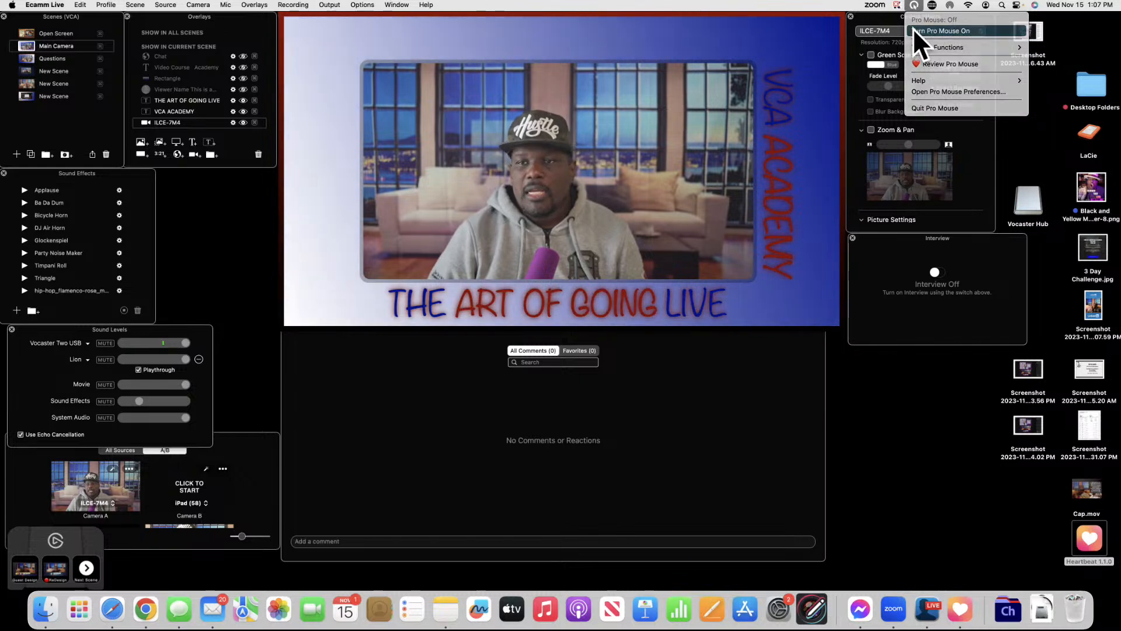
- Turn on Pro Mouse and try magnifying the area around the pointer over the scene controls
{"action": "left_click", "coordinate": [913, 30]}
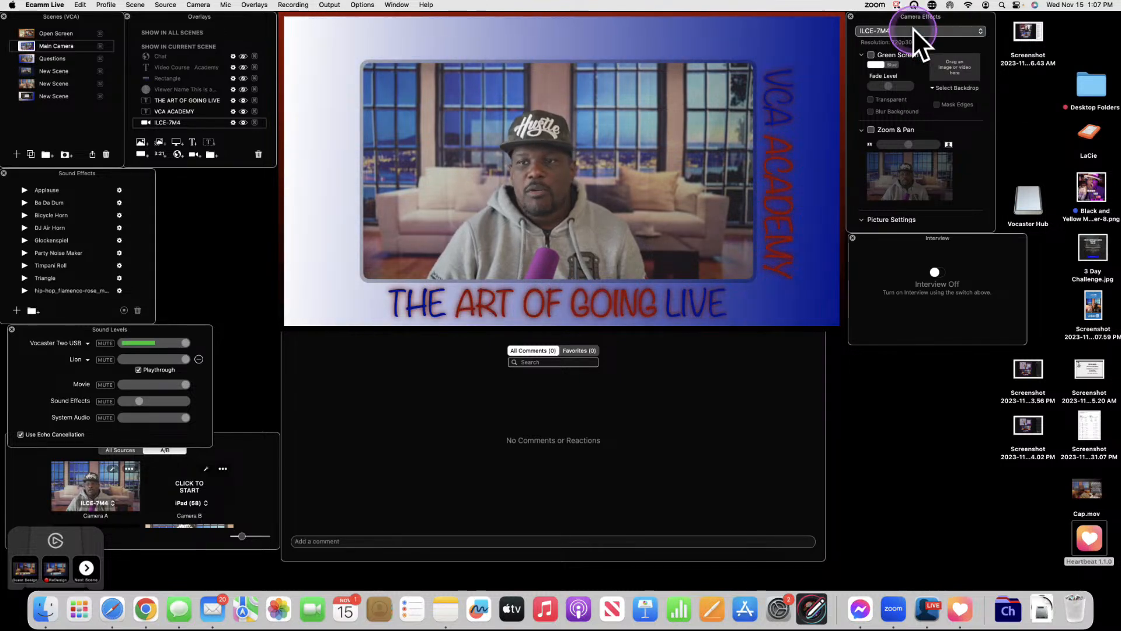
{"action": "left_click", "coordinate": [432, 166]}
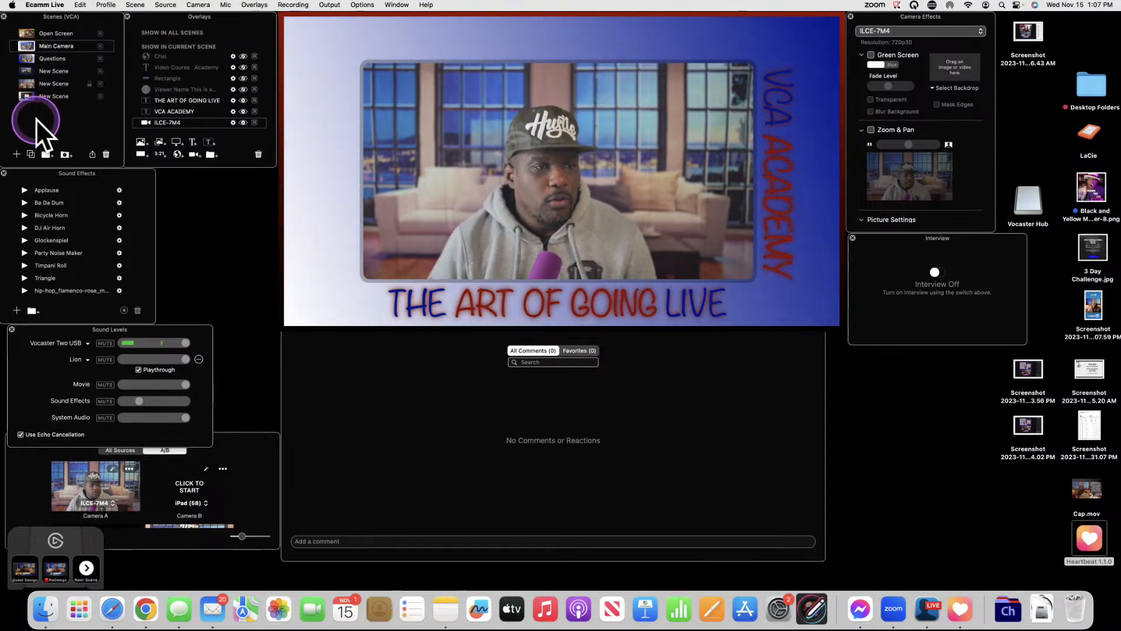
{"action": "key", "text": "alt+a"}
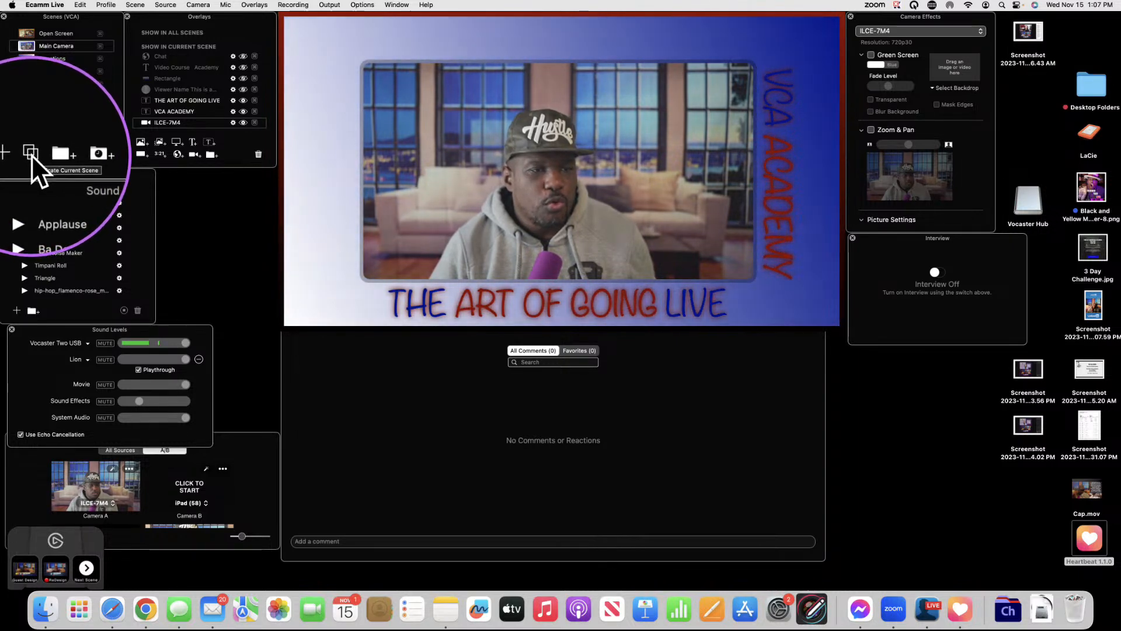
{"action": "key", "text": "ctrl+alt+m"}
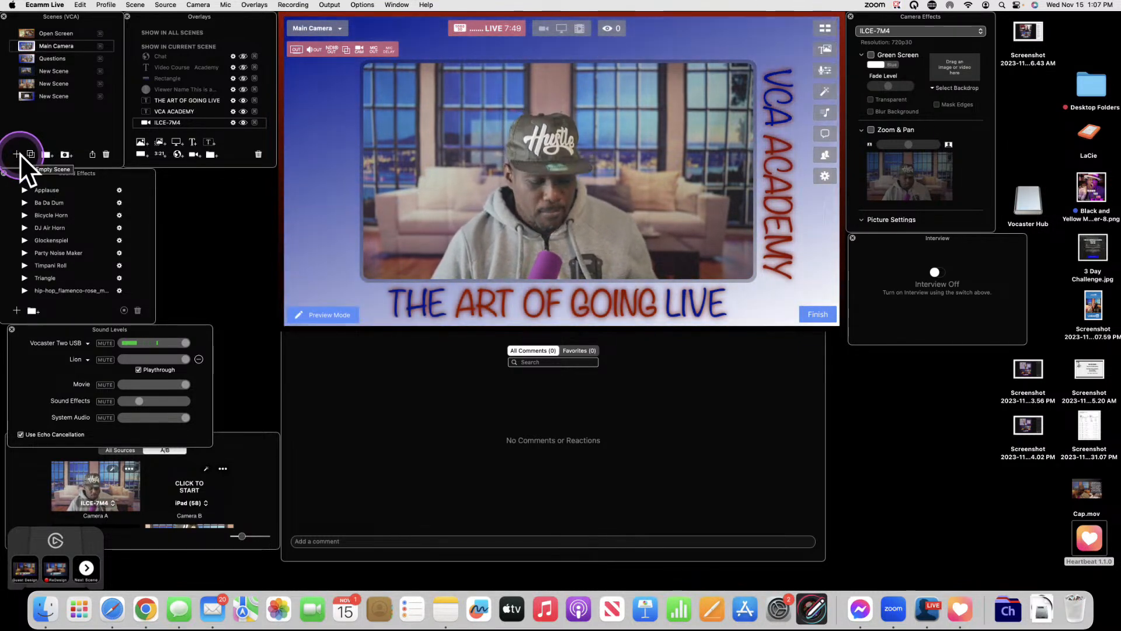
- Add an empty scene below the Main Camera scene
{"action": "left_click", "coordinate": [18, 153]}
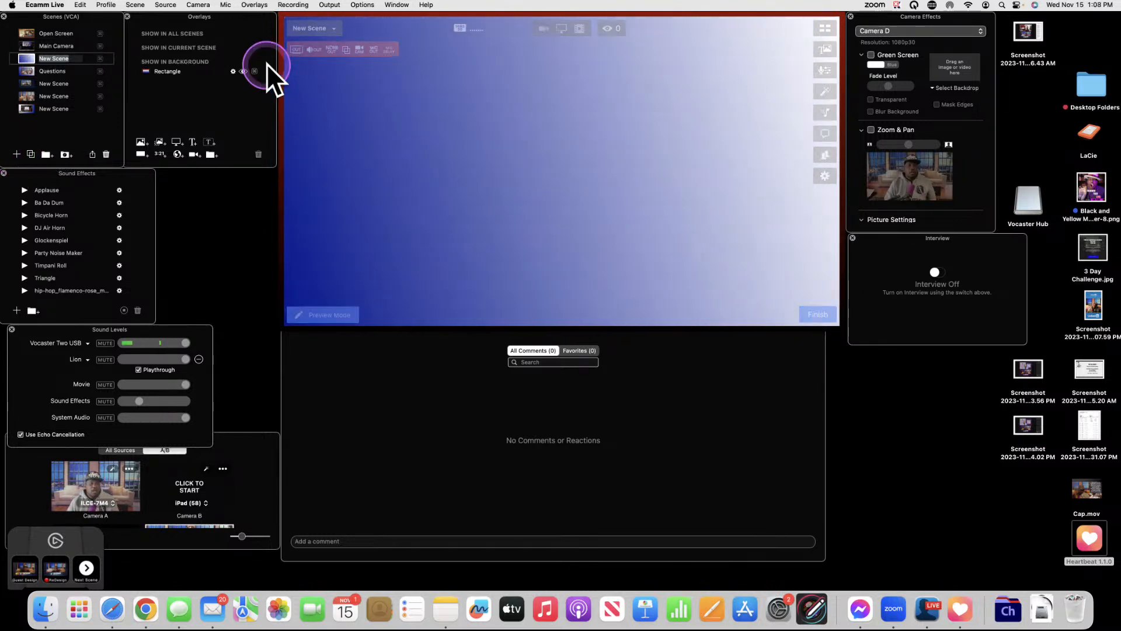
- Look through the source and camera options, and try Camera as the new scene's source
{"action": "left_click", "coordinate": [167, 3]}
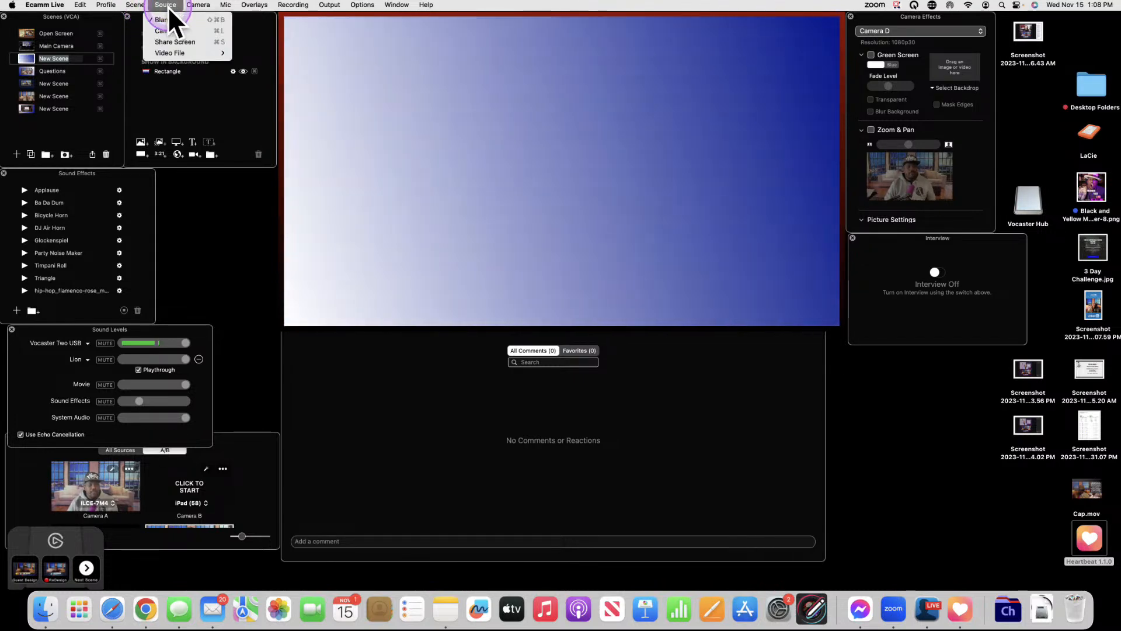
{"action": "left_click", "coordinate": [195, 5]}
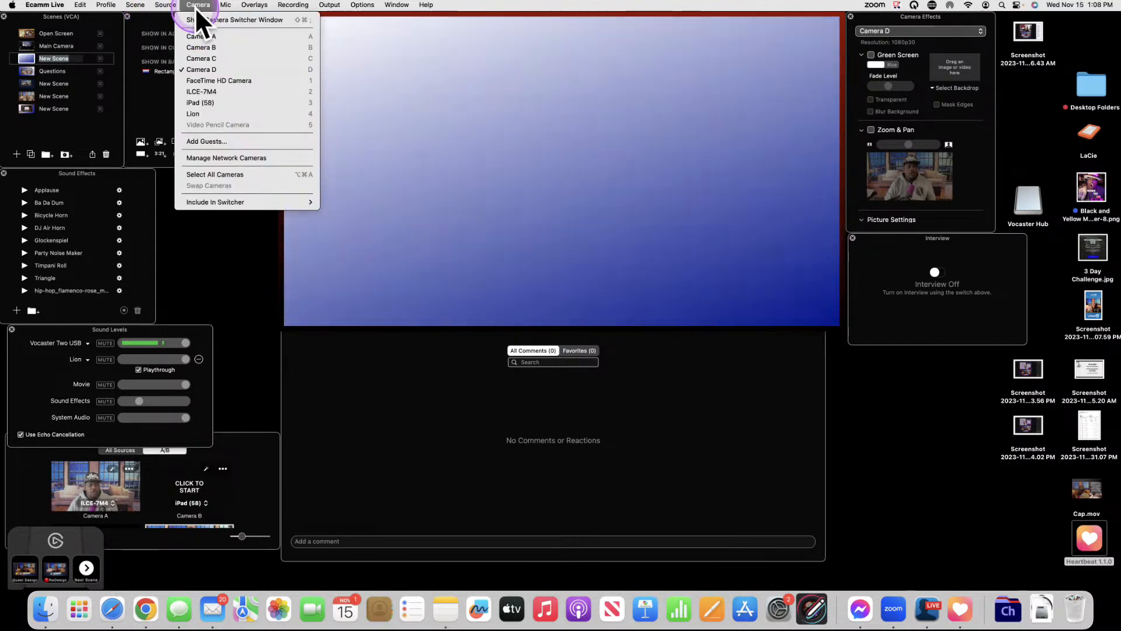
{"action": "left_click", "coordinate": [165, 3]}
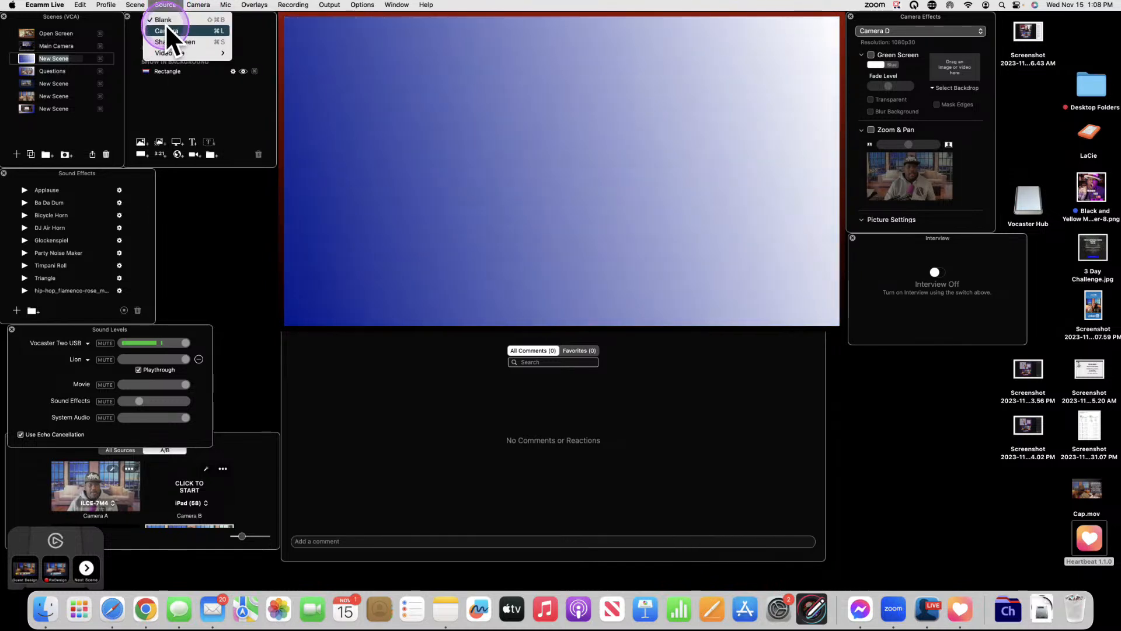
{"action": "left_click", "coordinate": [166, 25]}
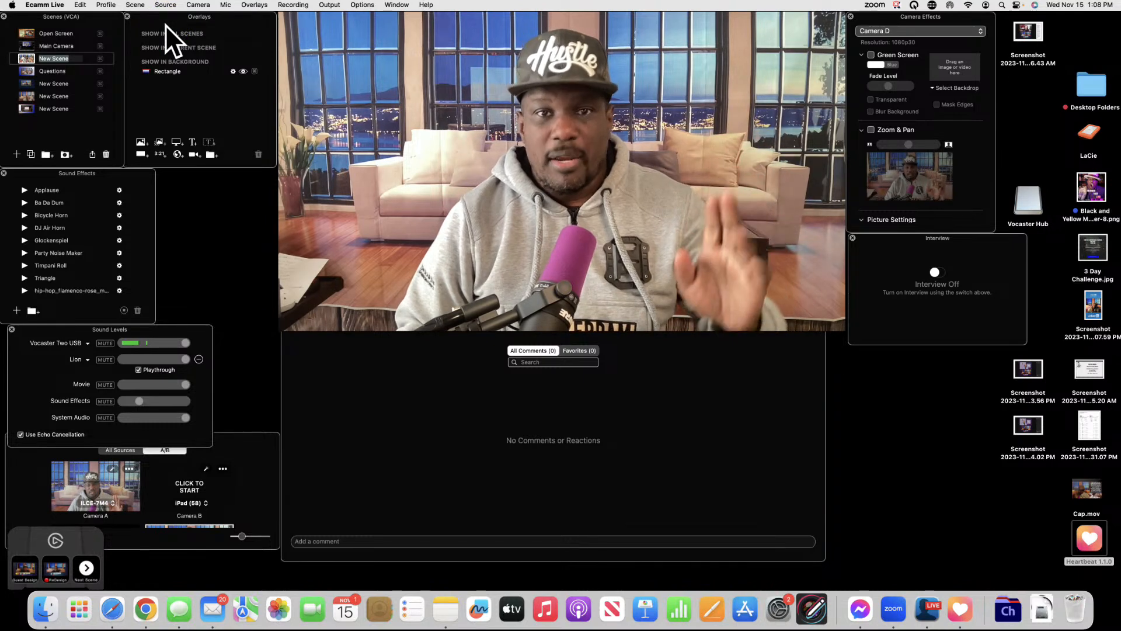
- Set the new scene's source back to Blank
{"action": "left_click", "coordinate": [141, 7]}
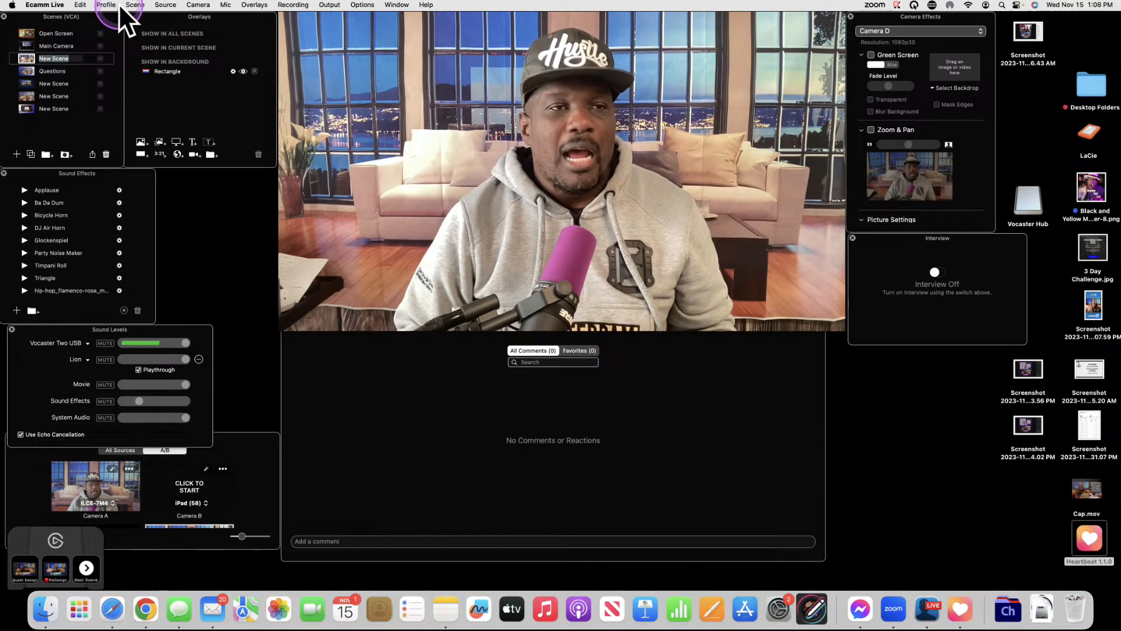
{"action": "left_click", "coordinate": [114, 3]}
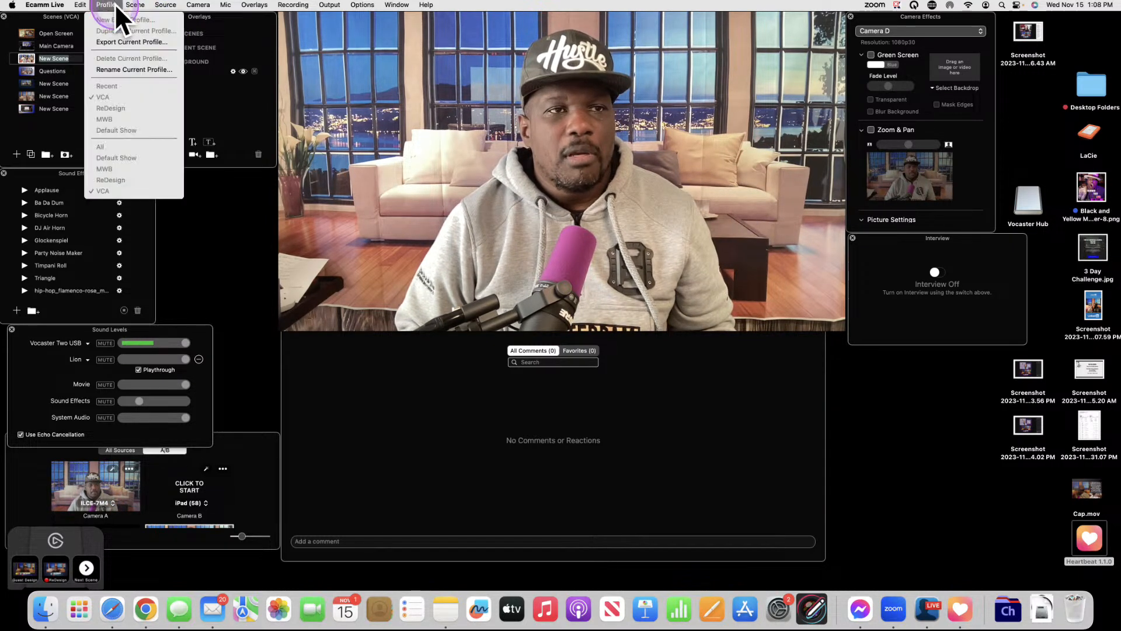
{"action": "left_click", "coordinate": [126, 5]}
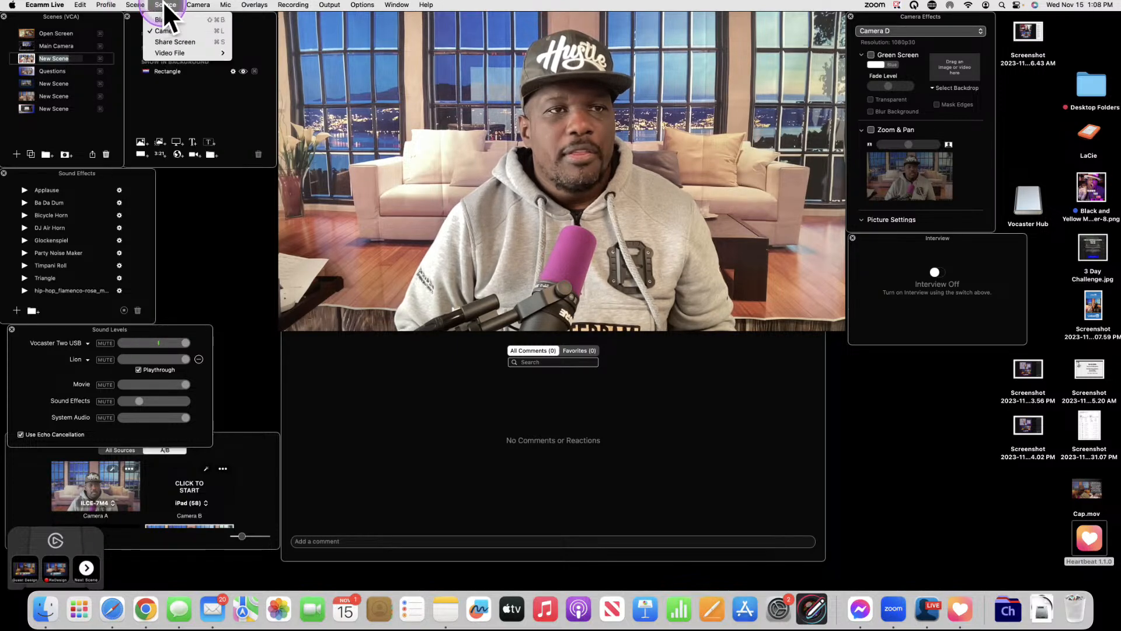
{"action": "left_click", "coordinate": [163, 19]}
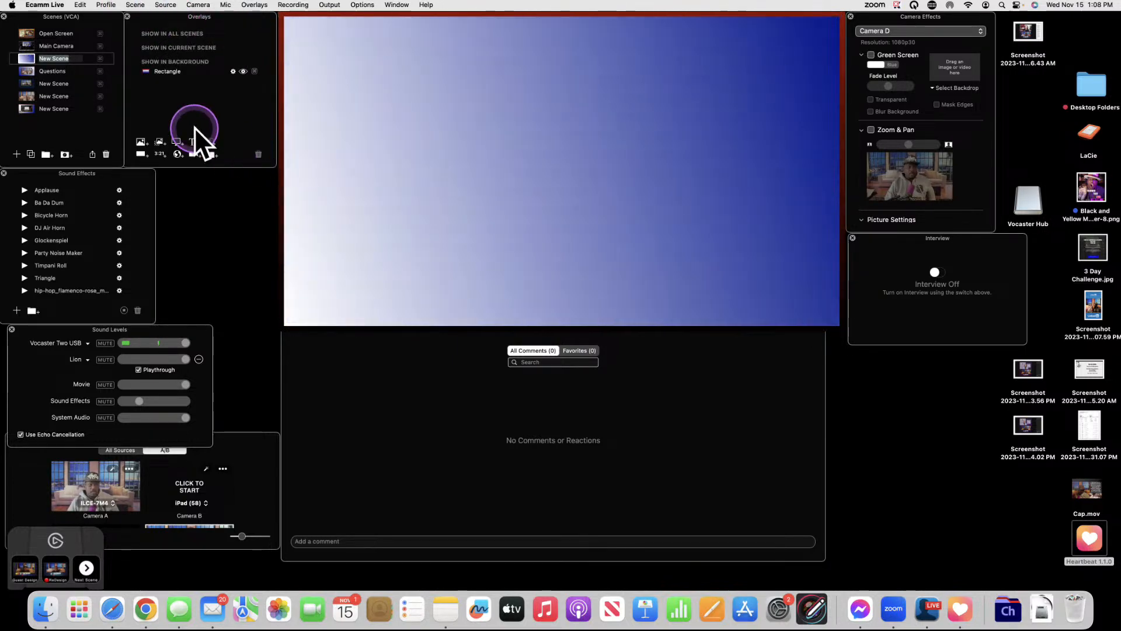
- Hide the background Rectangle overlay and add a camera overlay to the new scene
{"action": "left_click", "coordinate": [242, 71]}
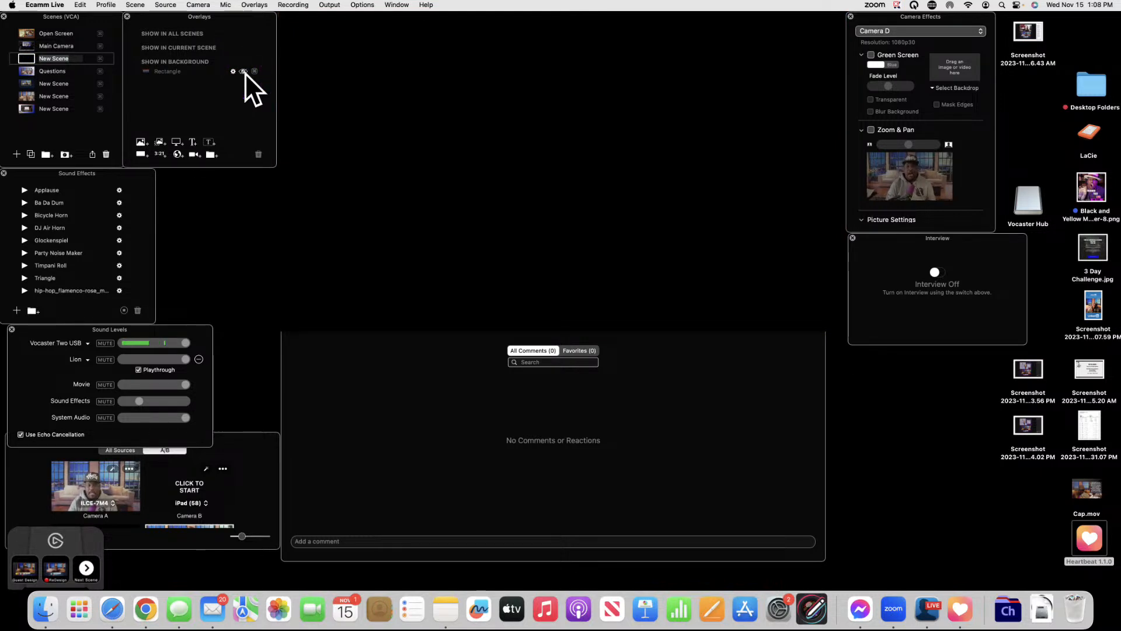
{"action": "left_click", "coordinate": [243, 72]}
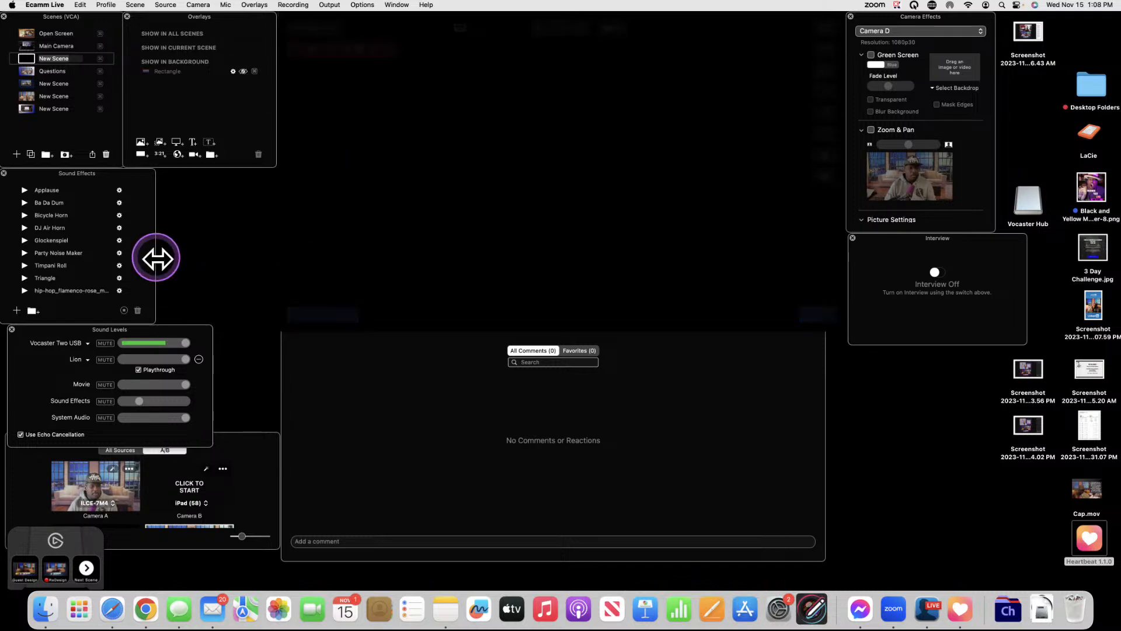
{"action": "left_click", "coordinate": [194, 154]}
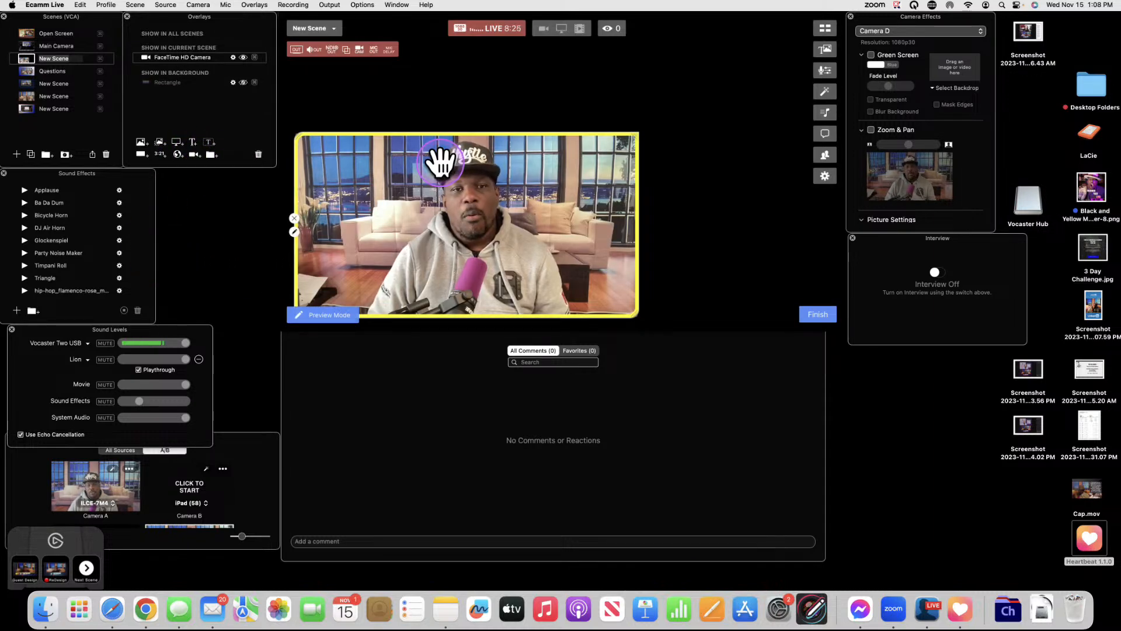
- Set the camera overlay's video source to ILCE-7M4 and its shape to Circle
{"action": "left_click", "coordinate": [440, 160]}
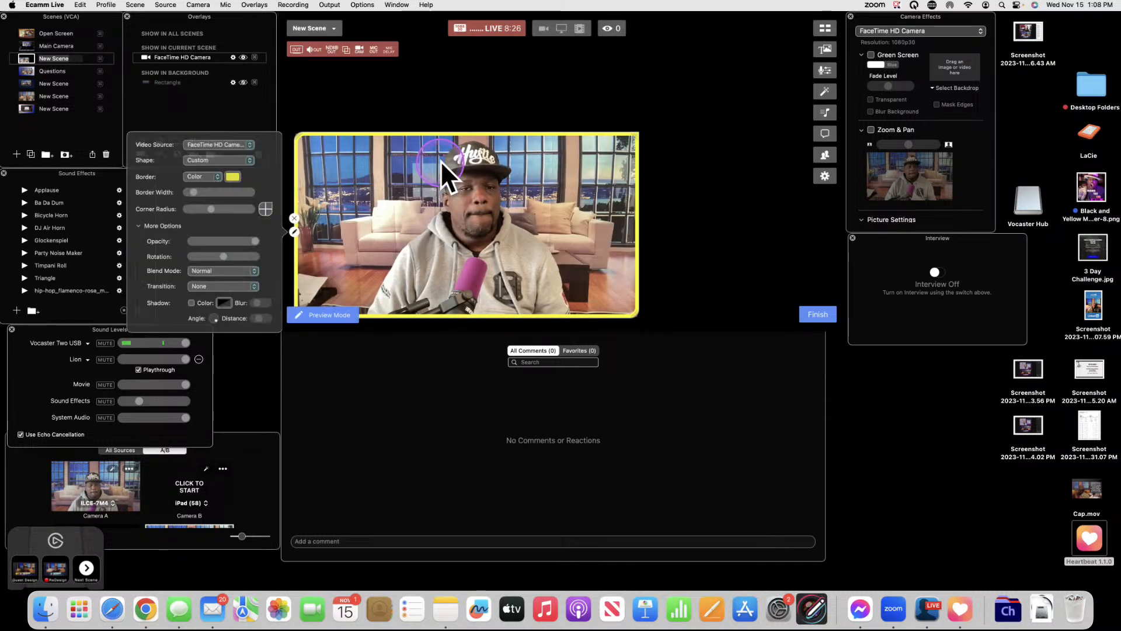
{"action": "left_click", "coordinate": [251, 138]}
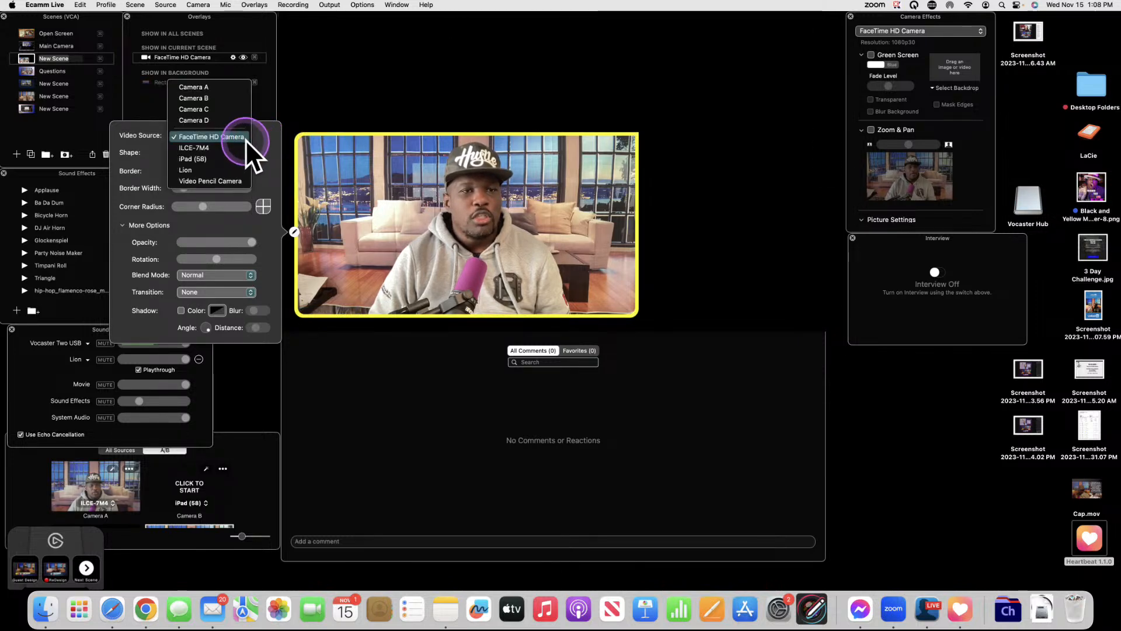
{"action": "left_click", "coordinate": [236, 148]}
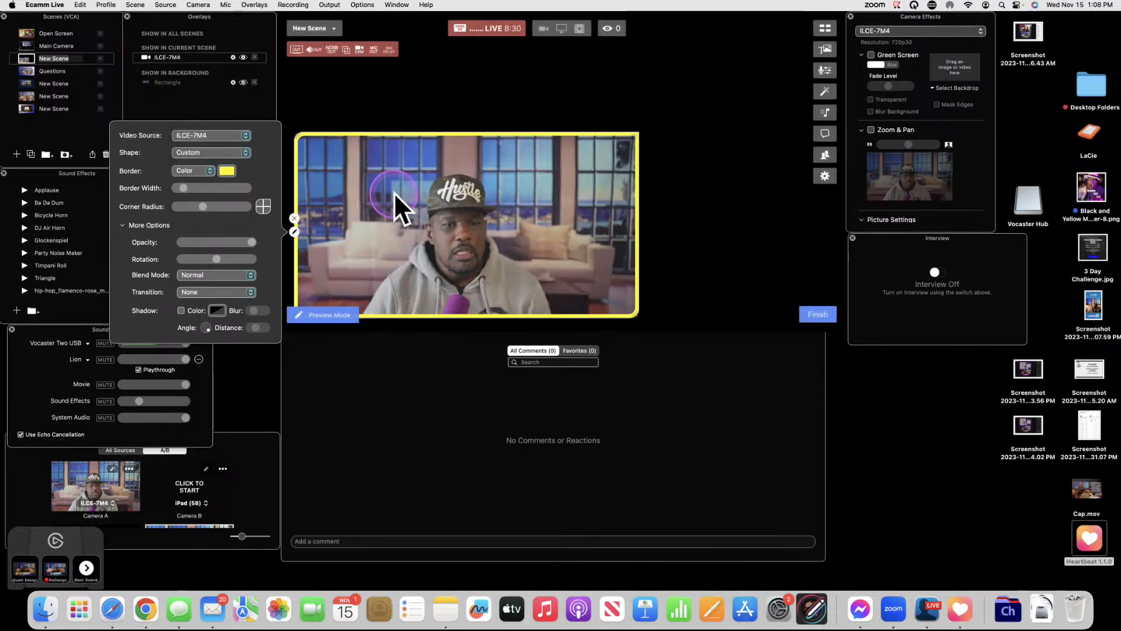
{"action": "left_click", "coordinate": [246, 152]}
{"action": "left_click", "coordinate": [227, 111]}
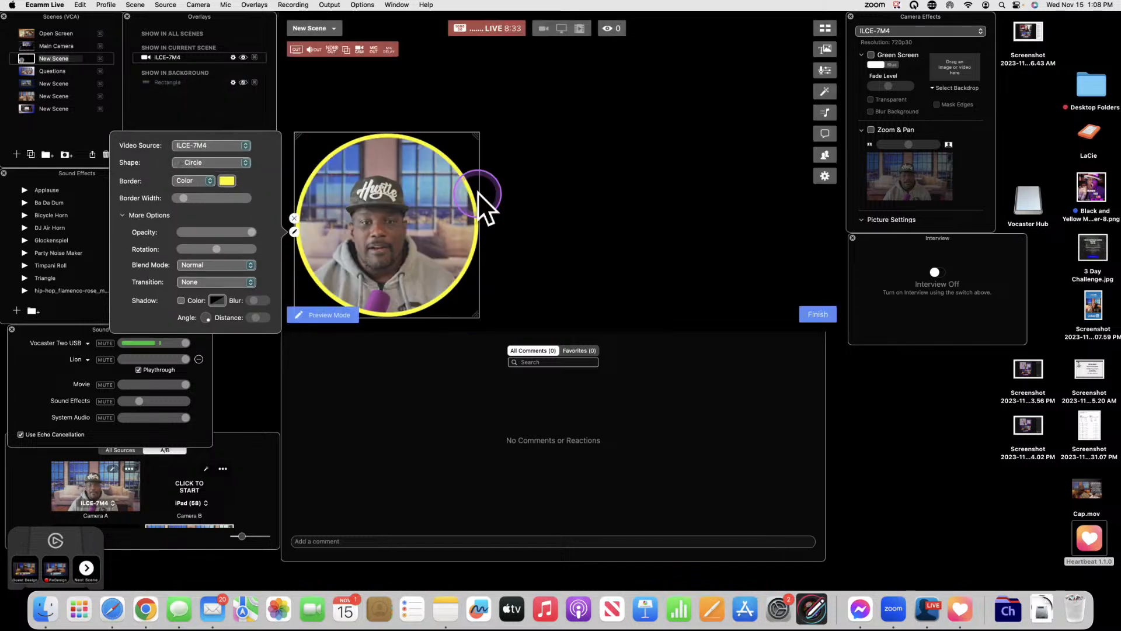
- Shrink the circular camera overlay and place it in the lower-left corner of the canvas
{"action": "left_click", "coordinate": [479, 192]}
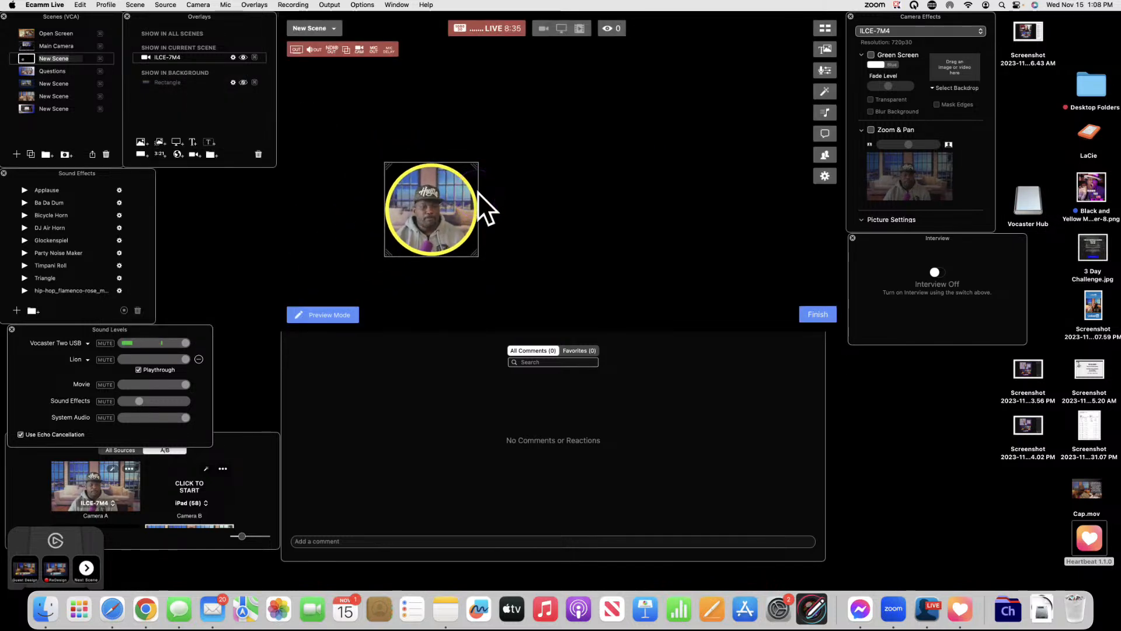
{"action": "left_click_drag", "start_coordinate": [463, 200], "coordinate": [363, 273]}
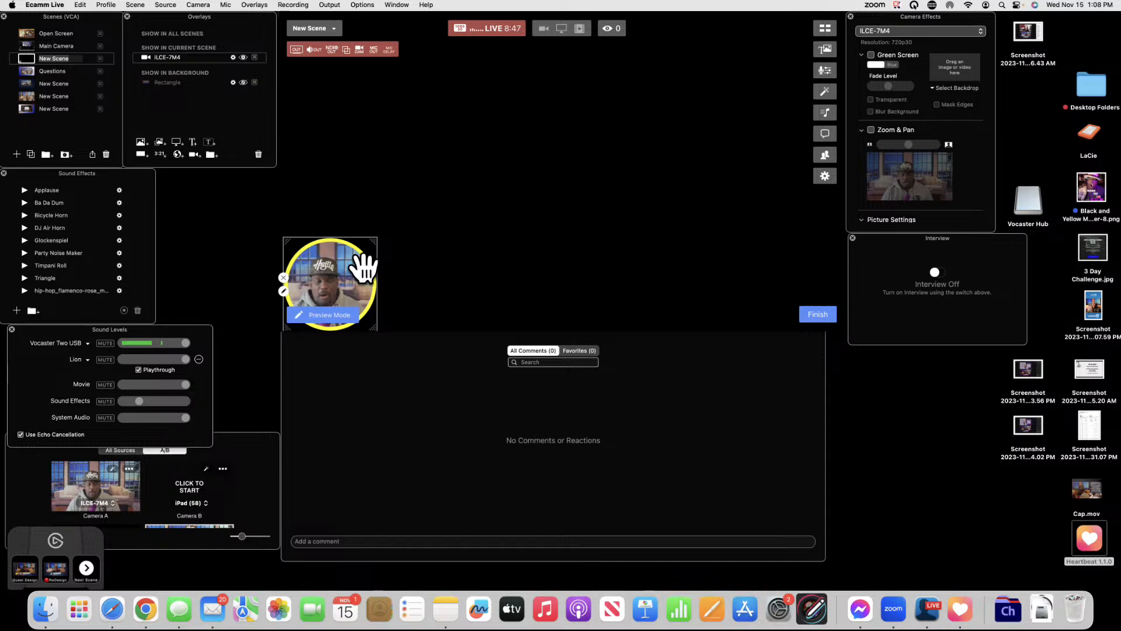
- Show the background Rectangle overlay behind the camera circle, and hide it again
{"action": "left_click", "coordinate": [244, 82]}
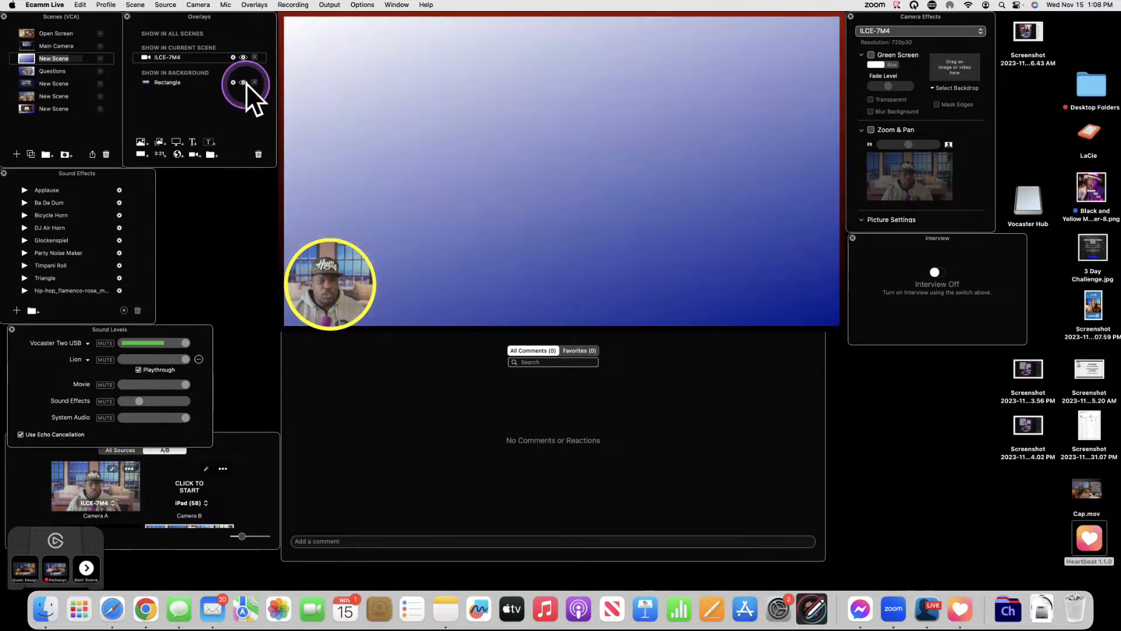
{"action": "left_click", "coordinate": [245, 83]}
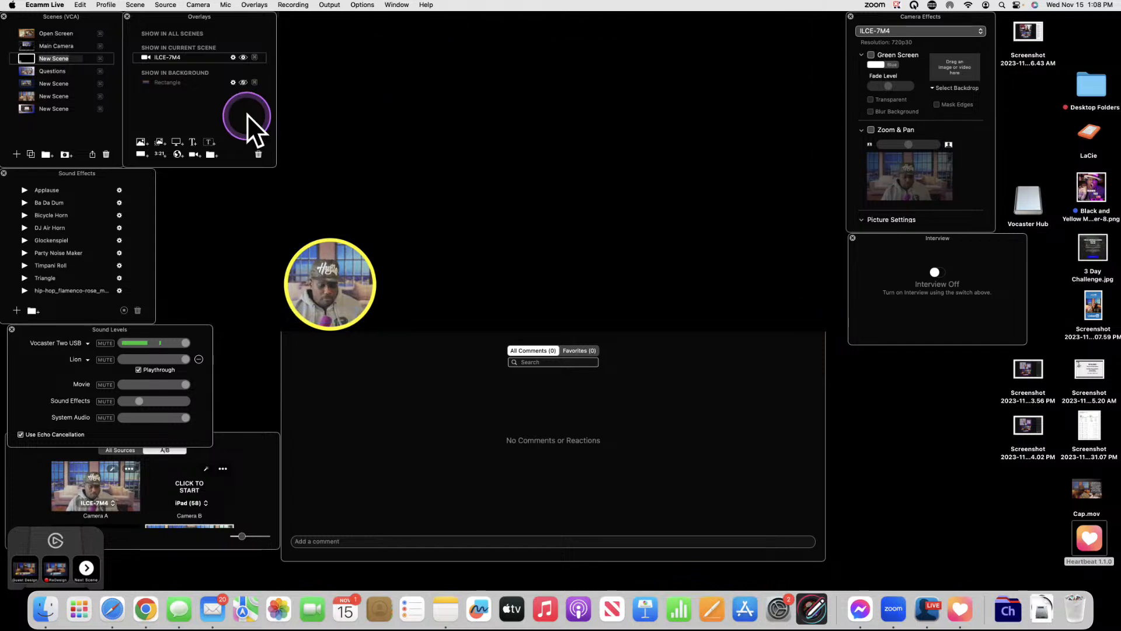
- Add a rectangle shape overlay to the new scene and set its fill color to Lemon yellow
{"action": "left_click", "coordinate": [140, 154]}
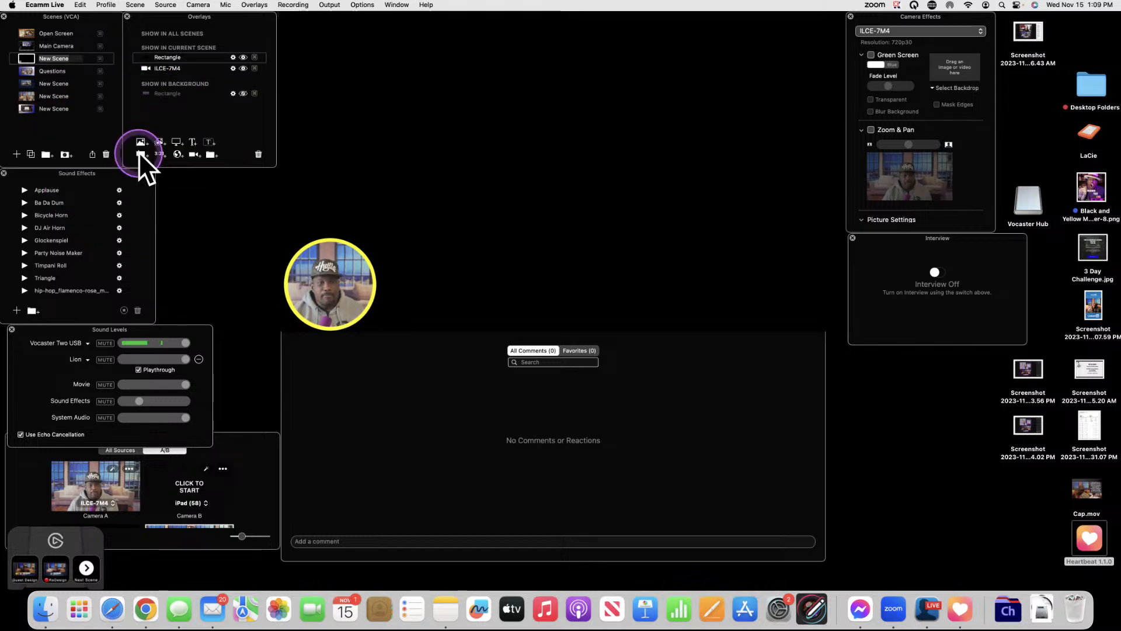
{"action": "mouse_move", "coordinate": [509, 121]}
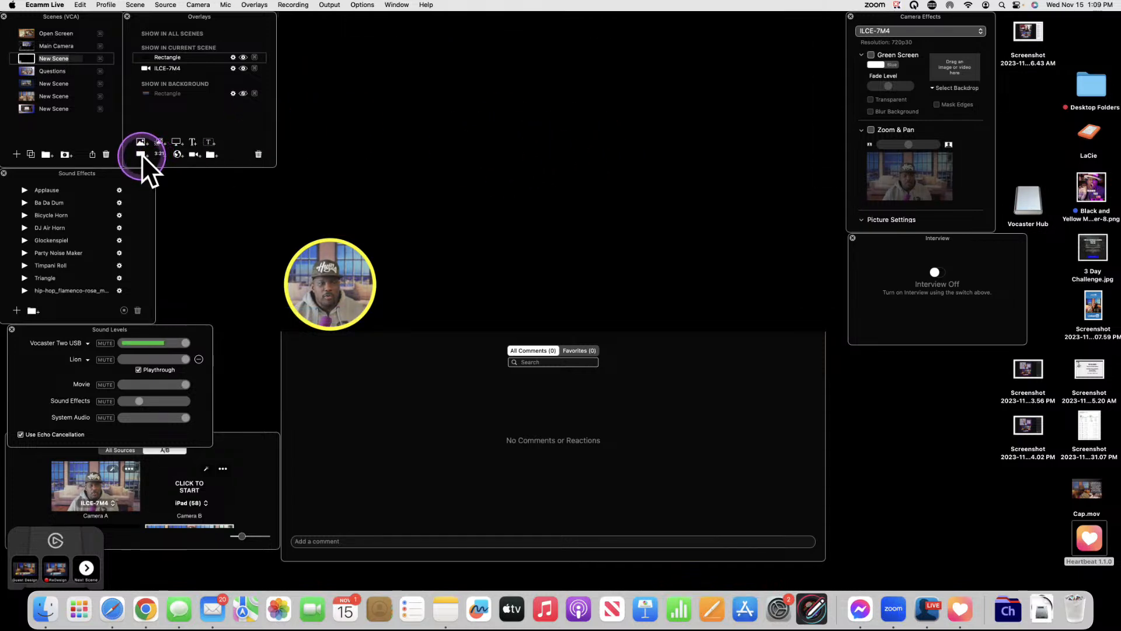
{"action": "mouse_move", "coordinate": [500, 205]}
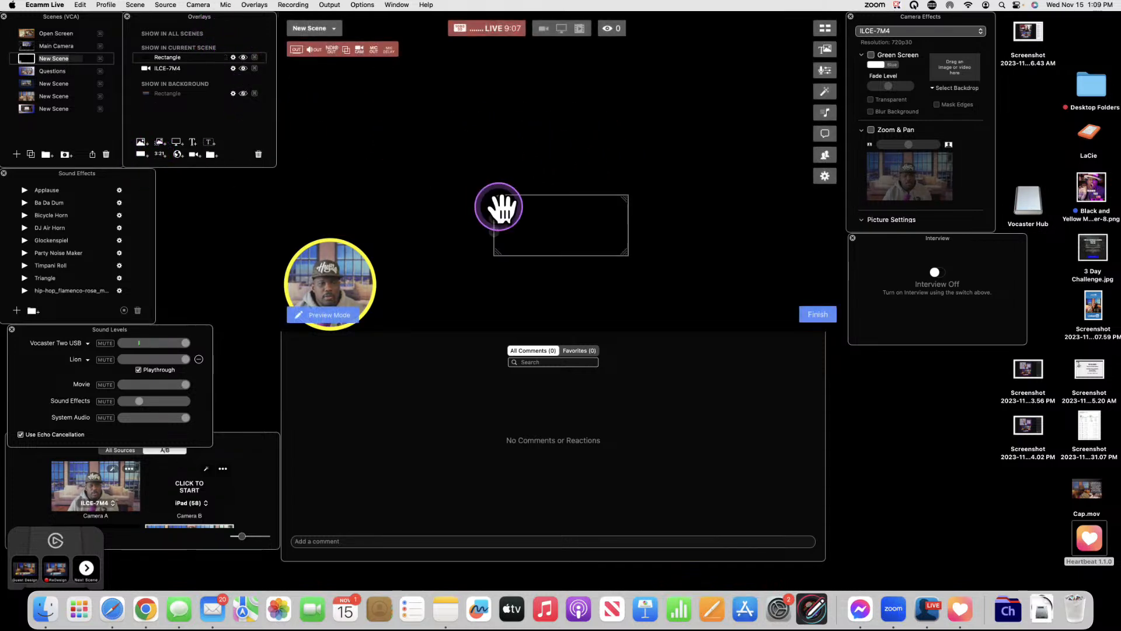
{"action": "double_click", "coordinate": [548, 225]}
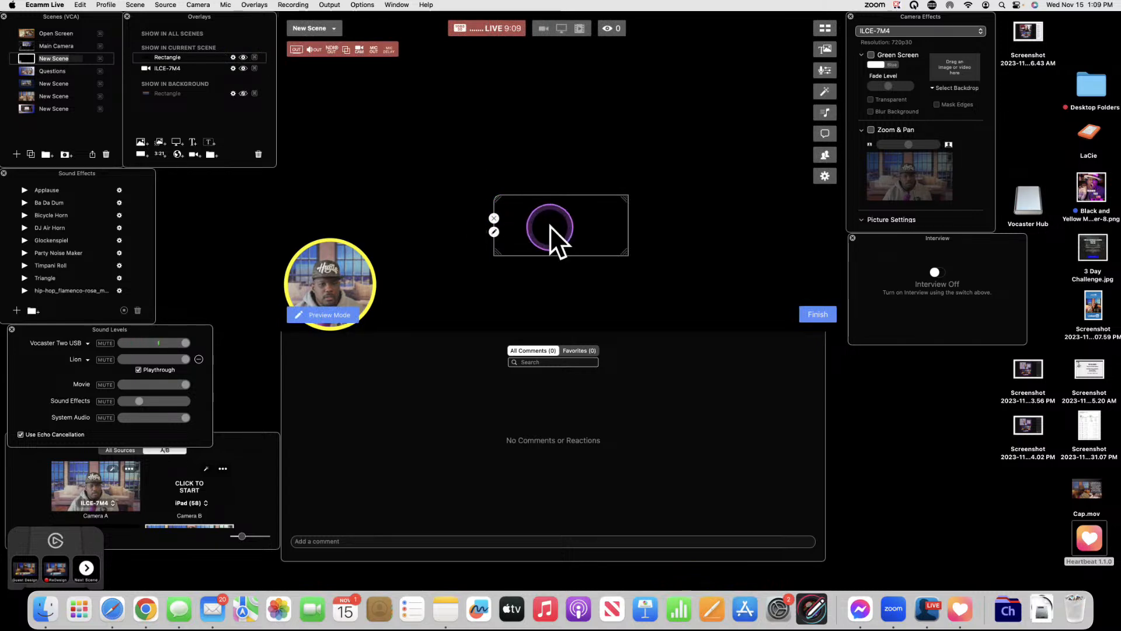
{"action": "left_click", "coordinate": [432, 154]}
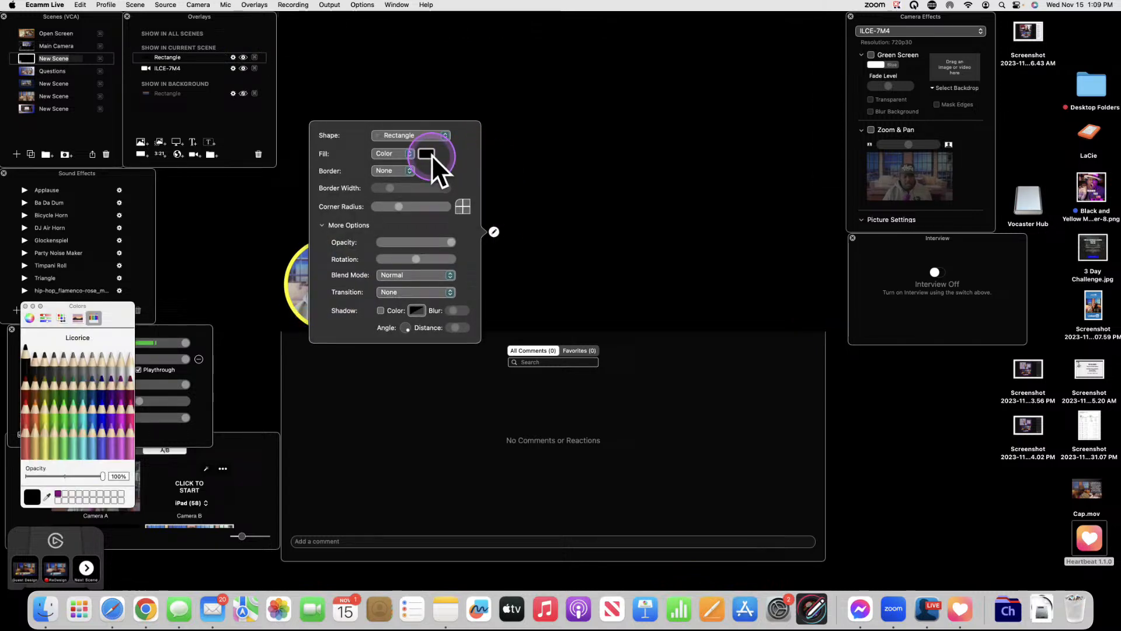
{"action": "left_click", "coordinate": [45, 403]}
{"action": "left_click", "coordinate": [593, 111]}
{"action": "left_click", "coordinate": [574, 209]}
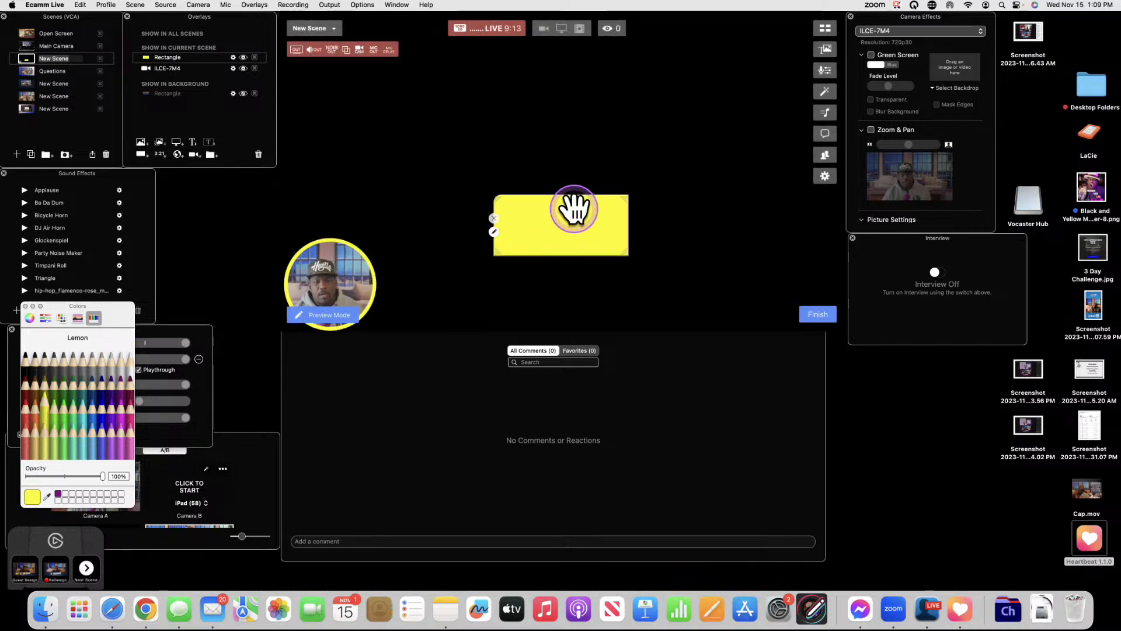
- Move the yellow rectangle to the canvas's upper-left corner, enlarge it to fill the canvas, and layer the ILCE-7M4 camera overlay in front of it
{"action": "left_click_drag", "start_coordinate": [574, 209], "coordinate": [558, 138]}
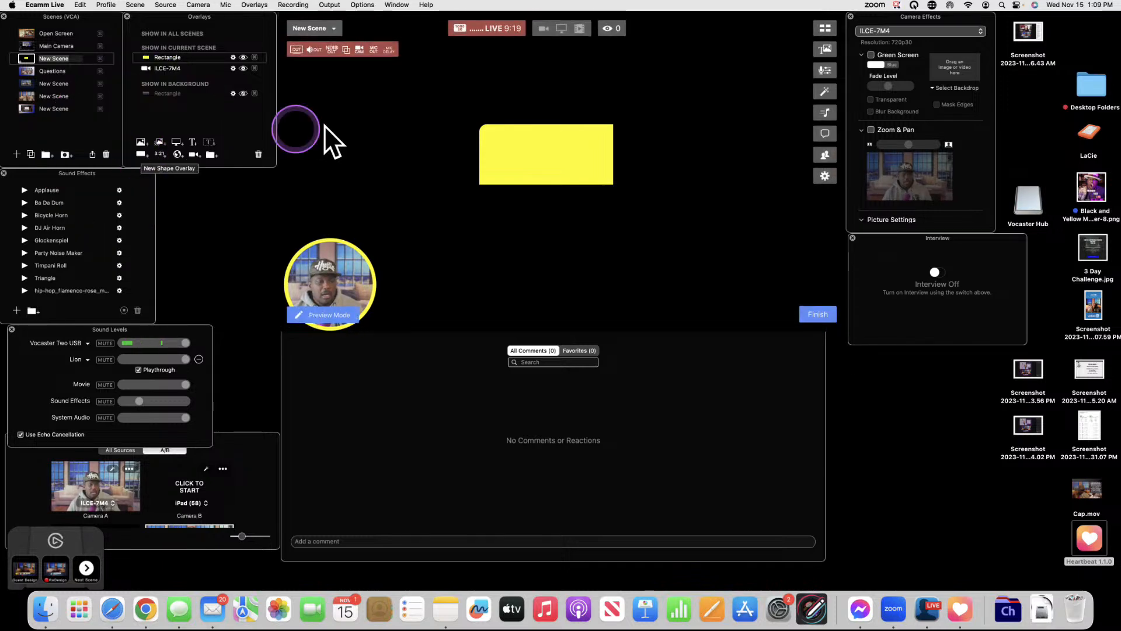
{"action": "double_click", "coordinate": [535, 136]}
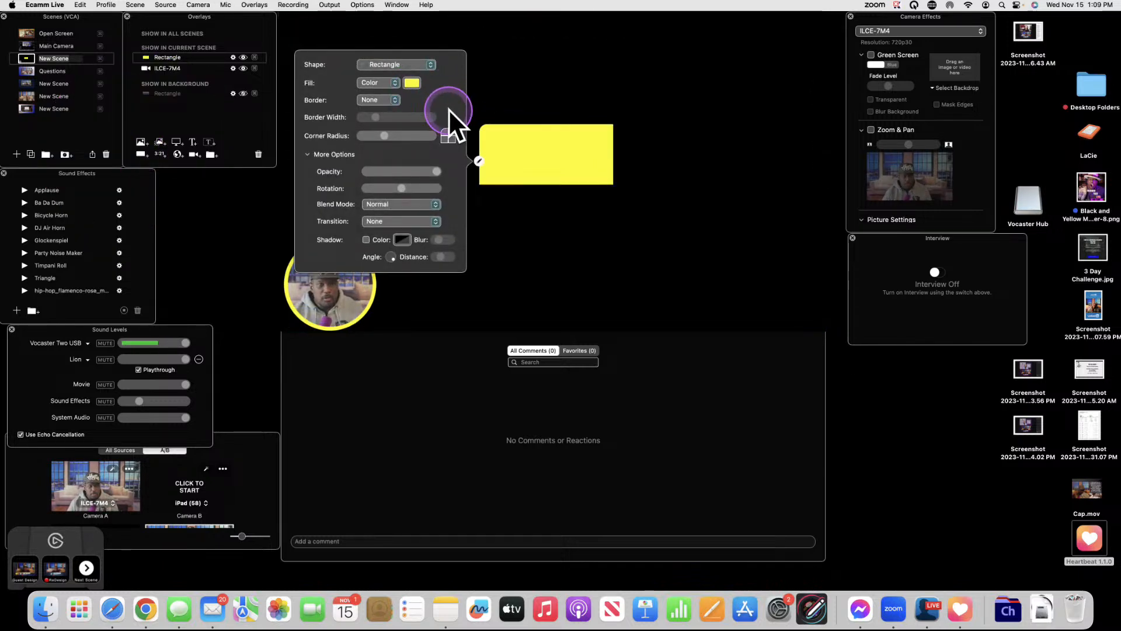
{"action": "left_click", "coordinate": [587, 152]}
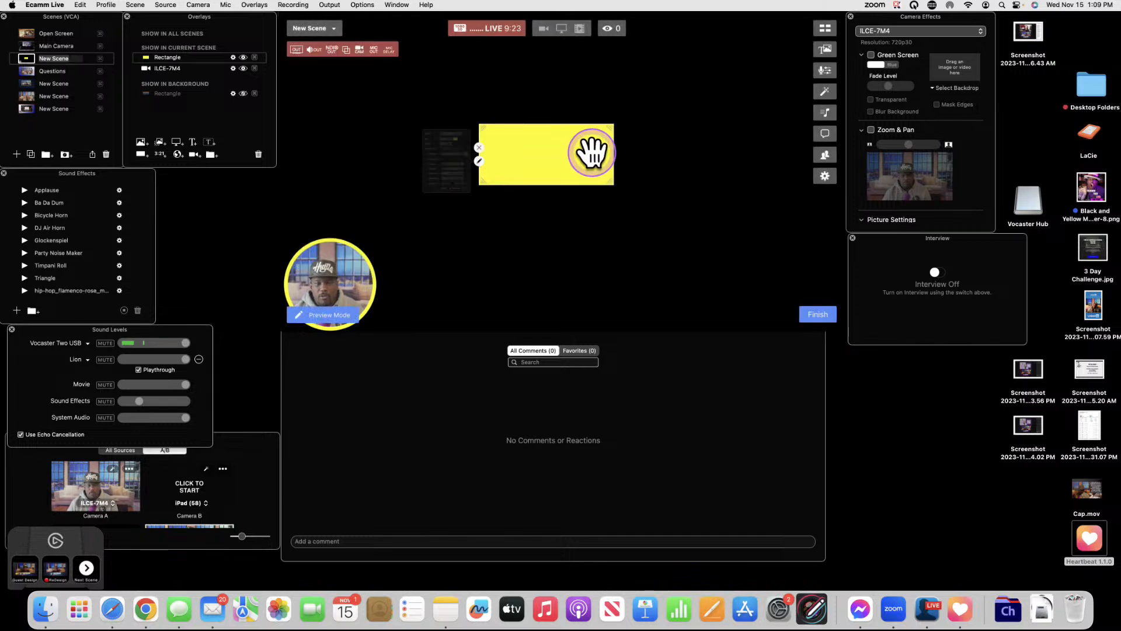
{"action": "left_click_drag", "start_coordinate": [541, 156], "coordinate": [356, 56]}
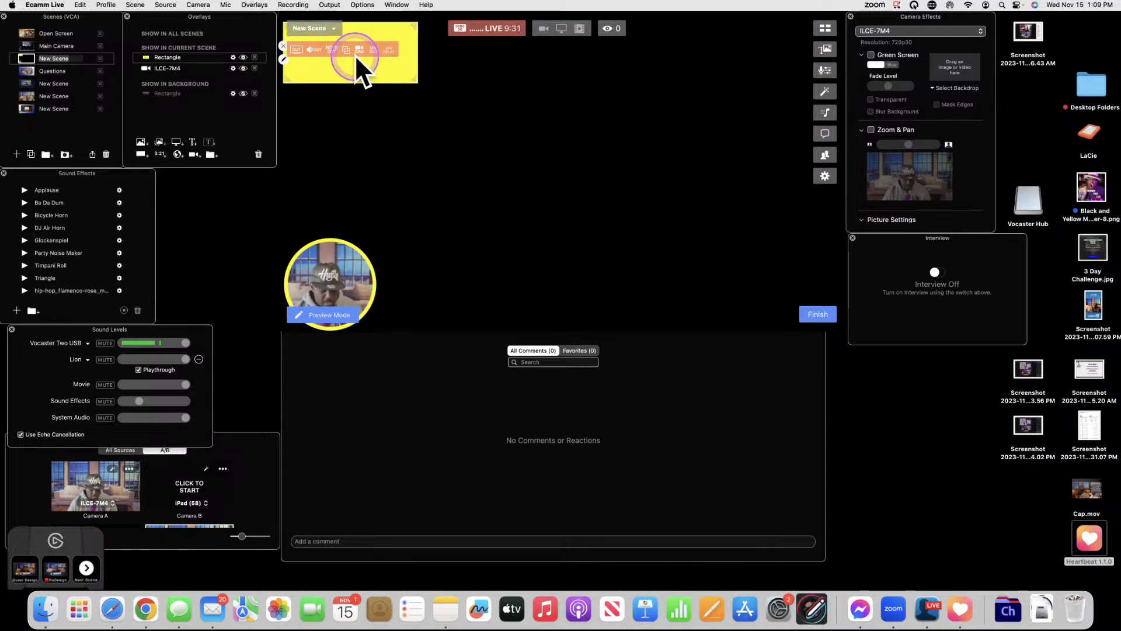
{"action": "left_click_drag", "start_coordinate": [362, 60], "coordinate": [849, 339]}
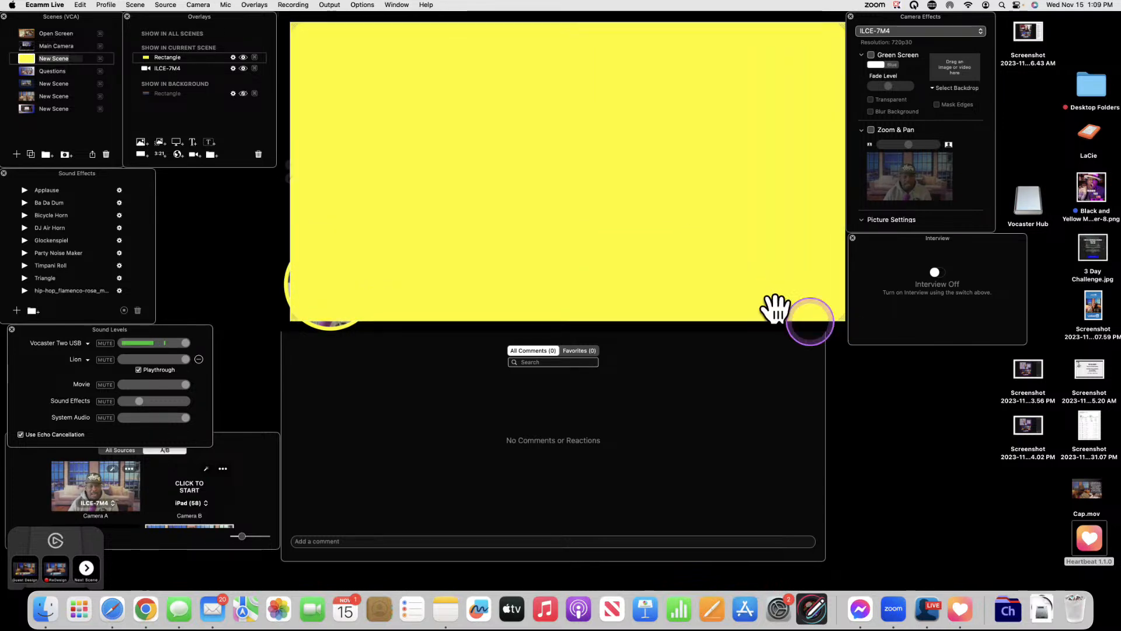
{"action": "left_click", "coordinate": [195, 67]}
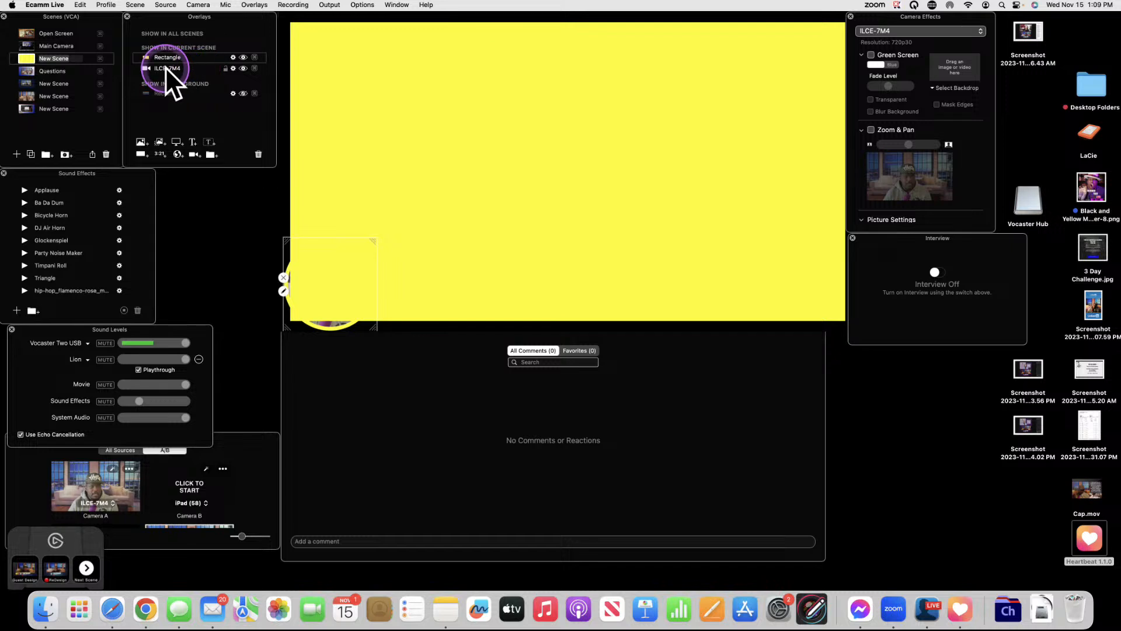
{"action": "left_click_drag", "start_coordinate": [166, 67], "coordinate": [162, 55]}
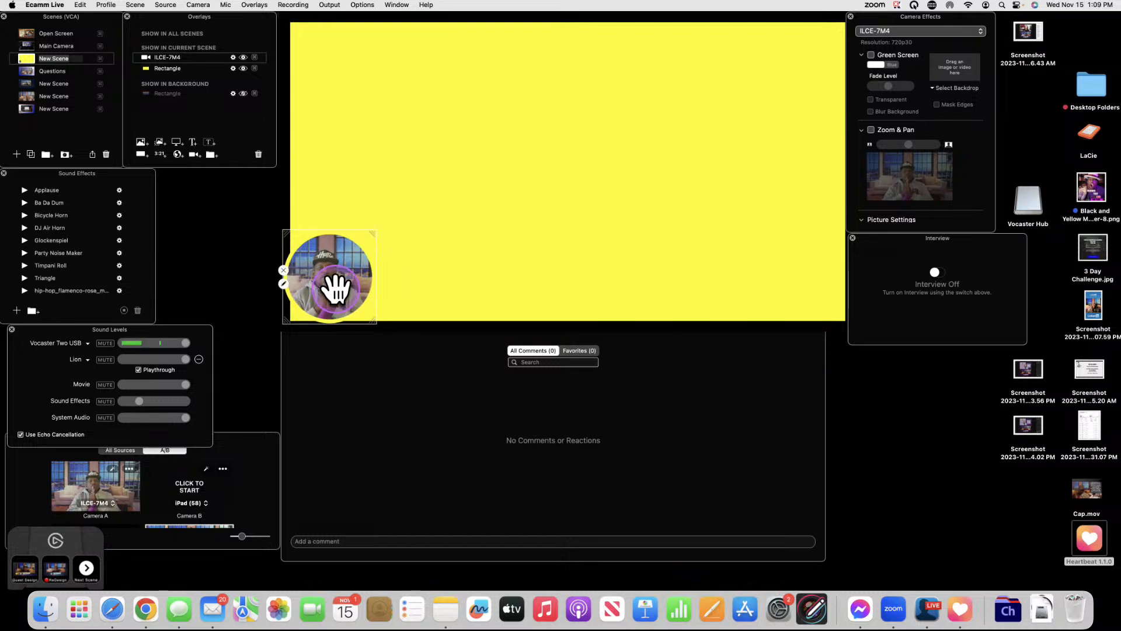
- Change the fill color of the canvas-filling rectangle to Midnight blue
{"action": "left_click", "coordinate": [445, 240]}
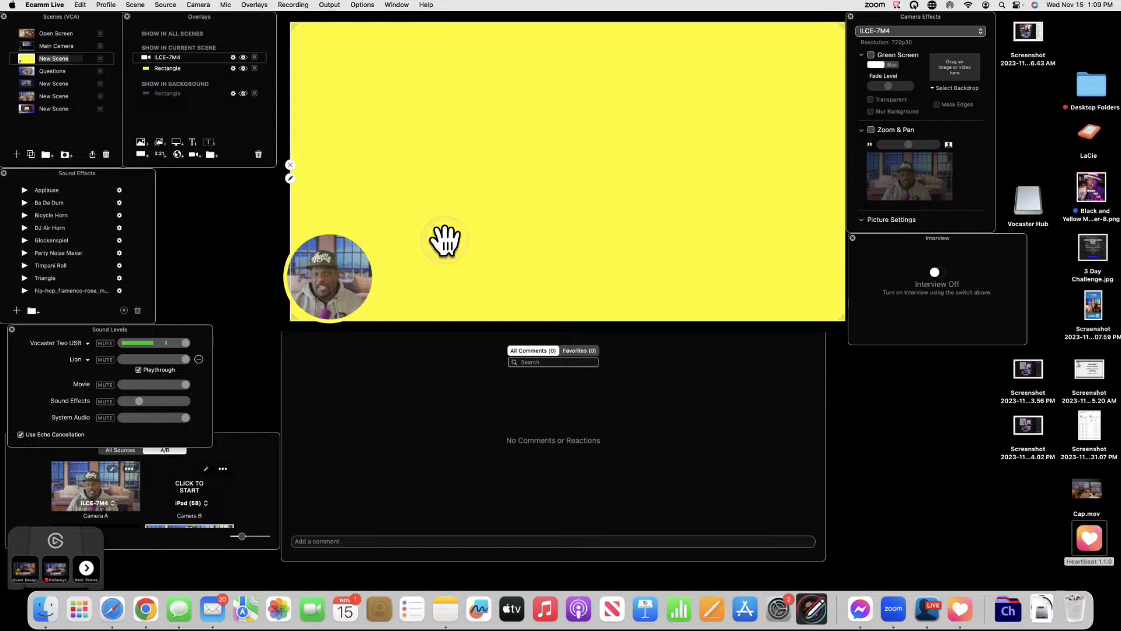
{"action": "left_click", "coordinate": [456, 212]}
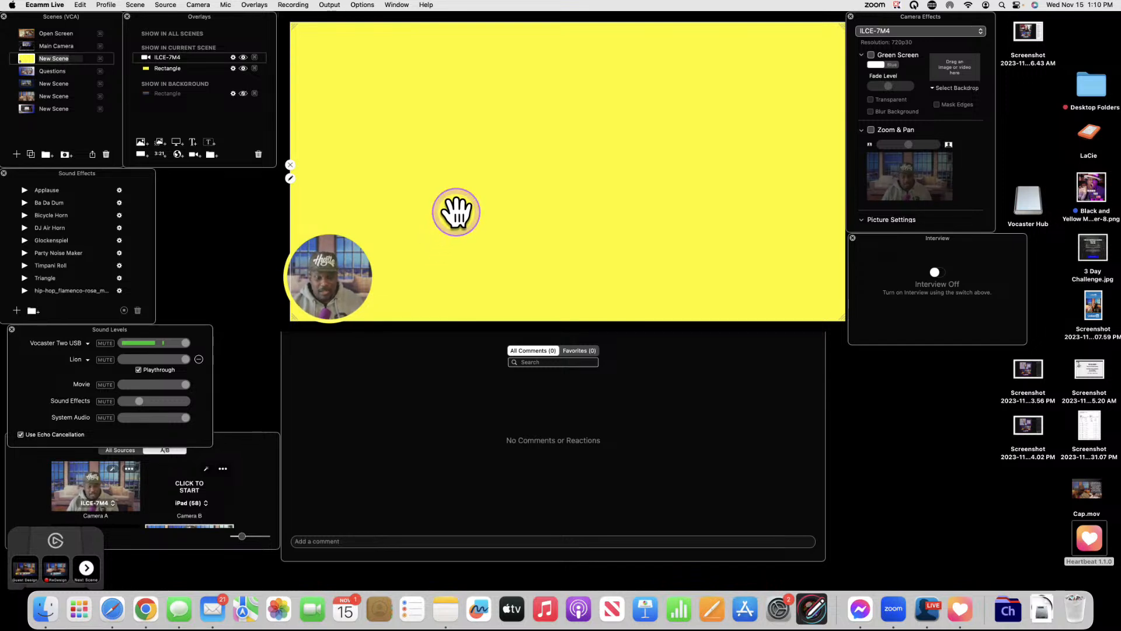
{"action": "double_click", "coordinate": [456, 212]}
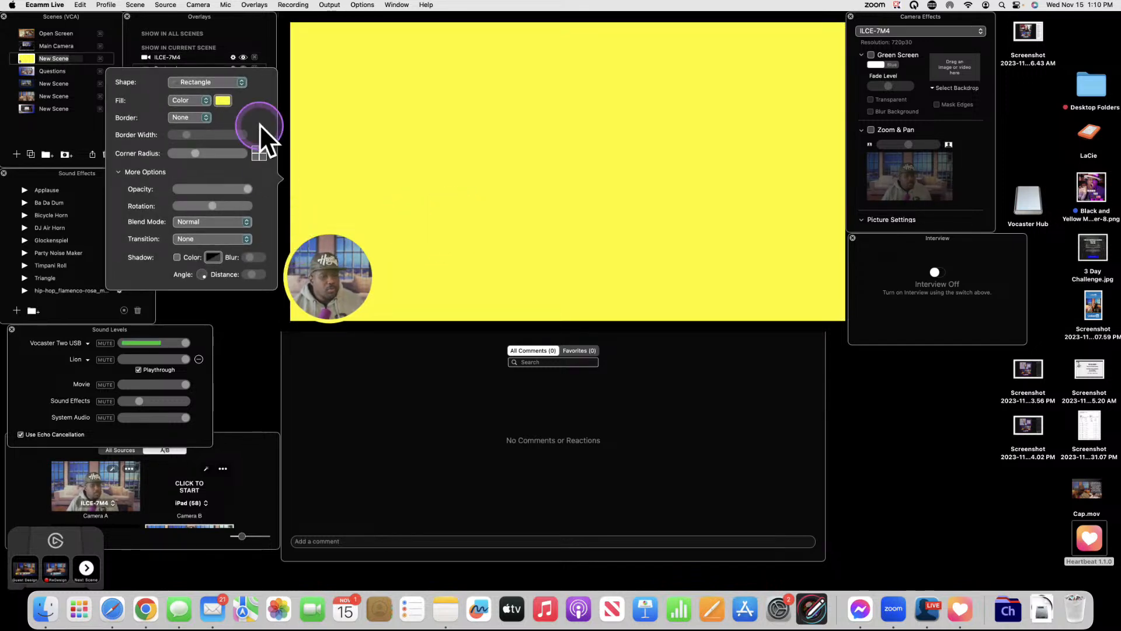
{"action": "key", "text": "ctrl"}
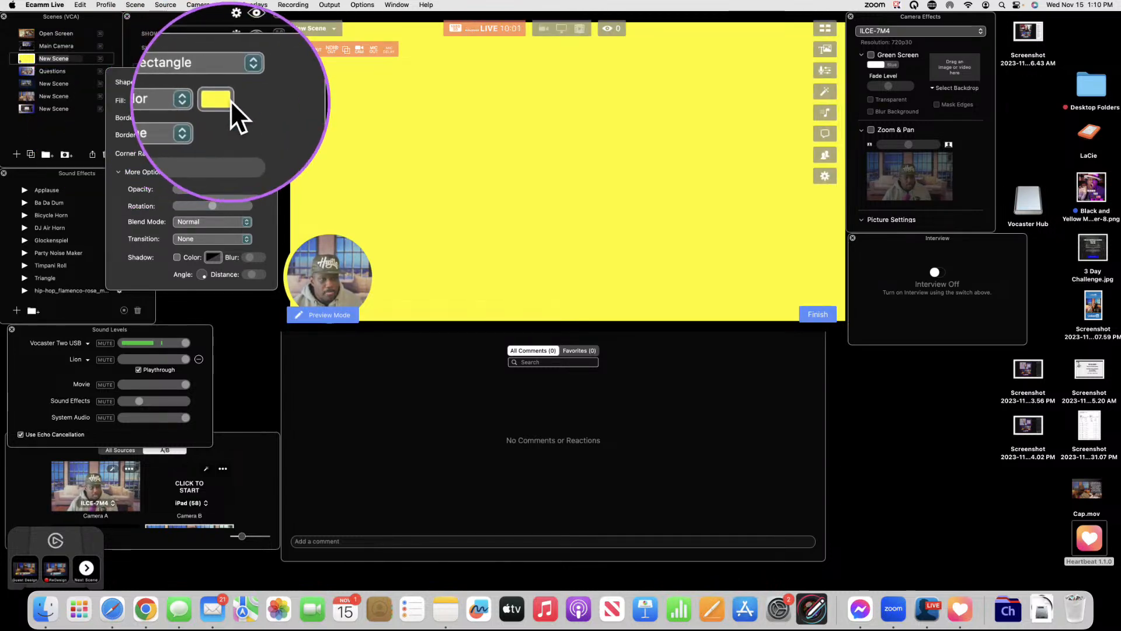
{"action": "left_click", "coordinate": [208, 103]}
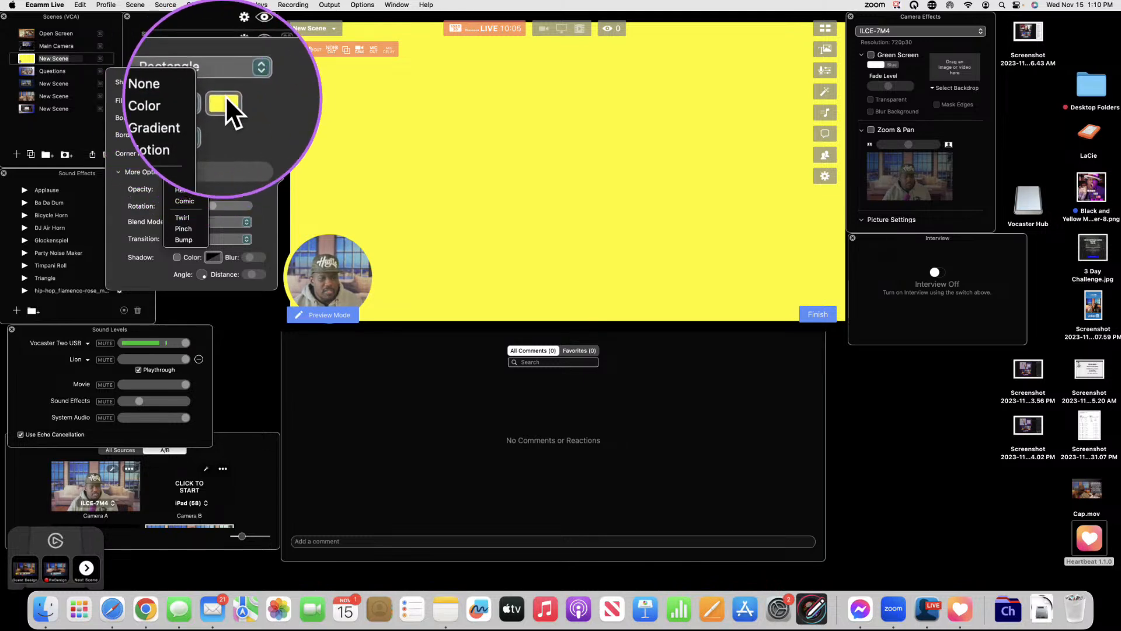
{"action": "left_click", "coordinate": [226, 97]}
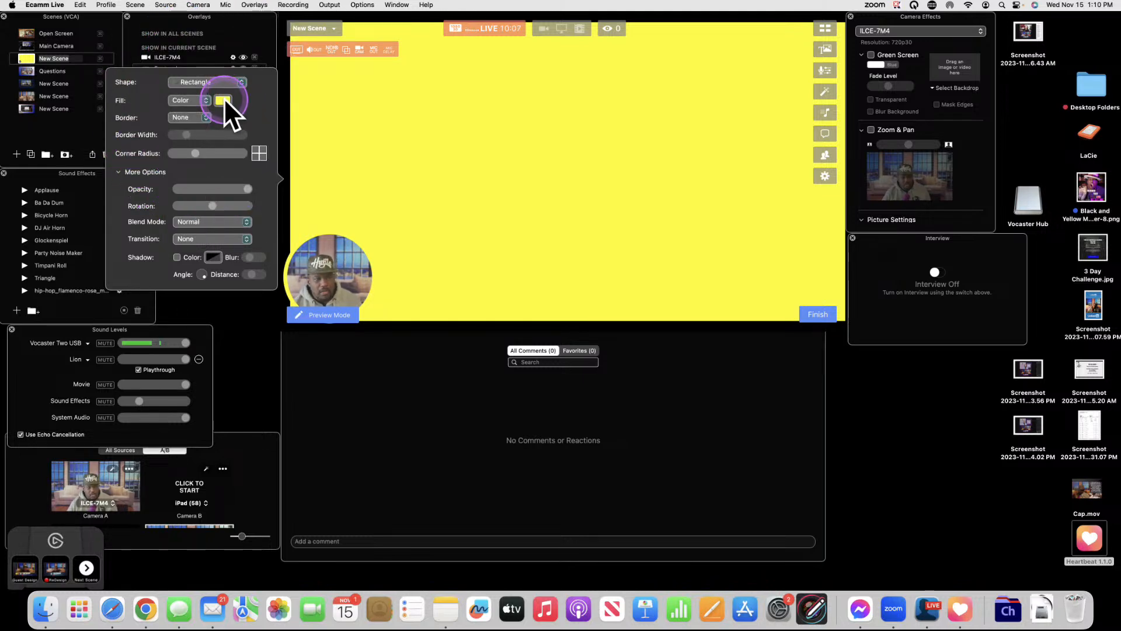
{"action": "left_click", "coordinate": [223, 98]}
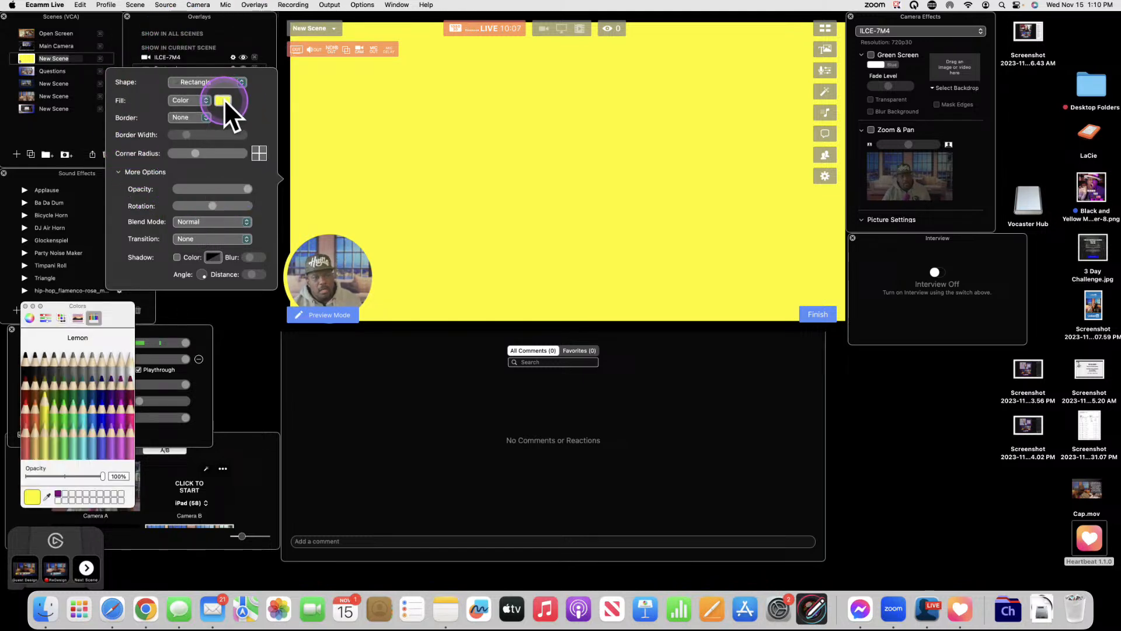
{"action": "left_click", "coordinate": [99, 379]}
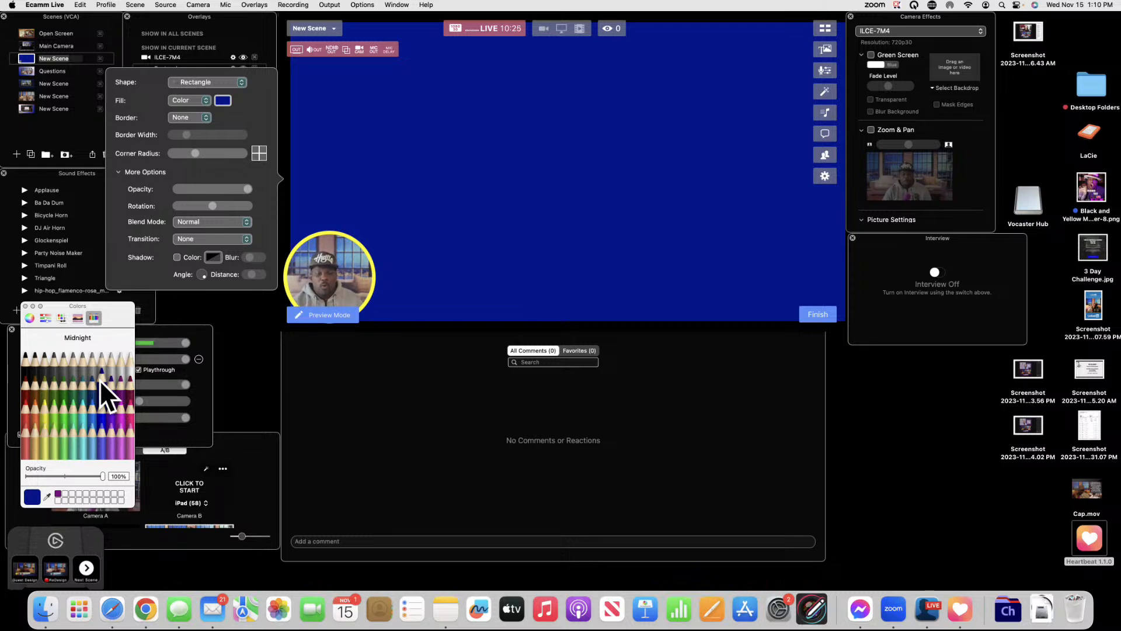
{"action": "left_click", "coordinate": [522, 270]}
{"action": "left_click", "coordinate": [549, 230]}
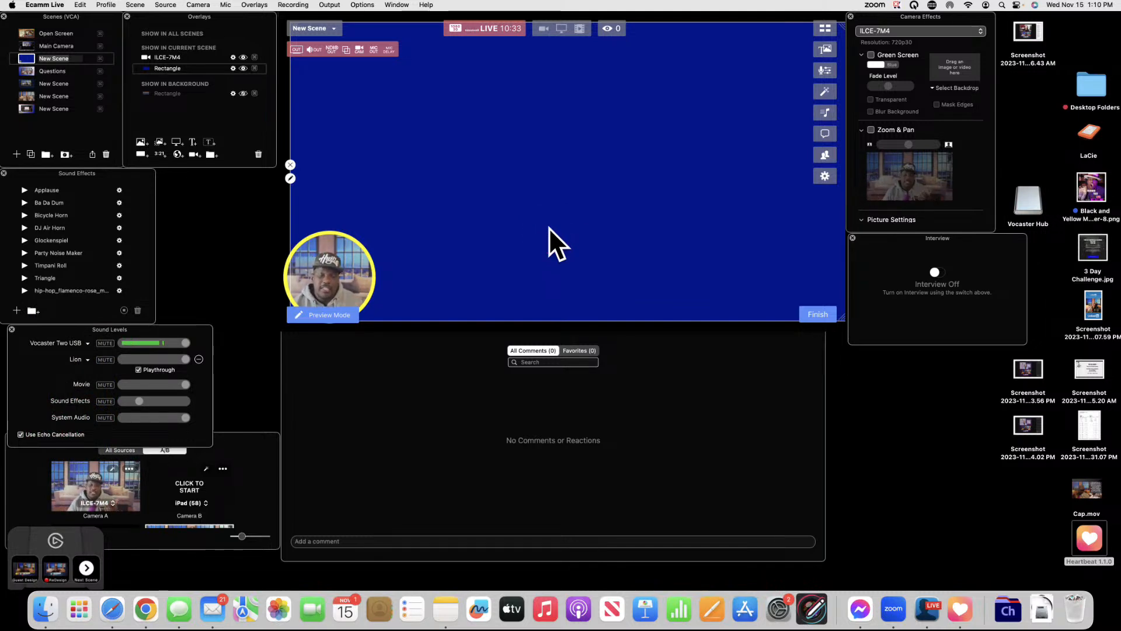
{"action": "left_click", "coordinate": [348, 275]}
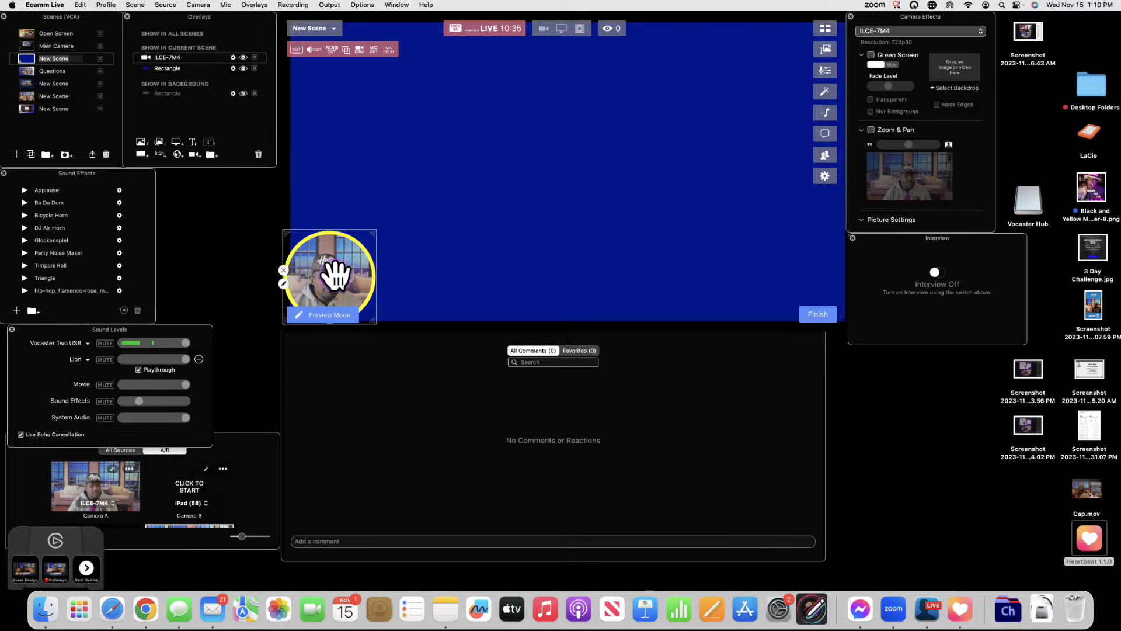
{"action": "left_click", "coordinate": [283, 283]}
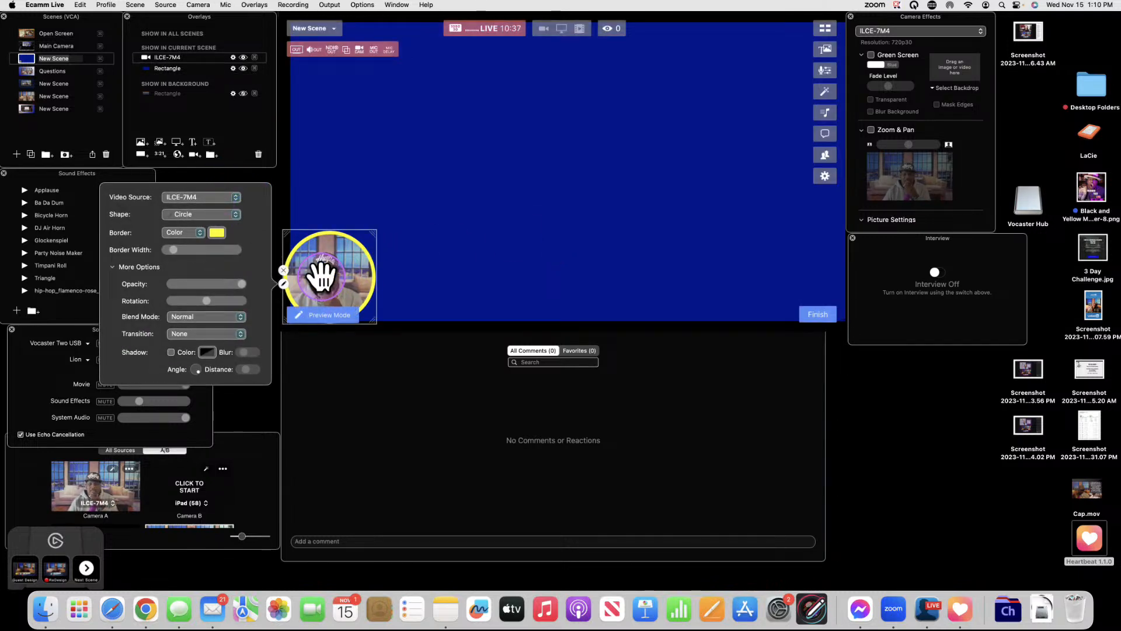
{"action": "left_click", "coordinate": [453, 228]}
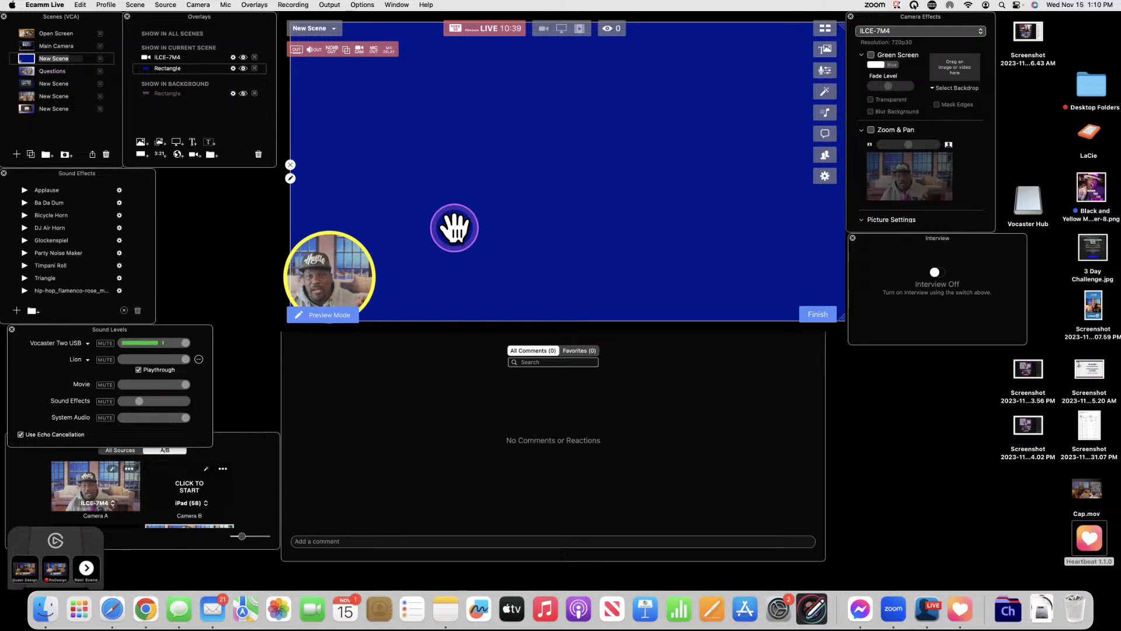
{"action": "double_click", "coordinate": [531, 203]}
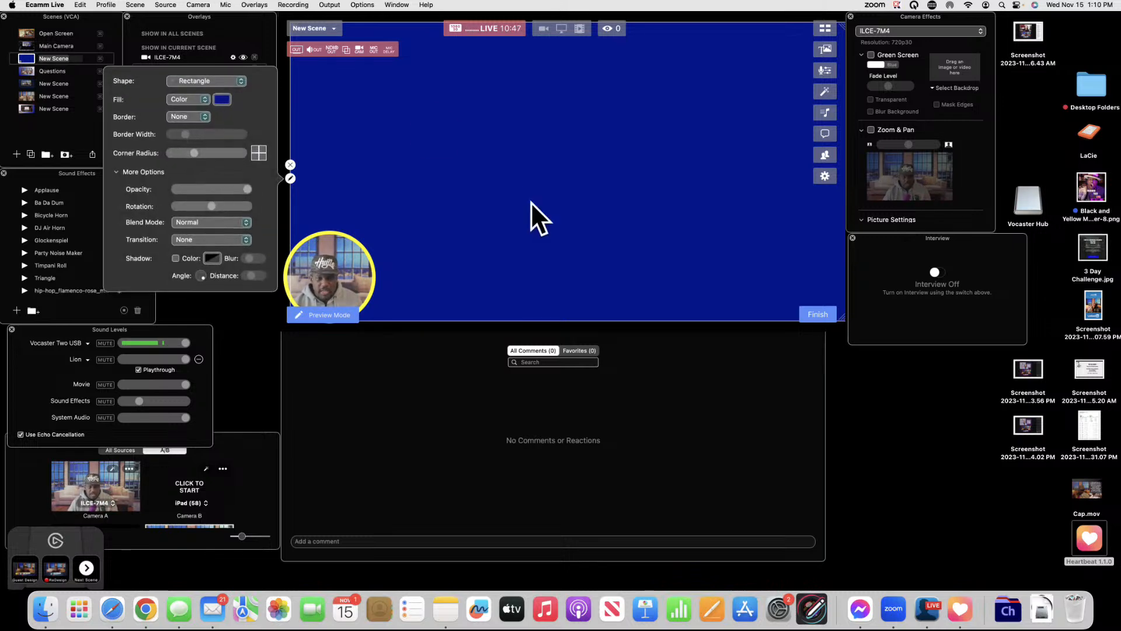
{"action": "left_click", "coordinate": [224, 99]}
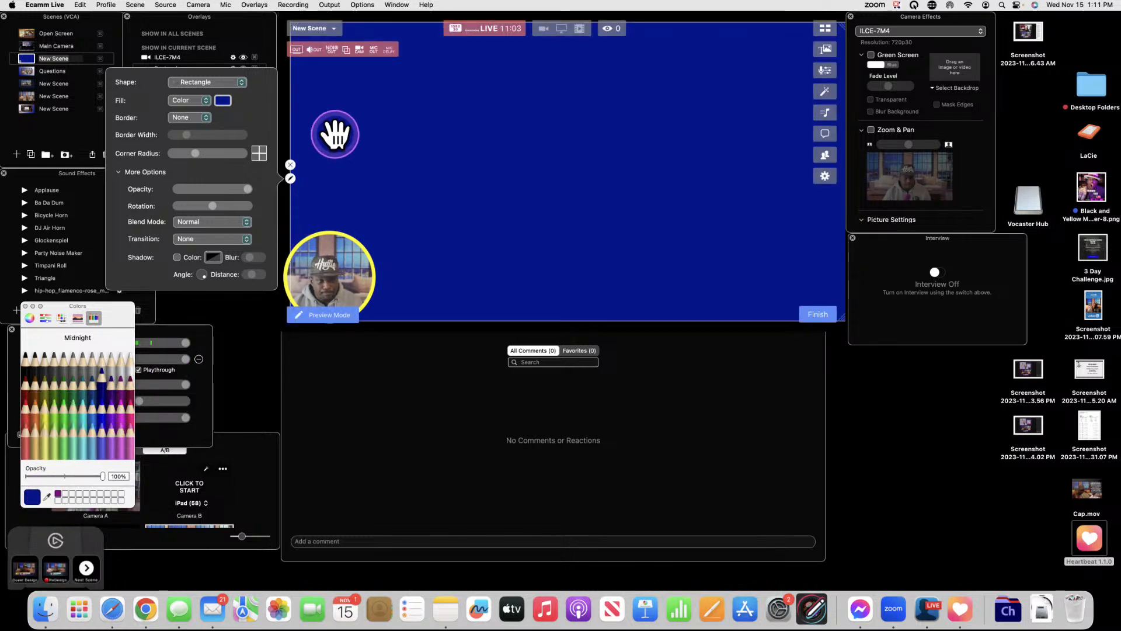
{"action": "left_click", "coordinate": [341, 113]}
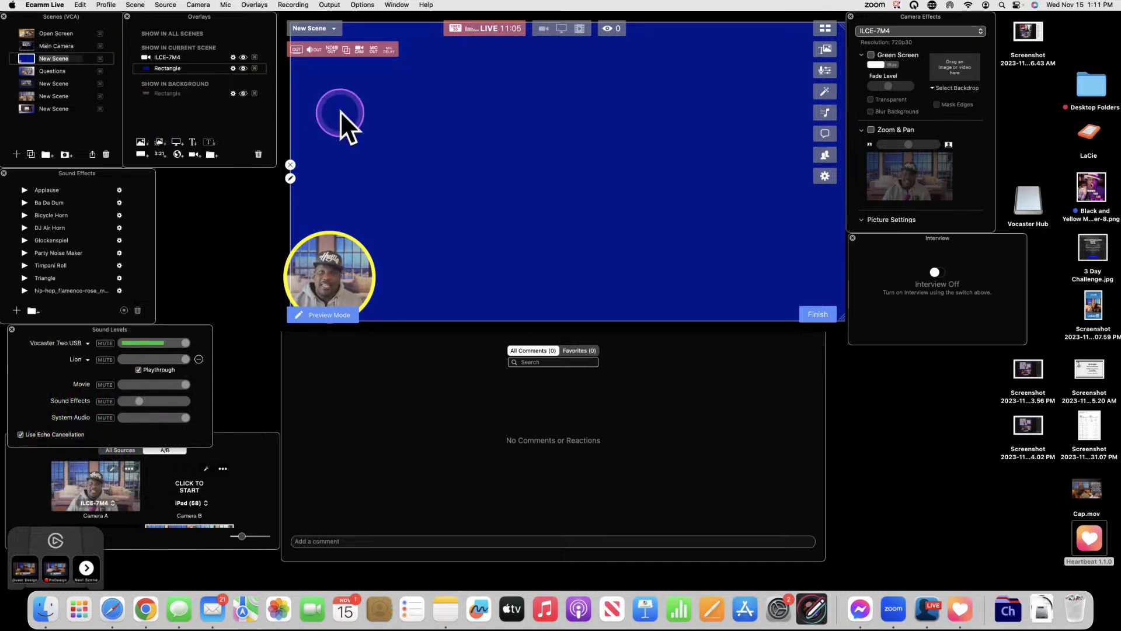
- Switch the rectangle's fill from a solid color to a Gradient running from Midnight blue to yellow
{"action": "left_click", "coordinate": [339, 111]}
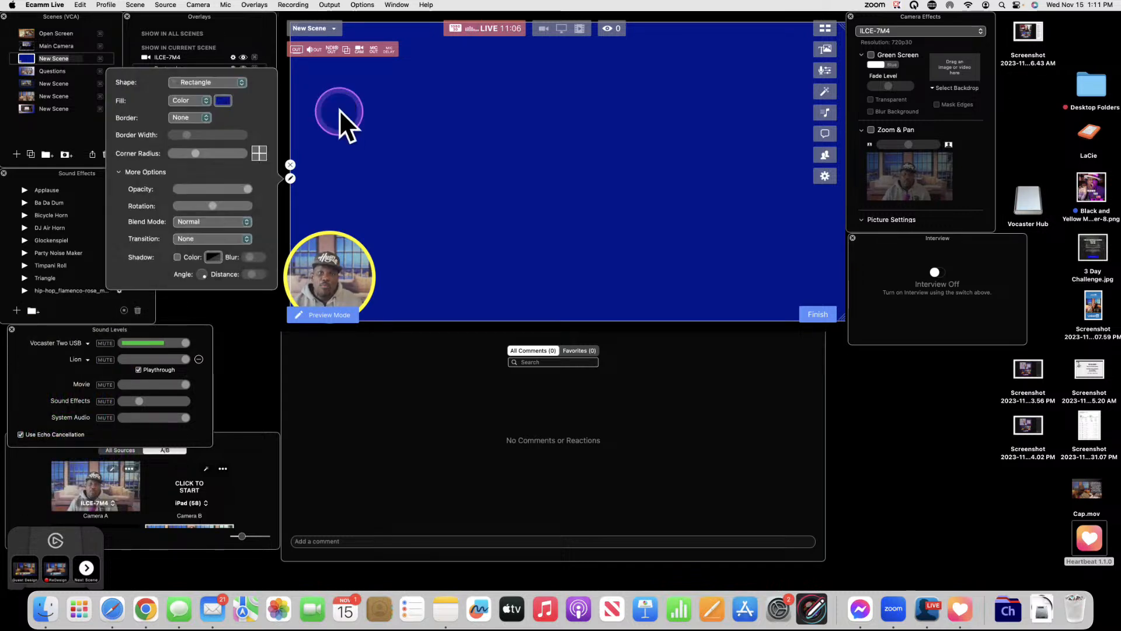
{"action": "left_click", "coordinate": [204, 101]}
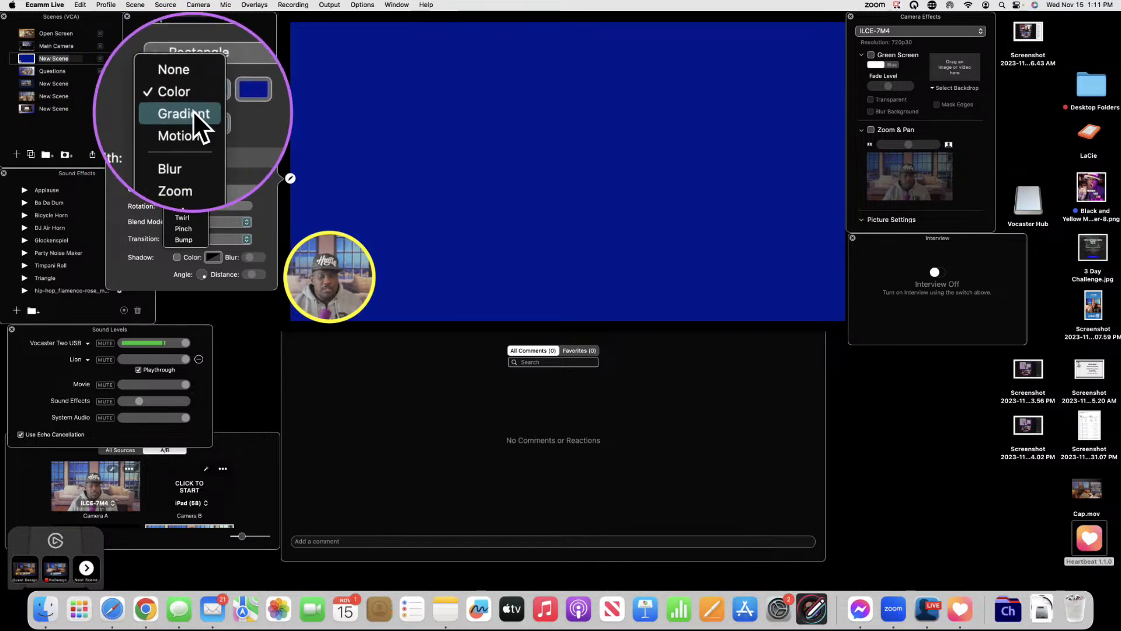
{"action": "left_click", "coordinate": [193, 111]}
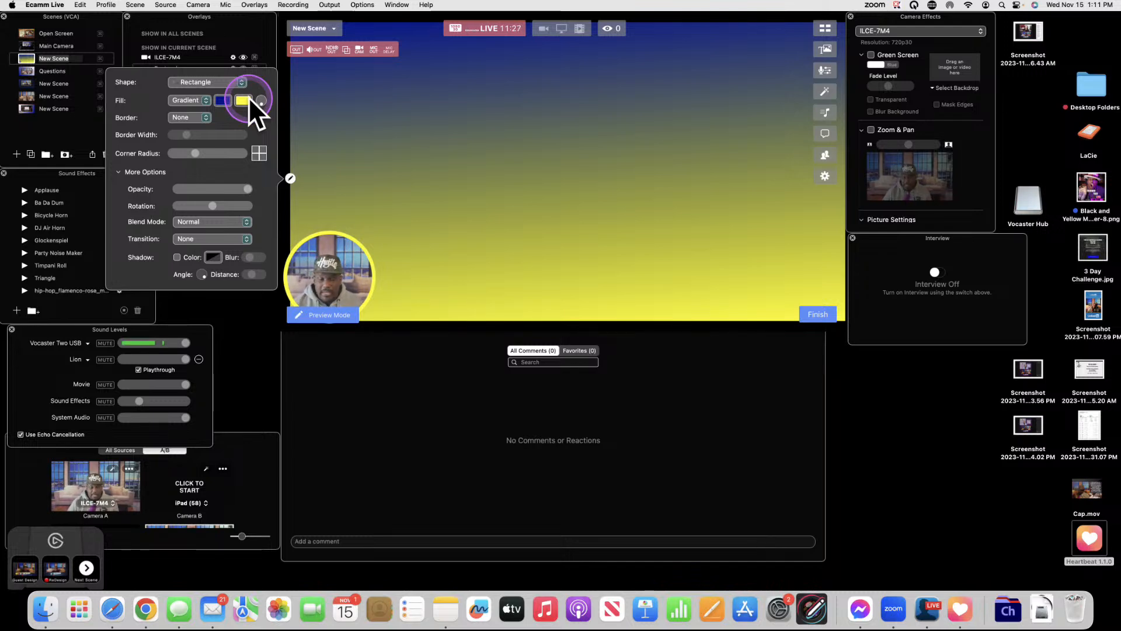
- Turn the gradient's angle so yellow starts at the rectangle's left edge, and turn it back so yellow lies at the bottom
{"action": "key", "text": "ctrl+alt+m"}
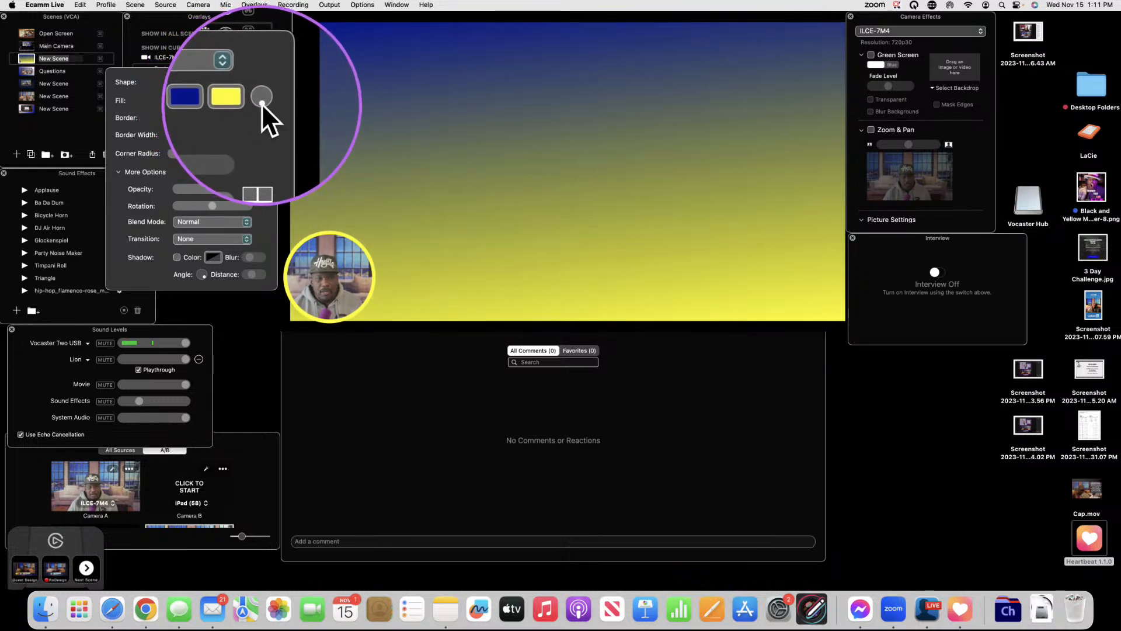
{"action": "left_click_drag", "start_coordinate": [262, 104], "coordinate": [255, 100]}
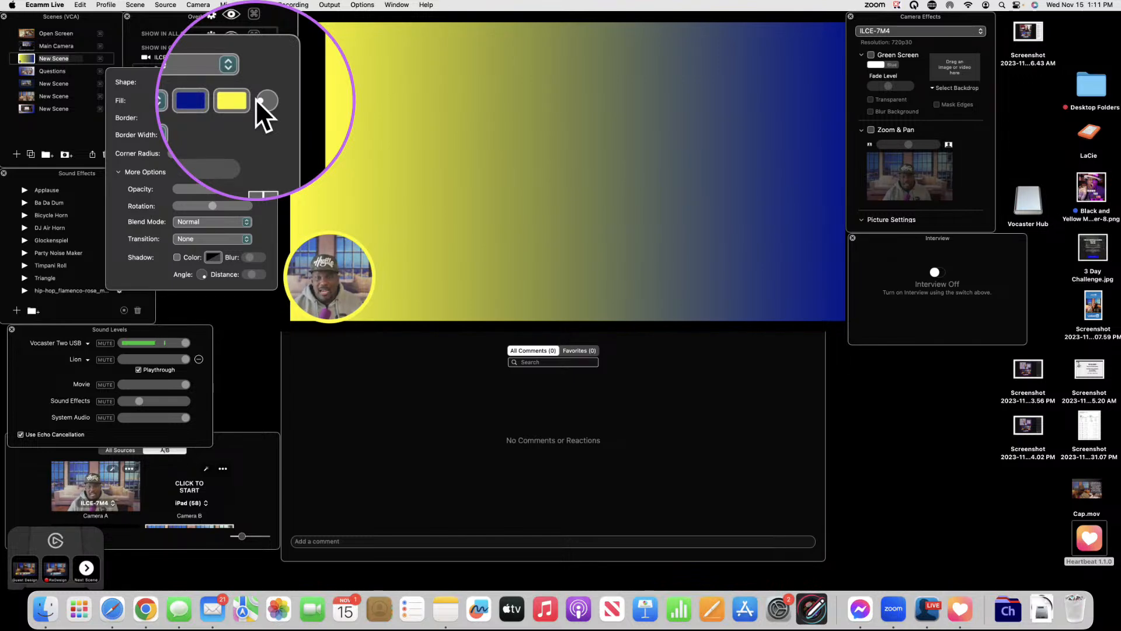
{"action": "mouse_move", "coordinate": [254, 99]}
{"action": "left_mouse_down"}
{"action": "mouse_move", "coordinate": [262, 89]}
{"action": "mouse_move", "coordinate": [262, 116]}
{"action": "left_mouse_up"}
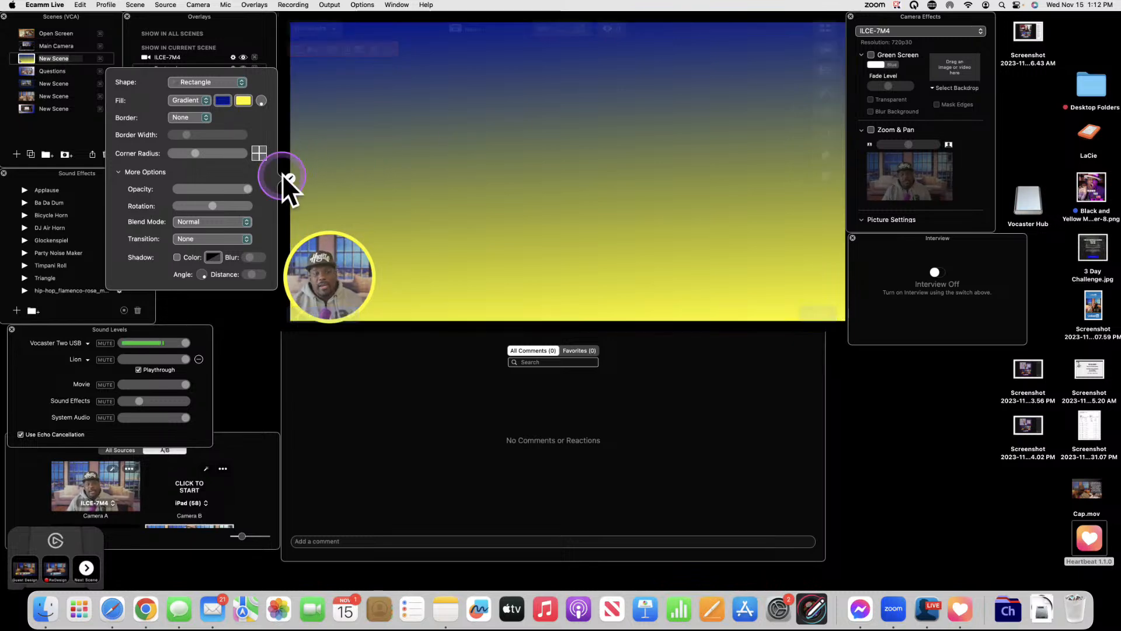
- Lower the gradient rectangle's opacity to a little over half and close its settings
{"action": "key", "text": "ctrl"}
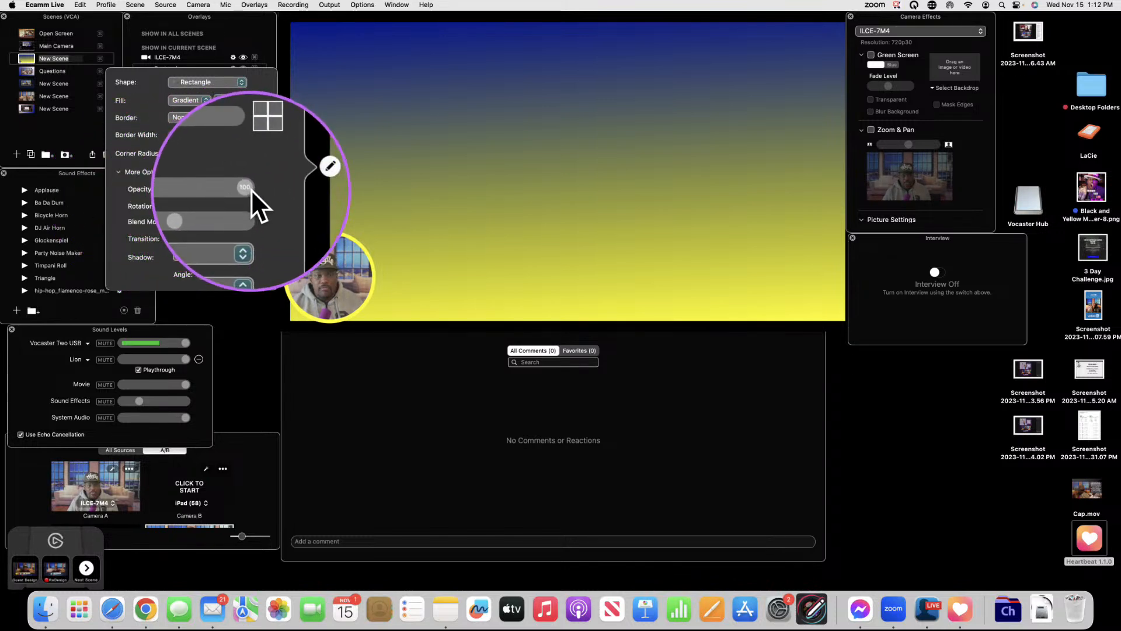
{"action": "left_click_drag", "start_coordinate": [249, 189], "coordinate": [223, 187]}
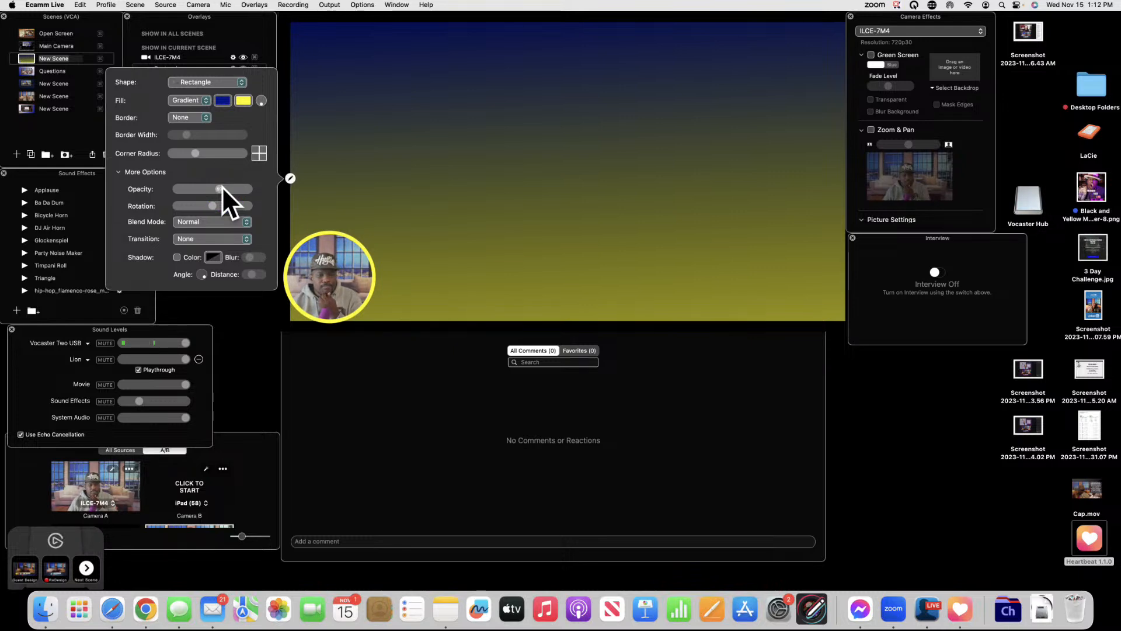
{"action": "left_click", "coordinate": [395, 183]}
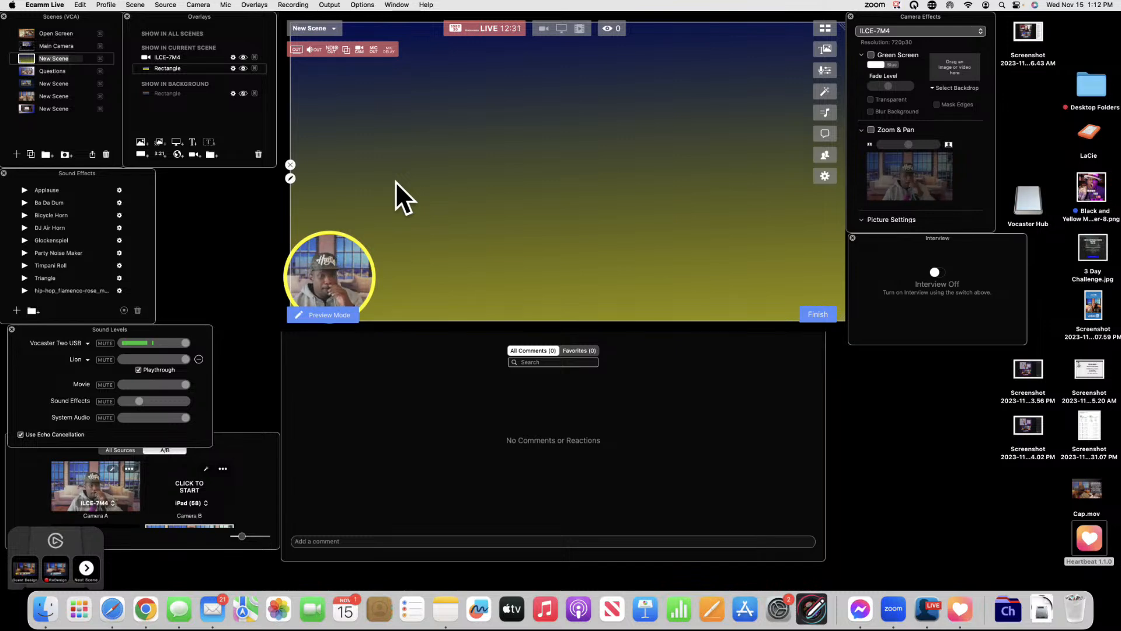
- Show the background Rectangle overlay in the Main Camera scene and return to the new scene with the camera circle
{"action": "left_click", "coordinate": [27, 45]}
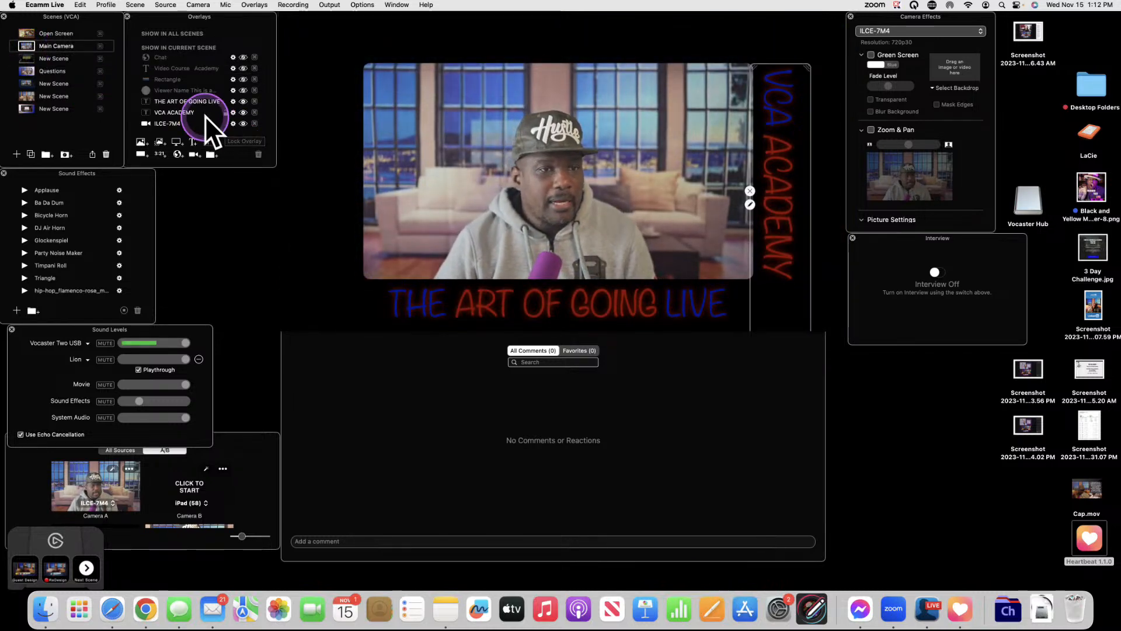
{"action": "scroll", "coordinate": [205, 120], "scroll_direction": "down", "scroll_amount": 3}
{"action": "left_click", "coordinate": [243, 122]}
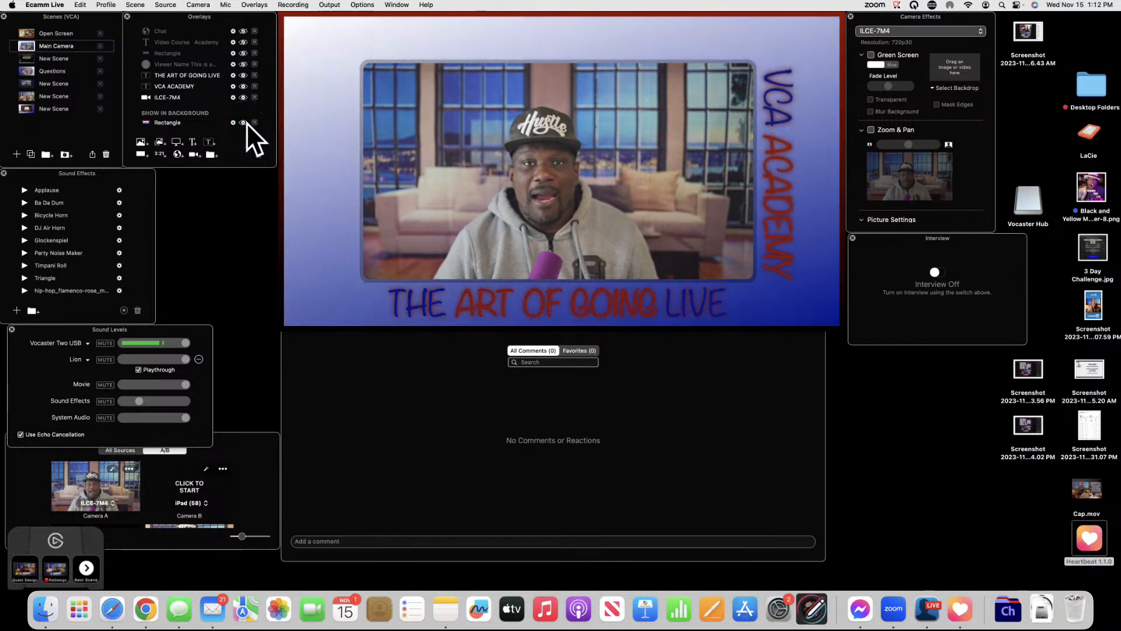
{"action": "left_click", "coordinate": [244, 122]}
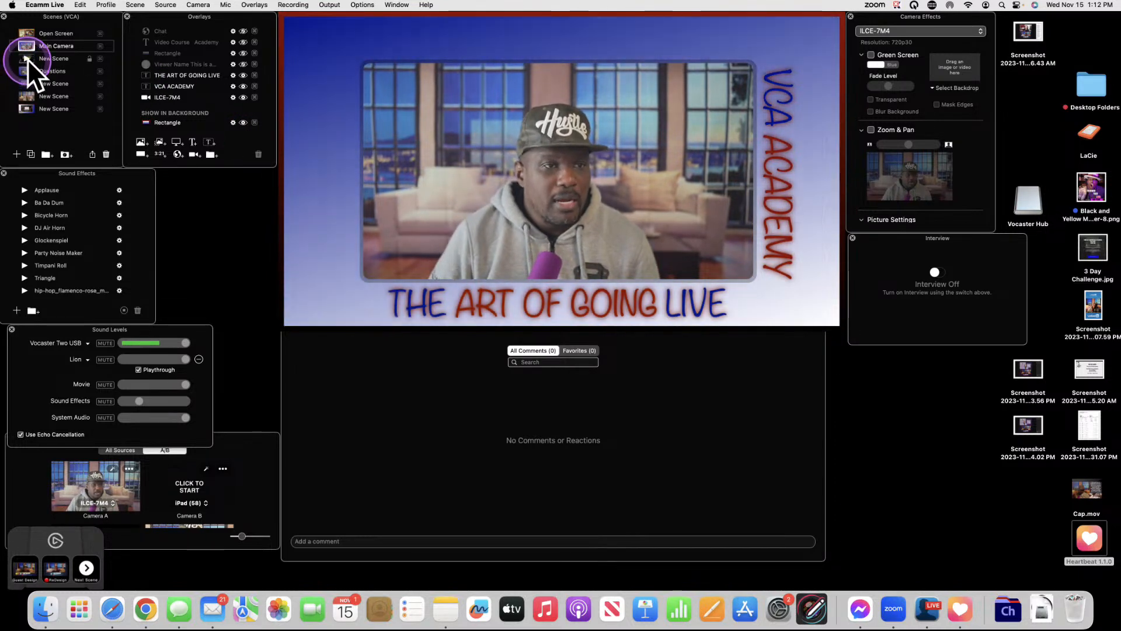
{"action": "left_click", "coordinate": [27, 58]}
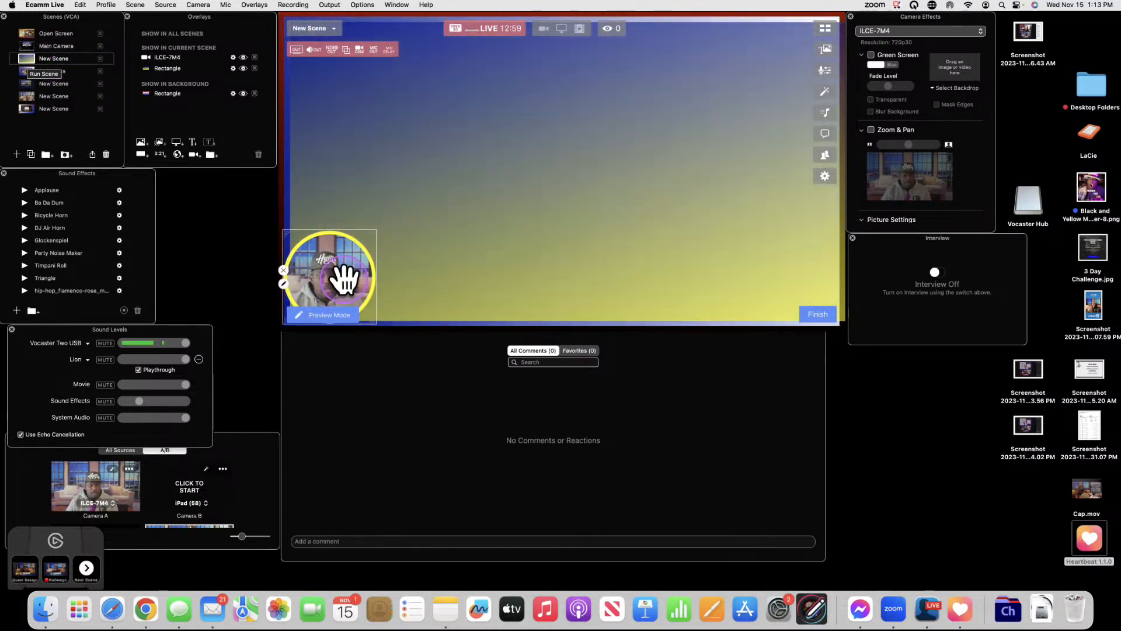
- Move the circular camera overlay to the middle of the scene and change its shape to Custom
{"action": "left_click_drag", "start_coordinate": [344, 275], "coordinate": [562, 161]}
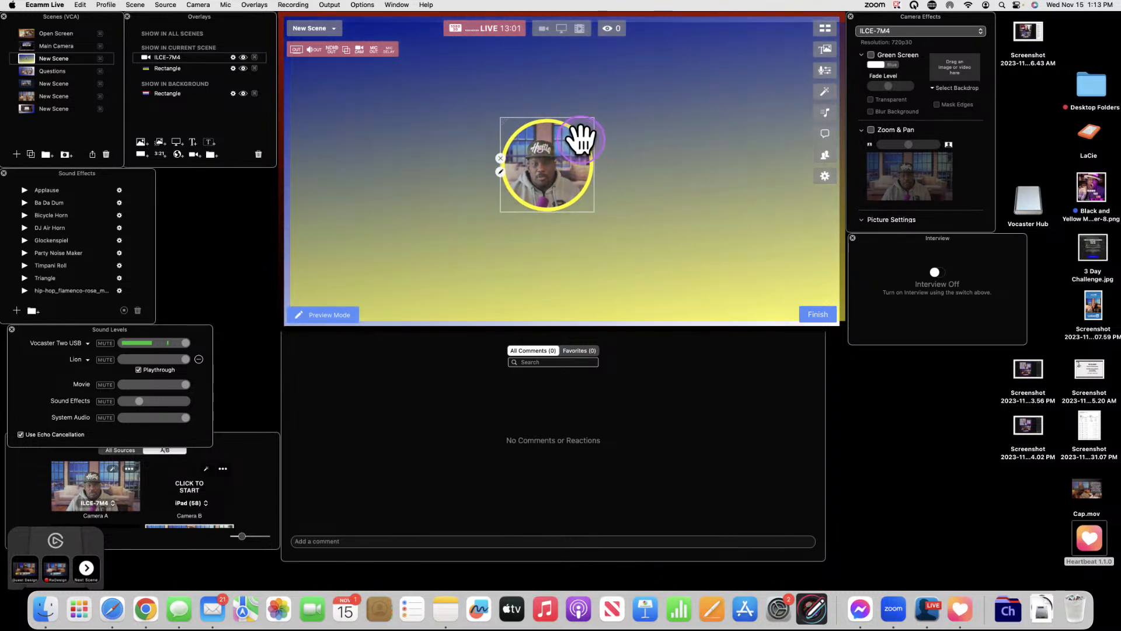
{"action": "double_click", "coordinate": [555, 167]}
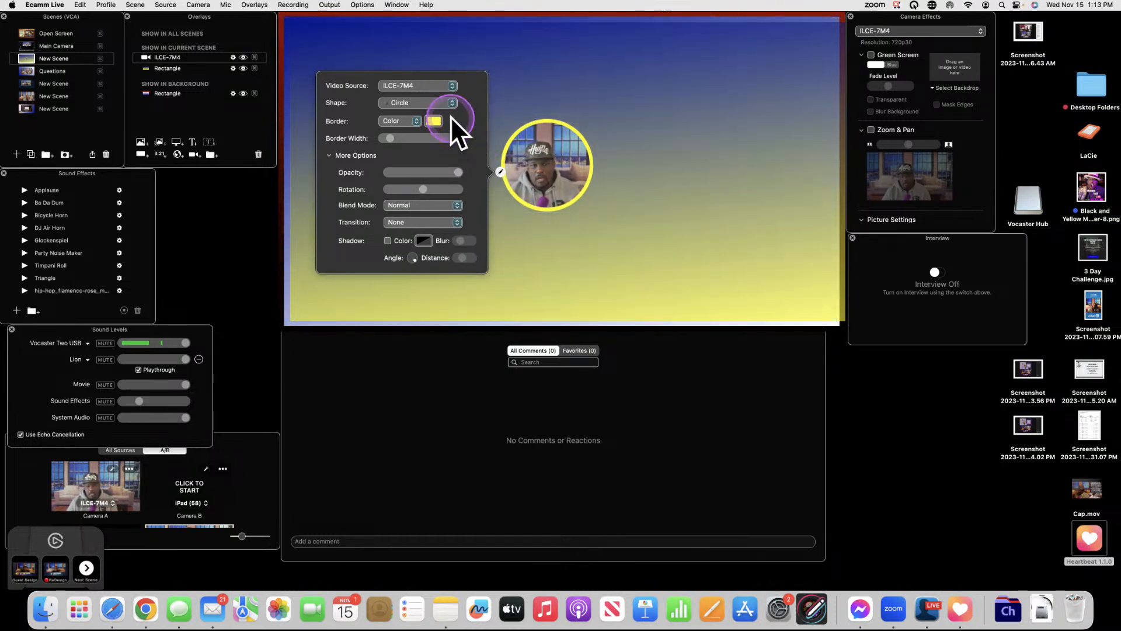
{"action": "left_click", "coordinate": [451, 103]}
{"action": "left_click", "coordinate": [436, 140]}
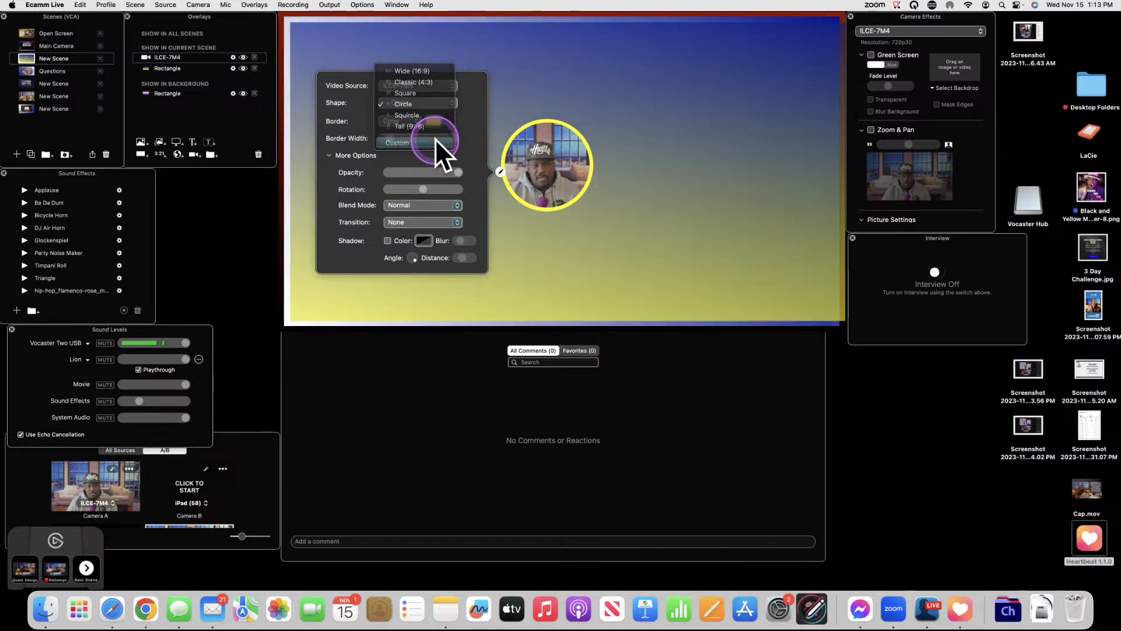
- Enlarge the camera overlay into a wide rectangle filling most of the scene and centre it over the gradient
{"action": "left_click_drag", "start_coordinate": [632, 120], "coordinate": [739, 76]}
{"action": "left_click_drag", "start_coordinate": [613, 130], "coordinate": [559, 153]}
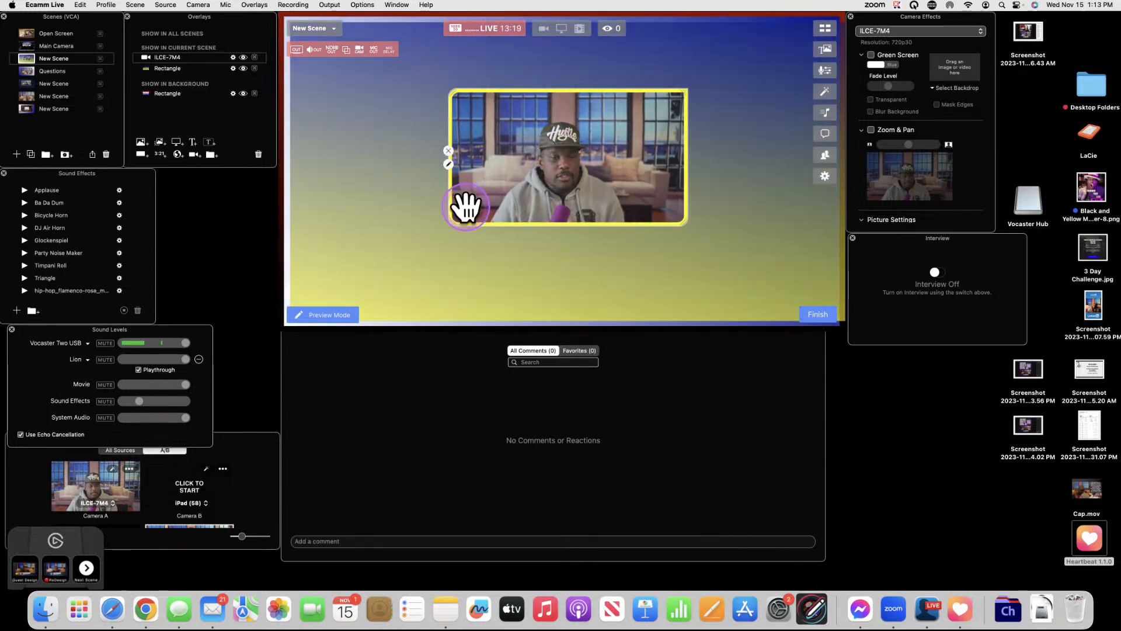
{"action": "left_click_drag", "start_coordinate": [453, 223], "coordinate": [388, 281]}
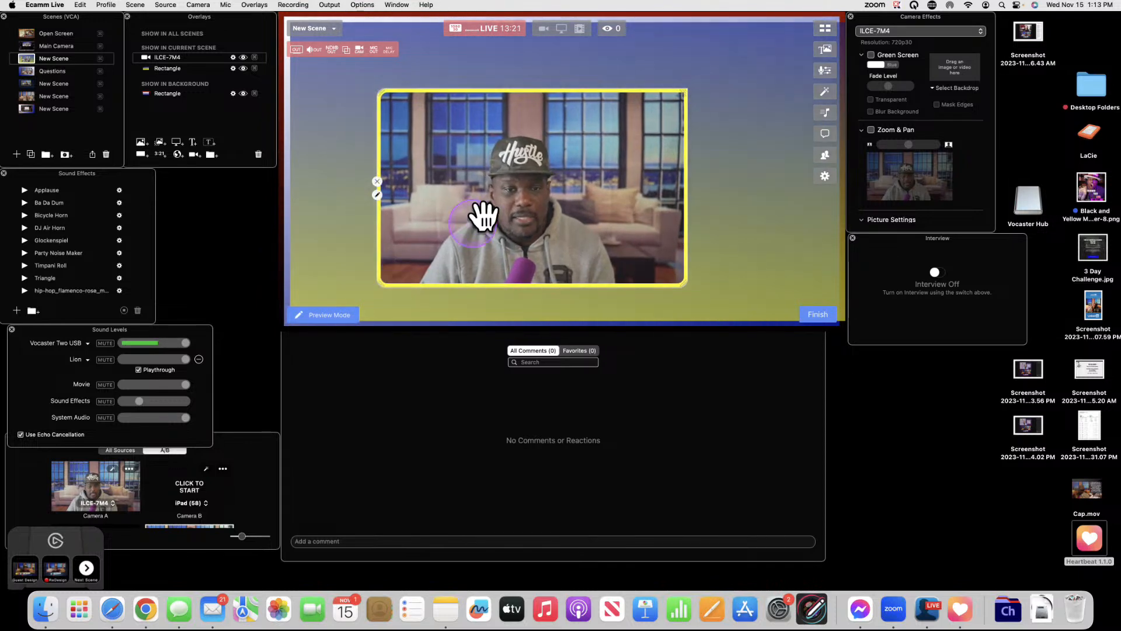
{"action": "left_click_drag", "start_coordinate": [483, 215], "coordinate": [506, 186]}
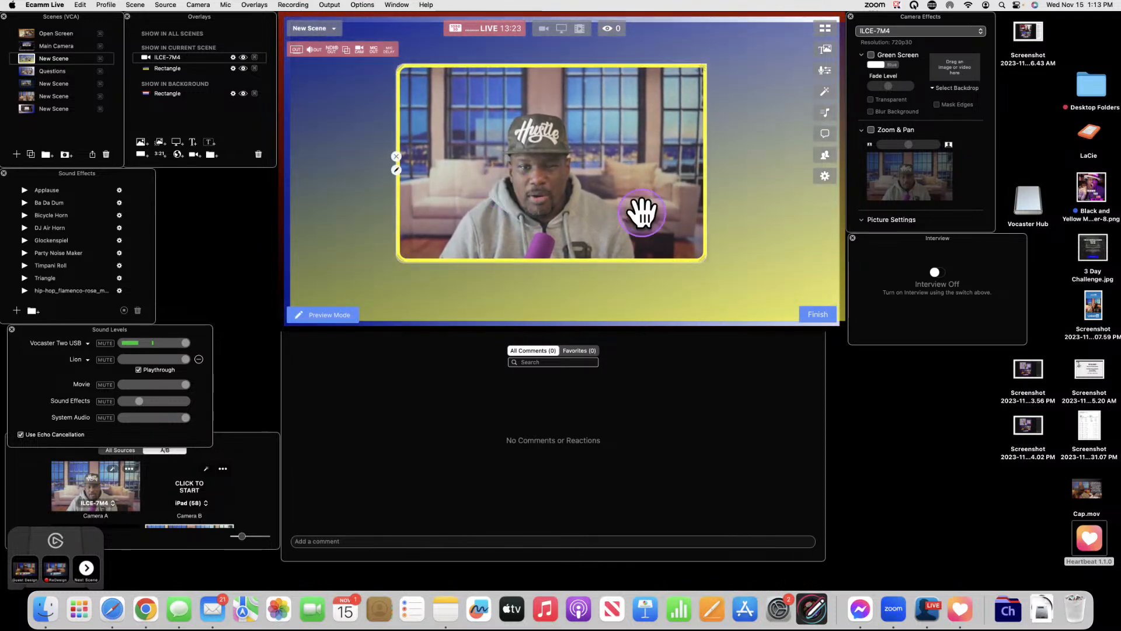
{"action": "left_click_drag", "start_coordinate": [704, 255], "coordinate": [735, 283]}
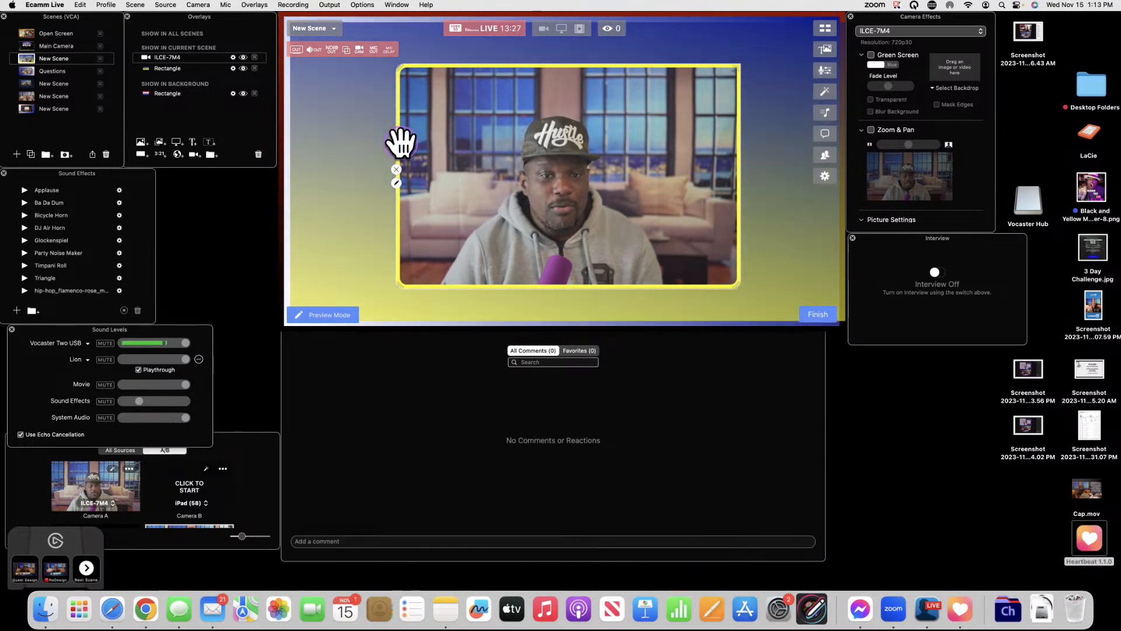
{"action": "left_click_drag", "start_coordinate": [397, 143], "coordinate": [339, 143]}
{"action": "left_click_drag", "start_coordinate": [533, 150], "coordinate": [553, 146]}
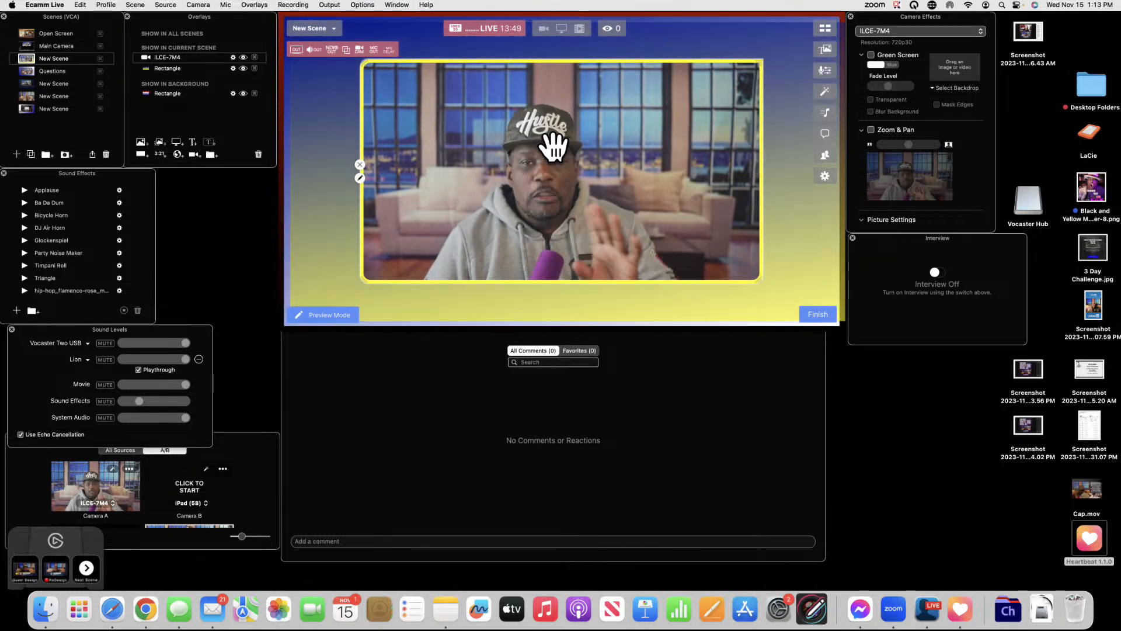
- Nudge the gradient rectangle towards the frame's edge and hide the background Rectangle overlay
{"action": "left_click", "coordinate": [356, 111]}
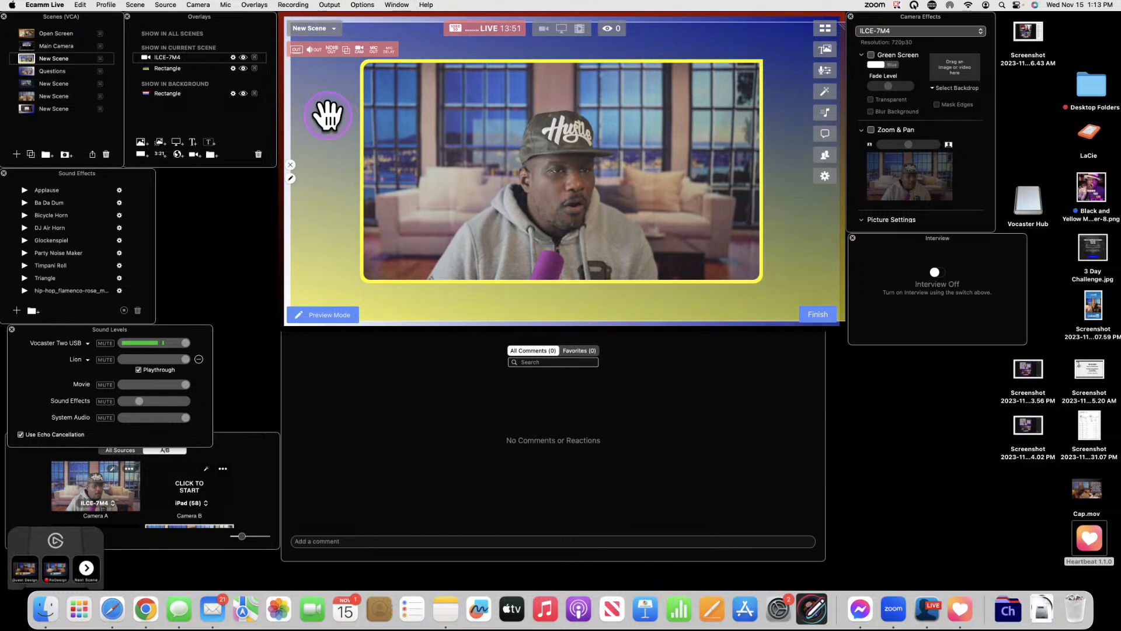
{"action": "double_click", "coordinate": [308, 80]}
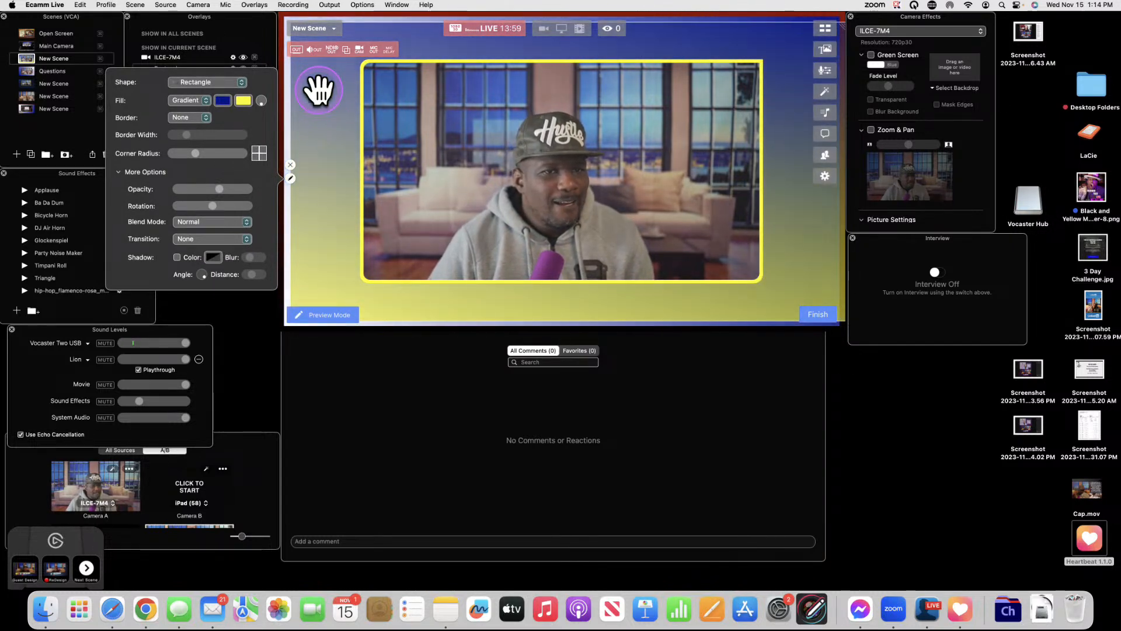
{"action": "left_click", "coordinate": [322, 94]}
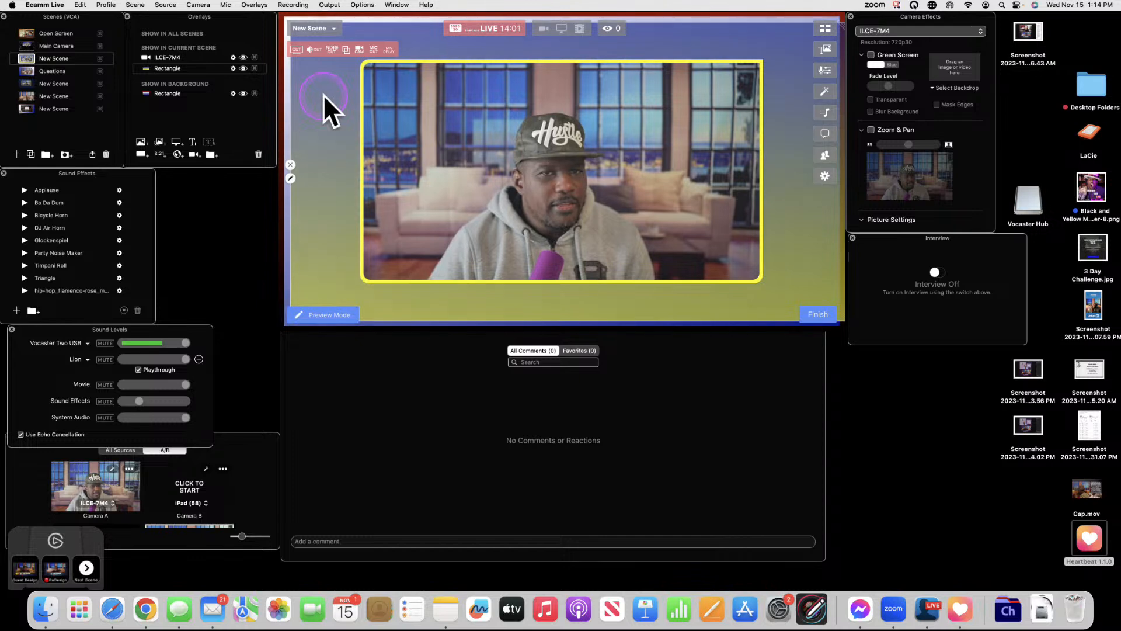
{"action": "mouse_move", "coordinate": [324, 93]}
{"action": "left_mouse_down"}
{"action": "mouse_move", "coordinate": [458, 88]}
{"action": "mouse_move", "coordinate": [335, 95]}
{"action": "mouse_move", "coordinate": [335, 105]}
{"action": "mouse_move", "coordinate": [338, 91]}
{"action": "mouse_move", "coordinate": [387, 82]}
{"action": "mouse_move", "coordinate": [339, 102]}
{"action": "mouse_move", "coordinate": [331, 88]}
{"action": "left_mouse_up"}
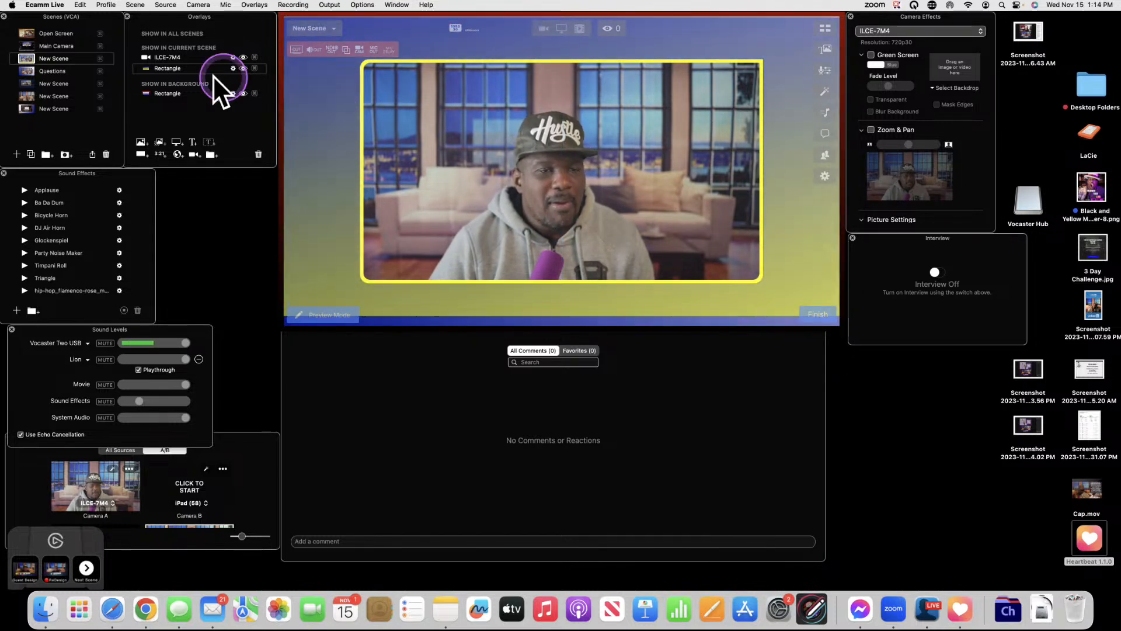
{"action": "left_click", "coordinate": [243, 93]}
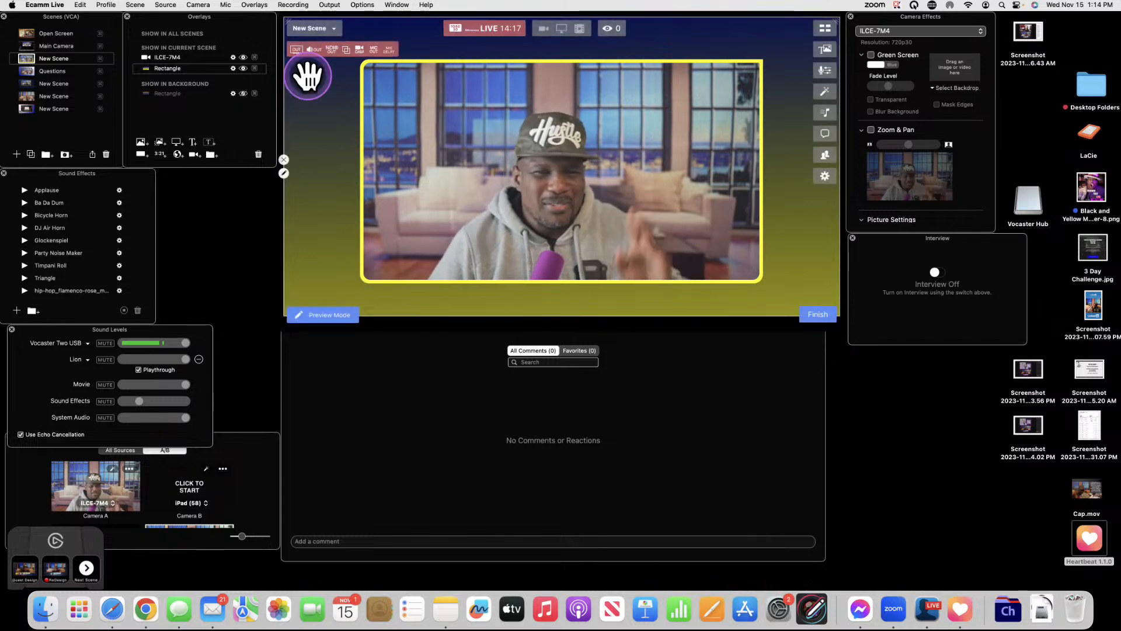
- Shift the gradient rectangle up and left, stretch its lower edge to cover the frame, and nudge the camera overlay slightly left
{"action": "left_click_drag", "start_coordinate": [310, 81], "coordinate": [303, 78]}
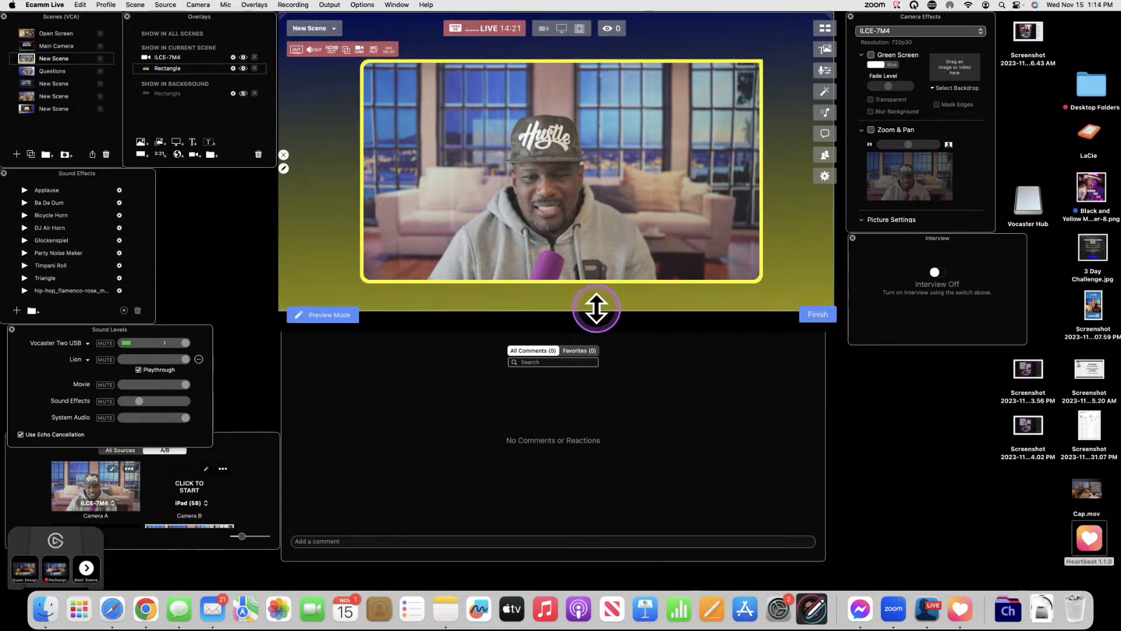
{"action": "left_click_drag", "start_coordinate": [603, 310], "coordinate": [605, 327]}
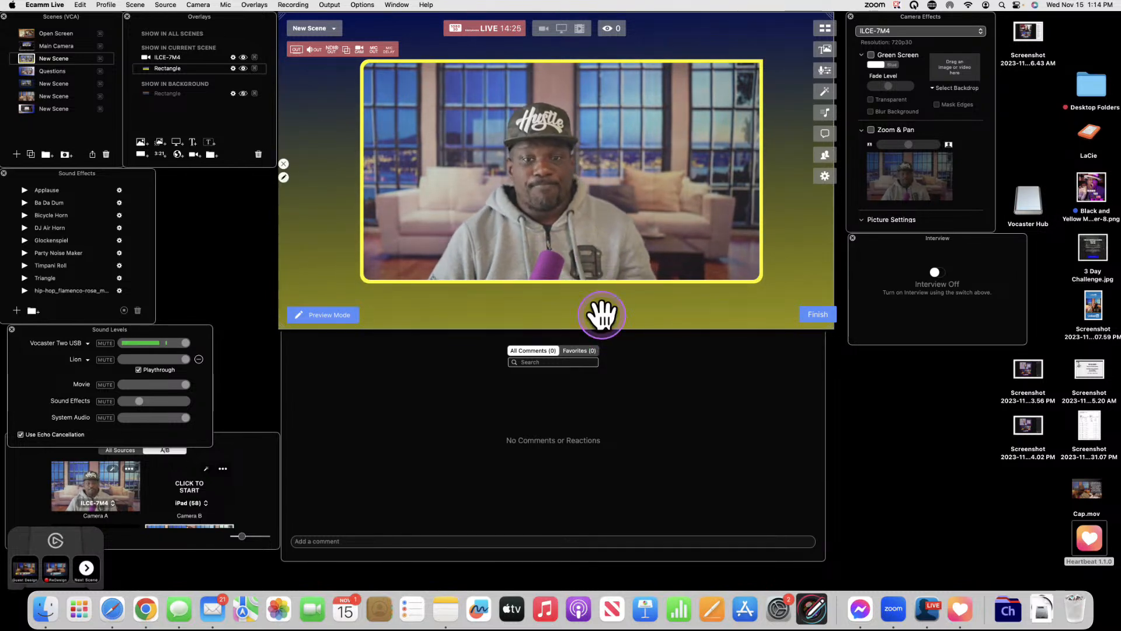
{"action": "left_click_drag", "start_coordinate": [593, 205], "coordinate": [584, 207]}
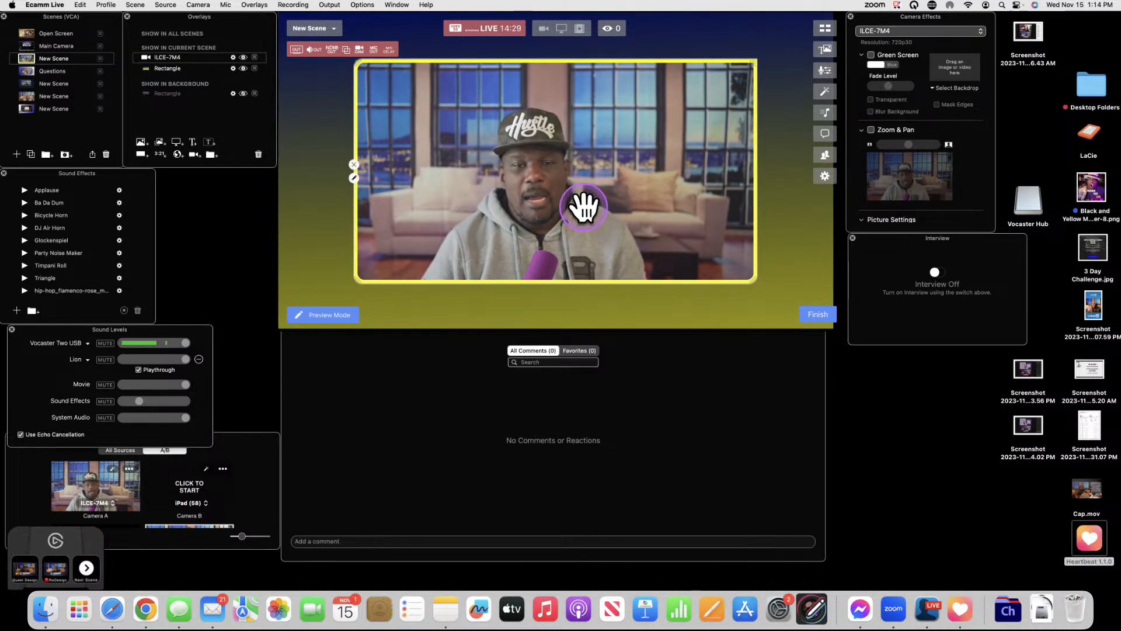
- Set the camera overlay's border to None and close its settings
{"action": "left_click", "coordinate": [567, 188]}
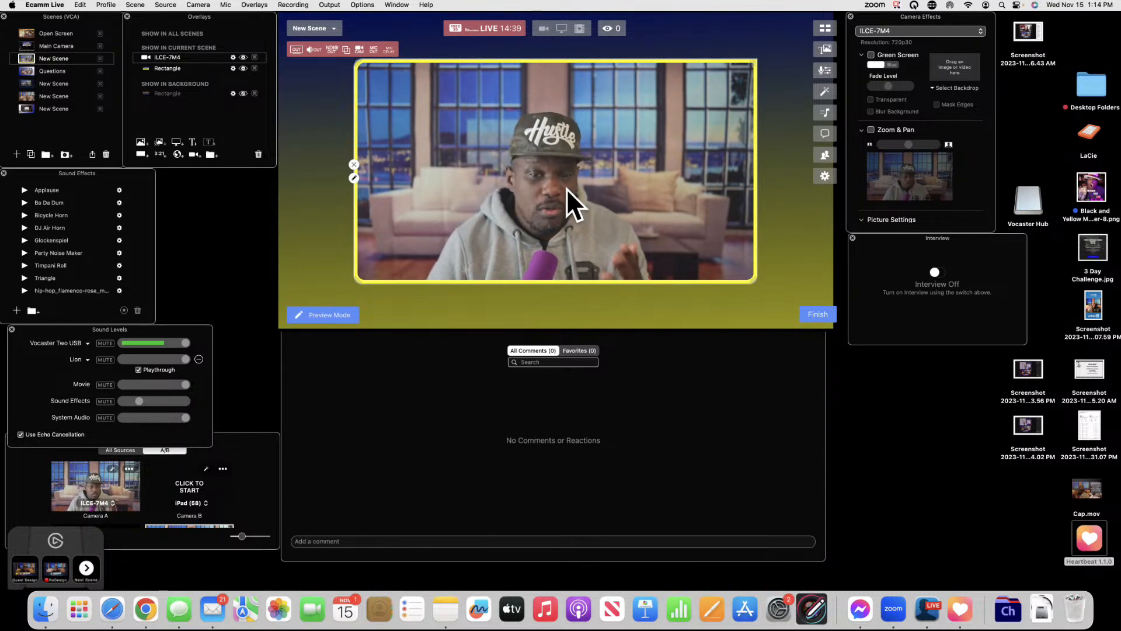
{"action": "left_click", "coordinate": [353, 178]}
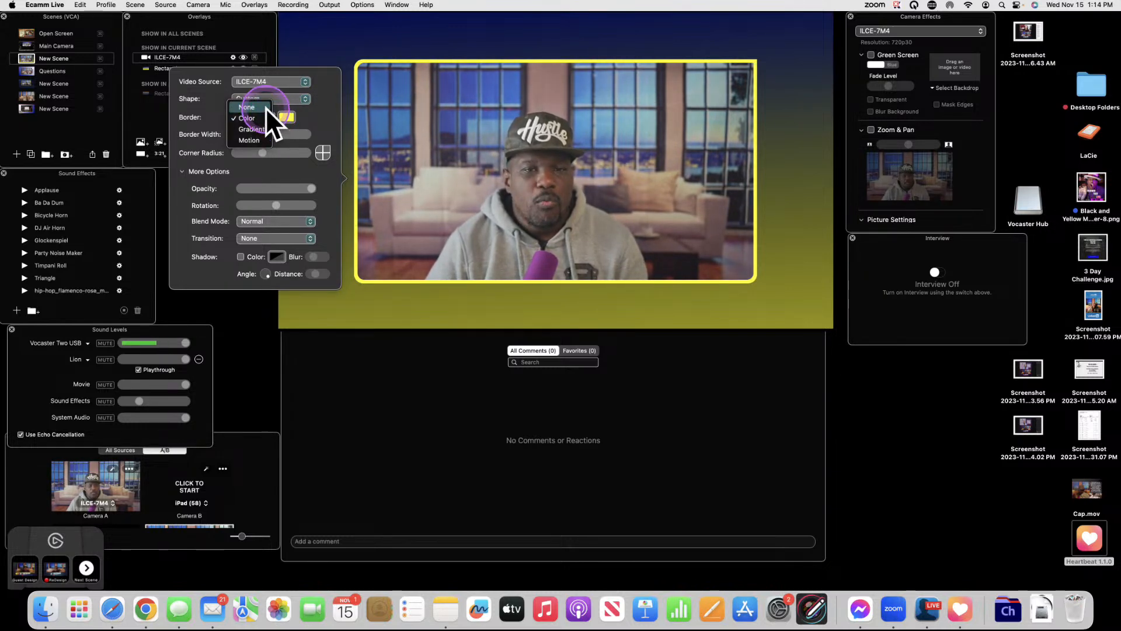
{"action": "left_click", "coordinate": [265, 107]}
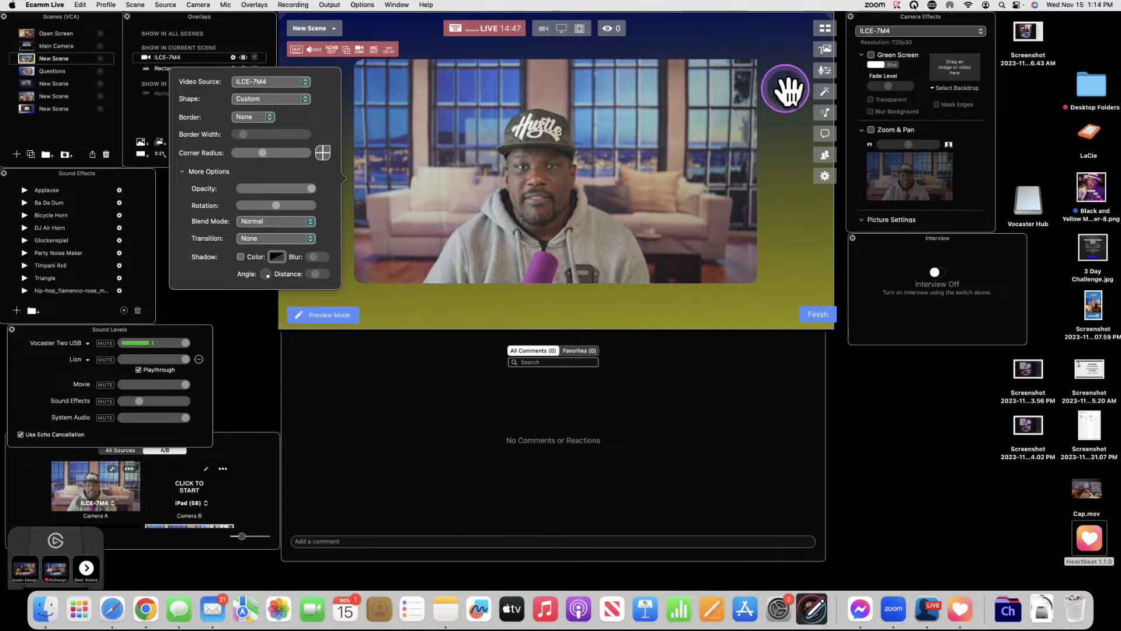
{"action": "left_click", "coordinate": [798, 207]}
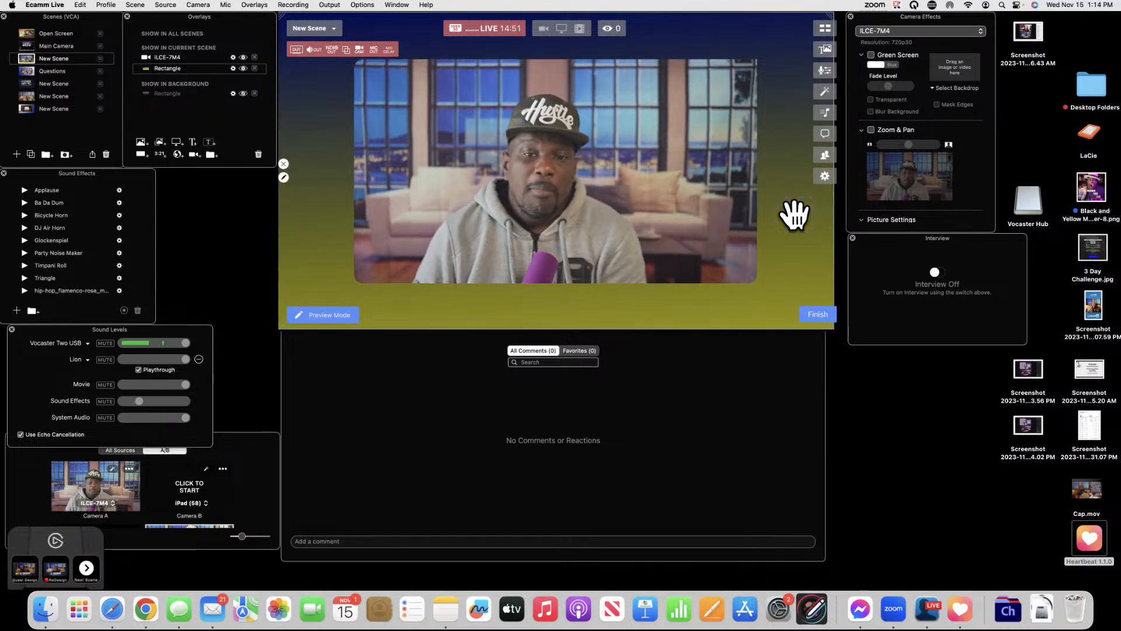
- Change the gradient rectangle's fill to Motion with the same blue and yellow colors and close its settings
{"action": "left_click", "coordinate": [328, 114]}
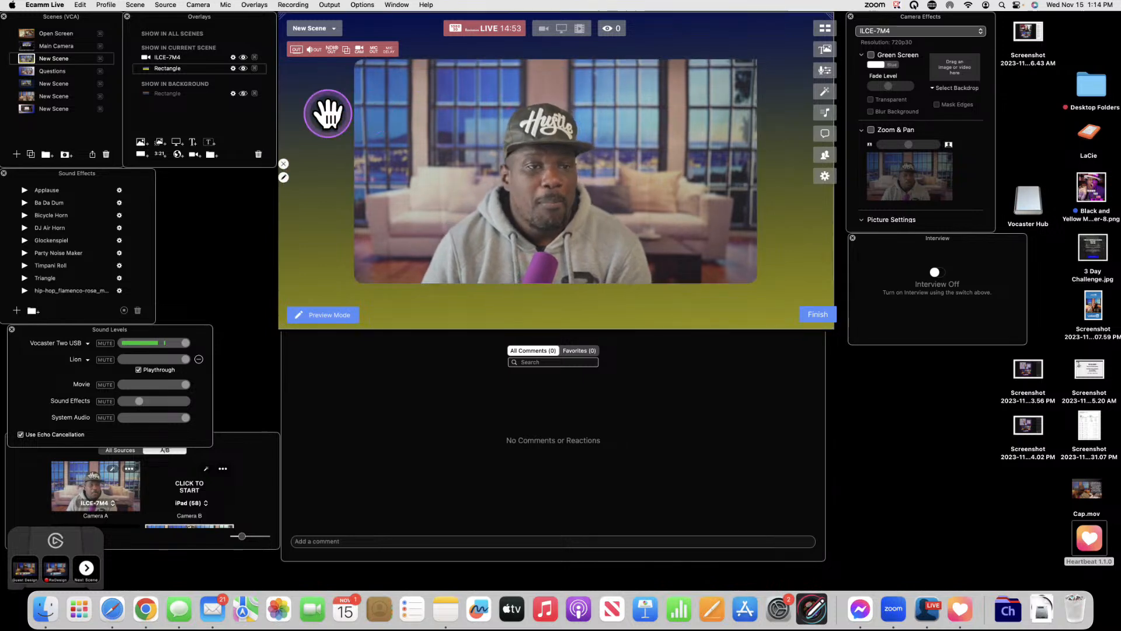
{"action": "double_click", "coordinate": [328, 112]}
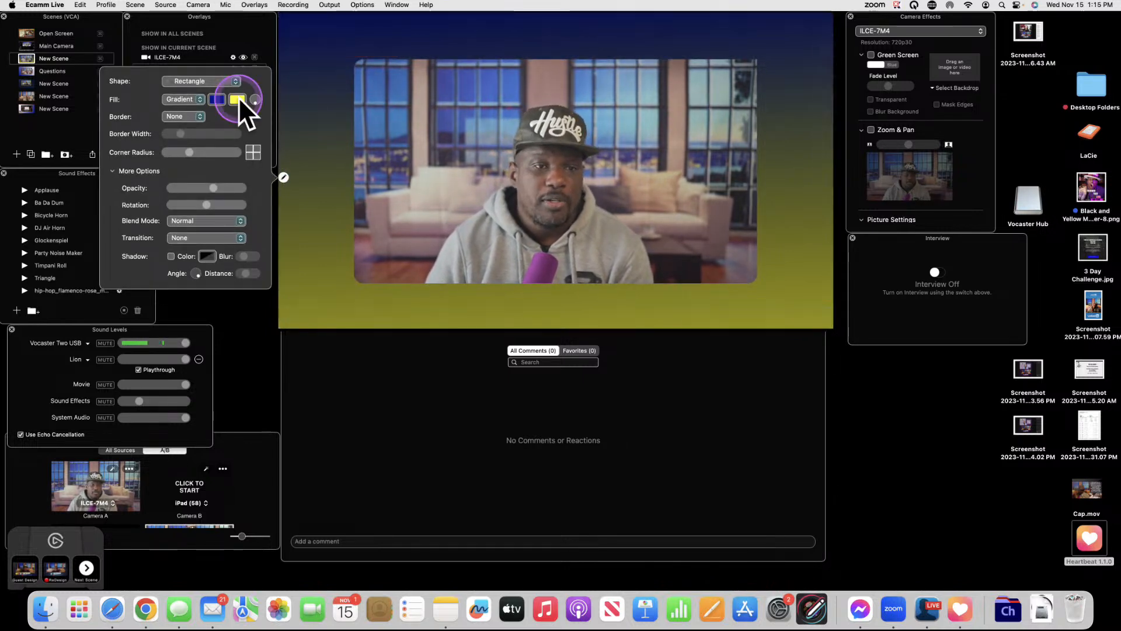
{"action": "left_click", "coordinate": [219, 100]}
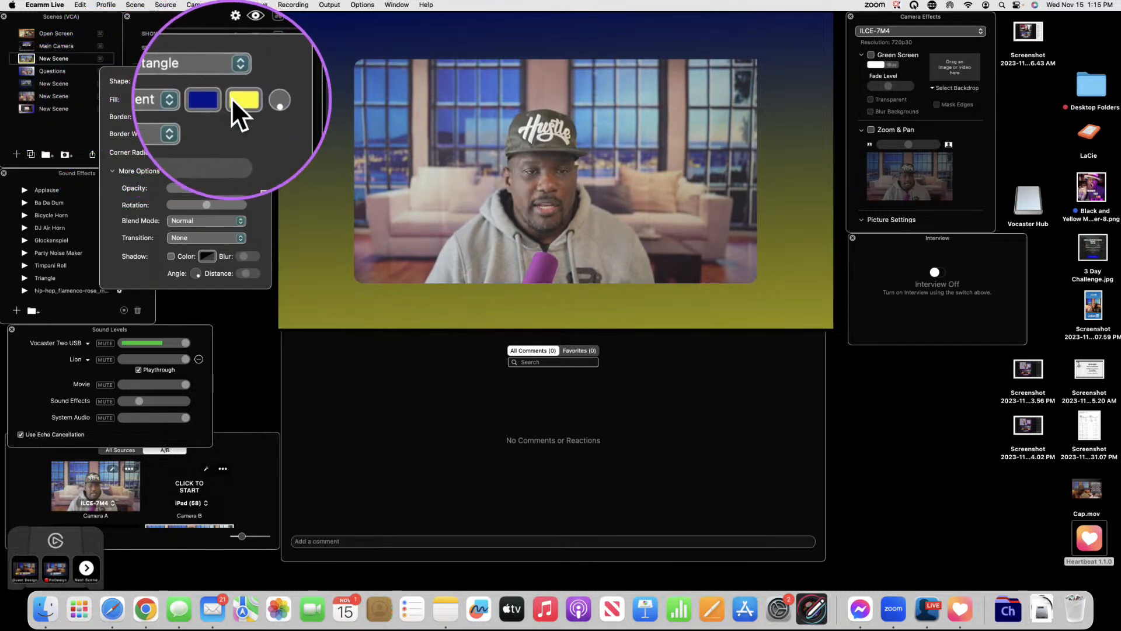
{"action": "left_click", "coordinate": [202, 101]}
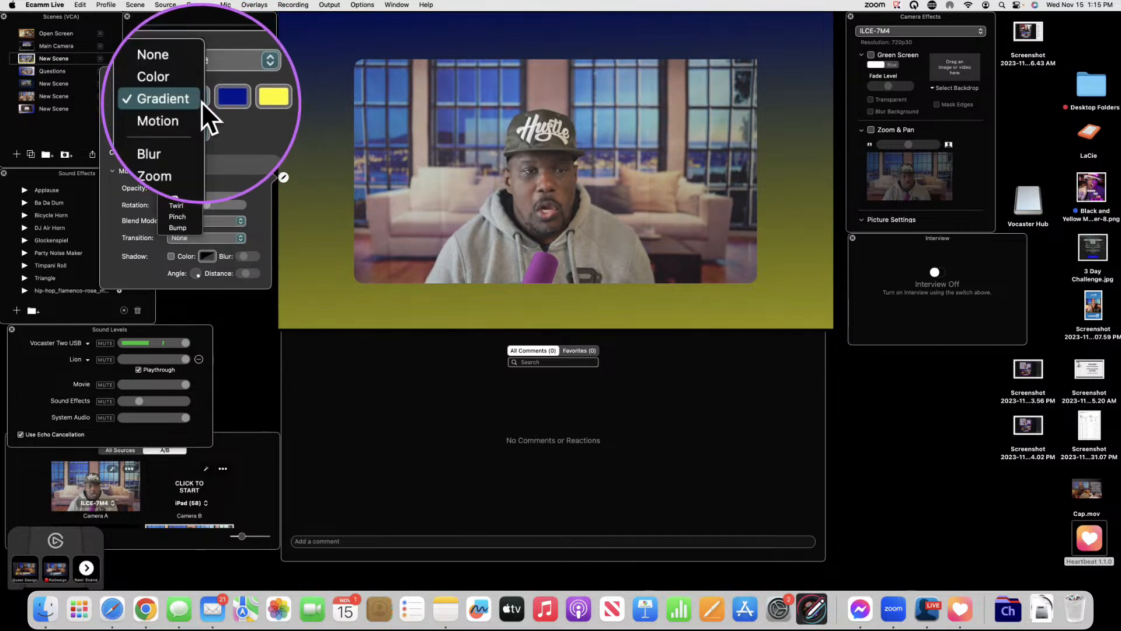
{"action": "left_click", "coordinate": [190, 113]}
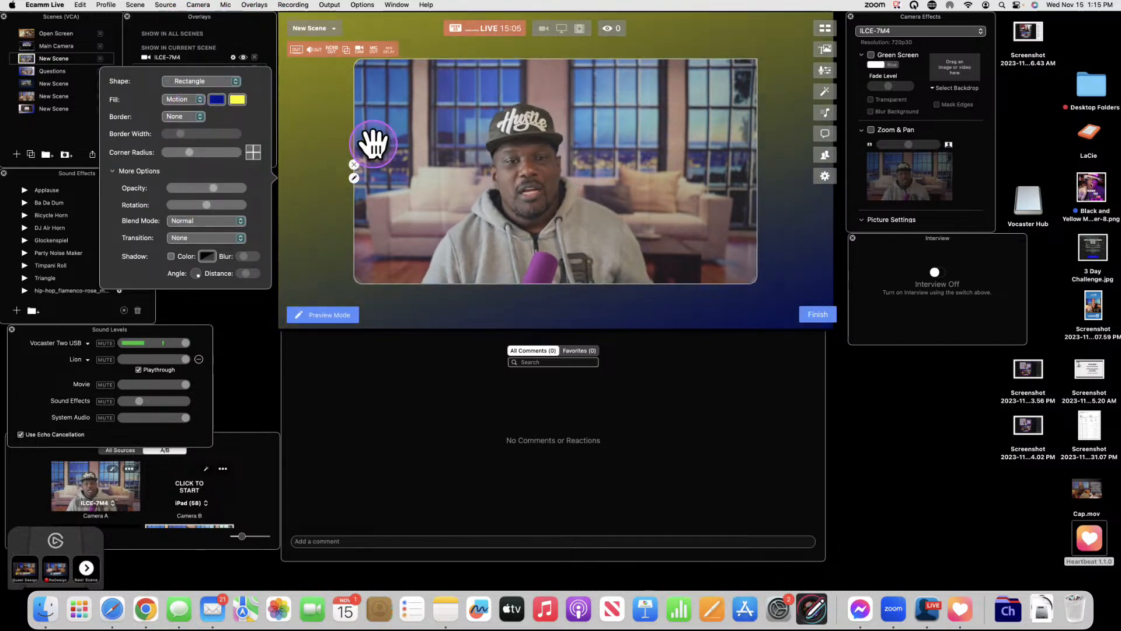
{"action": "left_click", "coordinate": [336, 130]}
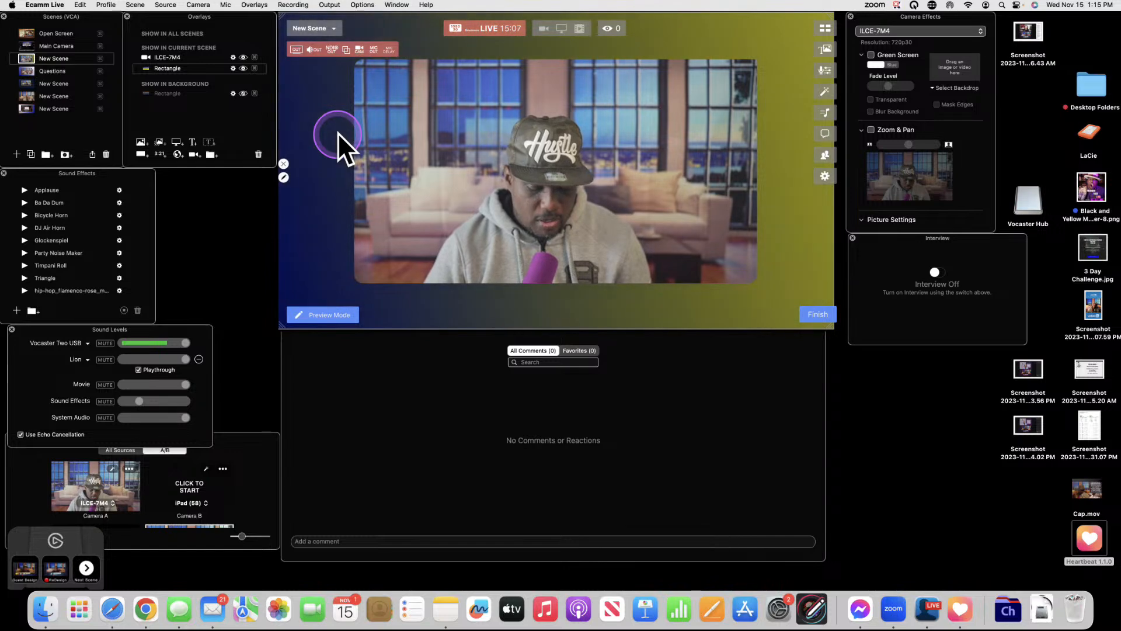
{"action": "left_click", "coordinate": [400, 105]}
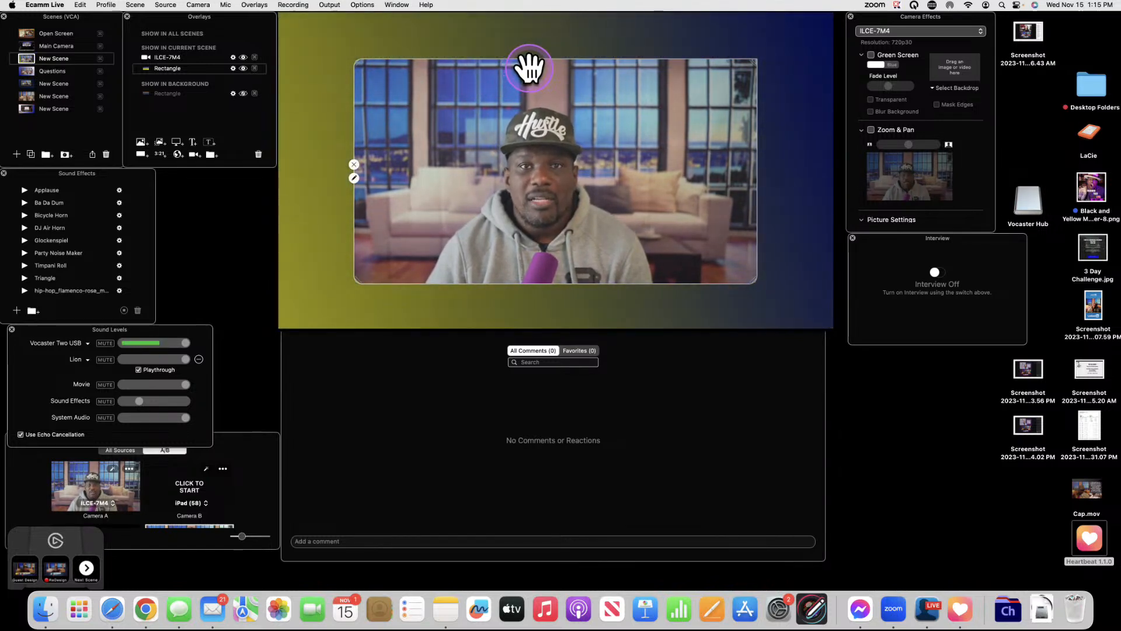
{"action": "left_click", "coordinate": [562, 55]}
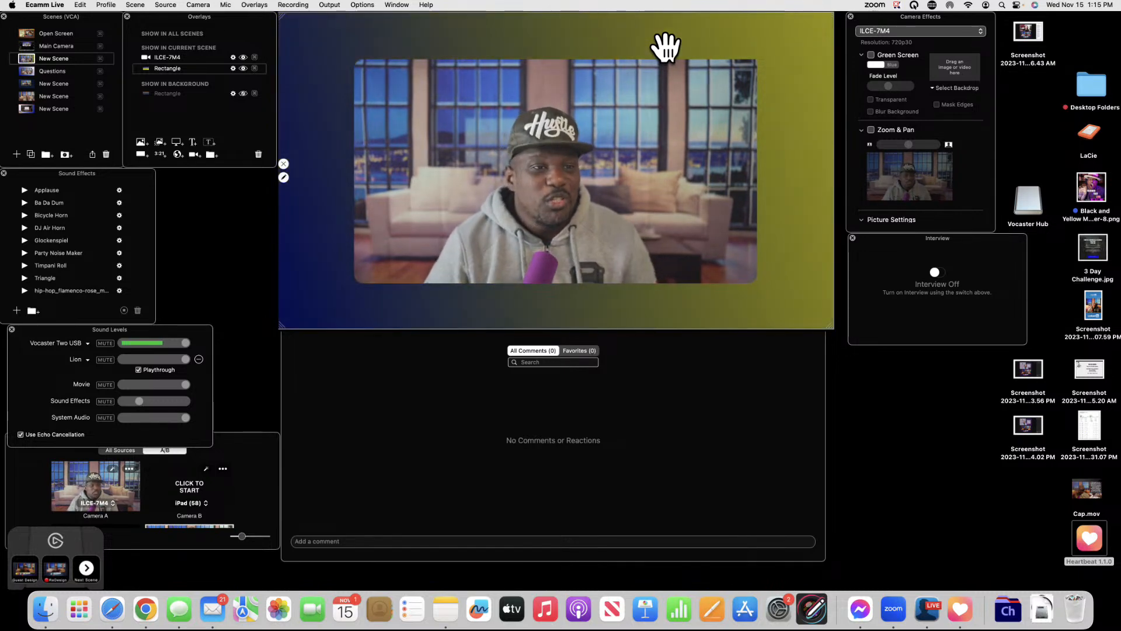
- Show the background Rectangle overlay in the Questions scene, hide it again, and return to the new scene
{"action": "key", "text": "Page_Down"}
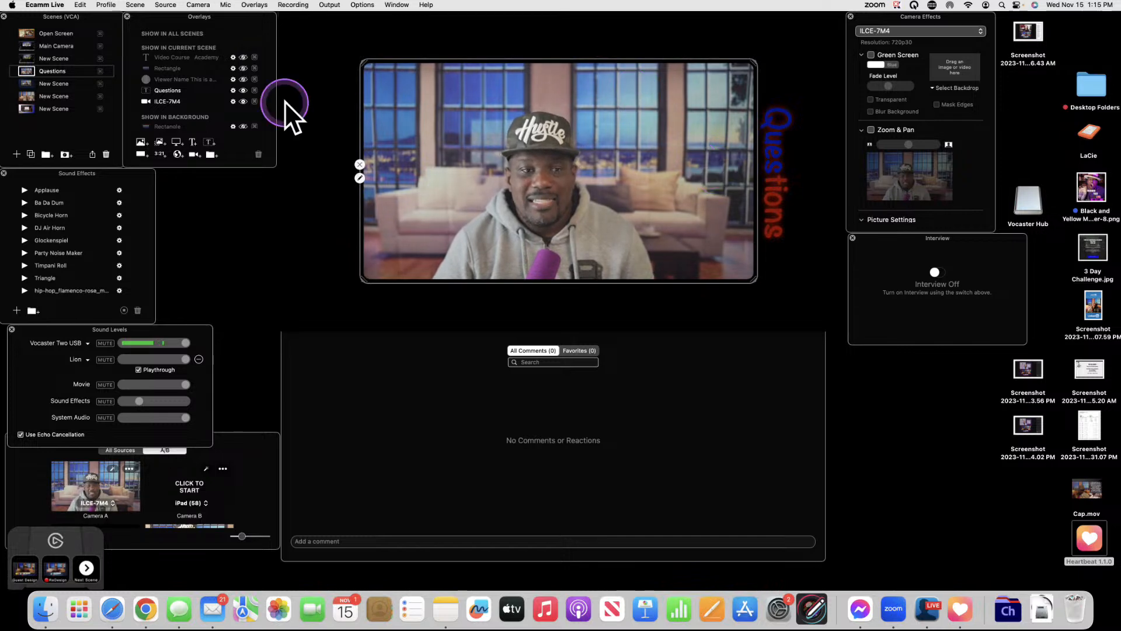
{"action": "left_click", "coordinate": [243, 123]}
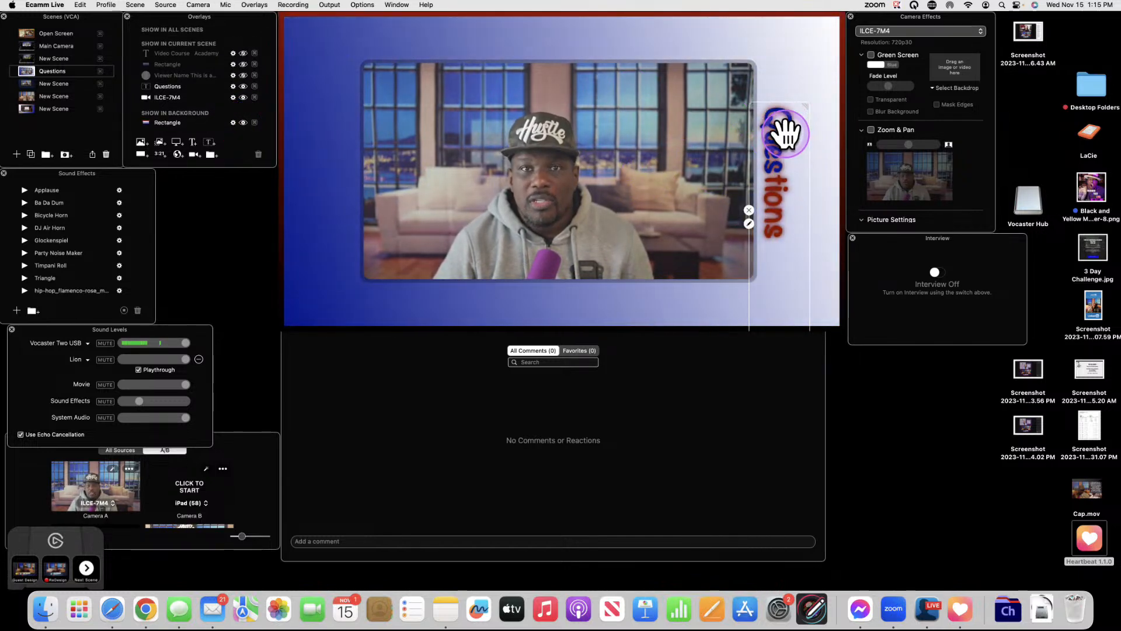
{"action": "left_click", "coordinate": [243, 123]}
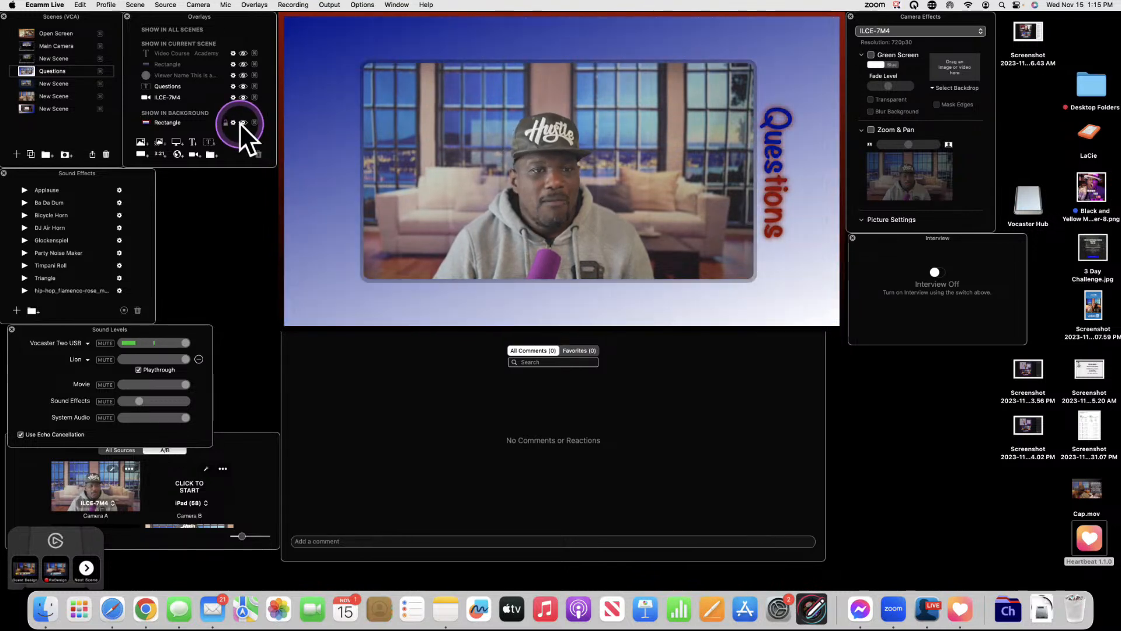
{"action": "left_click", "coordinate": [36, 55]}
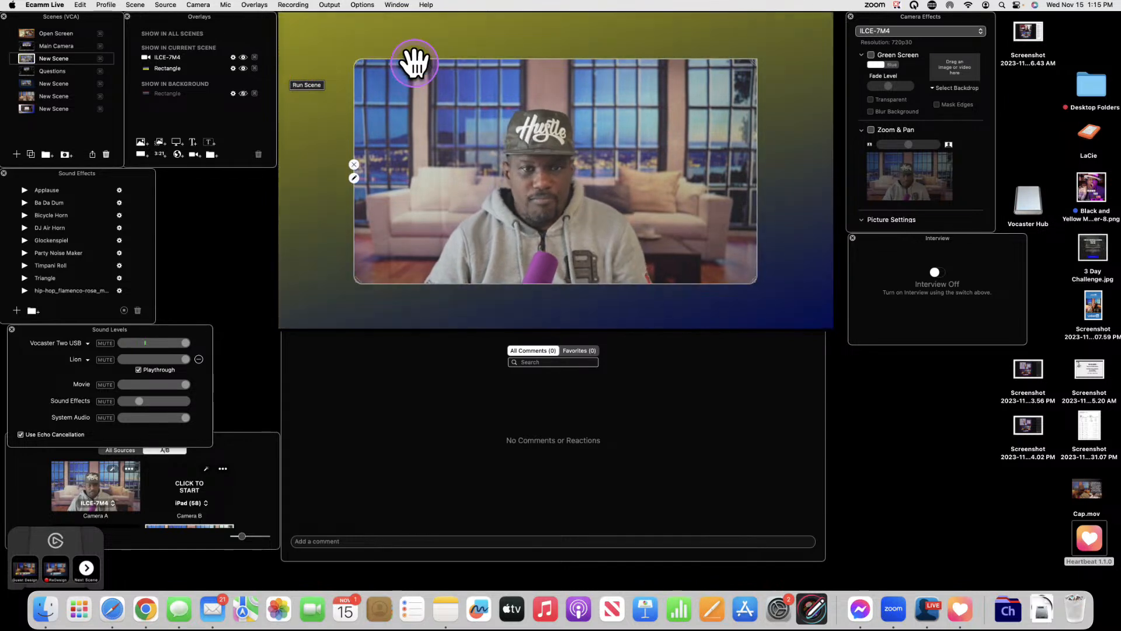
- Give the camera overlay a Color border in Spring green, reduce the border width to a thin line, and close its settings
{"action": "double_click", "coordinate": [439, 81]}
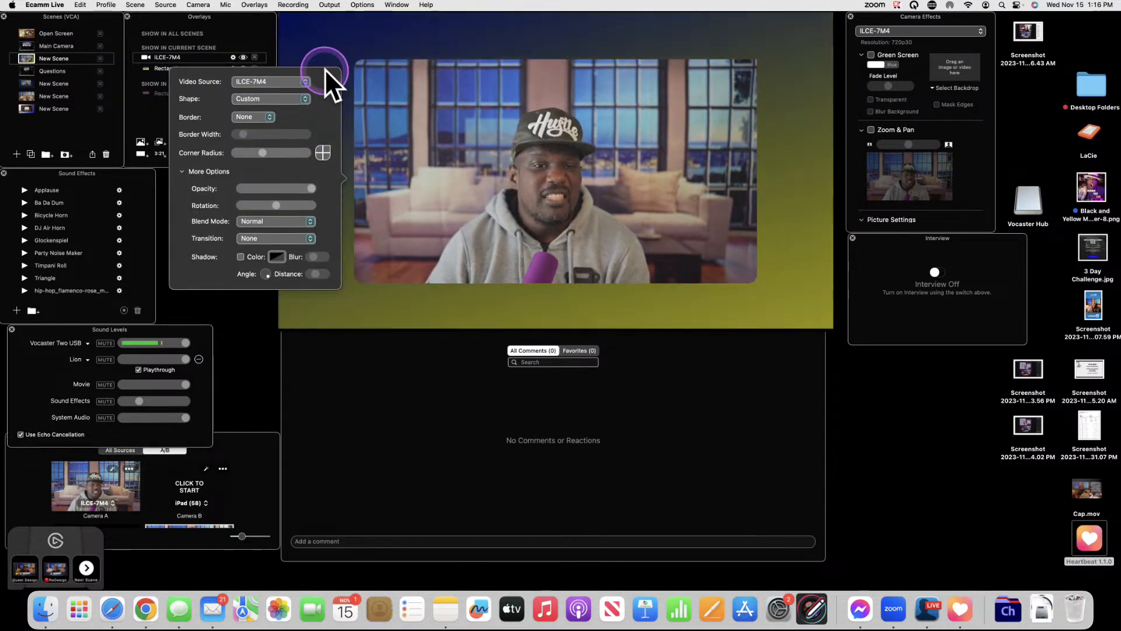
{"action": "left_click", "coordinate": [270, 117]}
{"action": "left_click", "coordinate": [265, 126]}
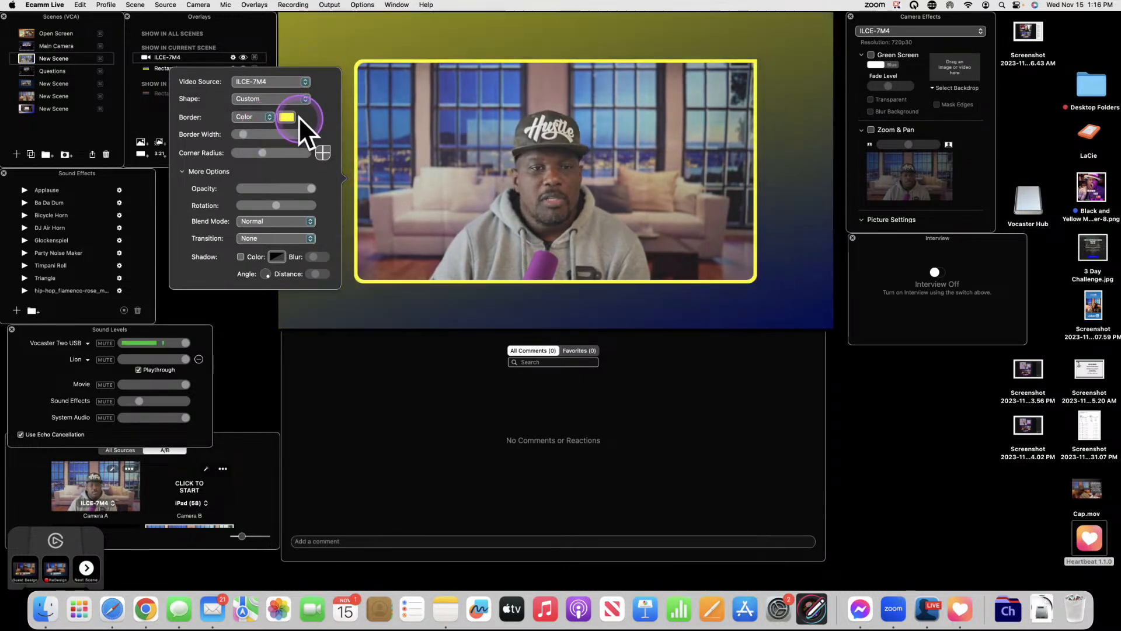
{"action": "left_click", "coordinate": [287, 116]}
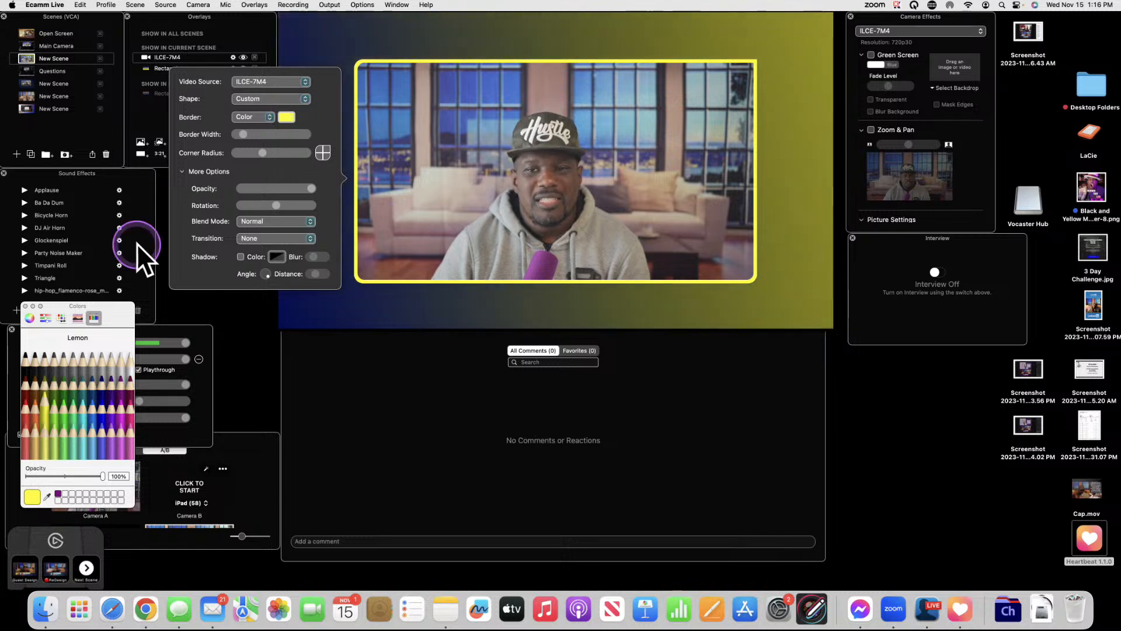
{"action": "left_click", "coordinate": [65, 402]}
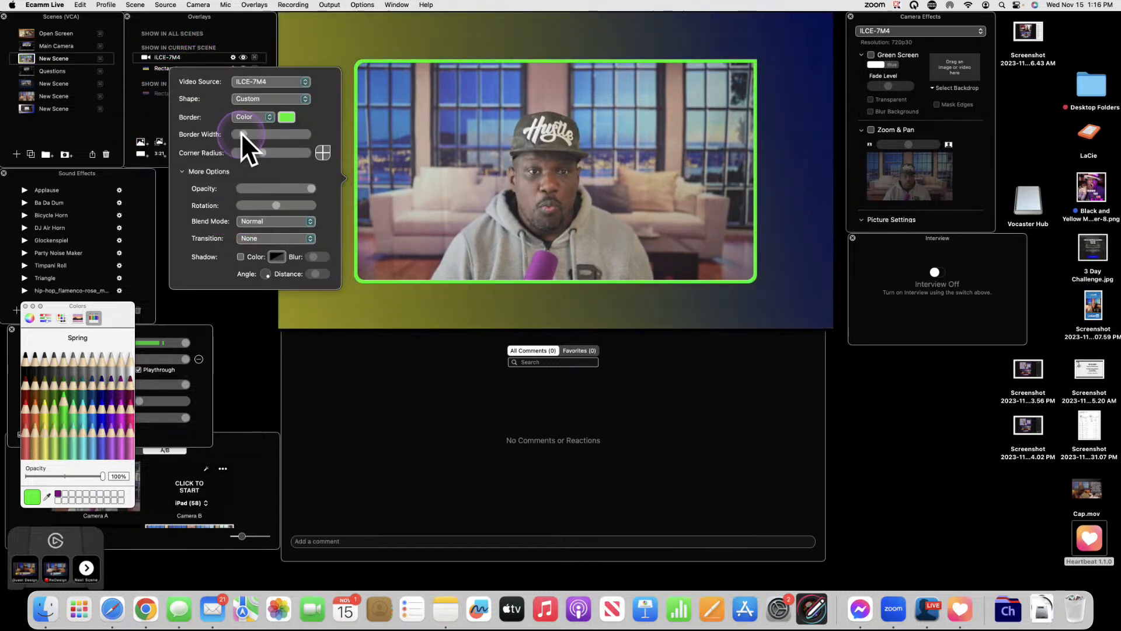
{"action": "left_click_drag", "start_coordinate": [240, 135], "coordinate": [237, 134]}
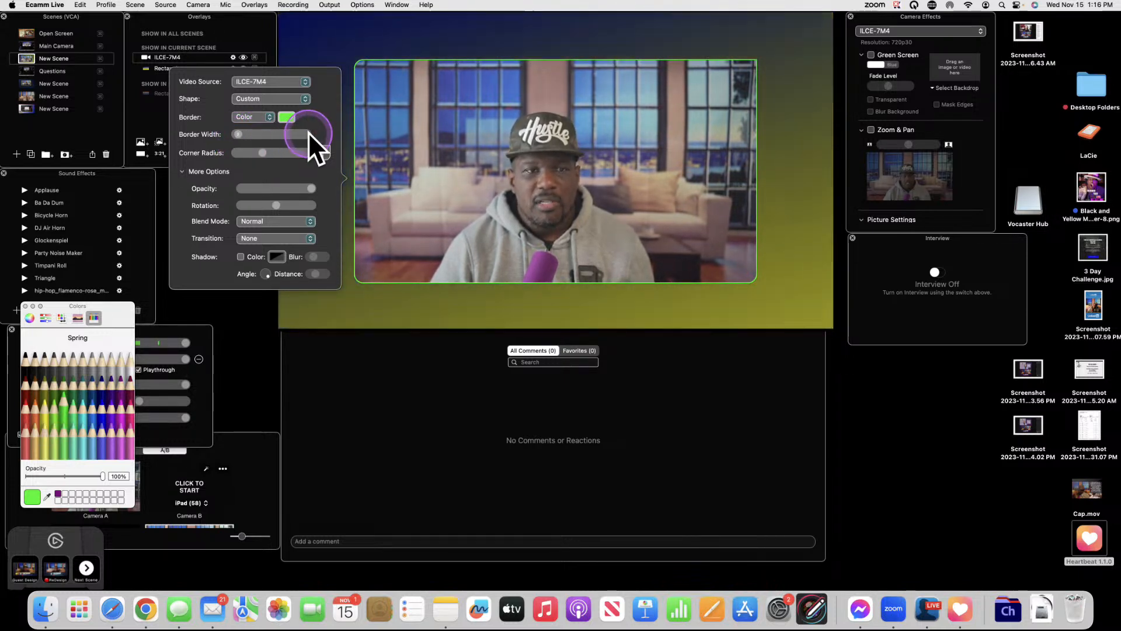
{"action": "left_click", "coordinate": [487, 163]}
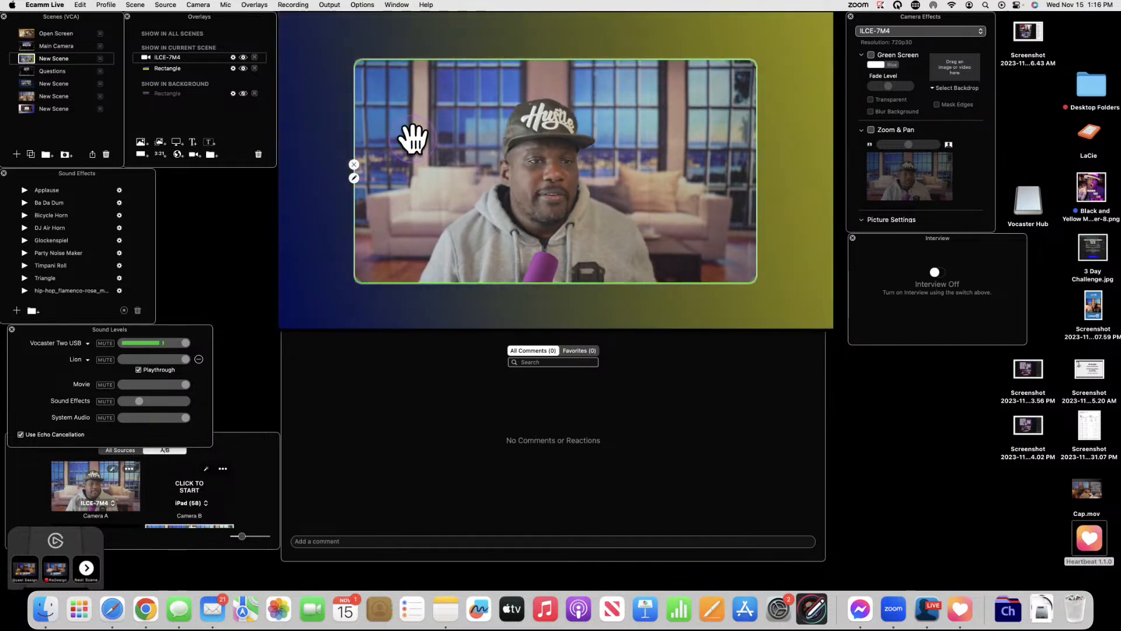
- Add a text overlay with the placeholder text "Text", trying the Text Box (Truncate) style before choosing Dynamic
{"action": "left_click", "coordinate": [211, 142]}
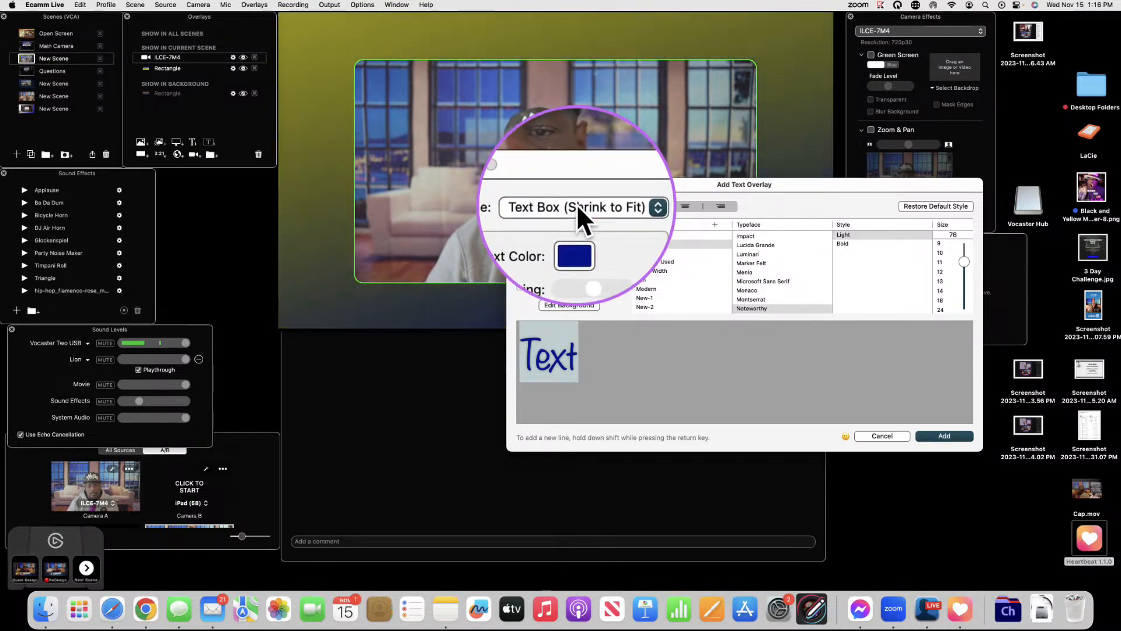
{"action": "left_click", "coordinate": [580, 205]}
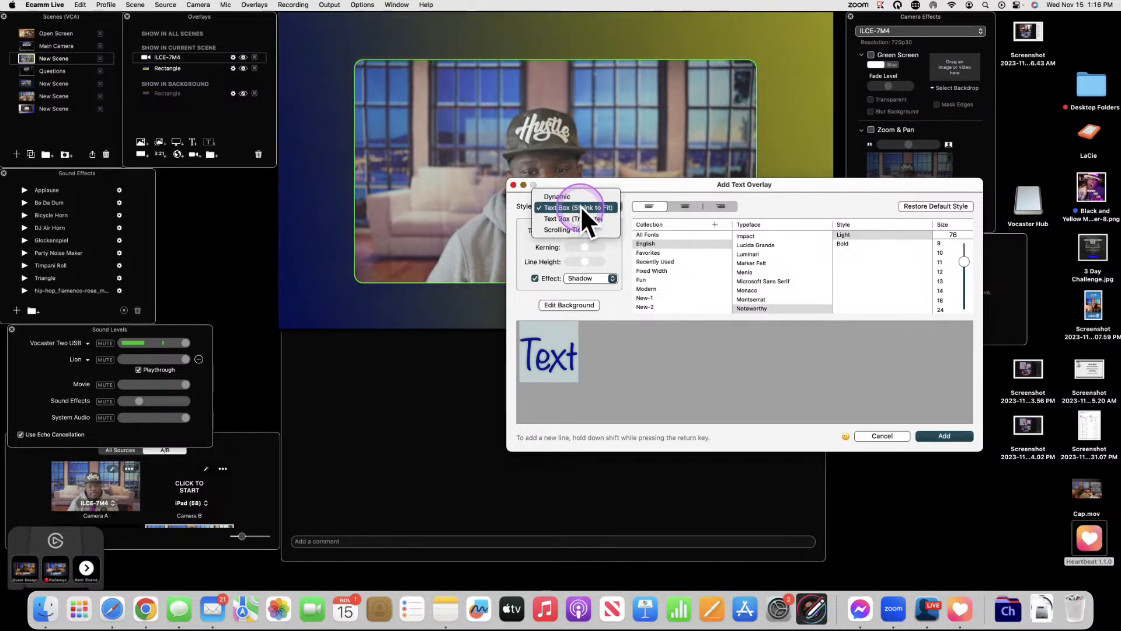
{"action": "left_click", "coordinate": [574, 215]}
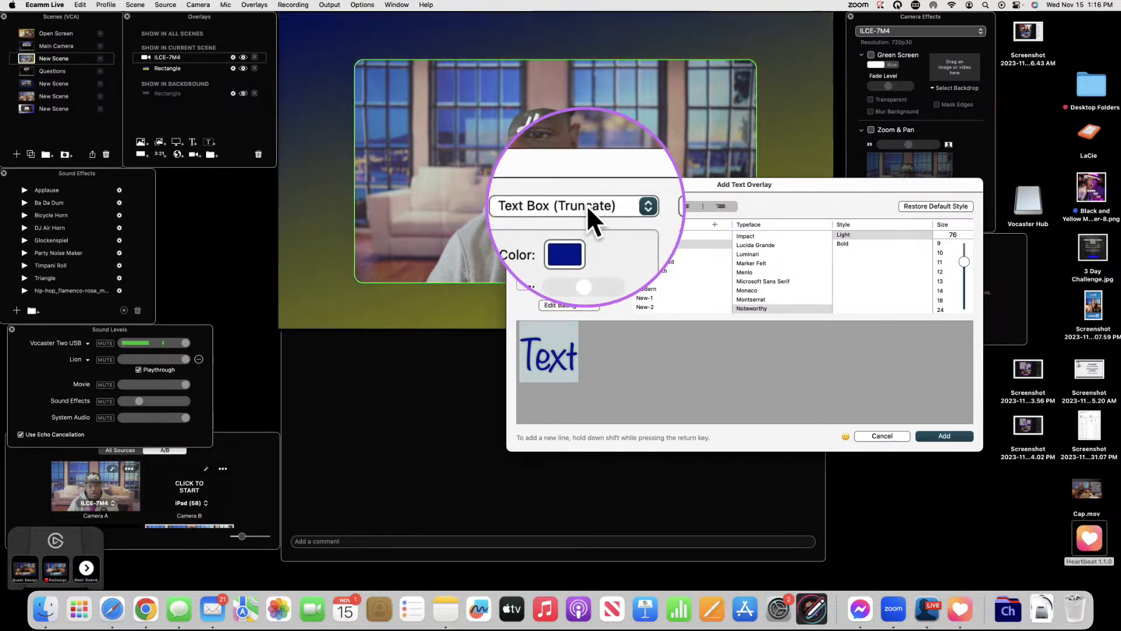
{"action": "left_click", "coordinate": [585, 205]}
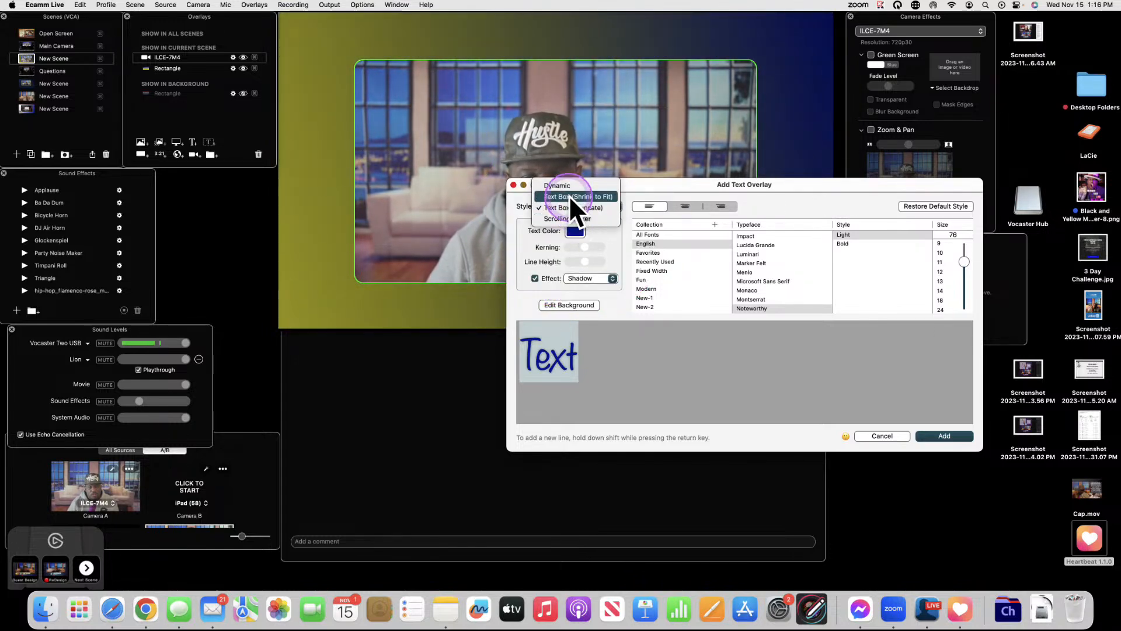
{"action": "left_click", "coordinate": [566, 186]}
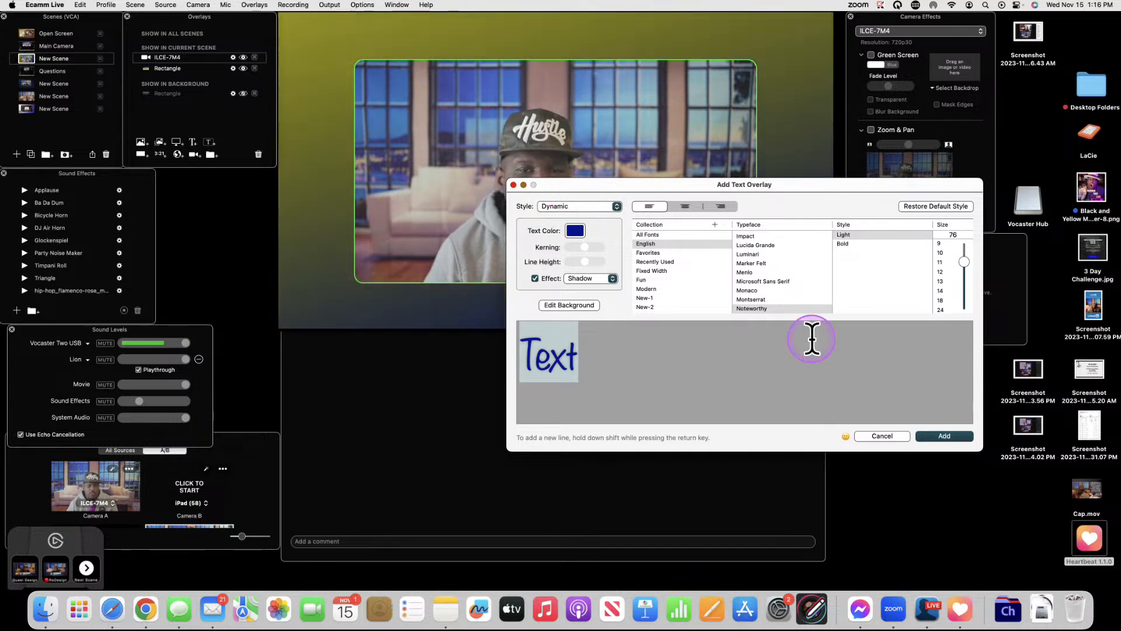
{"action": "left_click", "coordinate": [946, 435]}
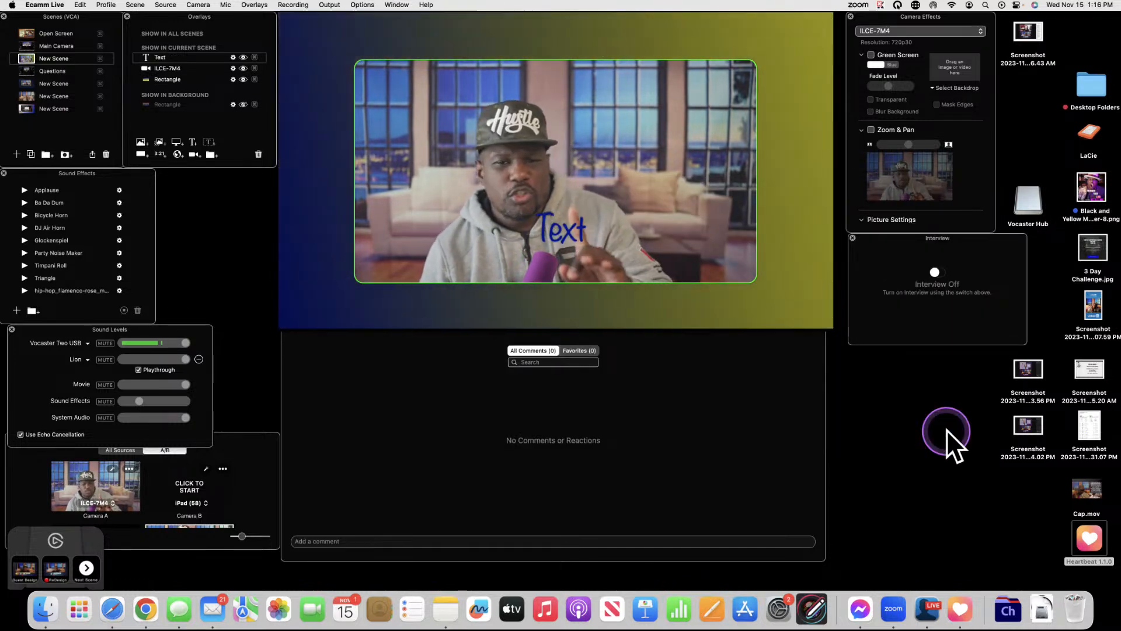
- Change the text overlay's wording to "New Background Feature" and place it beneath the camera overlay
{"action": "left_click", "coordinate": [566, 237]}
{"action": "left_click_drag", "start_coordinate": [565, 236], "coordinate": [517, 172]}
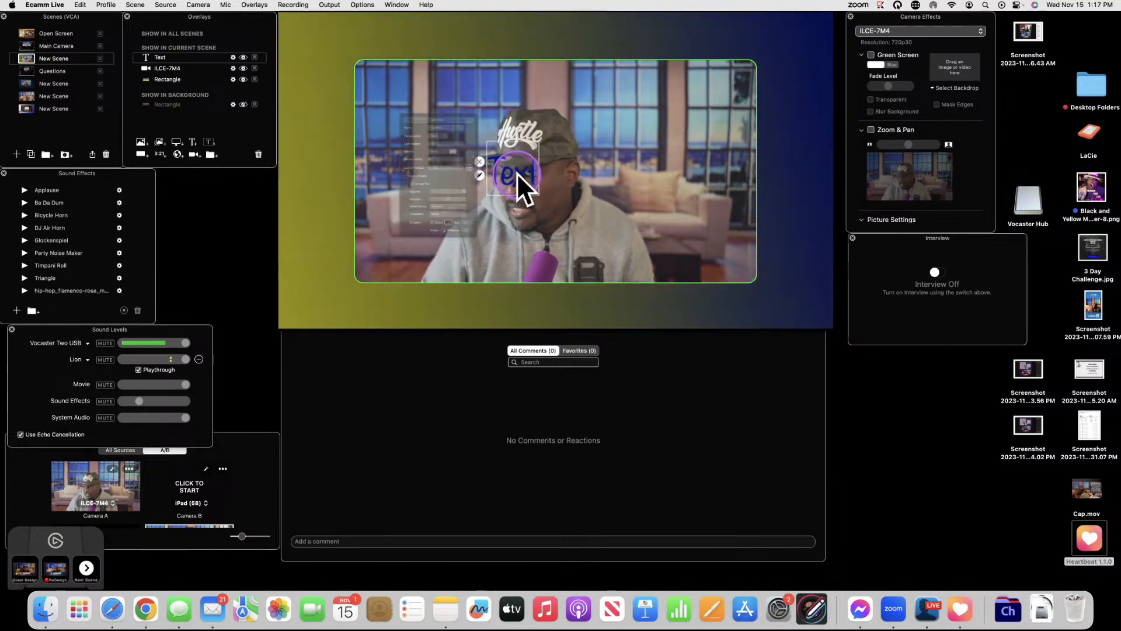
{"action": "double_click", "coordinate": [517, 173]}
{"action": "left_click", "coordinate": [416, 58]}
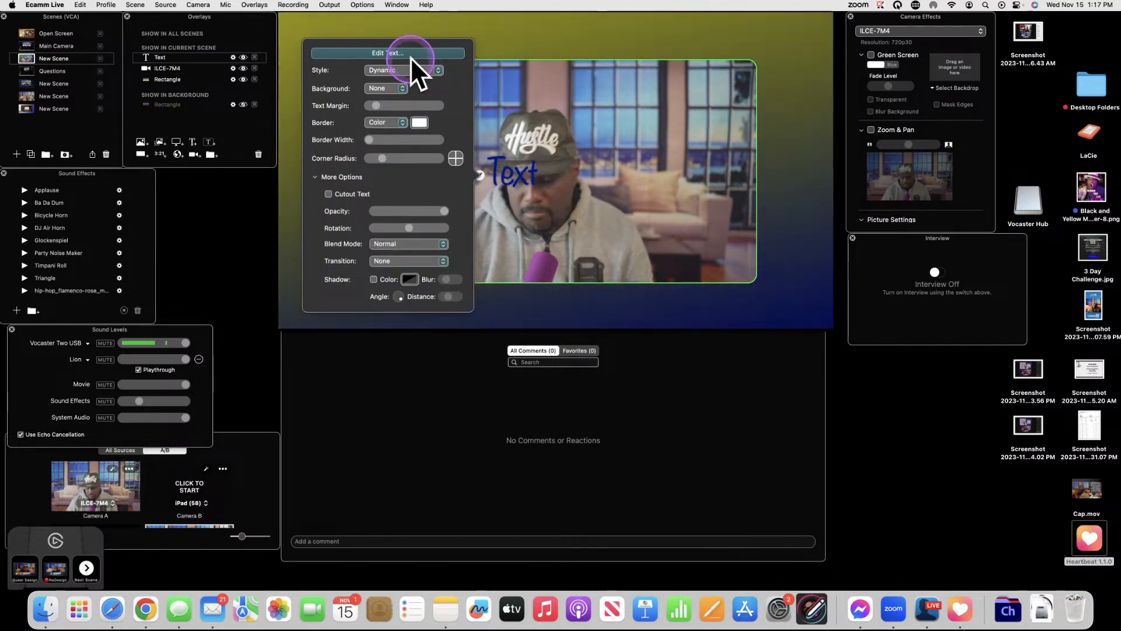
{"action": "double_click", "coordinate": [545, 350]}
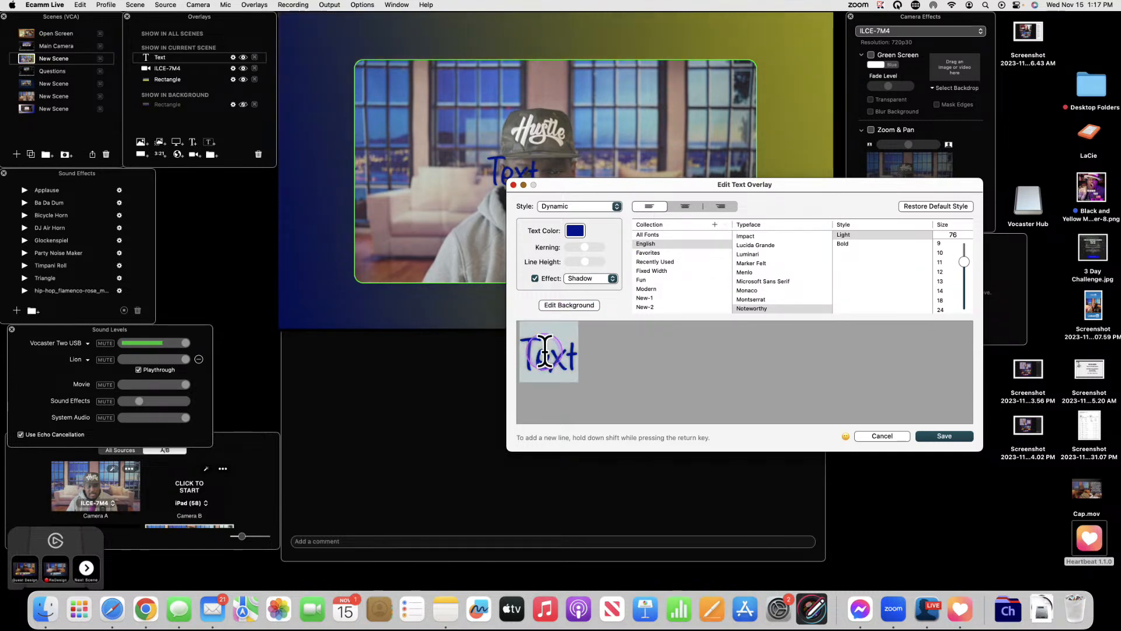
{"action": "type", "text": "Ne"}
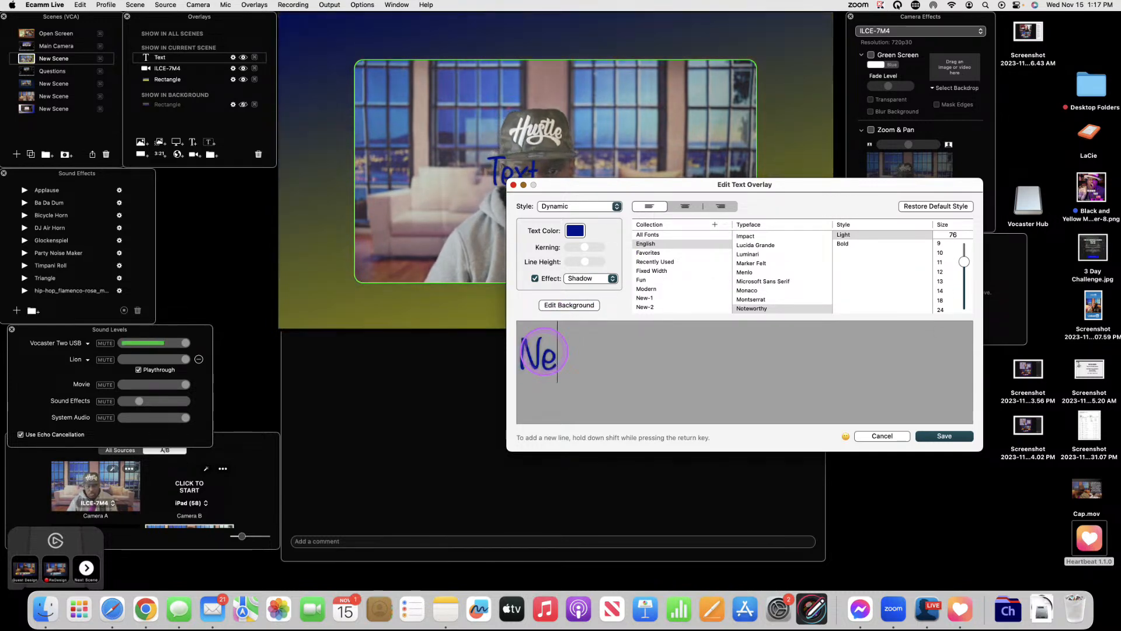
{"action": "type", "text": "w Back"}
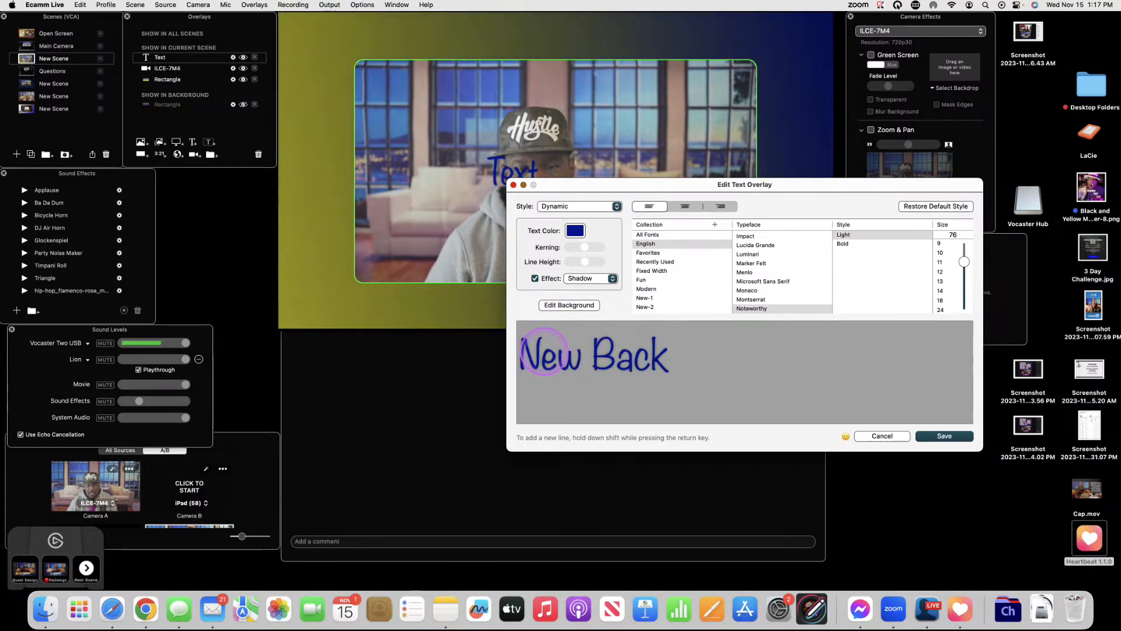
{"action": "type", "text": "ground F"}
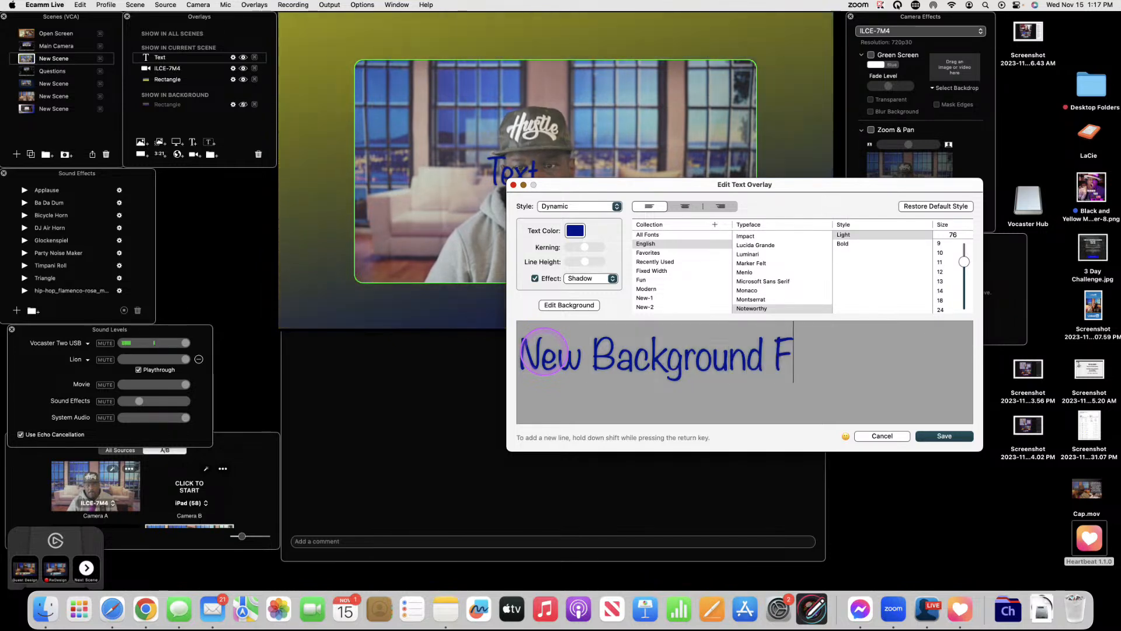
{"action": "type", "text": "eature"}
{"action": "key", "text": "Return"}
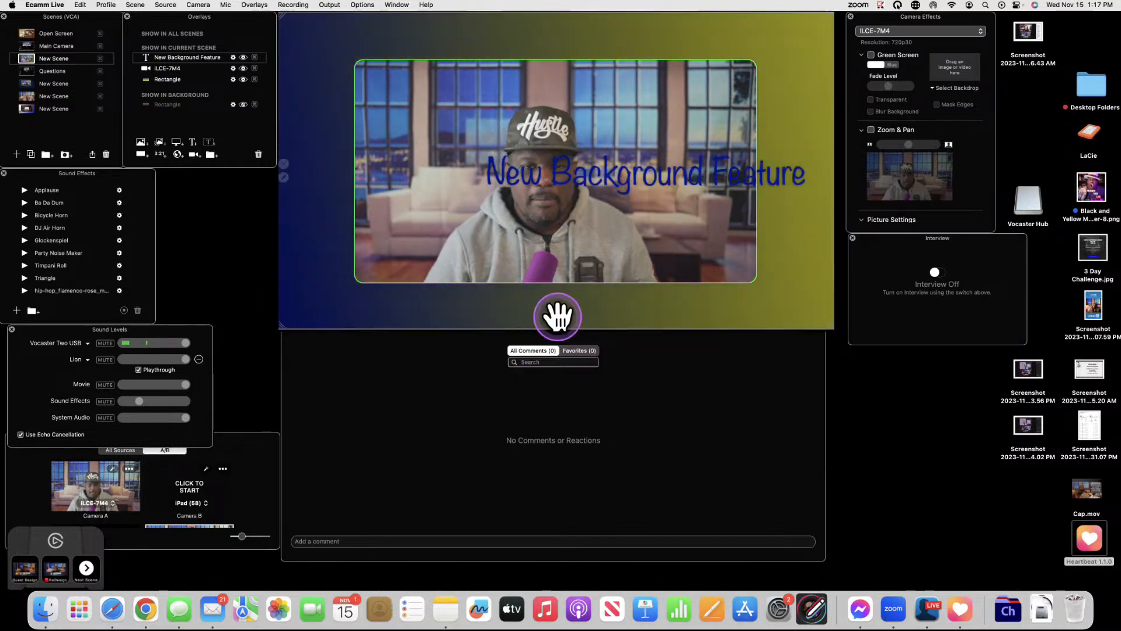
{"action": "left_click_drag", "start_coordinate": [633, 170], "coordinate": [541, 304]}
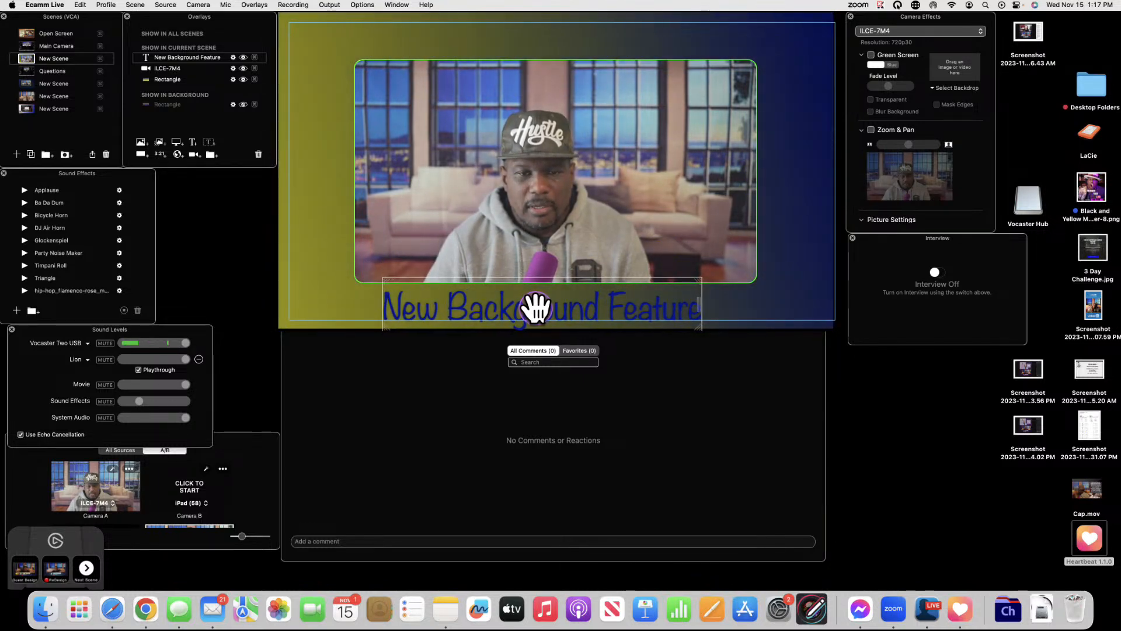
{"action": "left_click_drag", "start_coordinate": [534, 307], "coordinate": [534, 307]}
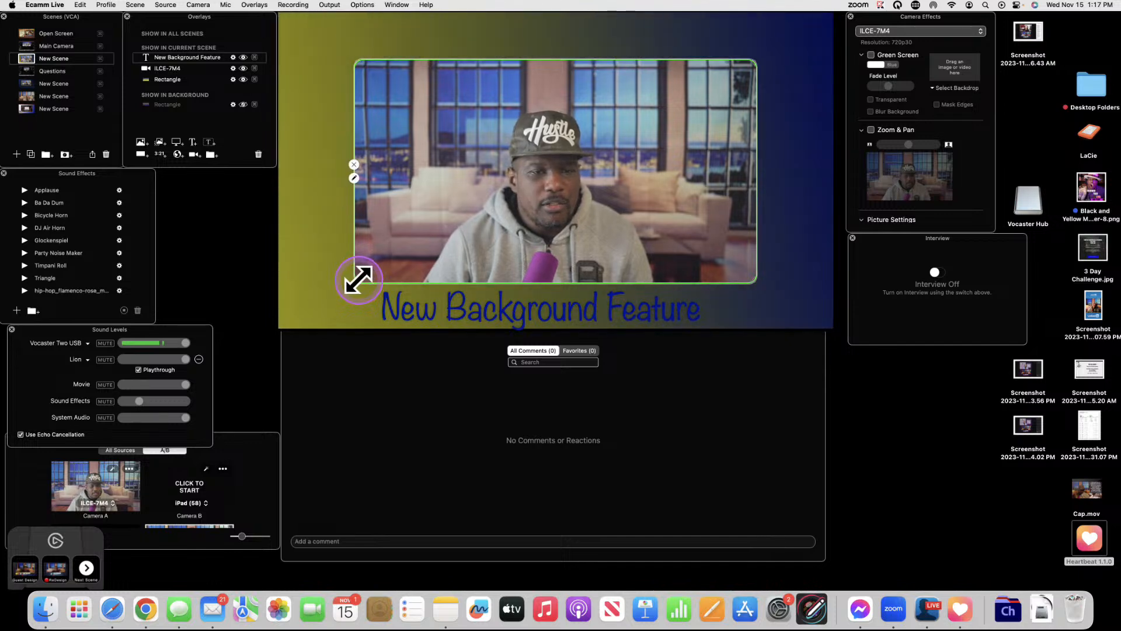
- Shrink the camera overlay into the frame's upper-right corner and move the text overlay up to the middle of the frame
{"action": "left_click_drag", "start_coordinate": [357, 280], "coordinate": [782, 47]}
{"action": "double_click", "coordinate": [783, 45]}
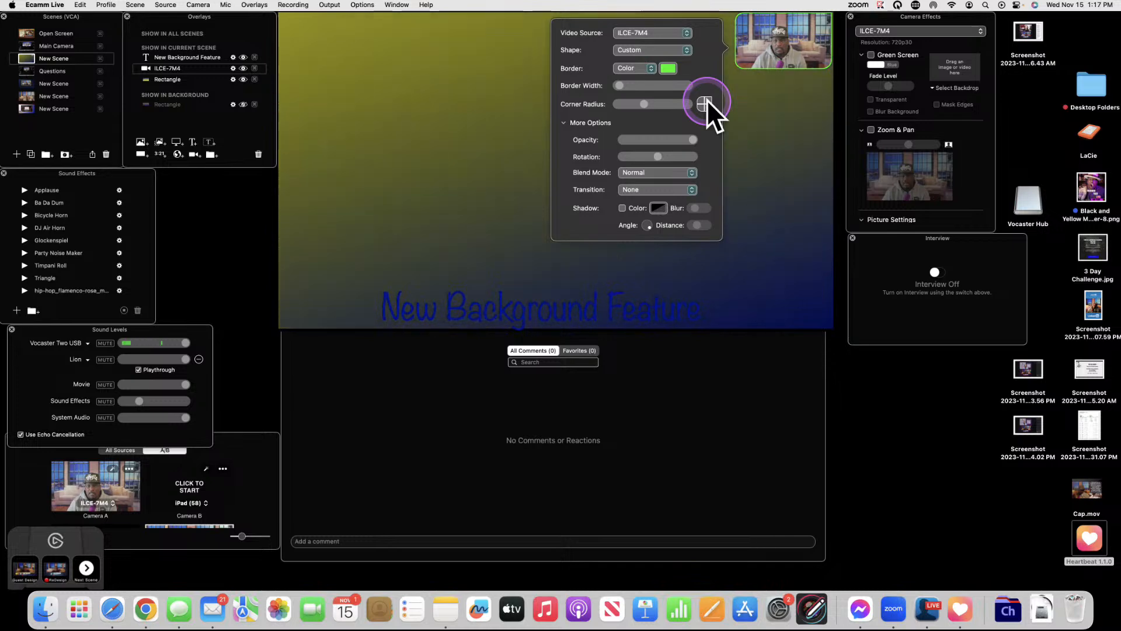
{"action": "left_click", "coordinate": [512, 69]}
{"action": "left_click_drag", "start_coordinate": [513, 301], "coordinate": [521, 150]}
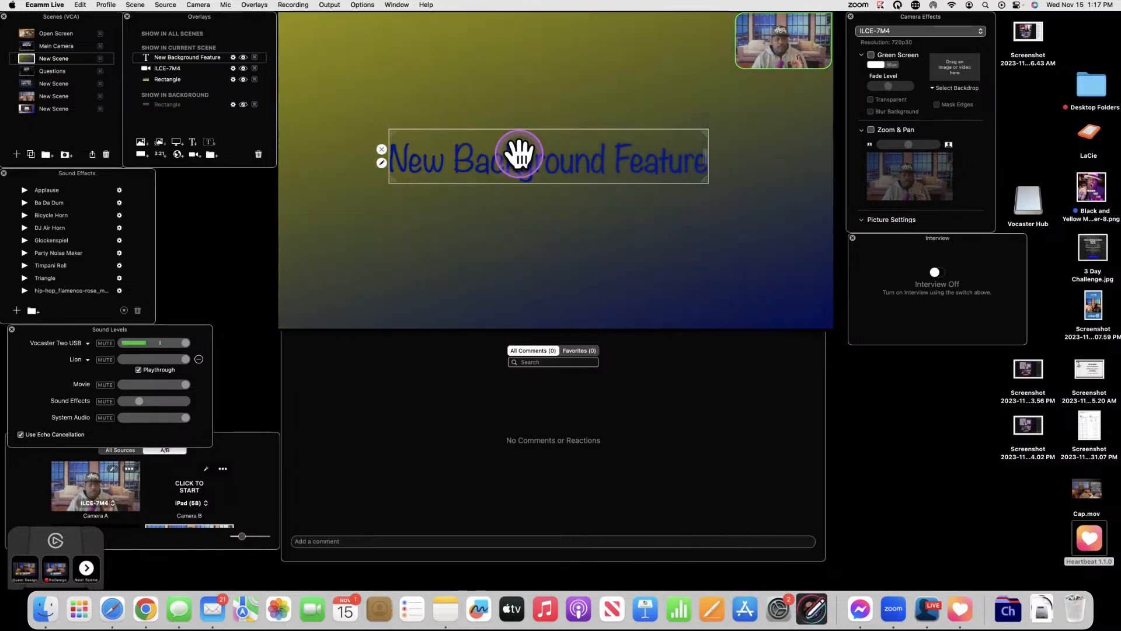
- Check the text overlay's style settings and scale the Dynamic text down slightly from its lower-right corner
{"action": "double_click", "coordinate": [627, 170]}
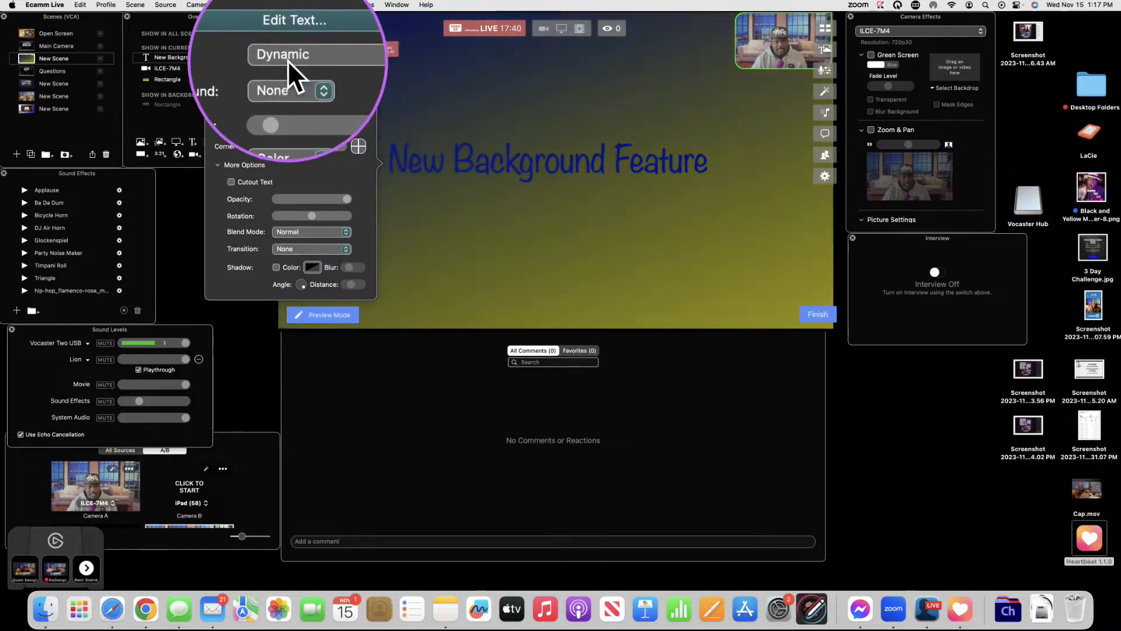
{"action": "left_click", "coordinate": [577, 150]}
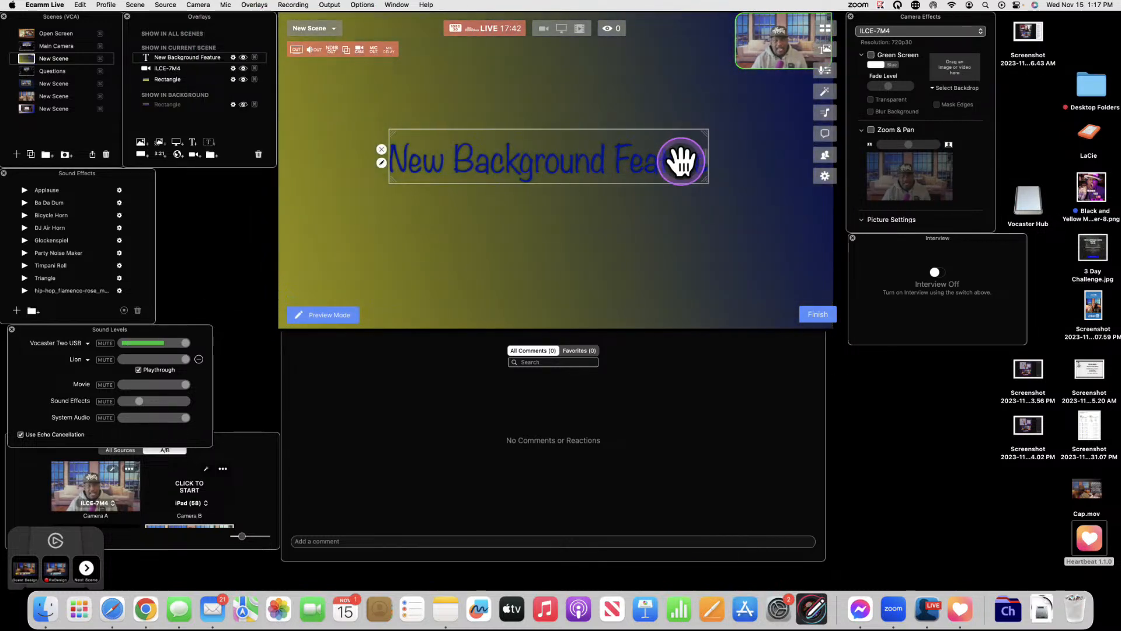
{"action": "left_click_drag", "start_coordinate": [705, 178], "coordinate": [664, 204]}
{"action": "left_click_drag", "start_coordinate": [564, 179], "coordinate": [676, 223]}
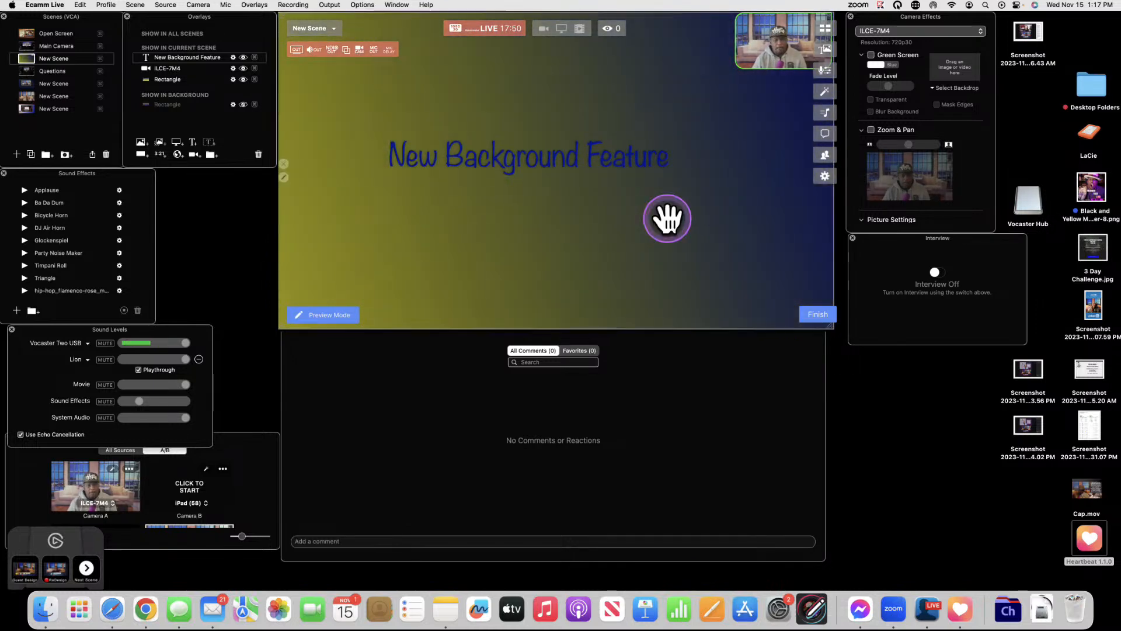
- Switch the text overlay's style to Text Box (Shrink) and enlarge its box well beyond the text
{"action": "left_click", "coordinate": [381, 159]}
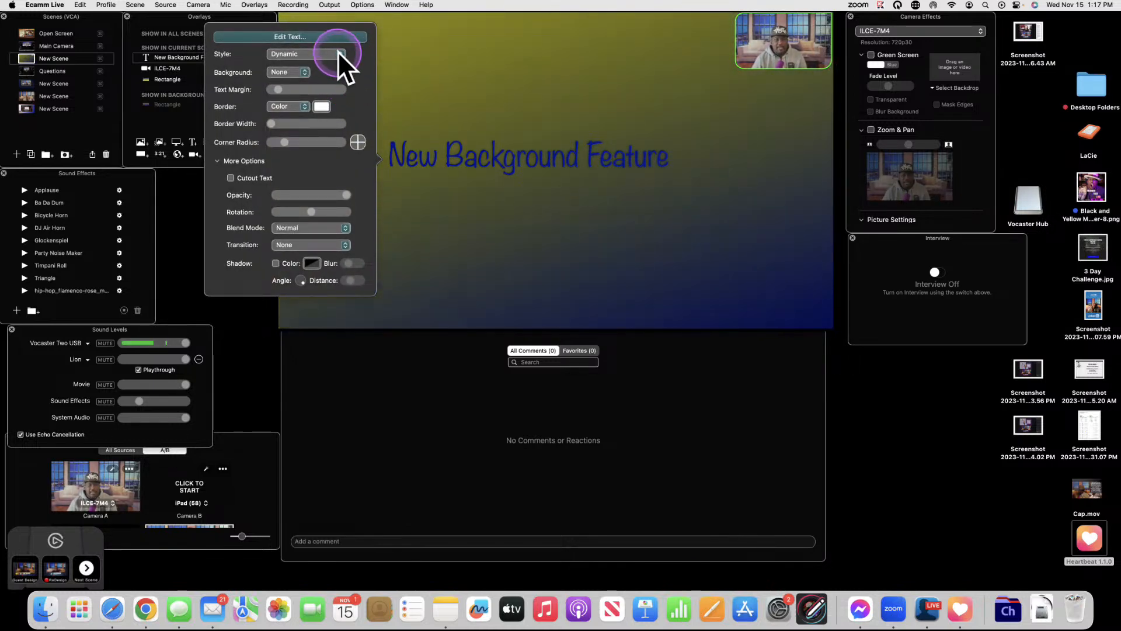
{"action": "left_click", "coordinate": [340, 54]}
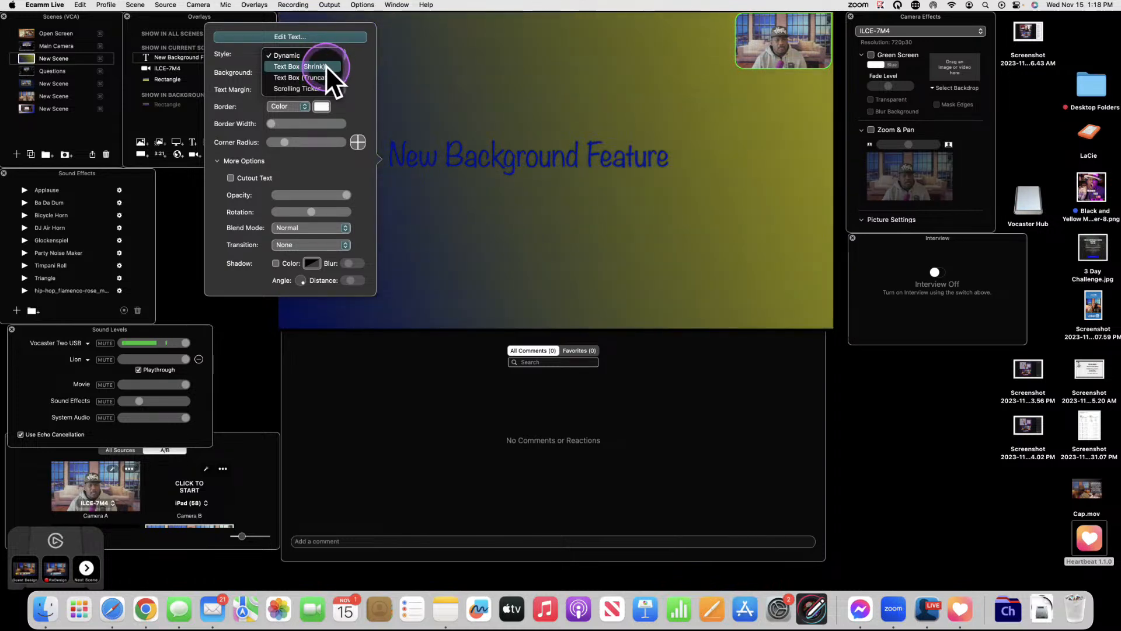
{"action": "left_click", "coordinate": [323, 66]}
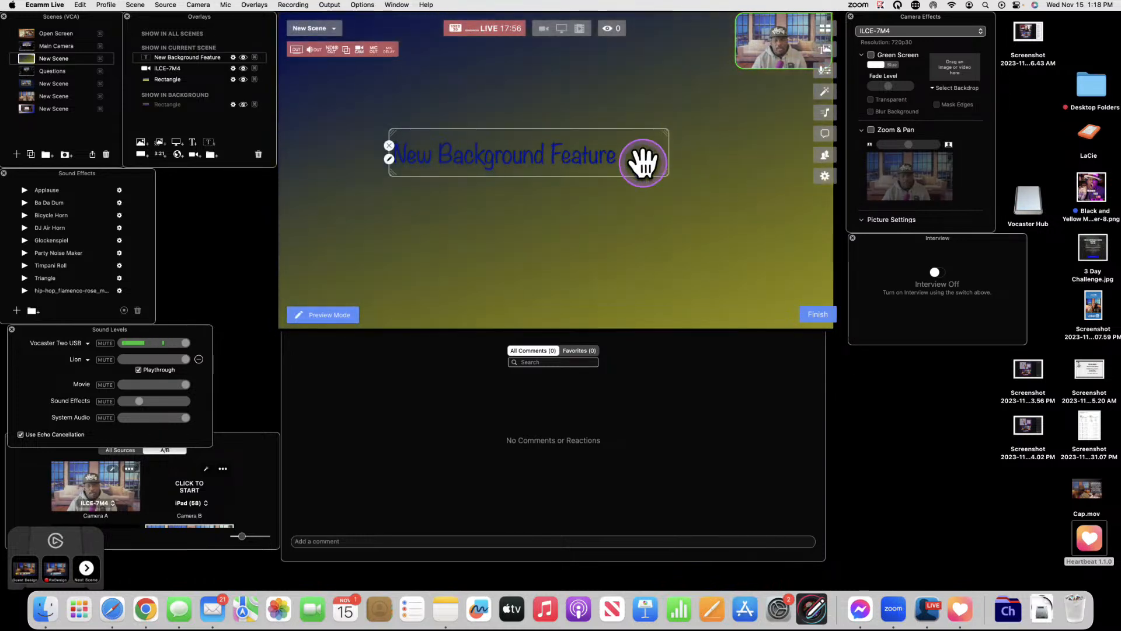
{"action": "left_click_drag", "start_coordinate": [663, 169], "coordinate": [733, 240]}
{"action": "left_click_drag", "start_coordinate": [785, 266], "coordinate": [764, 256]}
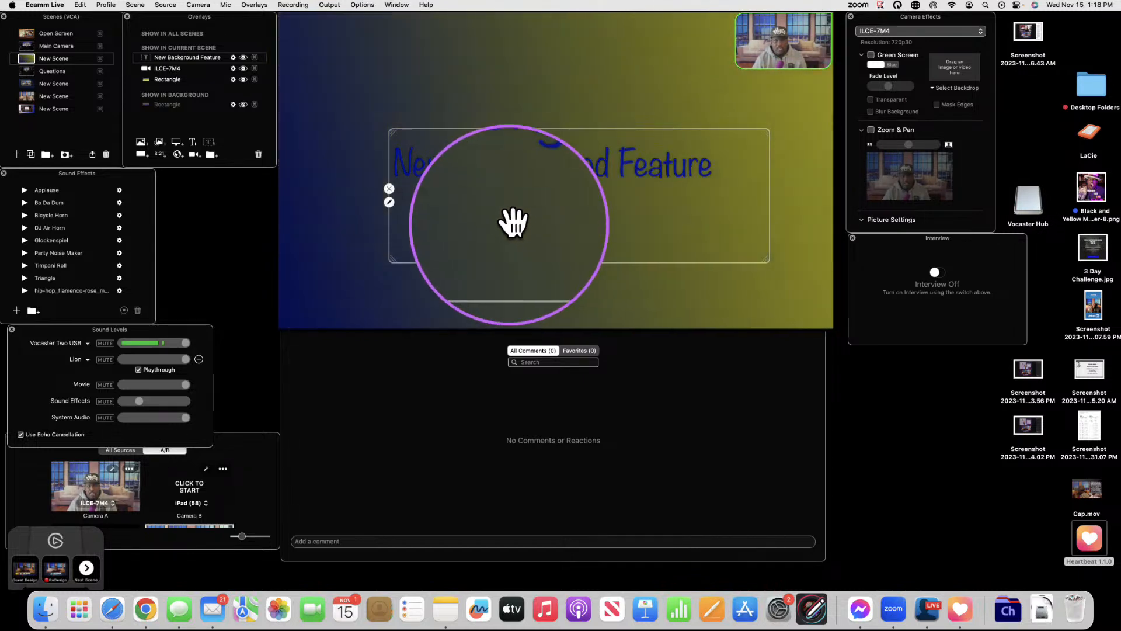
- Add a second line reading "kjkdfjosjfksjdfkjskfjlksjfljsfkjlskjf" below "New Background Feature" in the text overlay and save it
{"action": "double_click", "coordinate": [719, 169]}
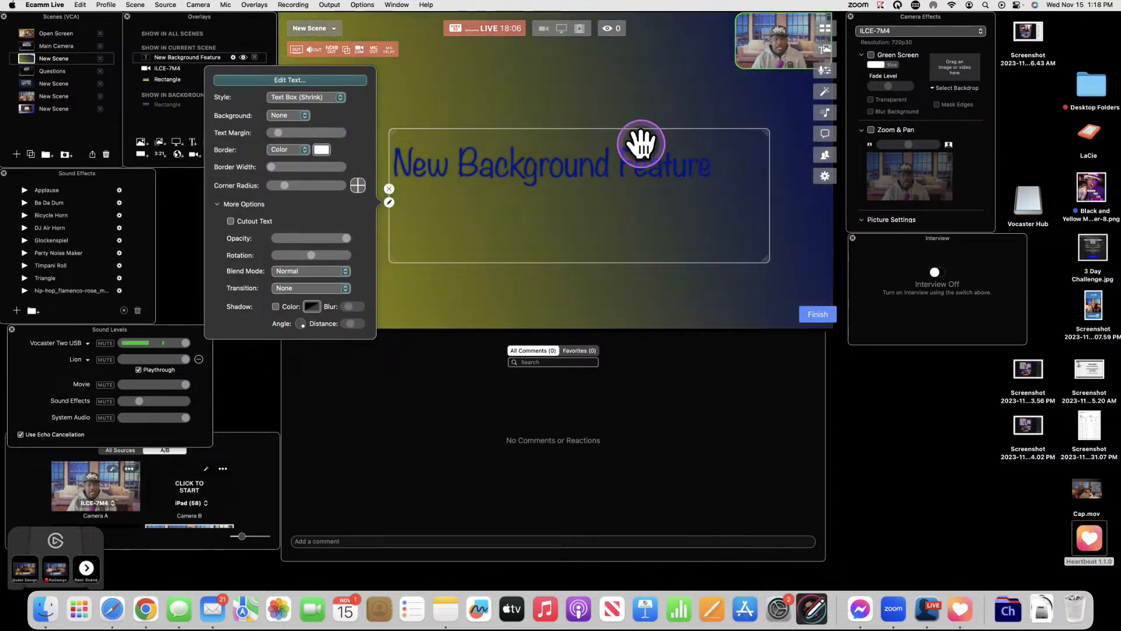
{"action": "left_click", "coordinate": [364, 84]}
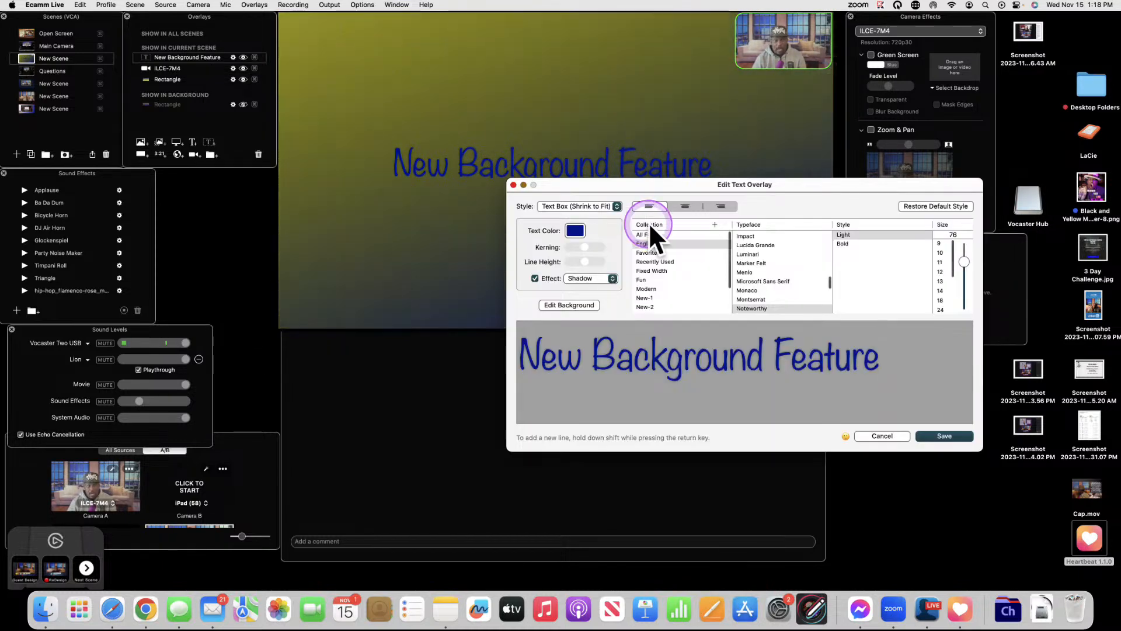
{"action": "left_click", "coordinate": [877, 352]}
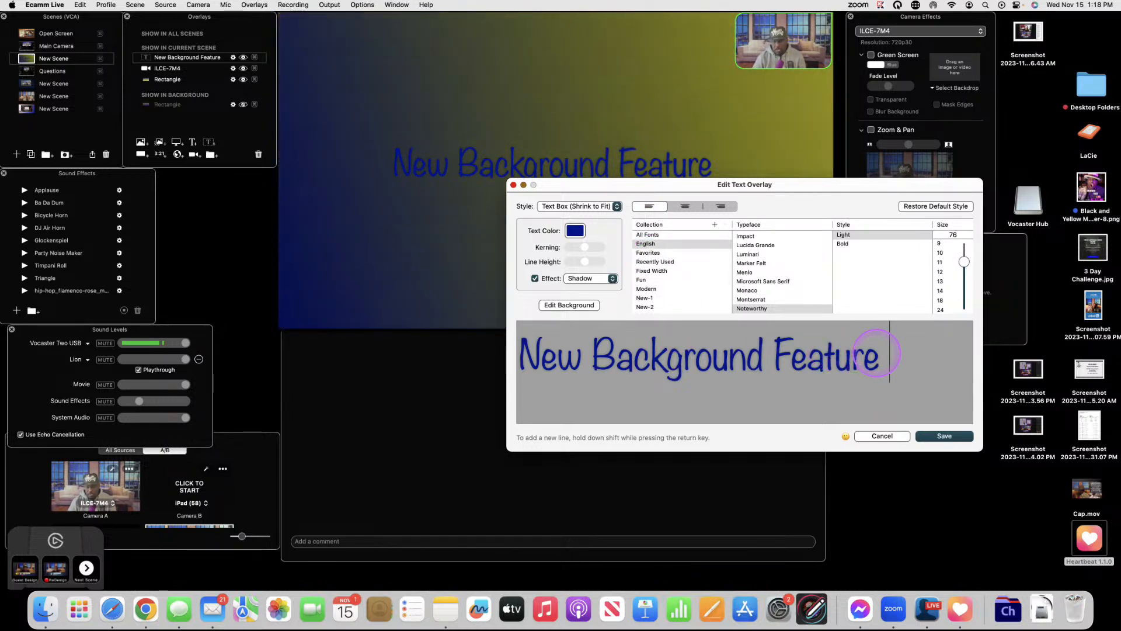
{"action": "key", "text": "shift+Return"}
{"action": "type", "text": "kjkdfjosjfksjdfkjskfjlksjfljsfkjlskjf"}
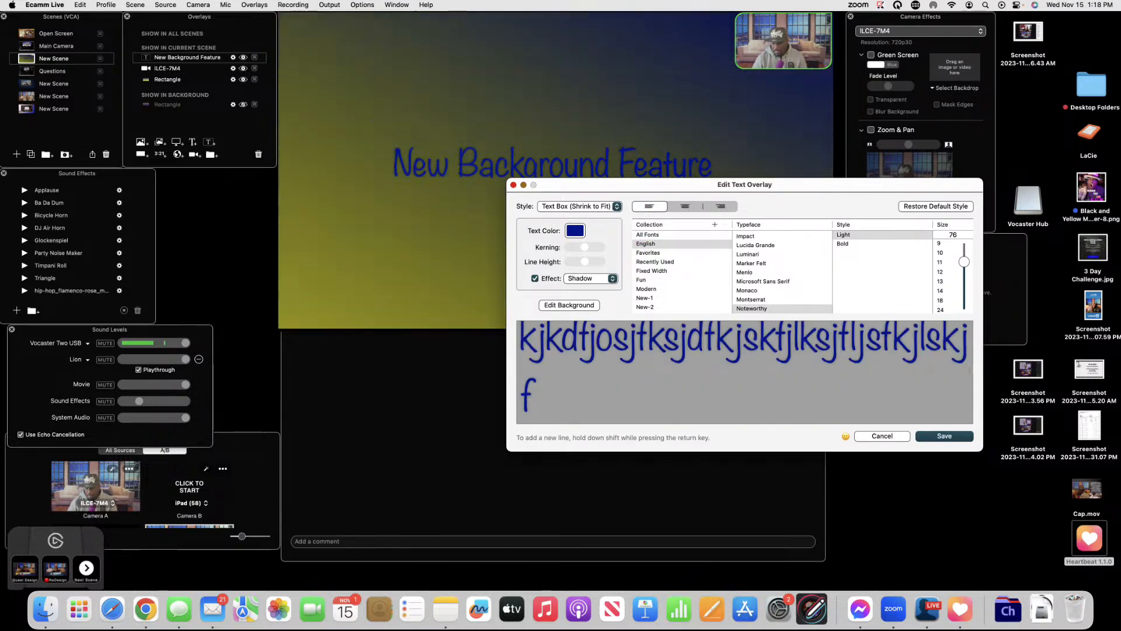
{"action": "key", "text": "Return"}
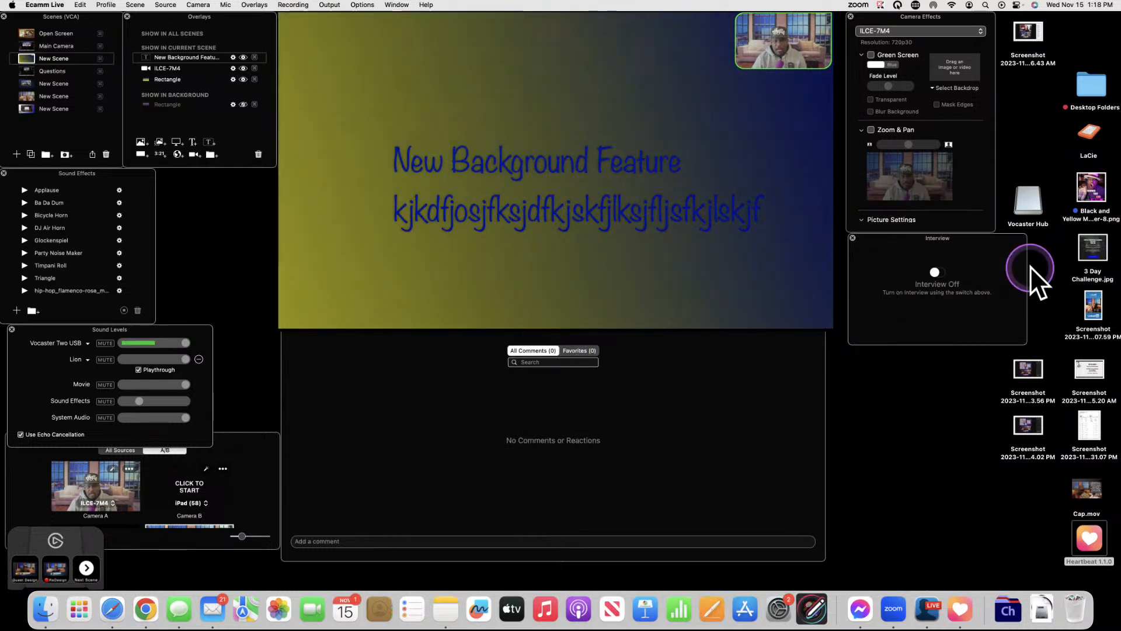
- Shrink the text box slightly from its lower-right corner and cut the overlay's text to "New Background Feature f"
{"action": "mouse_move", "coordinate": [760, 255]}
{"action": "left_mouse_down"}
{"action": "mouse_move", "coordinate": [643, 203]}
{"action": "mouse_move", "coordinate": [790, 278]}
{"action": "mouse_move", "coordinate": [681, 221]}
{"action": "mouse_move", "coordinate": [746, 250]}
{"action": "left_mouse_up"}
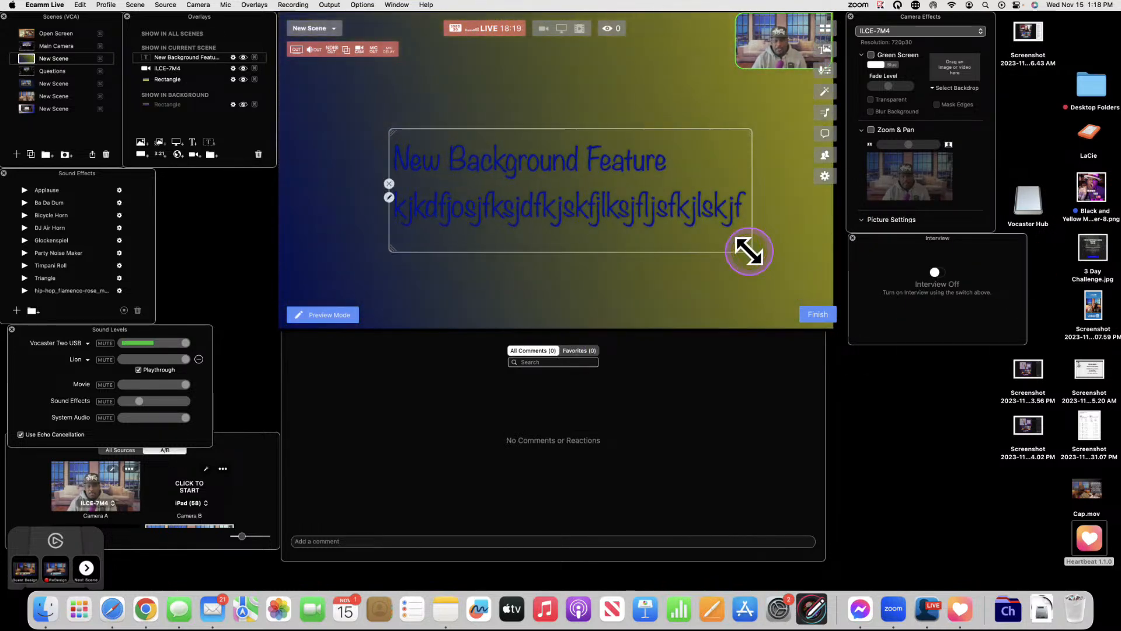
{"action": "double_click", "coordinate": [497, 218]}
{"action": "left_click", "coordinate": [288, 72]}
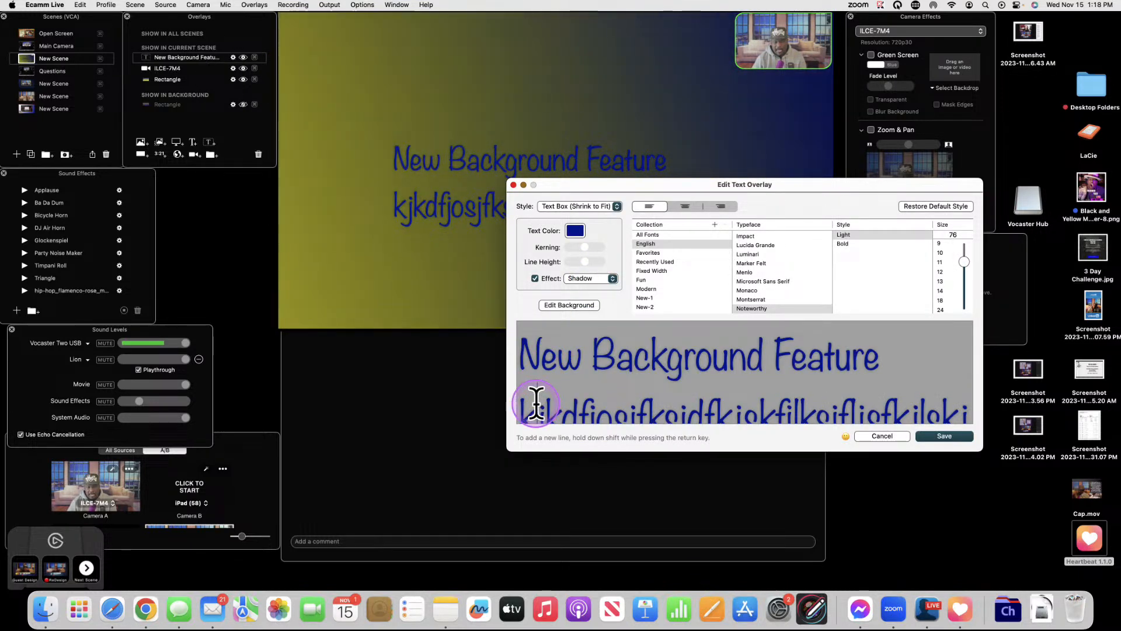
{"action": "left_click_drag", "start_coordinate": [525, 404], "coordinate": [971, 403]}
{"action": "type", "text": "f"}
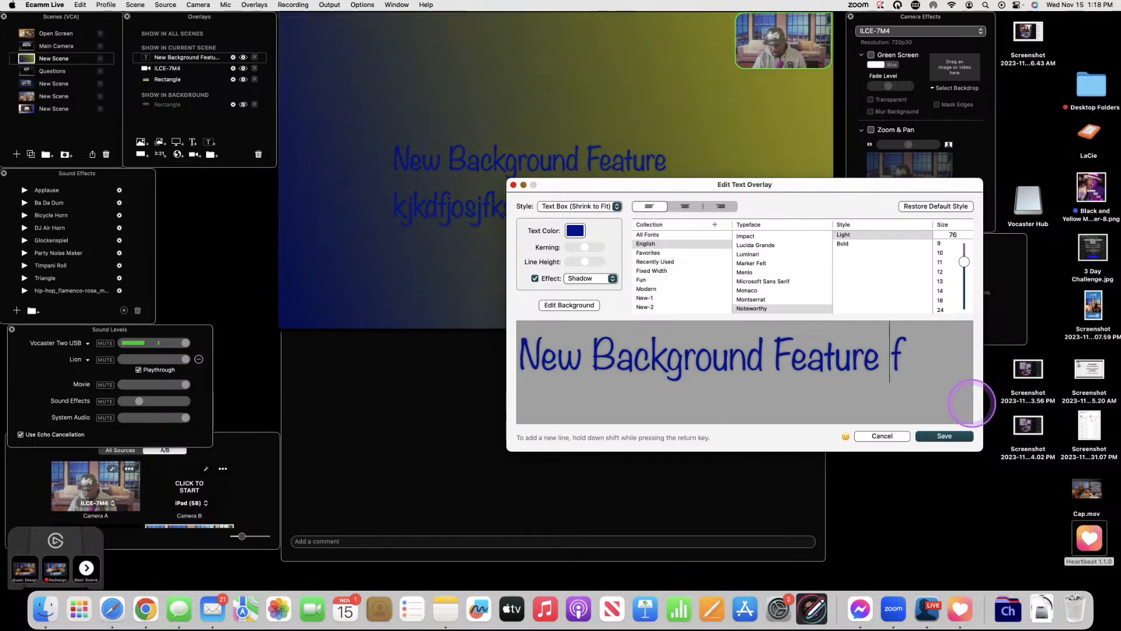
- Set the text overlay's style to Dynamic, save it, and move the text up toward the middle of the frame
{"action": "left_click", "coordinate": [594, 204]}
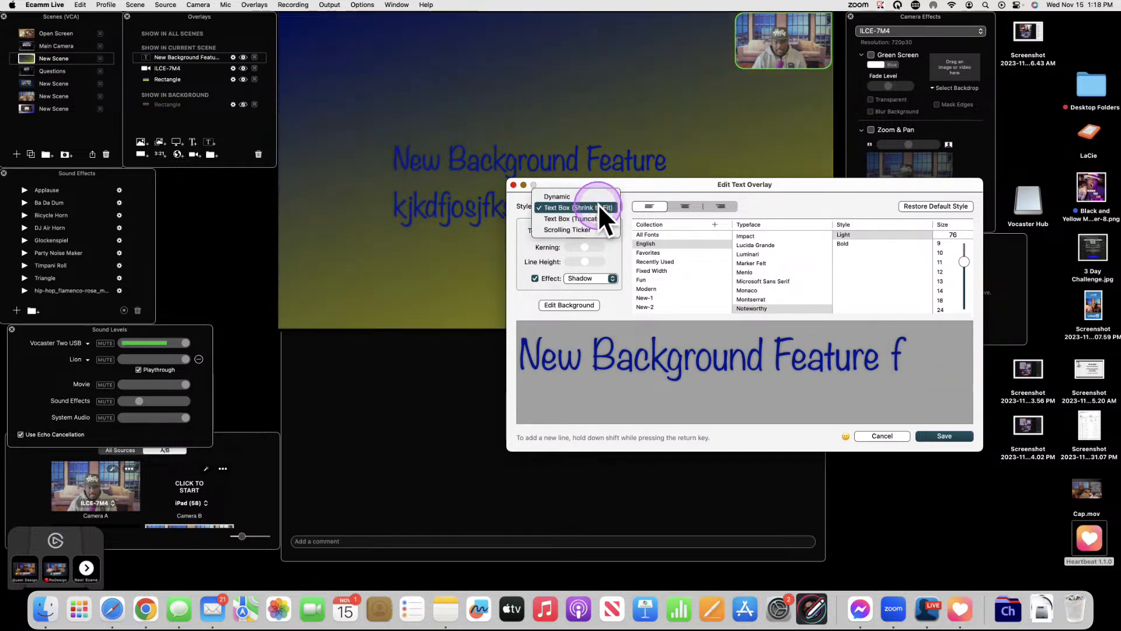
{"action": "left_click", "coordinate": [586, 195]}
{"action": "left_click", "coordinate": [938, 432]}
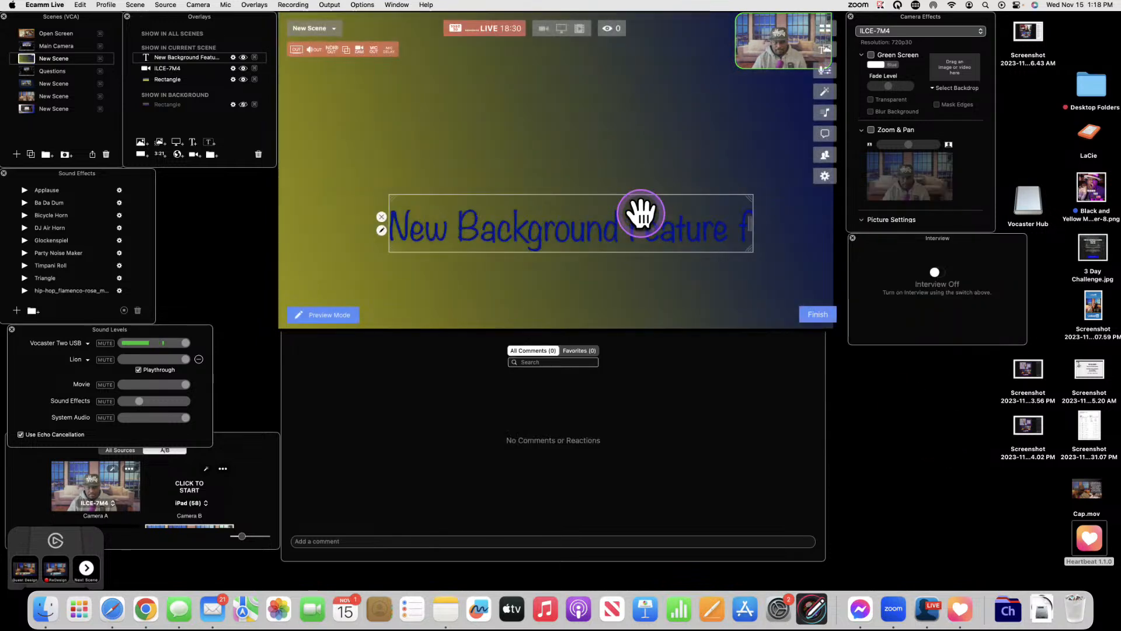
{"action": "left_click_drag", "start_coordinate": [643, 210], "coordinate": [597, 141]}
- Replace the trailing "f" with a second line "kjkdfjosjfksjdfkjskfjlksjfljsfkjlskj", save it, and scale the Dynamic text up slightly from its lower-right corner
{"action": "double_click", "coordinate": [597, 140]}
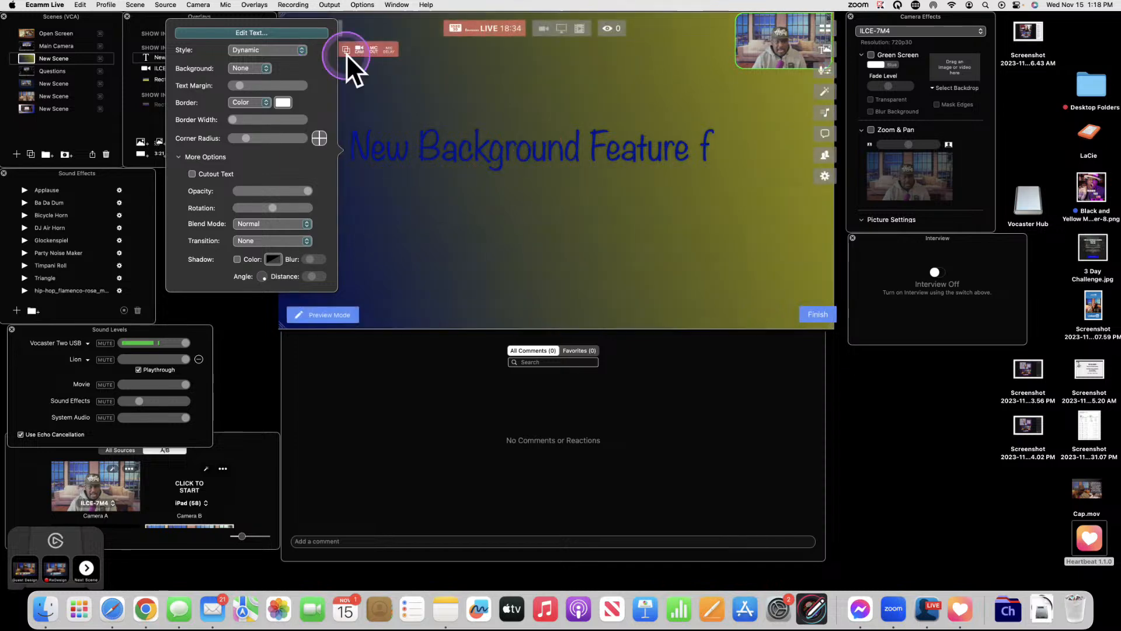
{"action": "left_click", "coordinate": [291, 32]}
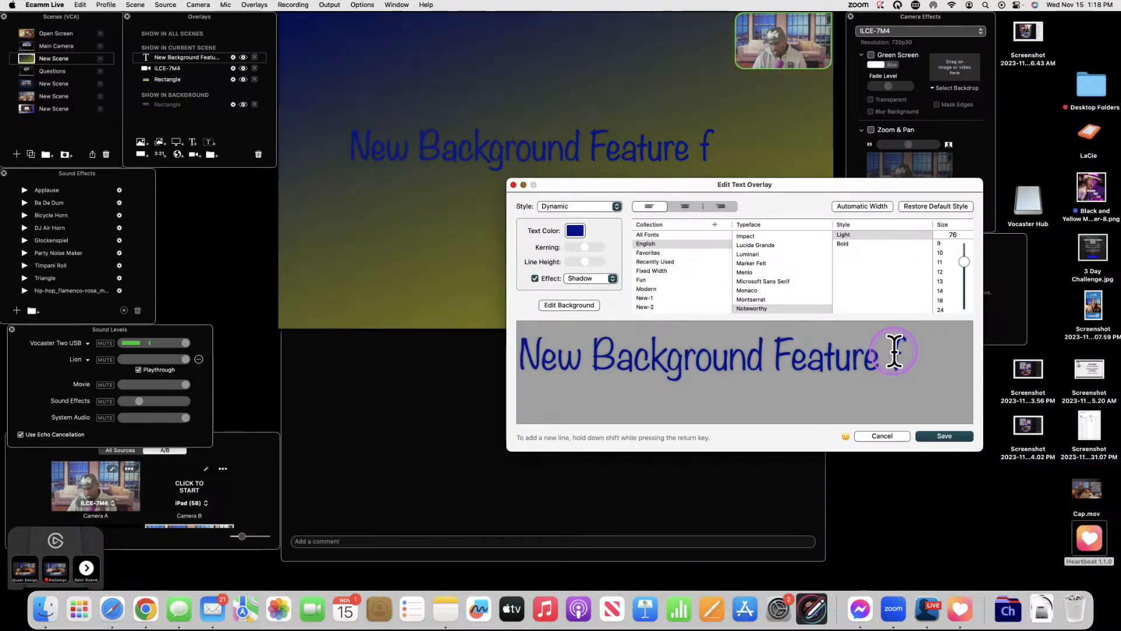
{"action": "key", "text": "shift+Return"}
{"action": "type", "text": "kjkdfjosjfksjdfkjskfjlksjfljsfkjlskj"}
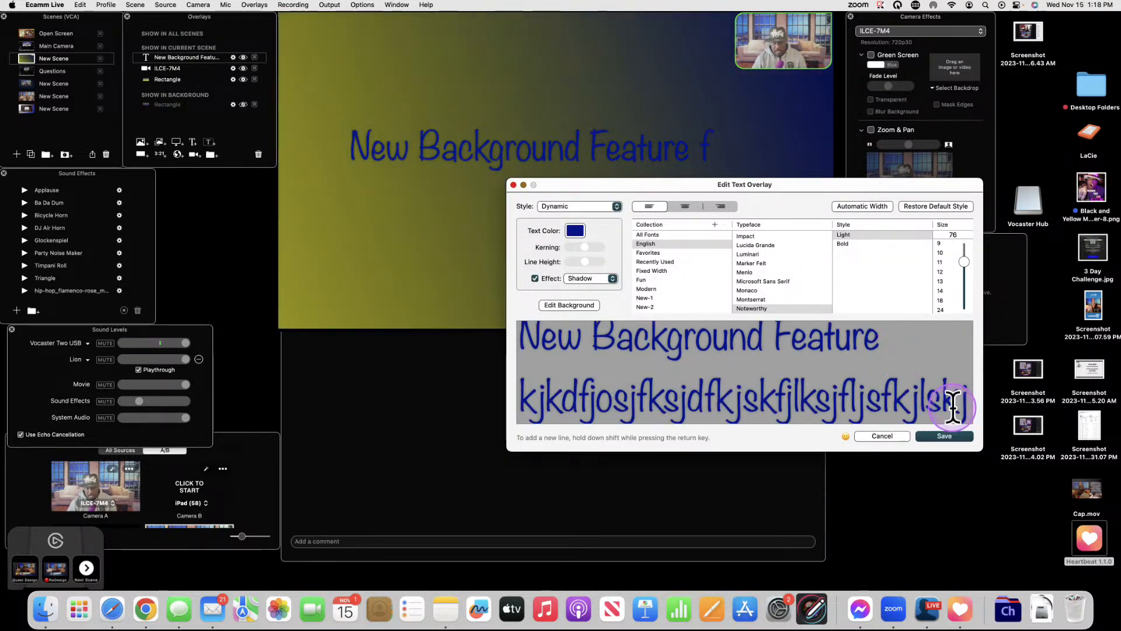
{"action": "left_click", "coordinate": [945, 436]}
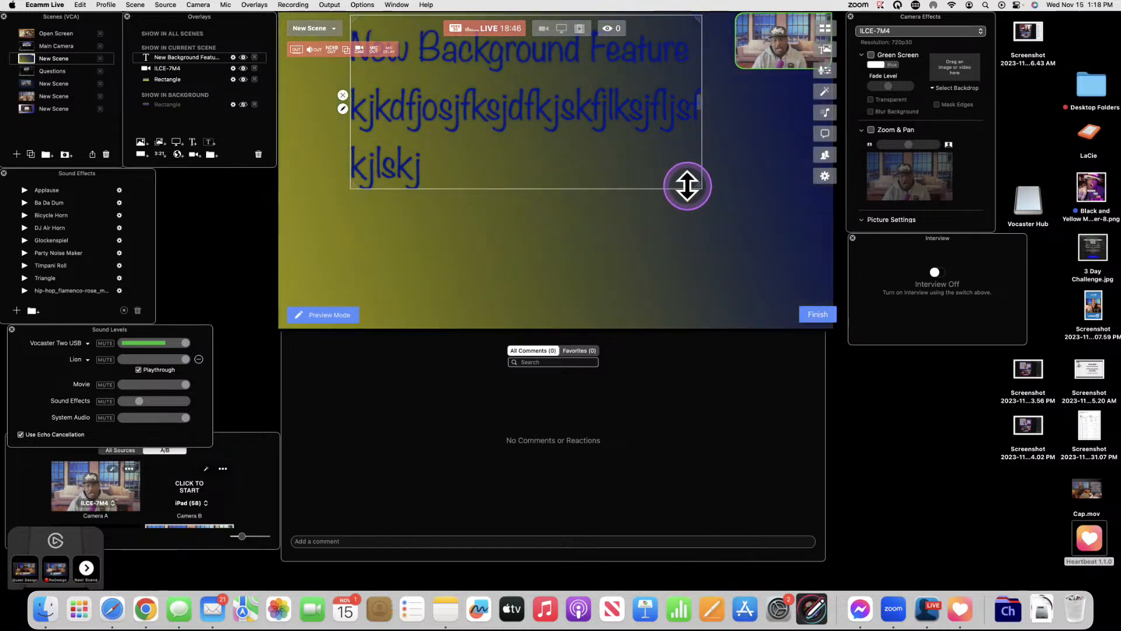
{"action": "left_click_drag", "start_coordinate": [696, 185], "coordinate": [718, 216]}
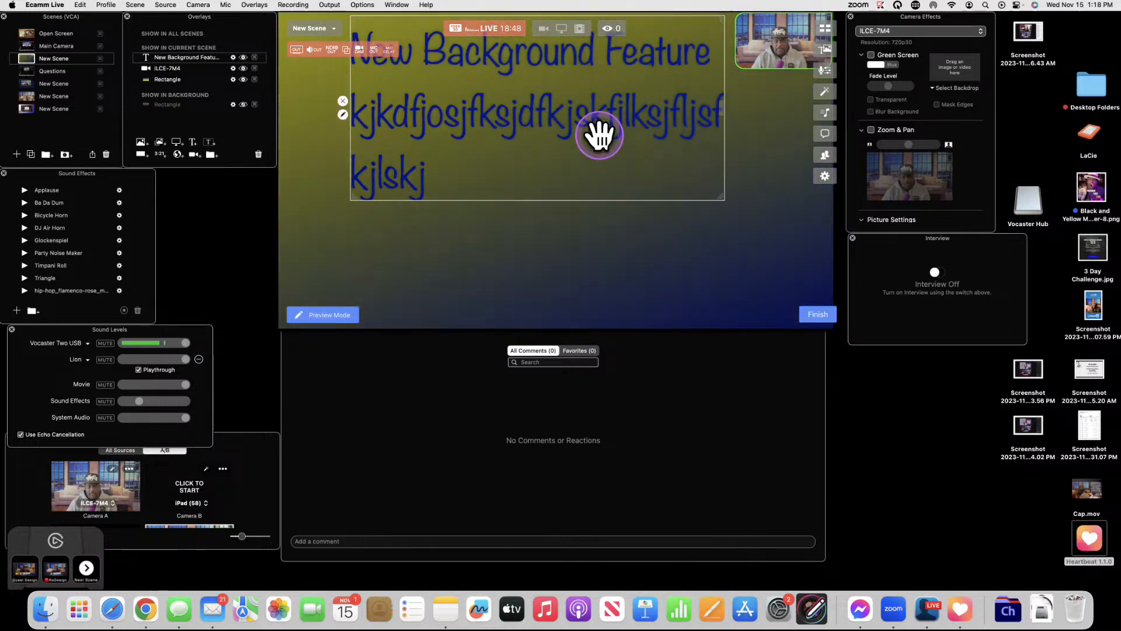
- Switch the text overlay to Text Box (Shrink), widen its box, and move it lower in the frame
{"action": "double_click", "coordinate": [590, 119]}
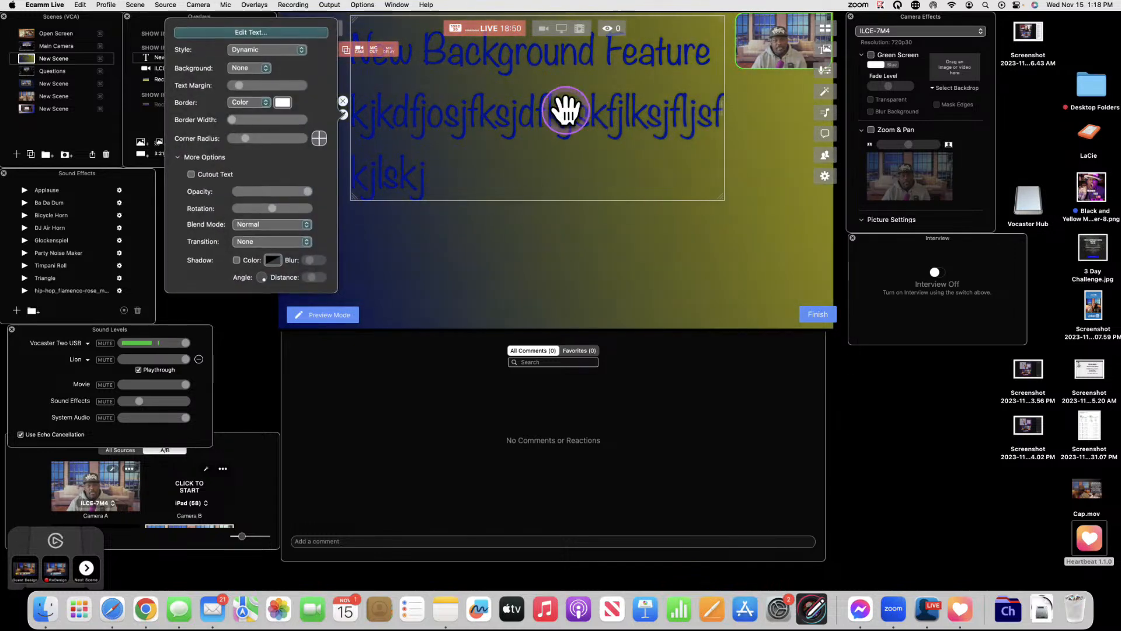
{"action": "left_click", "coordinate": [300, 51]}
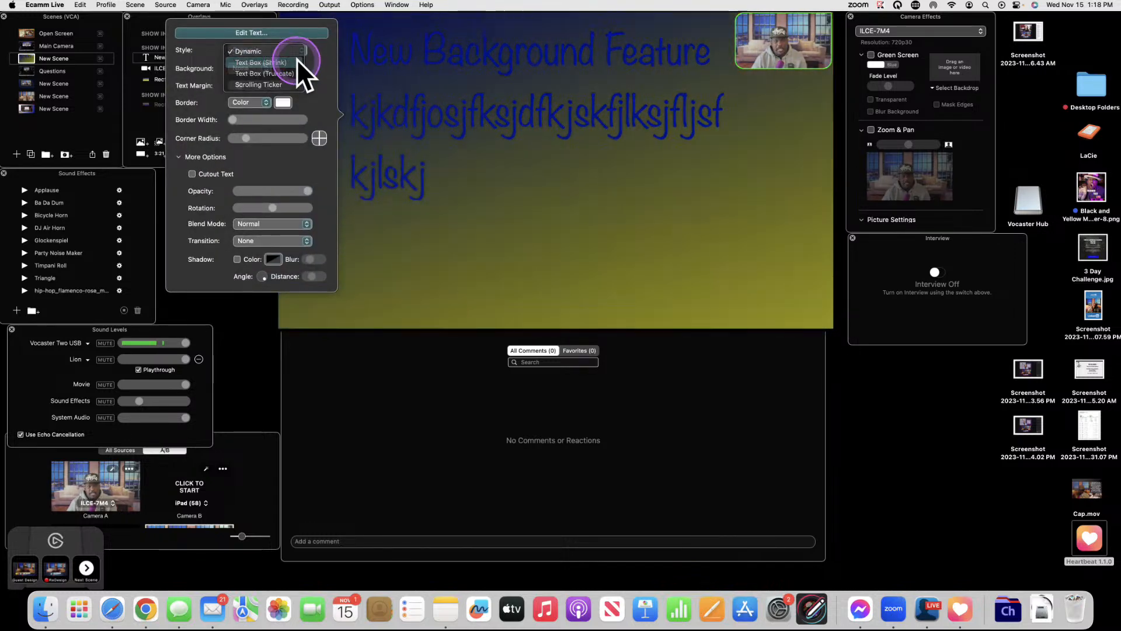
{"action": "left_click", "coordinate": [296, 58]}
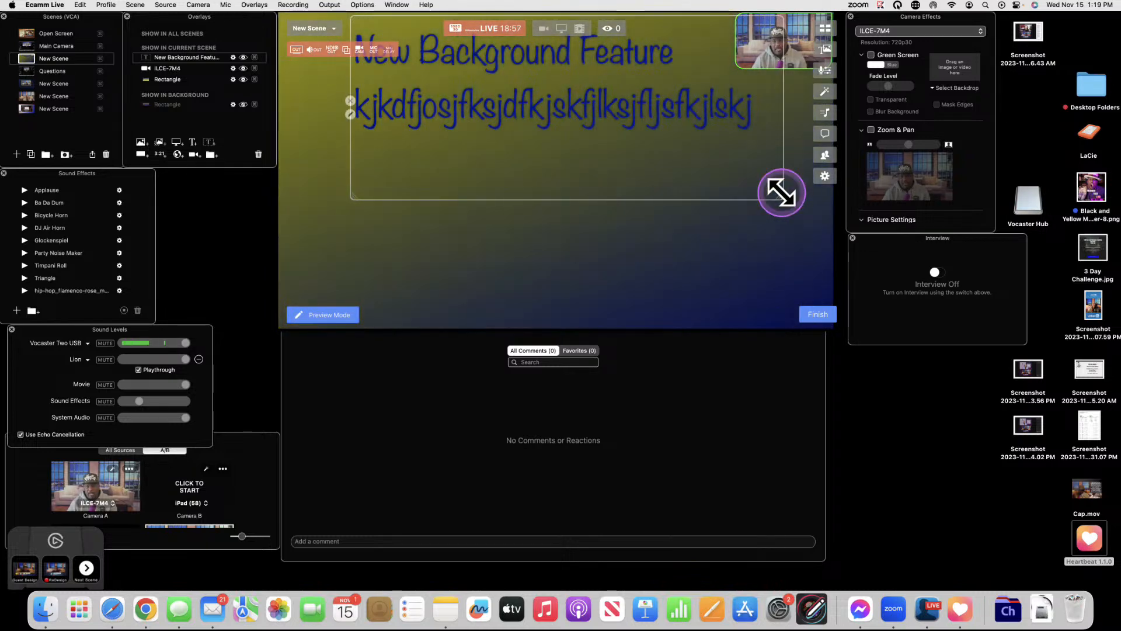
{"action": "left_click_drag", "start_coordinate": [603, 158], "coordinate": [578, 195]}
- Delete the second line of the text overlay so it reads only "New Background Feature", and save it
{"action": "left_click", "coordinate": [559, 168]}
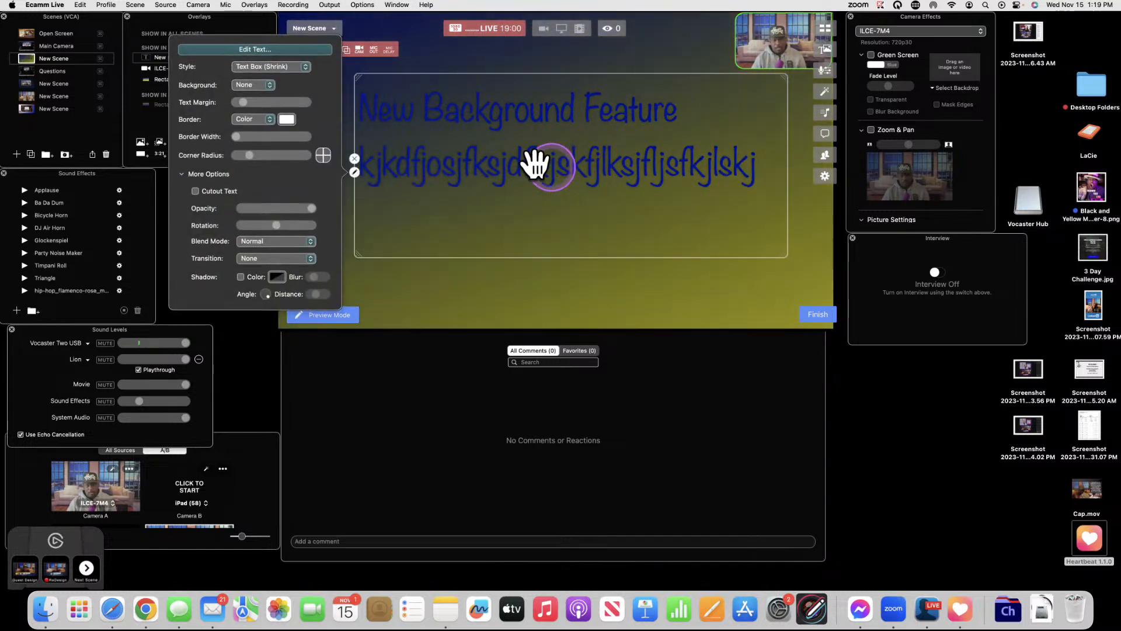
{"action": "left_click", "coordinate": [257, 58]}
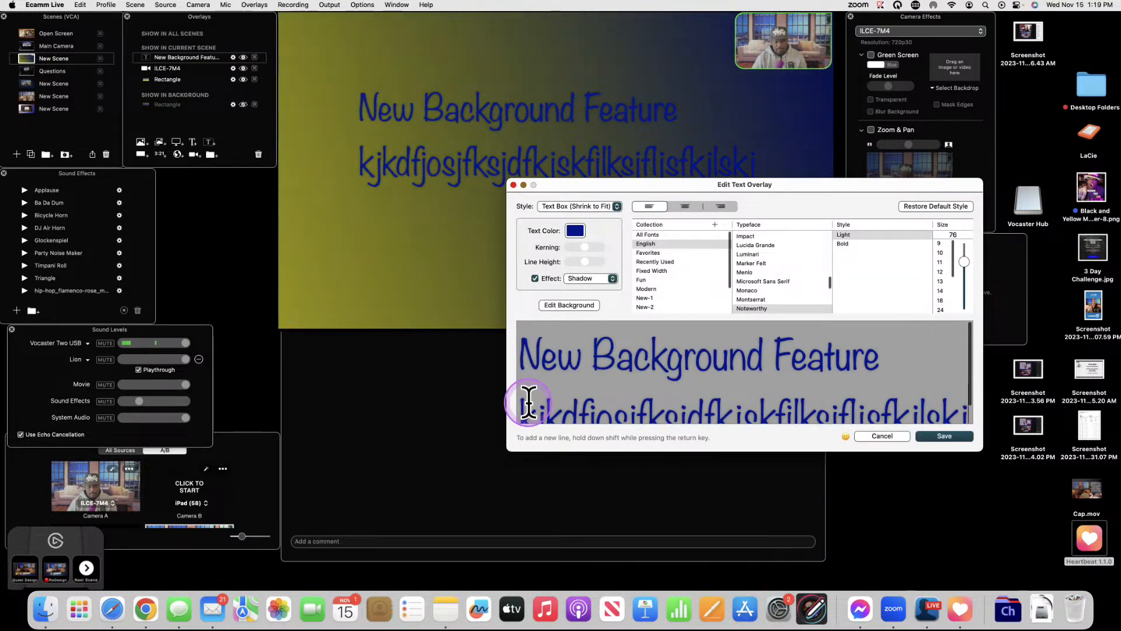
{"action": "left_click_drag", "start_coordinate": [518, 401], "coordinate": [780, 406]}
{"action": "key", "text": "BackSpace"}
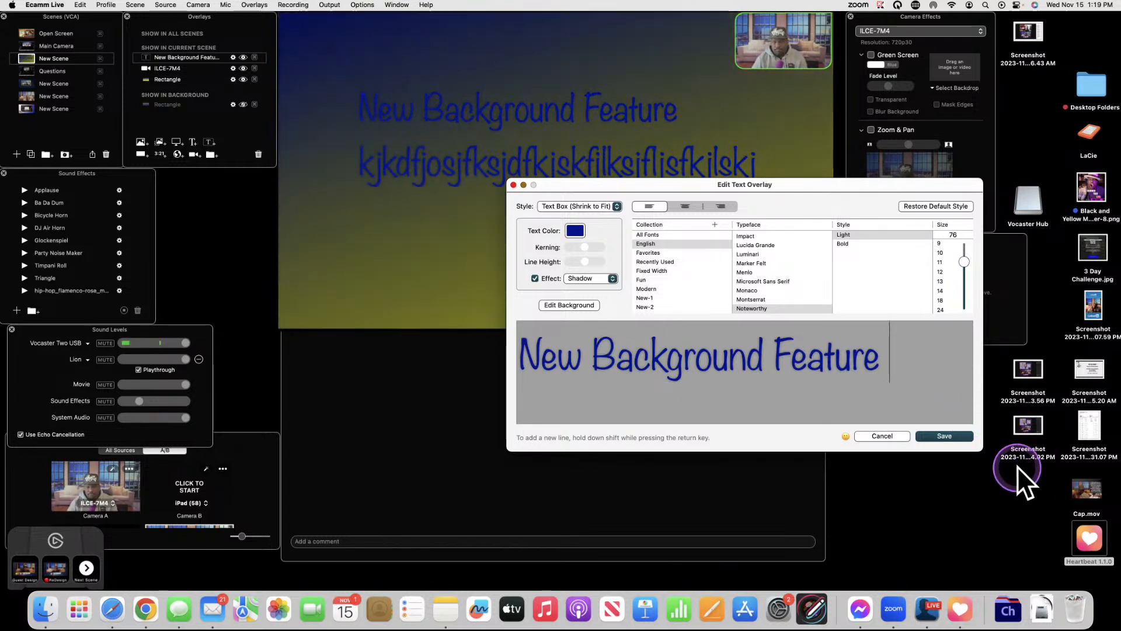
{"action": "left_click", "coordinate": [953, 435]}
- Change the text overlay's style back to Dynamic and move the text up below the top edge of the frame
{"action": "left_click_drag", "start_coordinate": [575, 115], "coordinate": [586, 126]}
{"action": "double_click", "coordinate": [585, 124]}
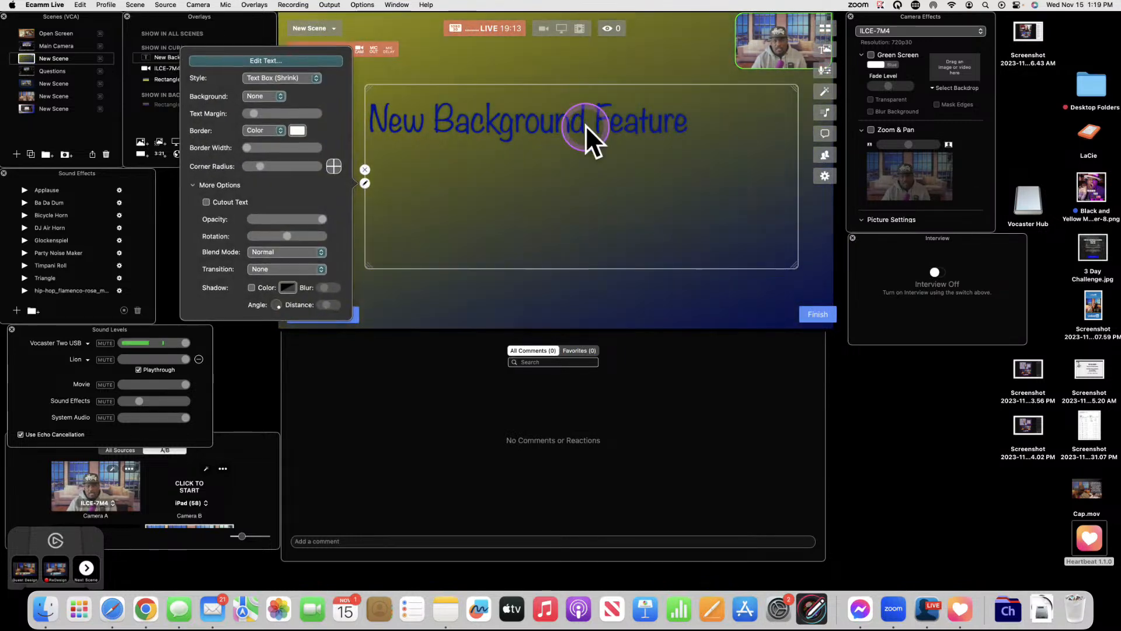
{"action": "left_click", "coordinate": [318, 74]}
{"action": "left_click", "coordinate": [297, 68]}
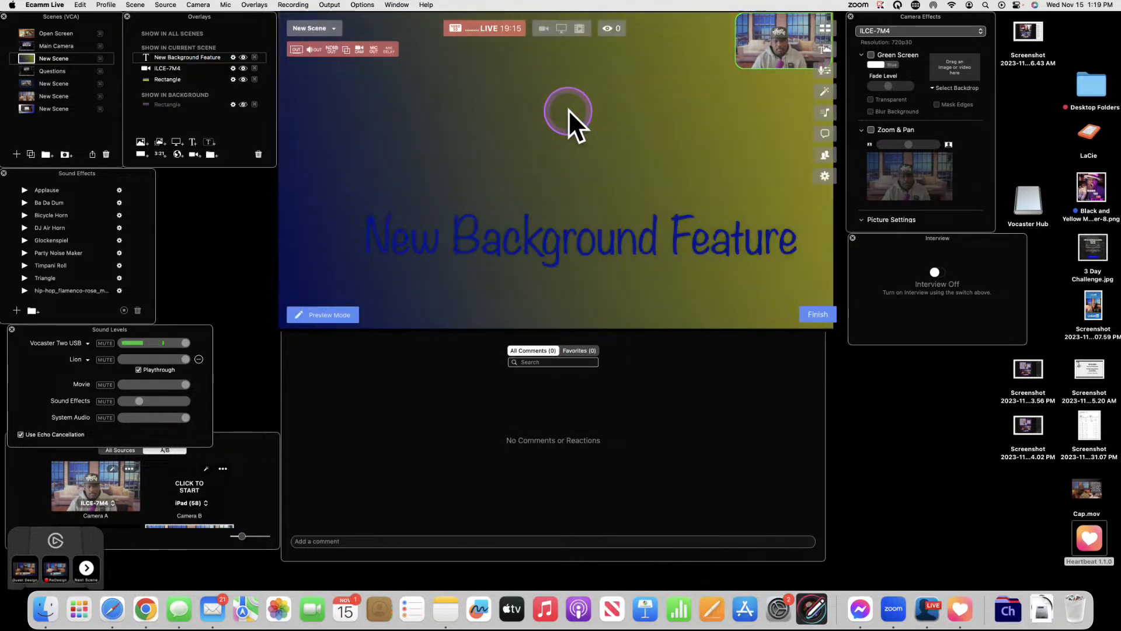
{"action": "left_click_drag", "start_coordinate": [628, 221], "coordinate": [609, 138]}
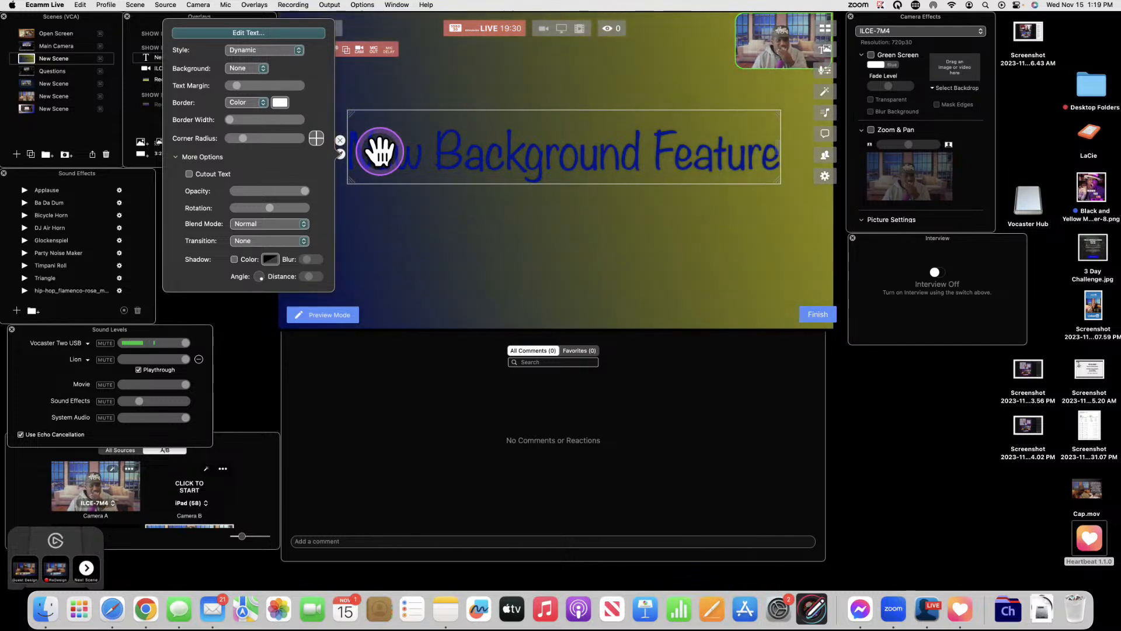
- Set the border color in the text overlay's background settings to Cayenne and save the overlay
{"action": "left_click", "coordinate": [298, 33]}
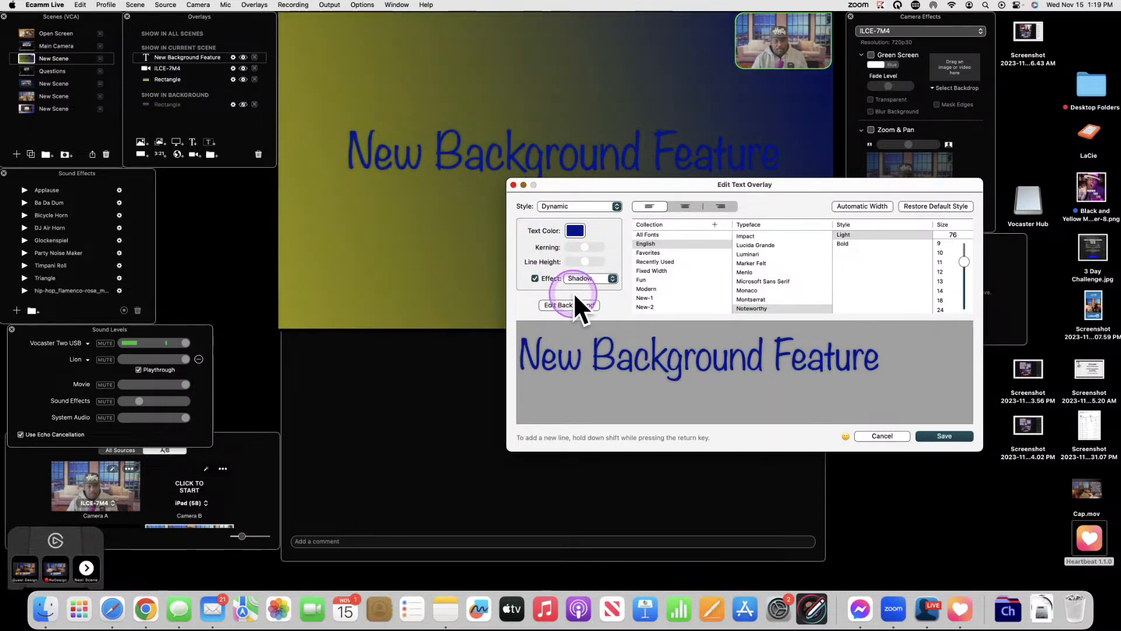
{"action": "left_click", "coordinate": [564, 304]}
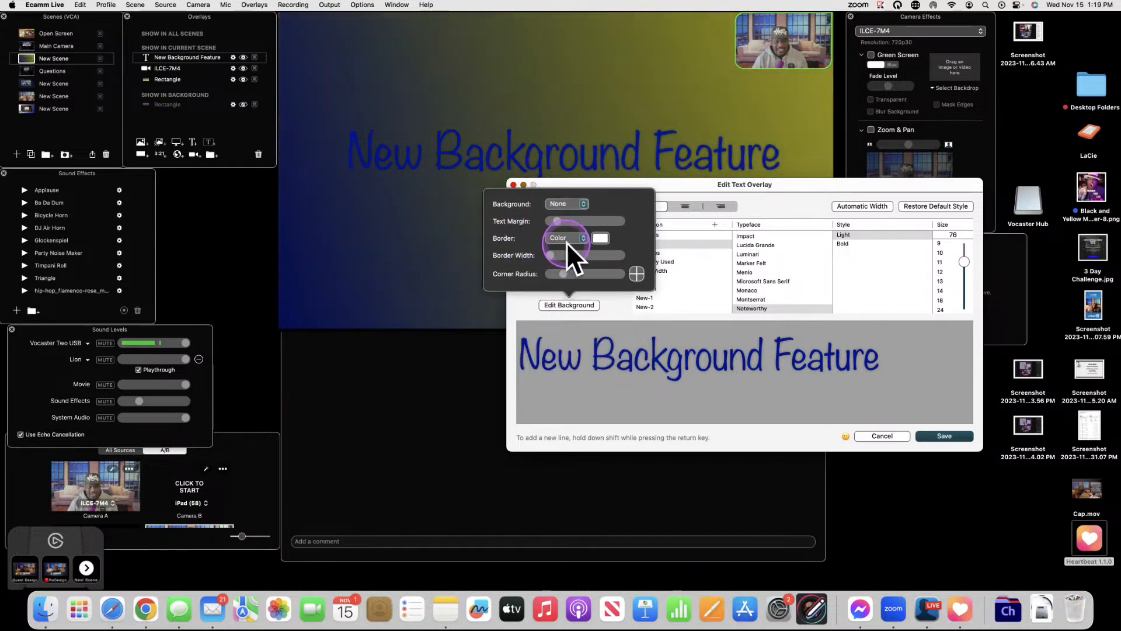
{"action": "left_click", "coordinate": [601, 240]}
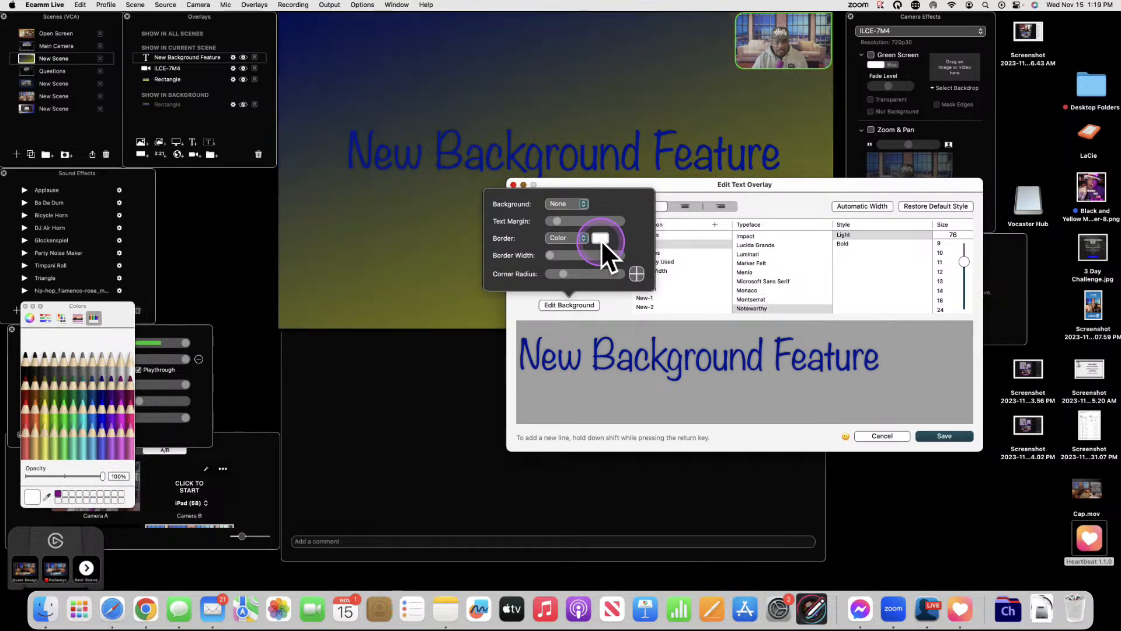
{"action": "left_click", "coordinate": [25, 382]}
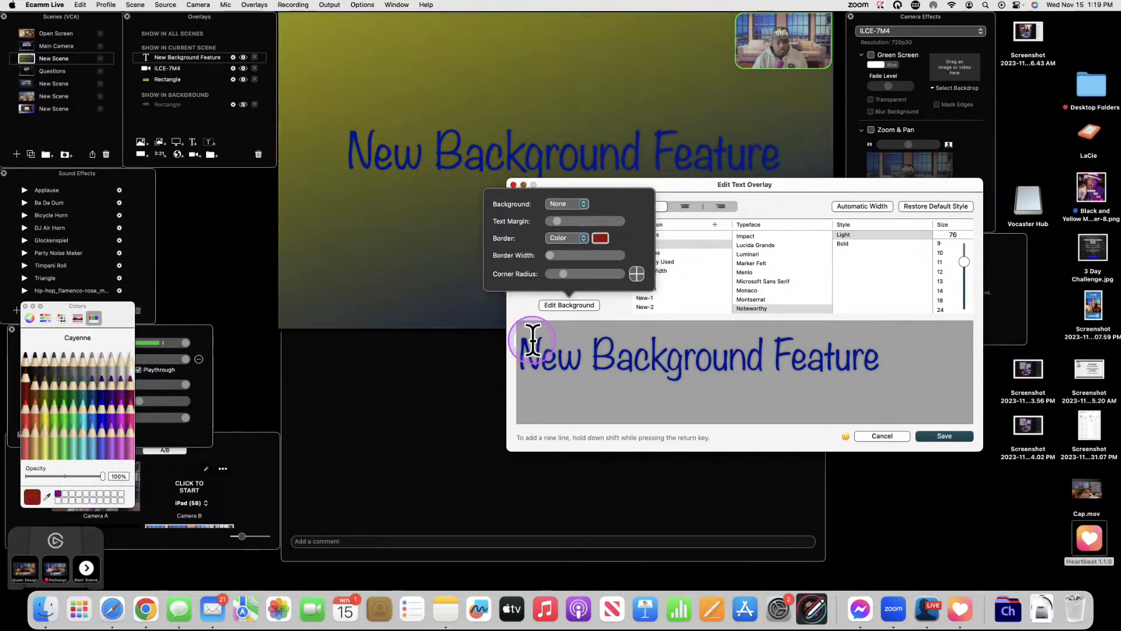
{"action": "left_click", "coordinate": [955, 434]}
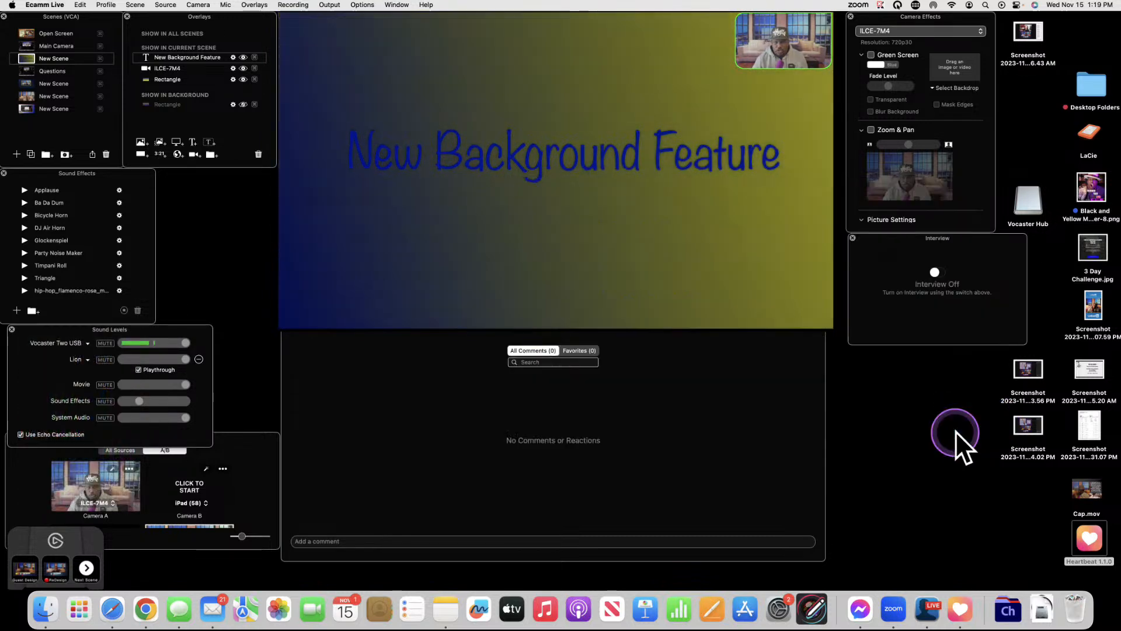
- Review the text overlay's border settings and move the text down to the middle of the frame
{"action": "left_click", "coordinate": [581, 130]}
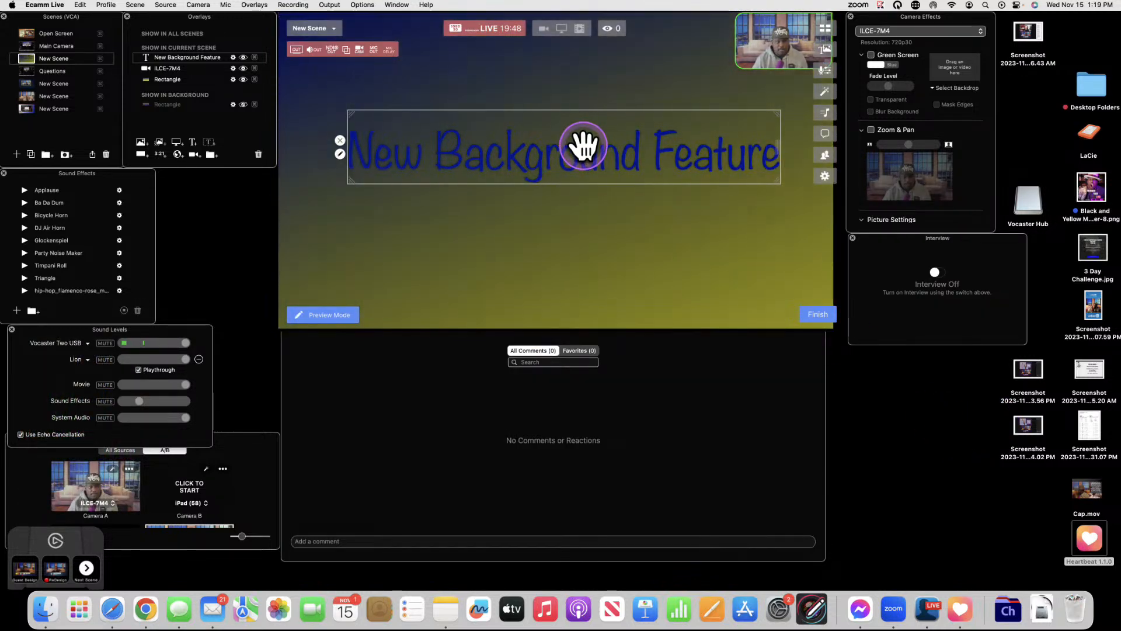
{"action": "double_click", "coordinate": [583, 145]}
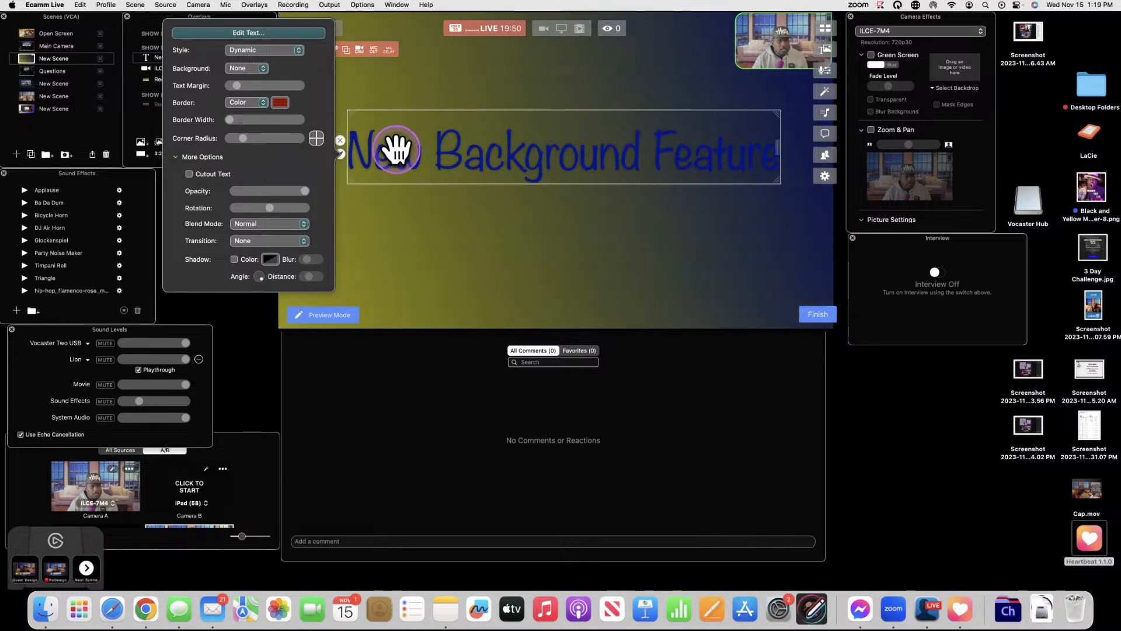
{"action": "left_click_drag", "start_coordinate": [396, 149], "coordinate": [397, 211]}
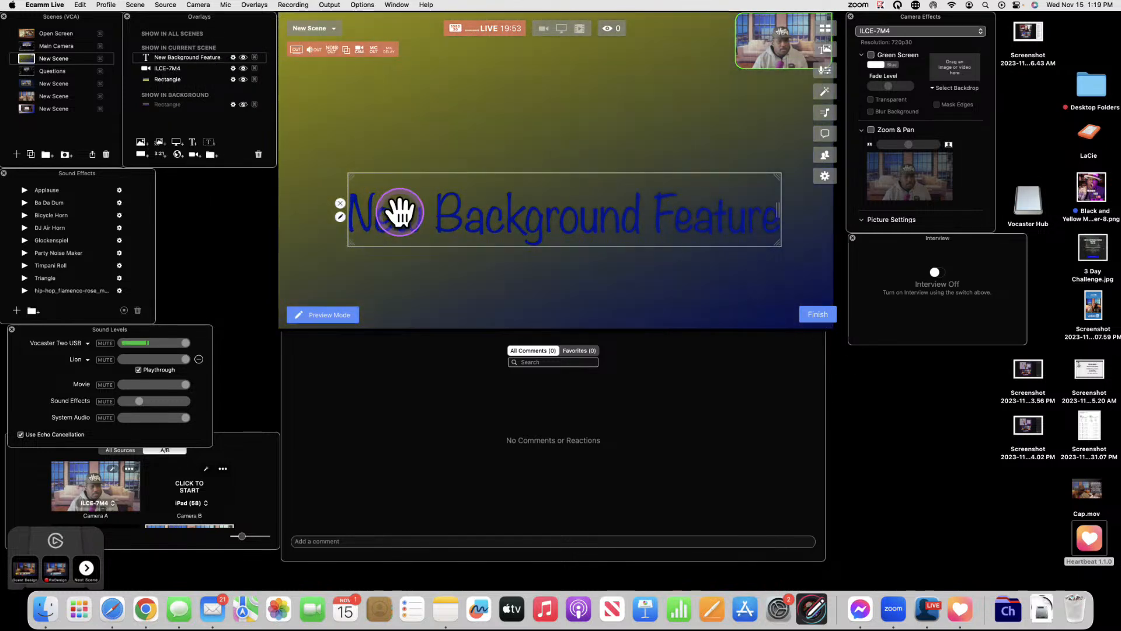
- Color only the word "Background" in the text overlay Cayenne and save the overlay
{"action": "left_click", "coordinate": [398, 208]}
{"action": "double_click", "coordinate": [398, 209]}
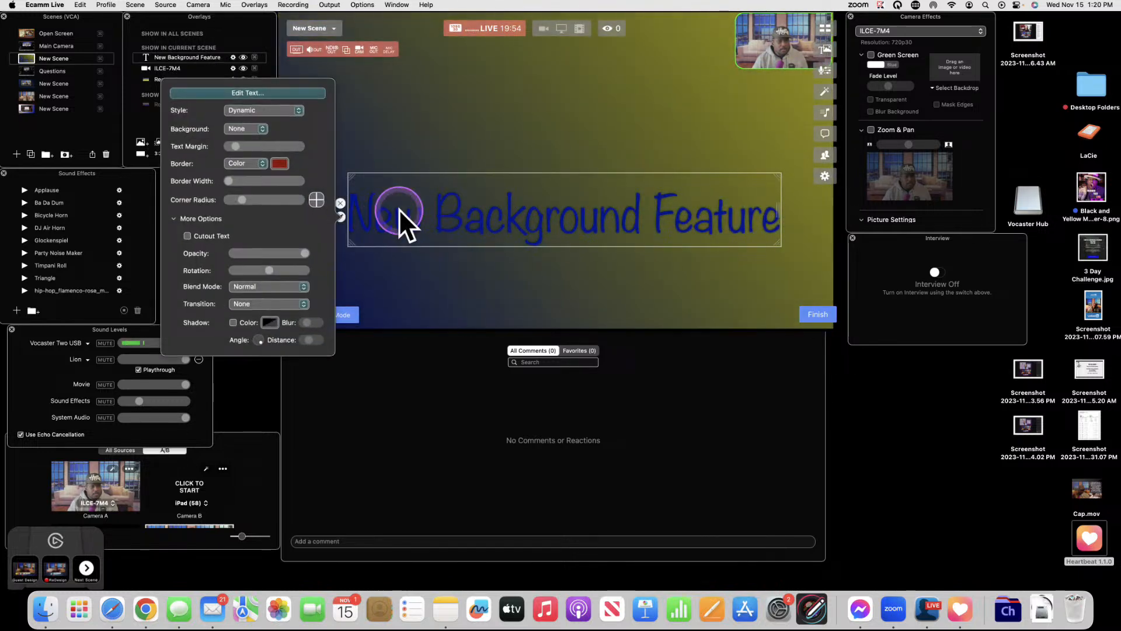
{"action": "left_click", "coordinate": [269, 94]}
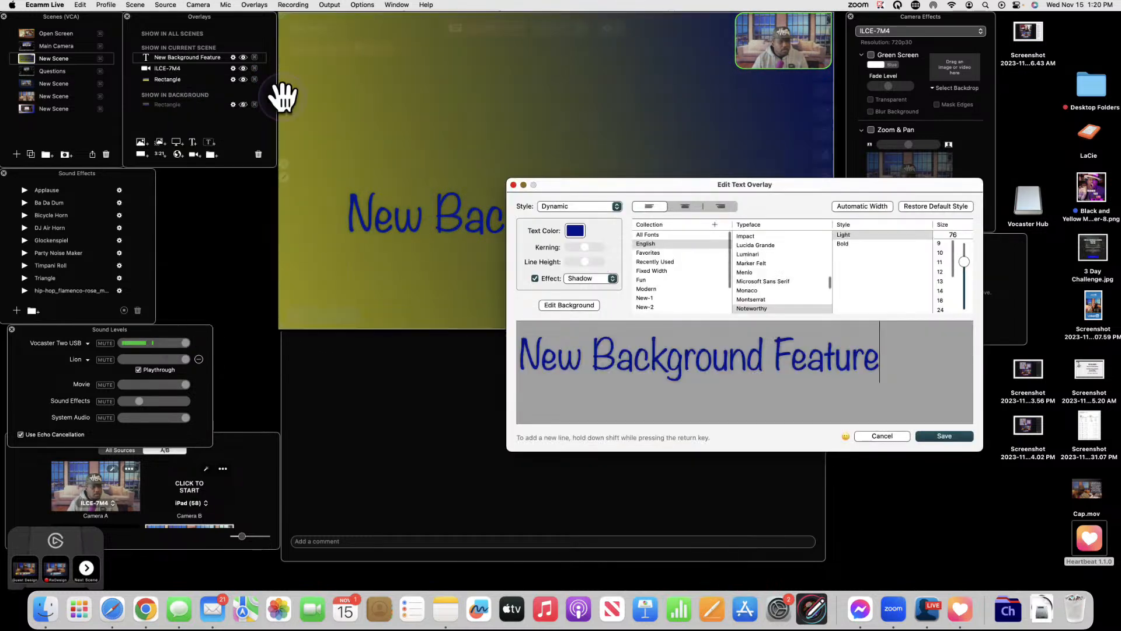
{"action": "left_click", "coordinate": [578, 248]}
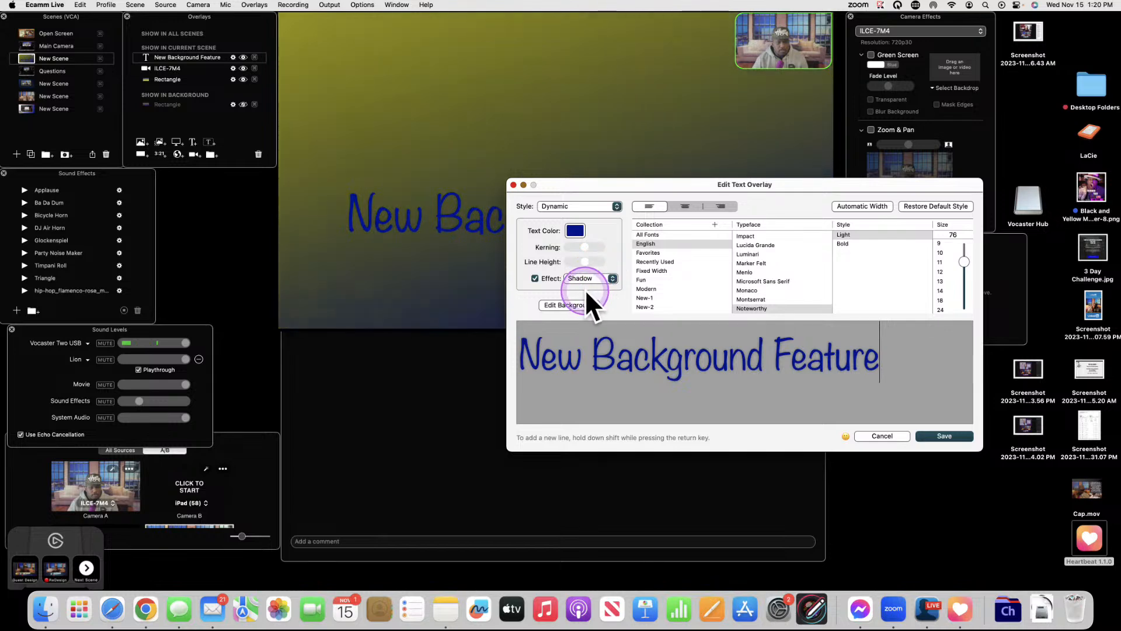
{"action": "left_click", "coordinate": [576, 305]}
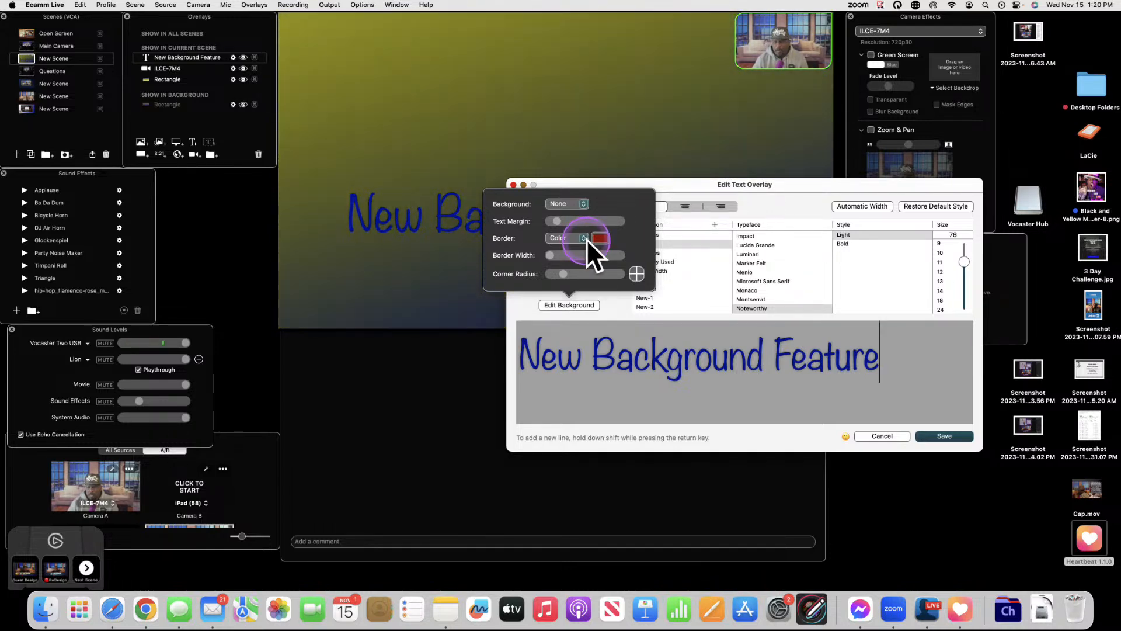
{"action": "double_click", "coordinate": [661, 353]}
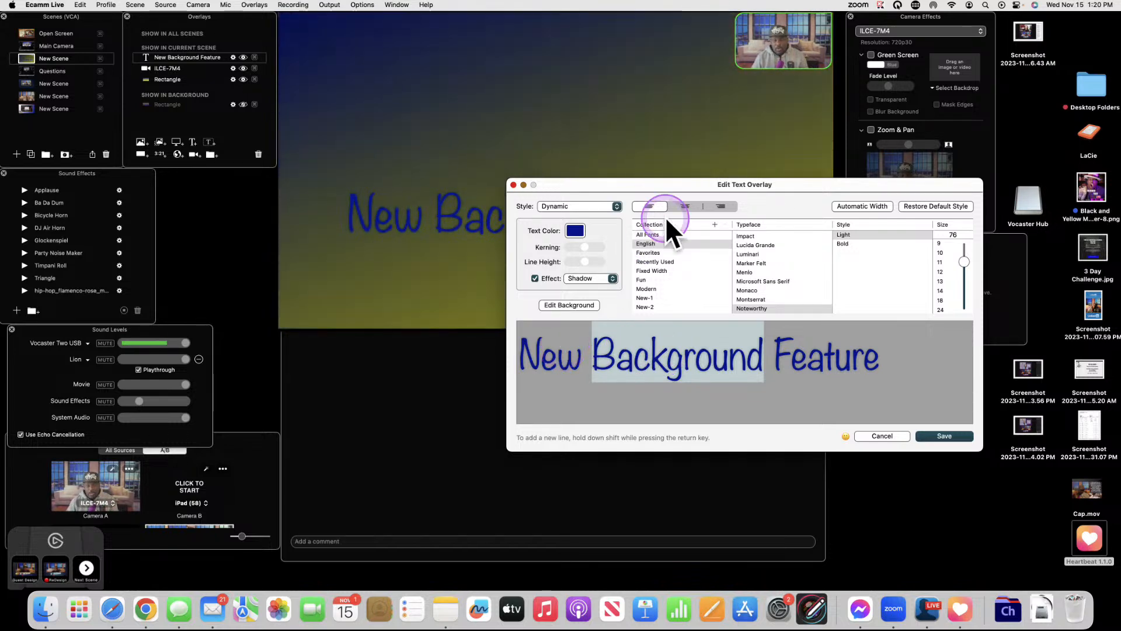
{"action": "left_click", "coordinate": [575, 233]}
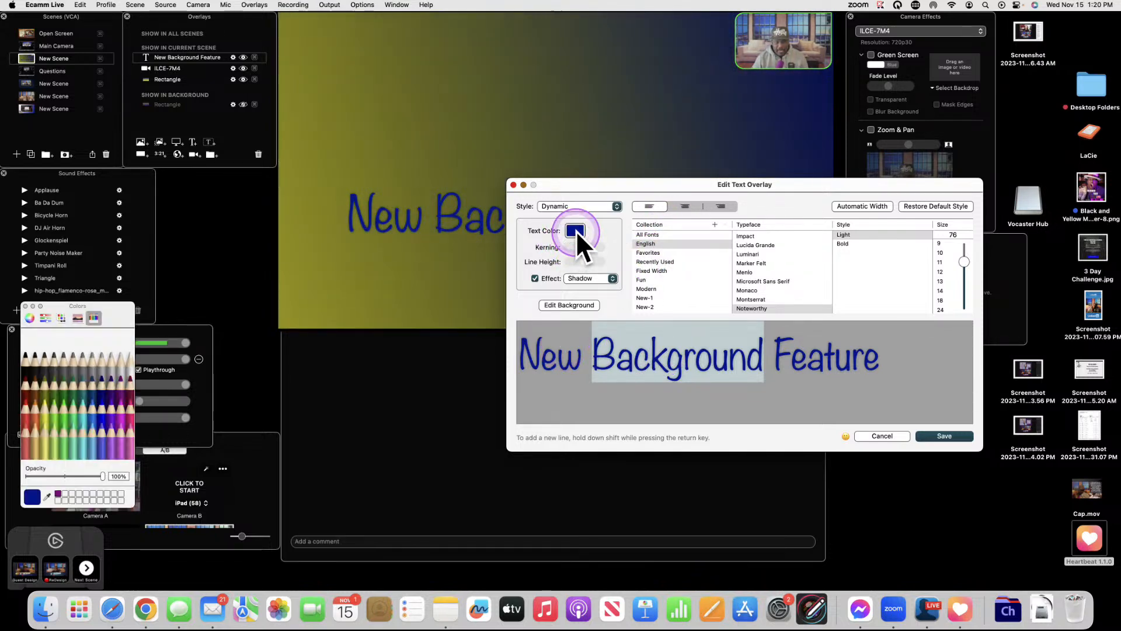
{"action": "left_click", "coordinate": [29, 384]}
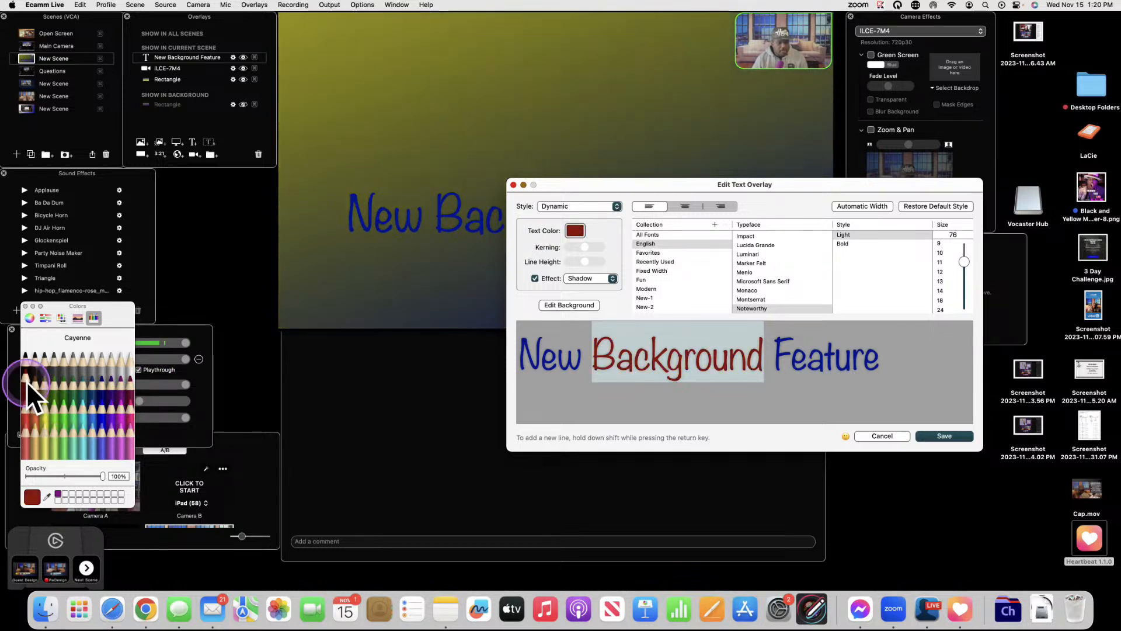
{"action": "left_click", "coordinate": [932, 435]}
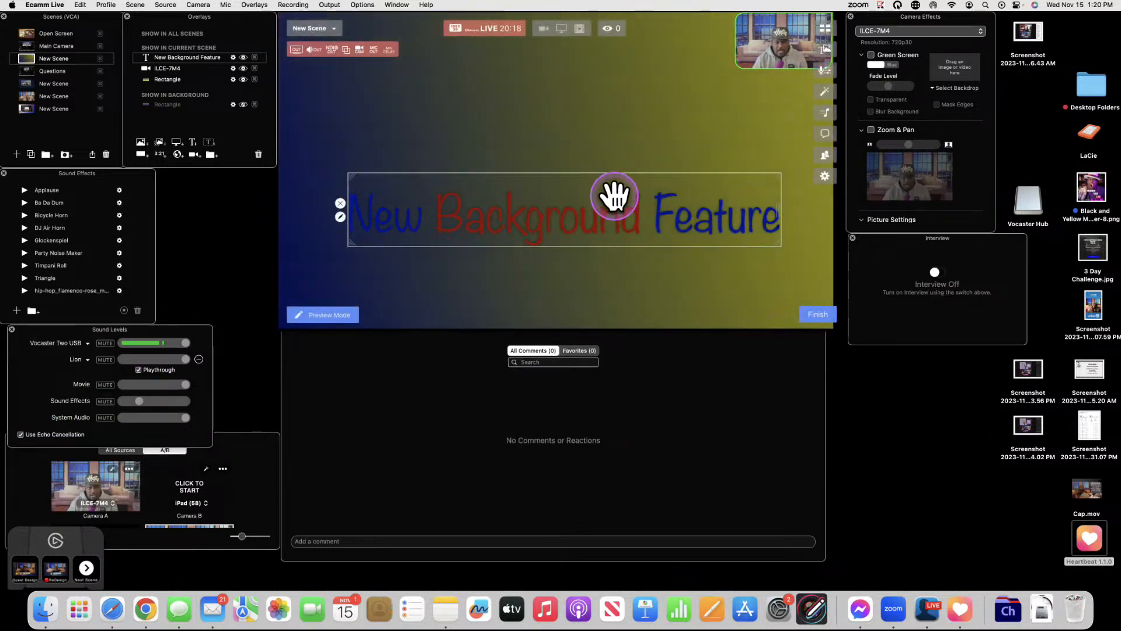
- Move the text overlay up slightly, widen the kerning of only the word "Background" and save the overlay
{"action": "left_click_drag", "start_coordinate": [604, 208], "coordinate": [606, 175]}
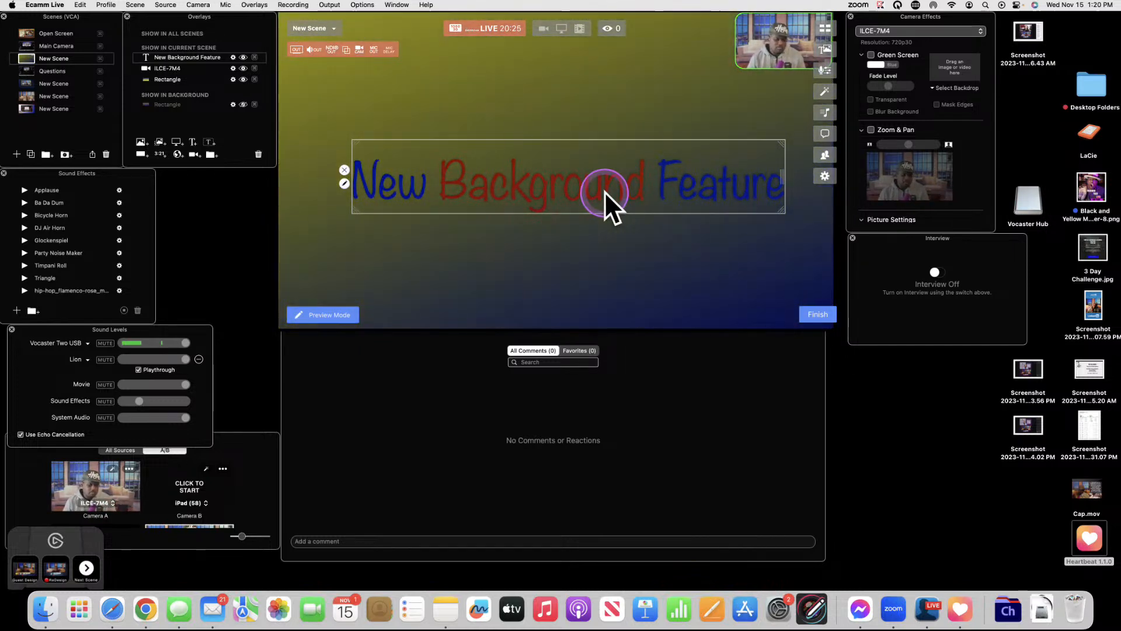
{"action": "double_click", "coordinate": [598, 186]}
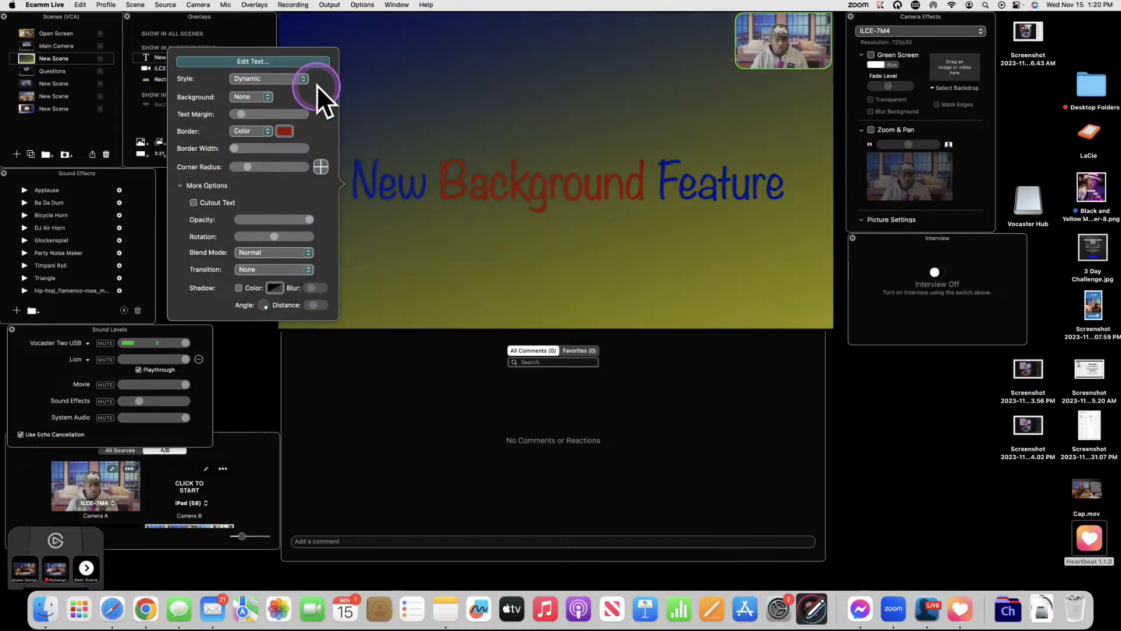
{"action": "left_click", "coordinate": [300, 62]}
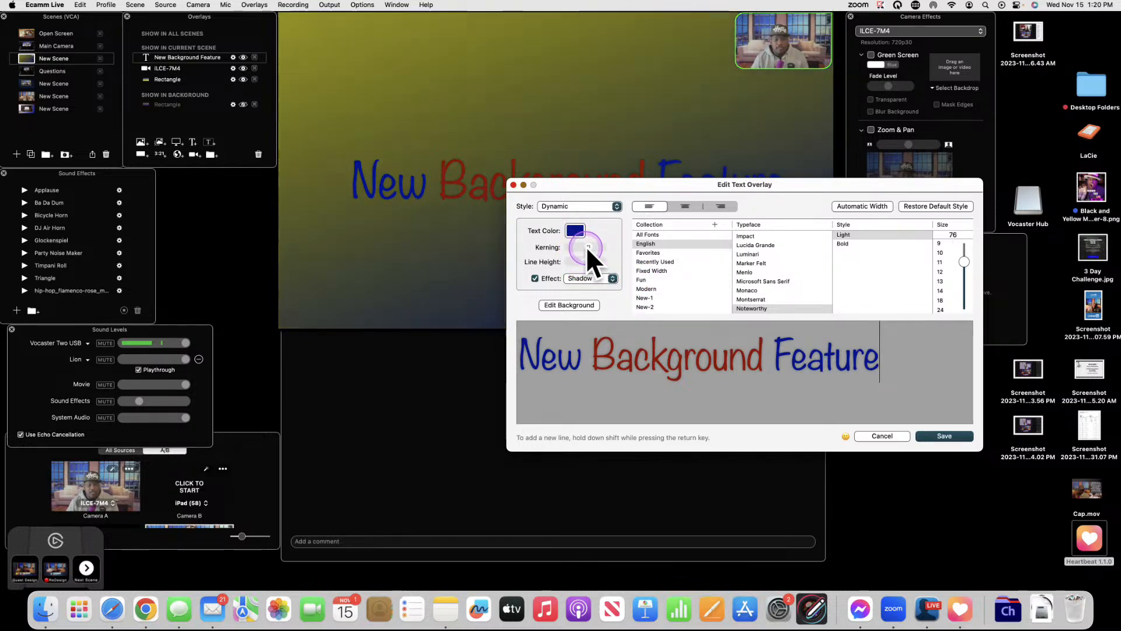
{"action": "left_click", "coordinate": [589, 337]}
{"action": "left_click_drag", "start_coordinate": [589, 338], "coordinate": [756, 355]}
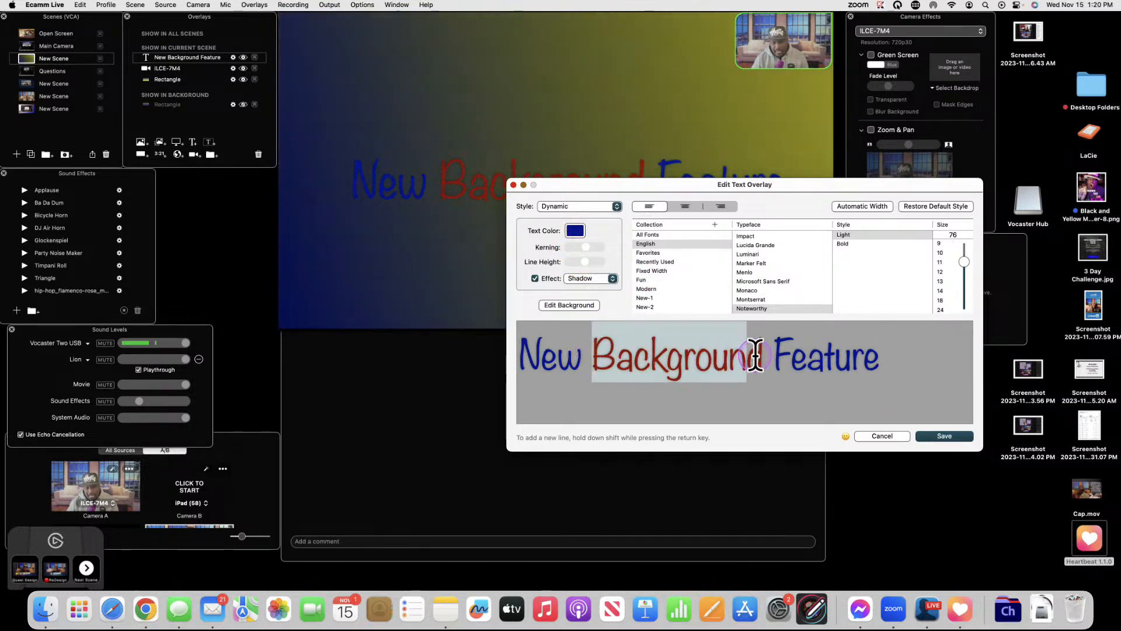
{"action": "mouse_move", "coordinate": [590, 250]}
{"action": "left_mouse_down"}
{"action": "mouse_move", "coordinate": [599, 248]}
{"action": "mouse_move", "coordinate": [589, 262]}
{"action": "left_mouse_up"}
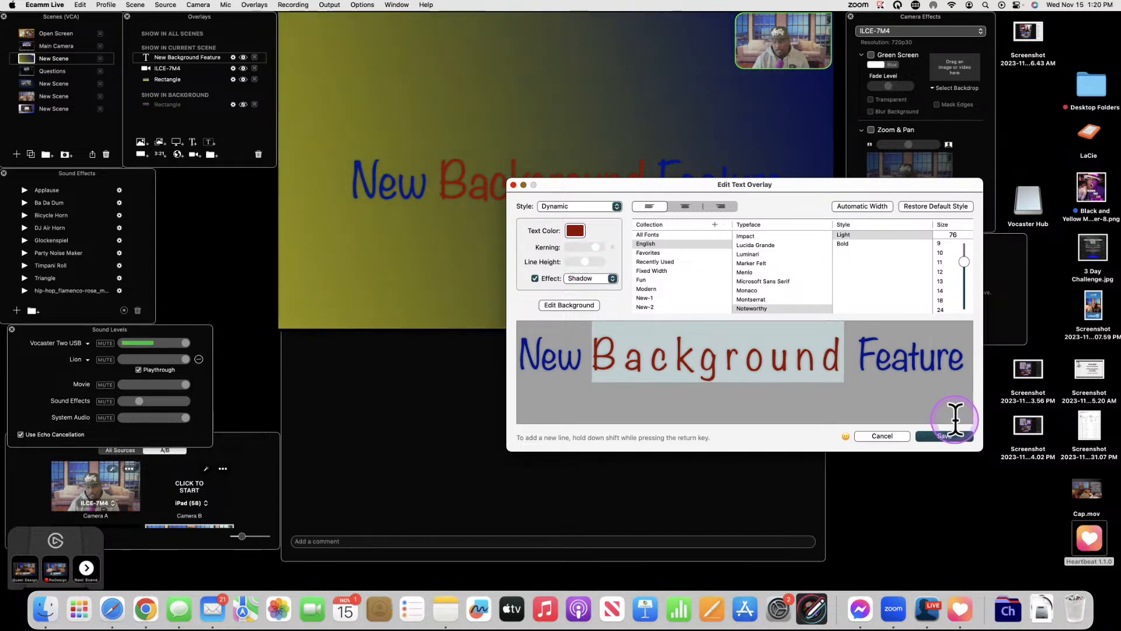
{"action": "left_click", "coordinate": [944, 436]}
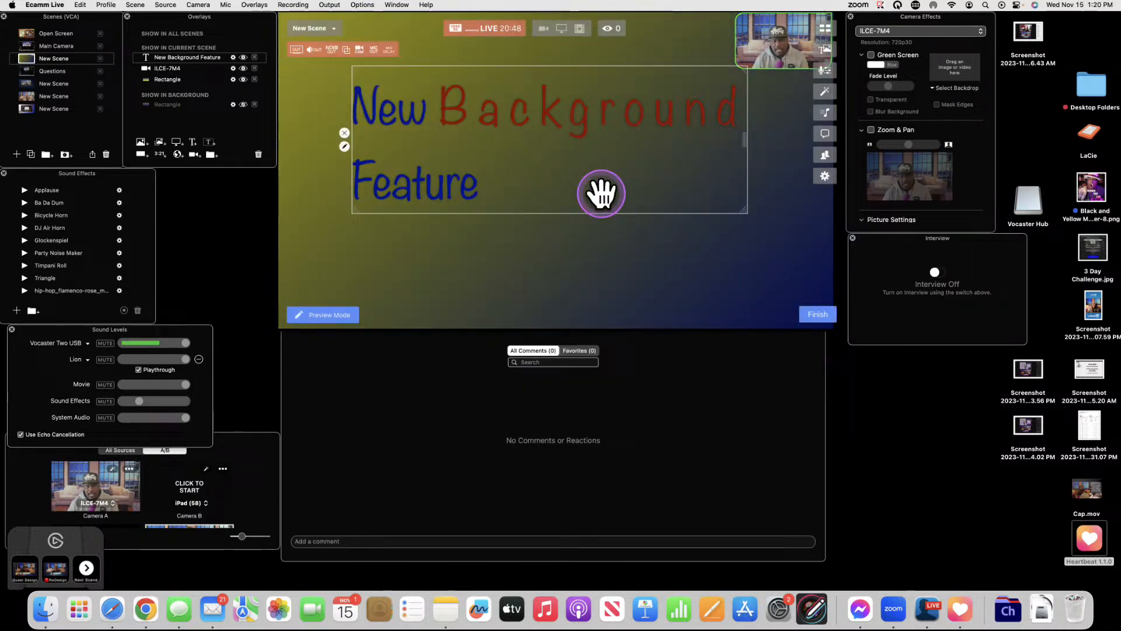
- Reopen the text overlay for editing and bring the kerning of the word "Background" back to normal spacing
{"action": "double_click", "coordinate": [488, 107]}
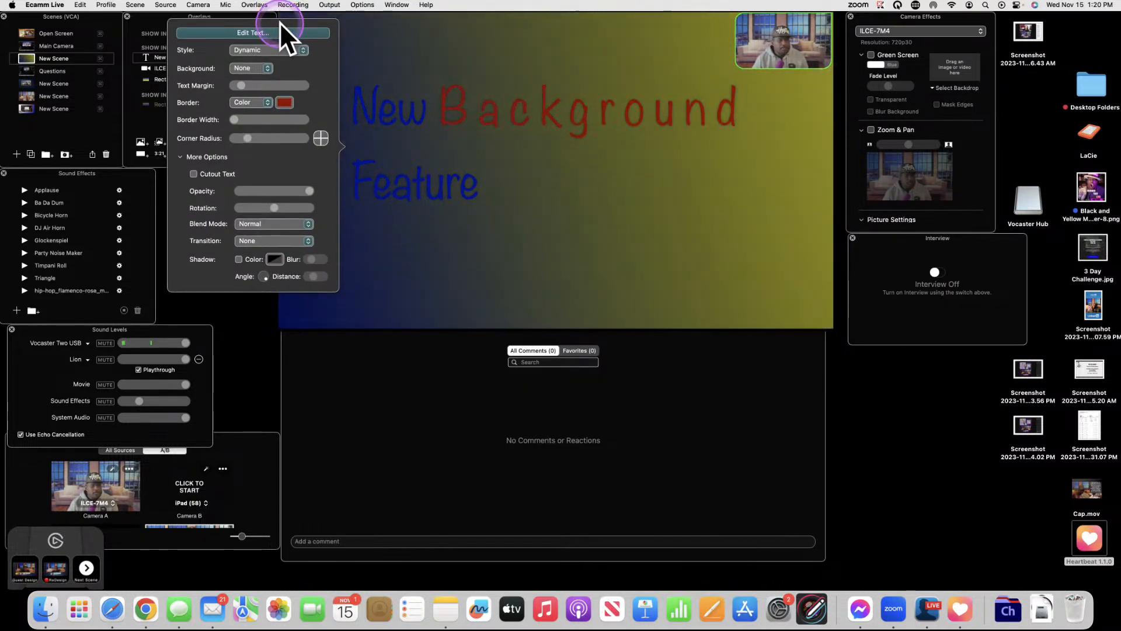
{"action": "left_click", "coordinate": [281, 33]}
{"action": "left_click_drag", "start_coordinate": [595, 354], "coordinate": [832, 356]}
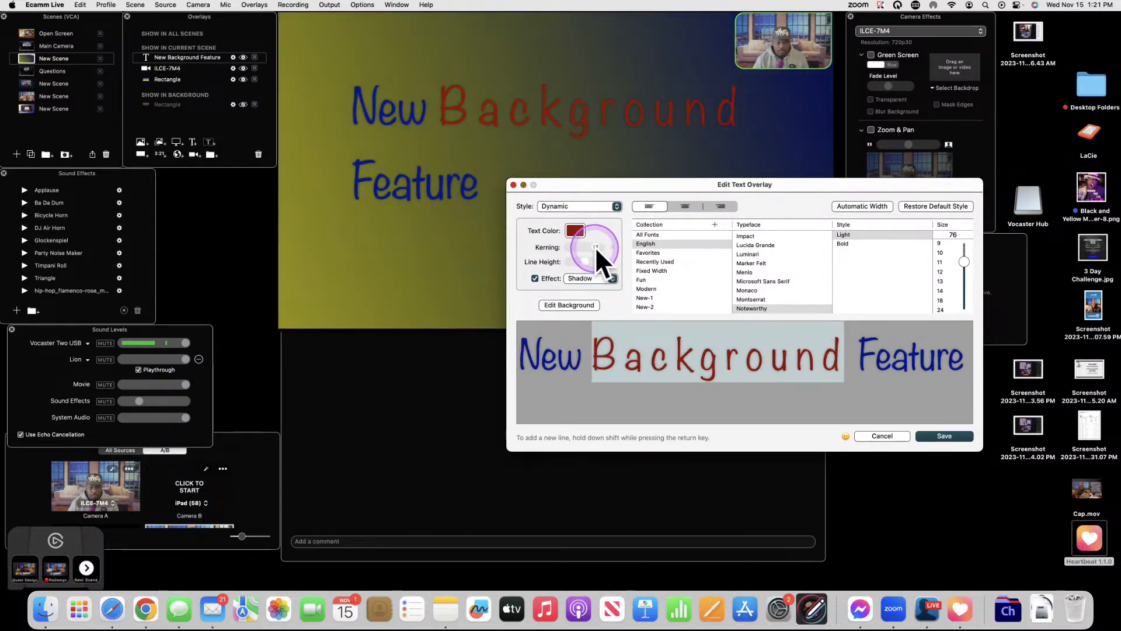
{"action": "left_click_drag", "start_coordinate": [594, 246], "coordinate": [587, 248]}
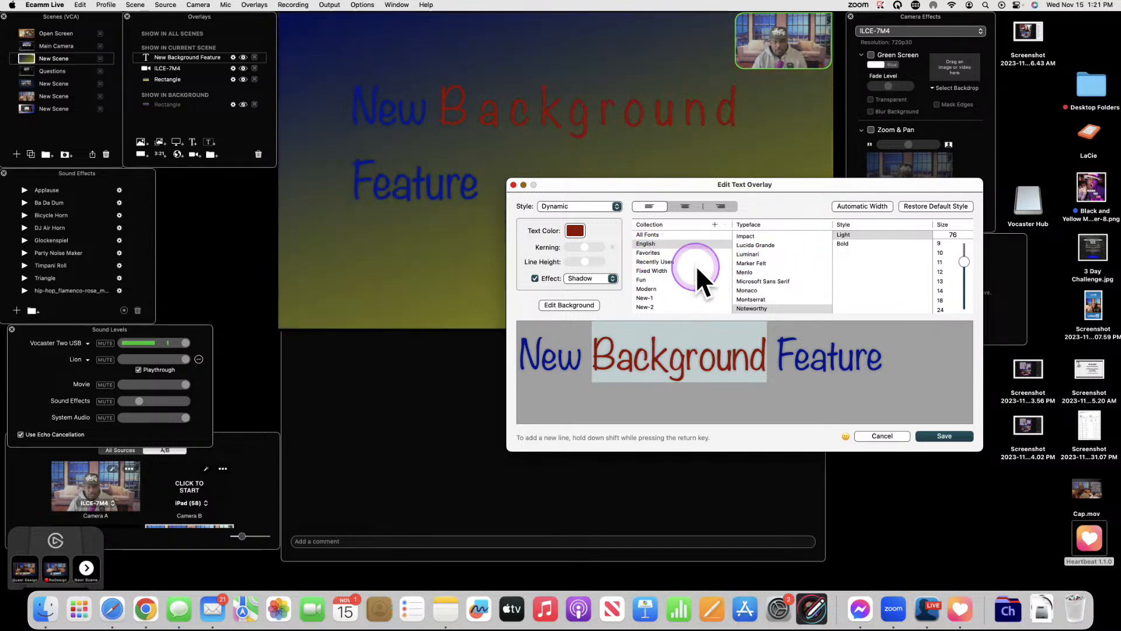
- Try the Optima and Palatino typefaces on the word "Background", settle on Papyrus and save the overlay
{"action": "scroll", "coordinate": [748, 291], "scroll_direction": "down", "scroll_amount": 1}
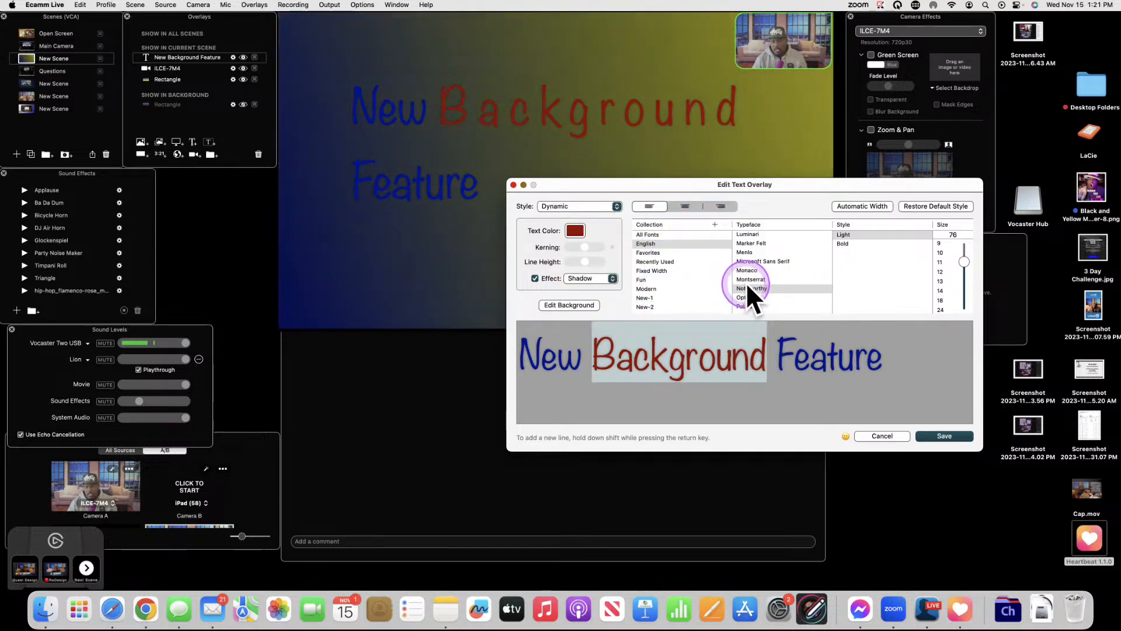
{"action": "left_click", "coordinate": [754, 286]}
{"action": "scroll", "coordinate": [754, 286], "scroll_direction": "down", "scroll_amount": 1}
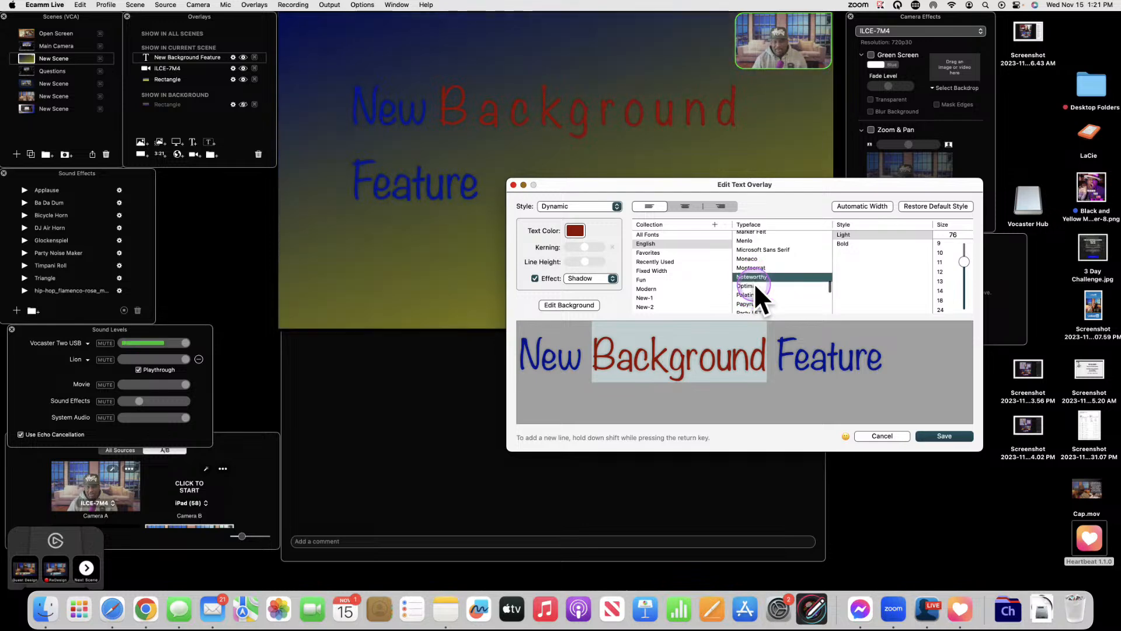
{"action": "left_click", "coordinate": [754, 286]}
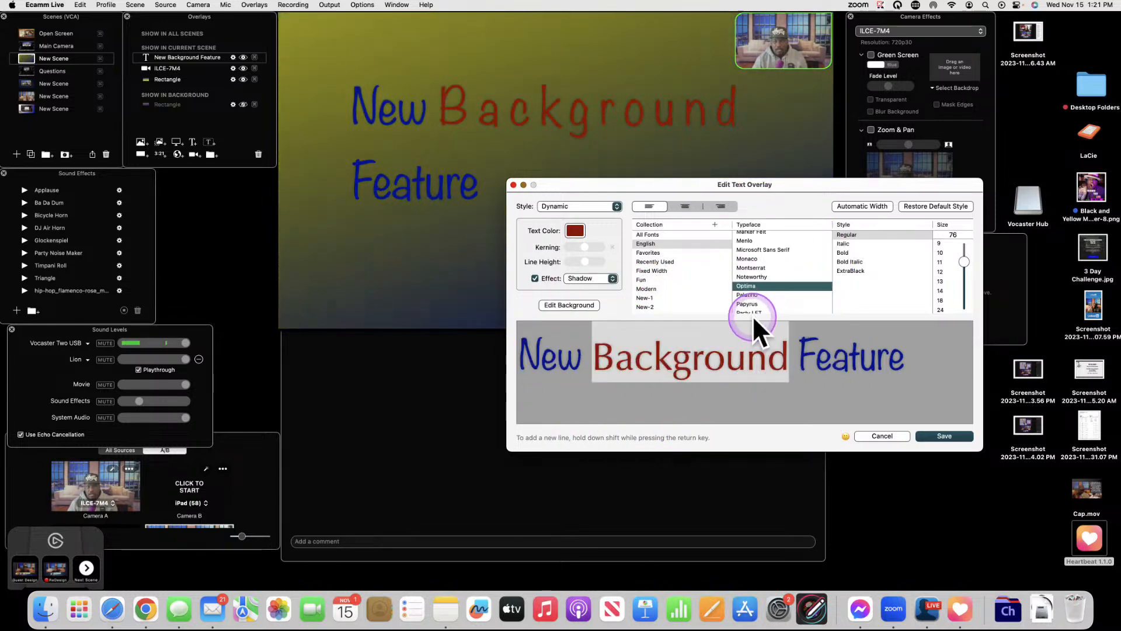
{"action": "left_click", "coordinate": [751, 295]}
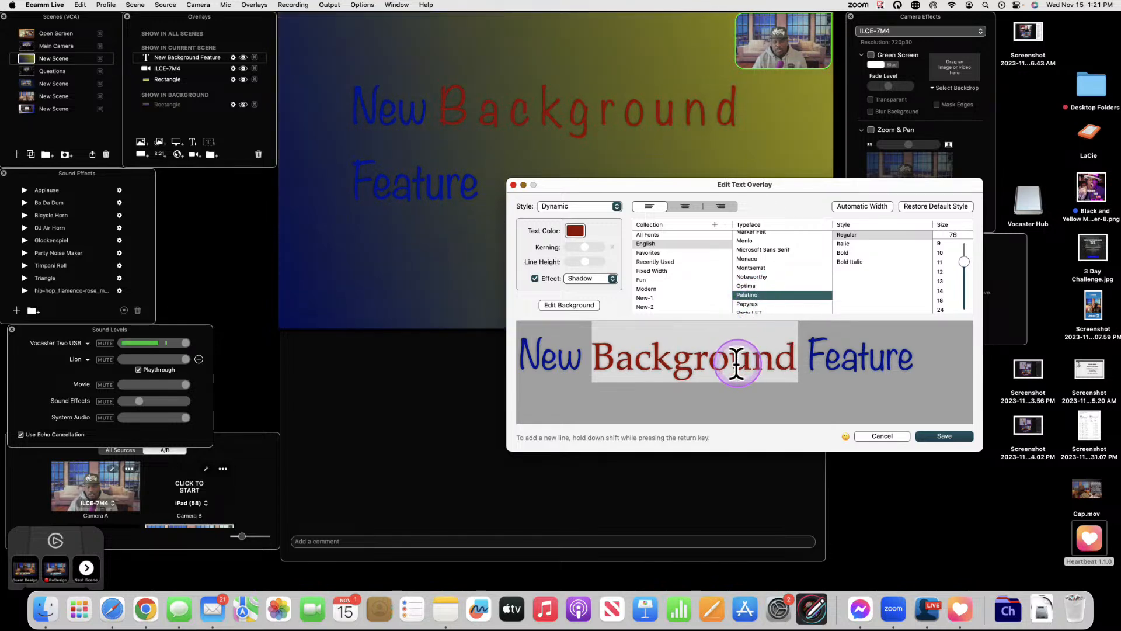
{"action": "left_click", "coordinate": [750, 305]}
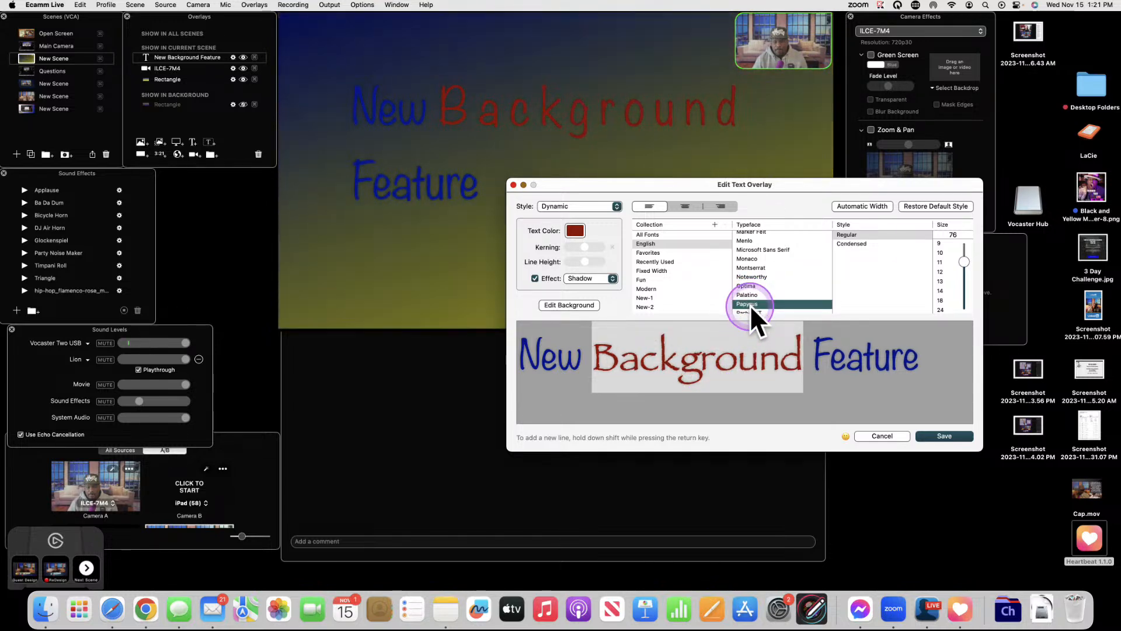
{"action": "left_click", "coordinate": [943, 435]}
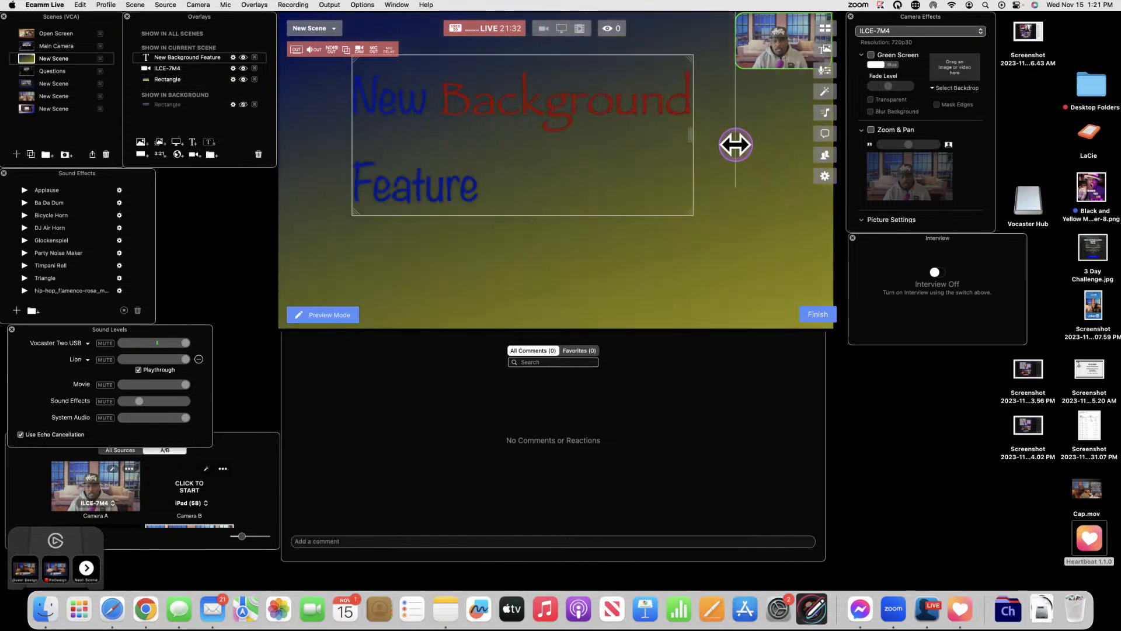
- Enlarge the text overlay in the frame and shift it slightly to the left
{"action": "left_click_drag", "start_coordinate": [689, 213], "coordinate": [758, 254]}
{"action": "left_click_drag", "start_coordinate": [592, 126], "coordinate": [577, 131]}
- Reduce the overlay text's font size to 67, save it and move the text up to the middle of the frame
{"action": "double_click", "coordinate": [577, 131]}
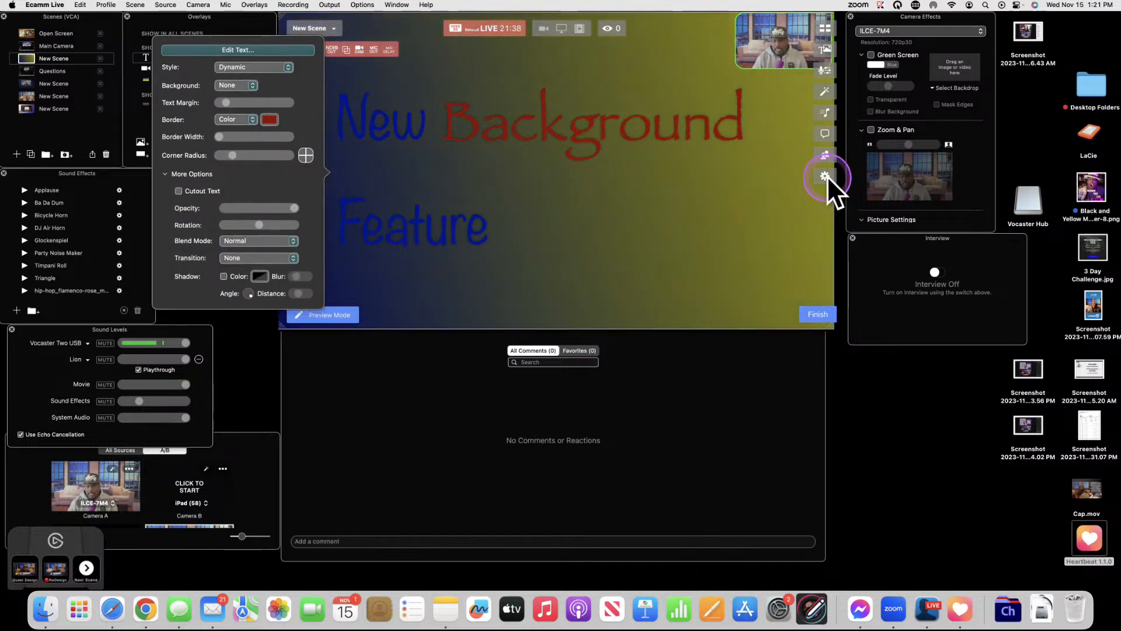
{"action": "double_click", "coordinate": [645, 172]}
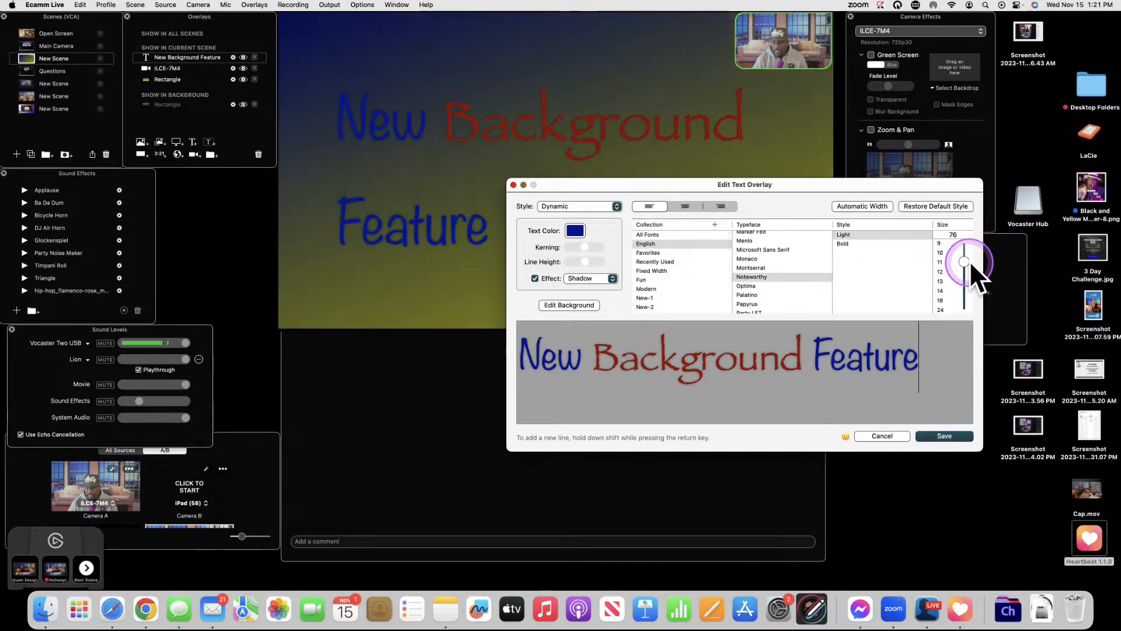
{"action": "left_click_drag", "start_coordinate": [969, 261], "coordinate": [966, 264]}
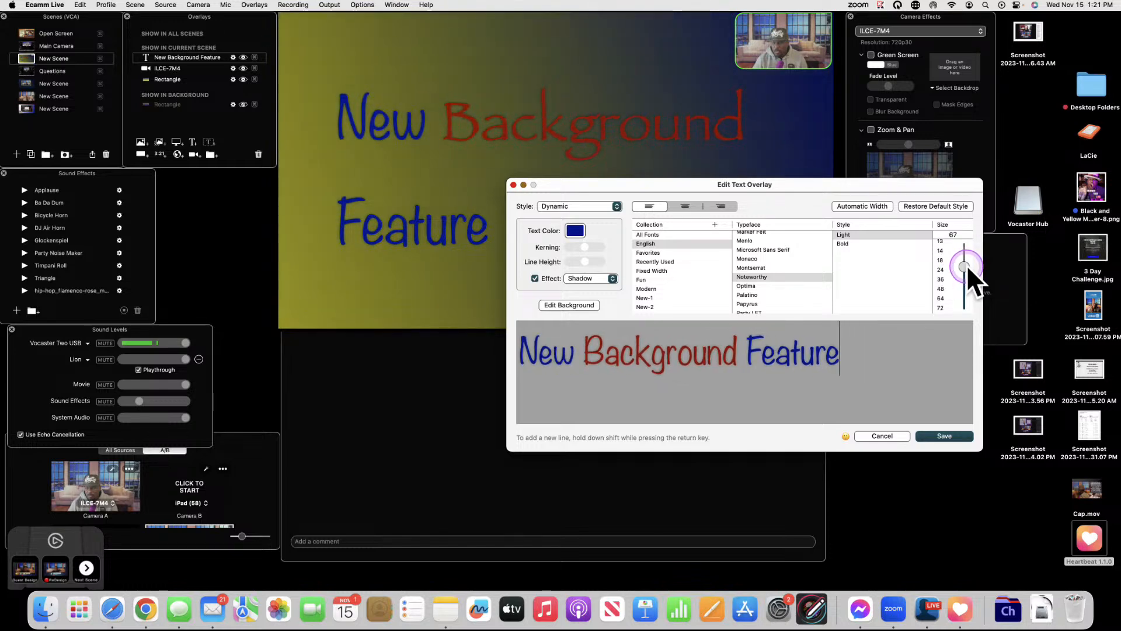
{"action": "key", "text": "Return"}
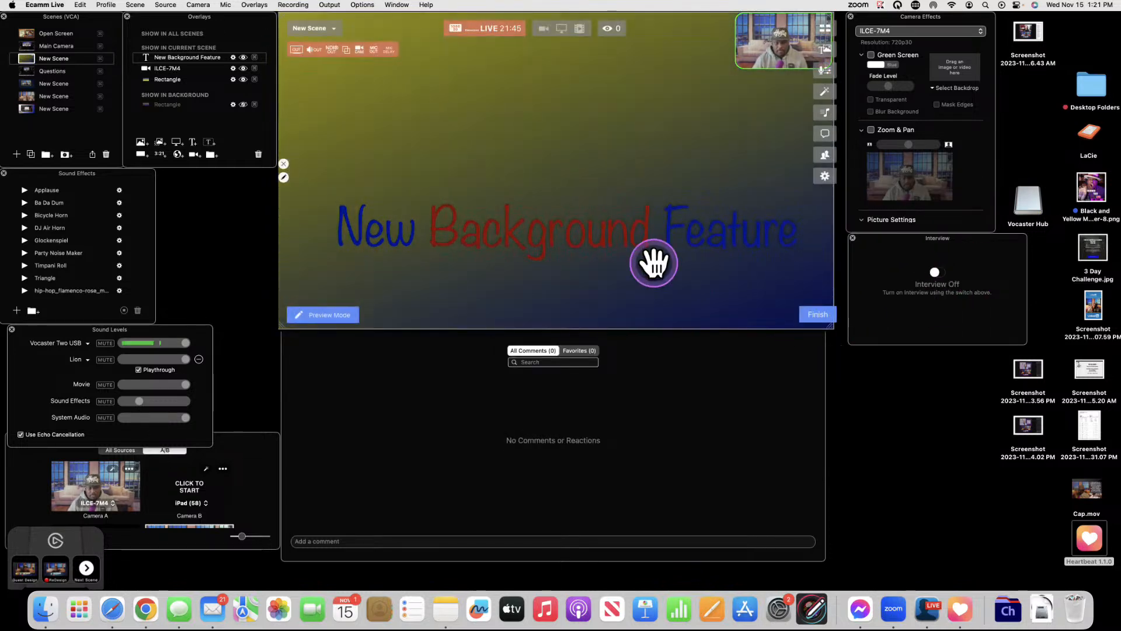
{"action": "left_click_drag", "start_coordinate": [648, 260], "coordinate": [601, 188]}
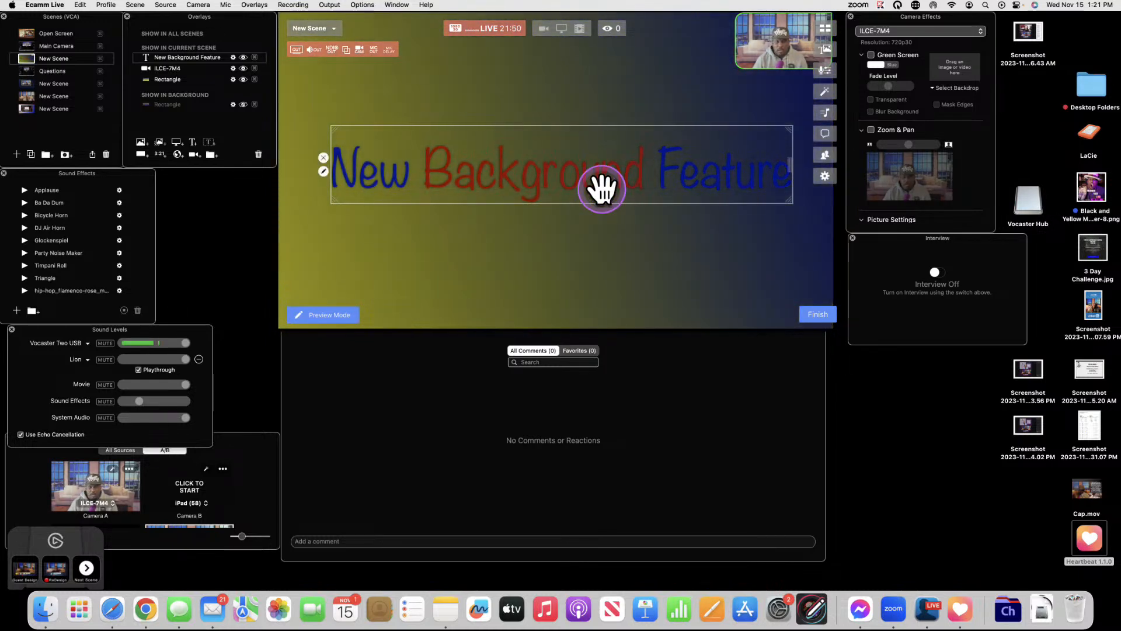
- Change the text overlay's background from None to Color and move the overlay down slightly in the frame
{"action": "double_click", "coordinate": [542, 166]}
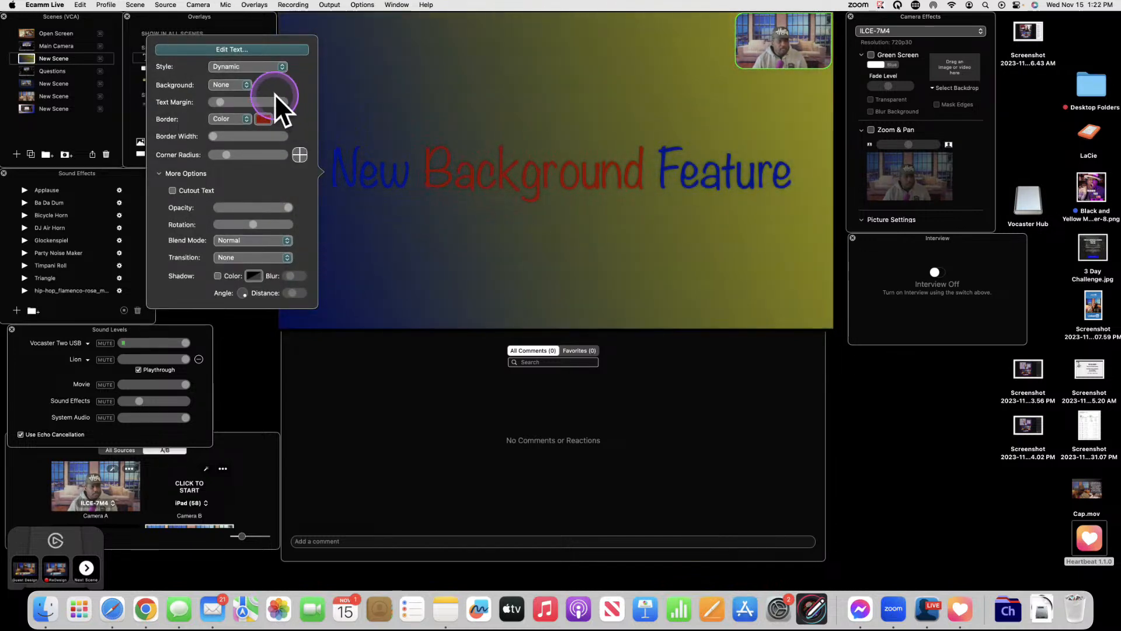
{"action": "left_click", "coordinate": [249, 85]}
{"action": "left_click", "coordinate": [240, 94]}
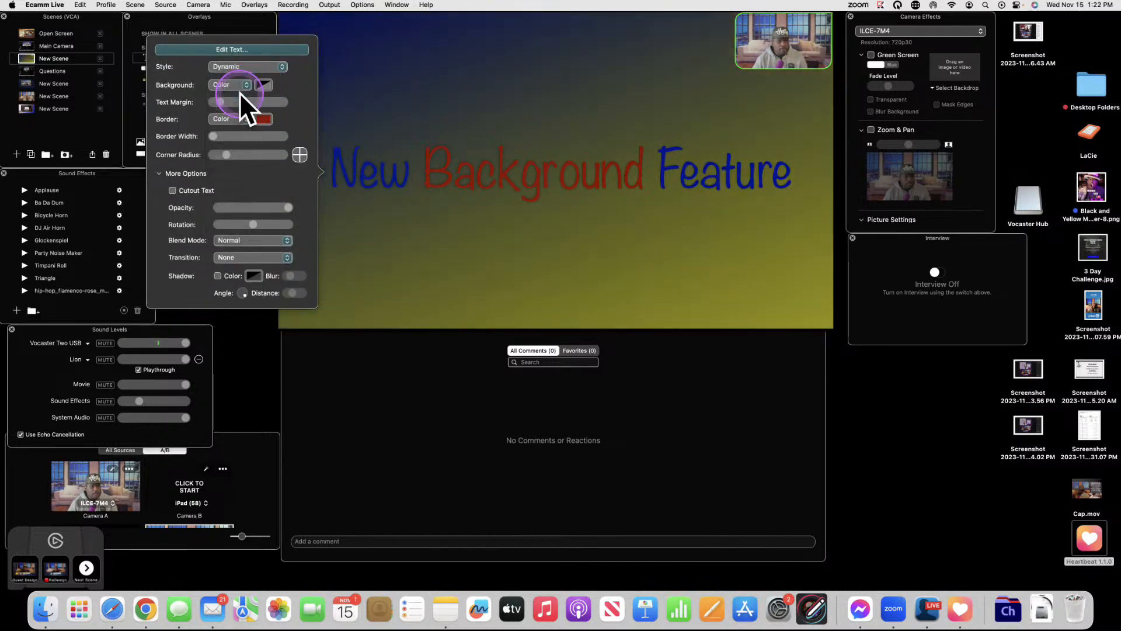
{"action": "left_click_drag", "start_coordinate": [554, 142], "coordinate": [556, 185]}
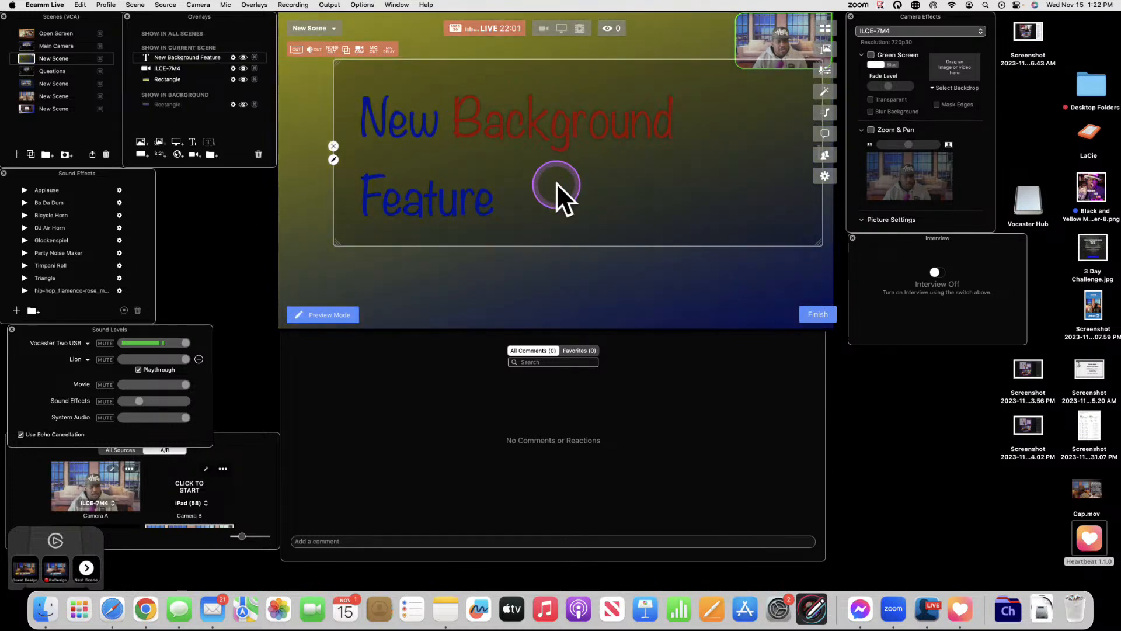
- Try to set the text overlay's background color to Lavender and close its settings
{"action": "left_click", "coordinate": [558, 187]}
{"action": "left_click", "coordinate": [266, 72]}
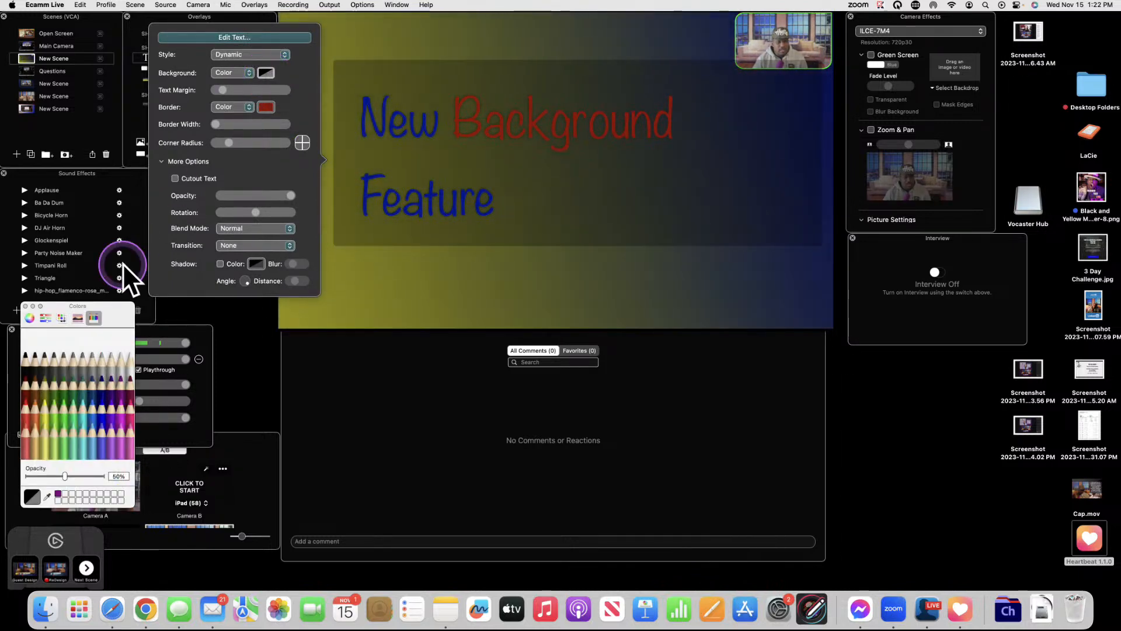
{"action": "left_click", "coordinate": [116, 433]}
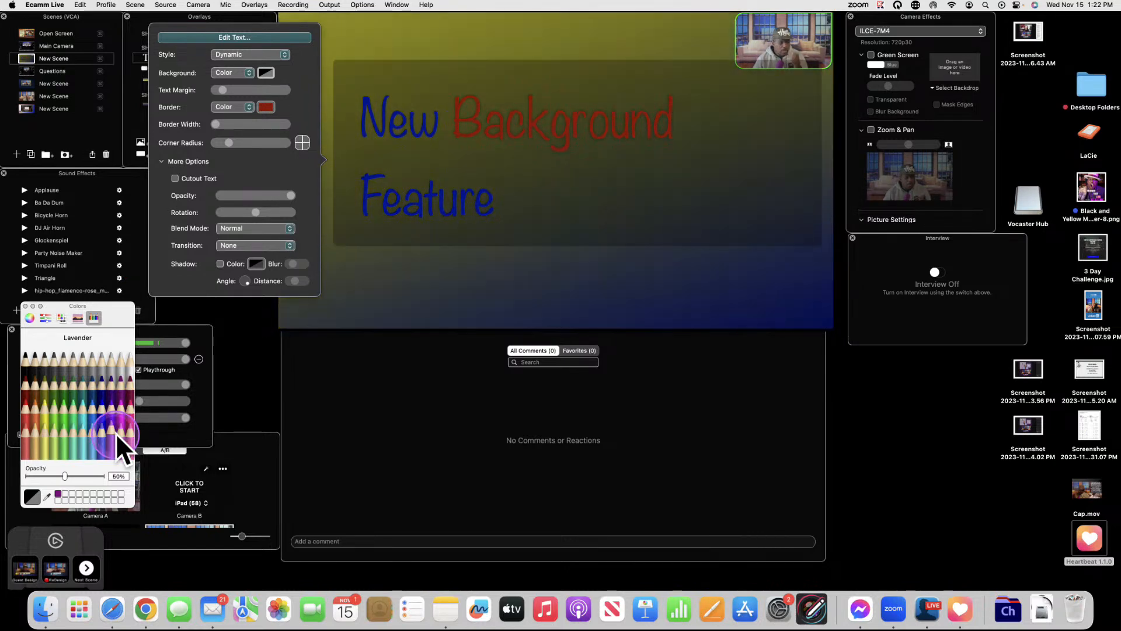
{"action": "left_click", "coordinate": [382, 165]}
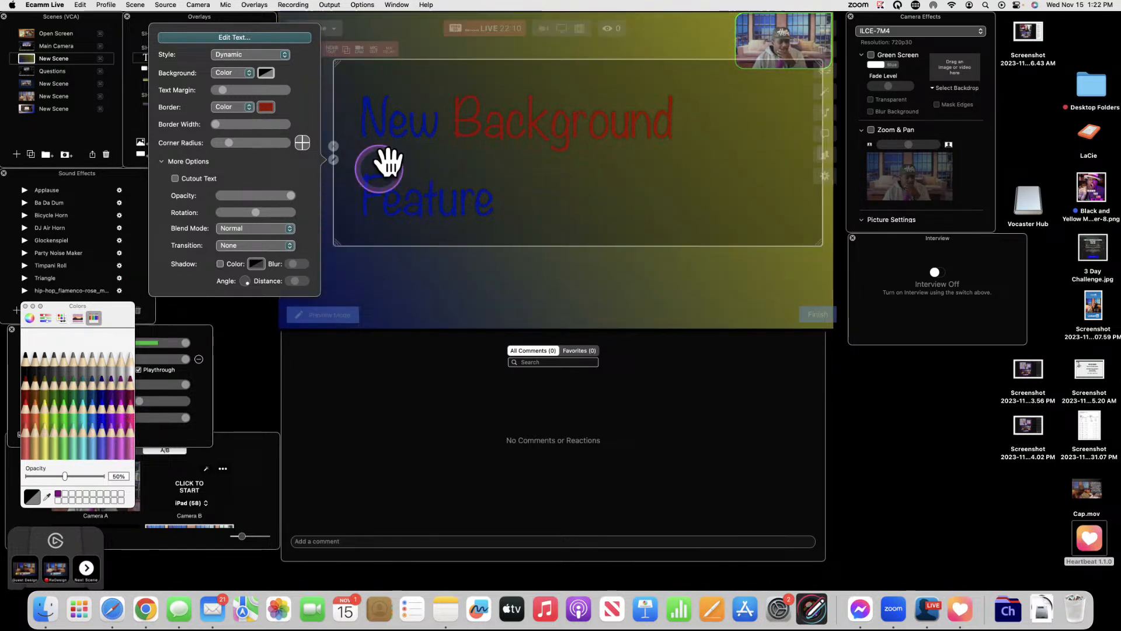
{"action": "left_click", "coordinate": [478, 126]}
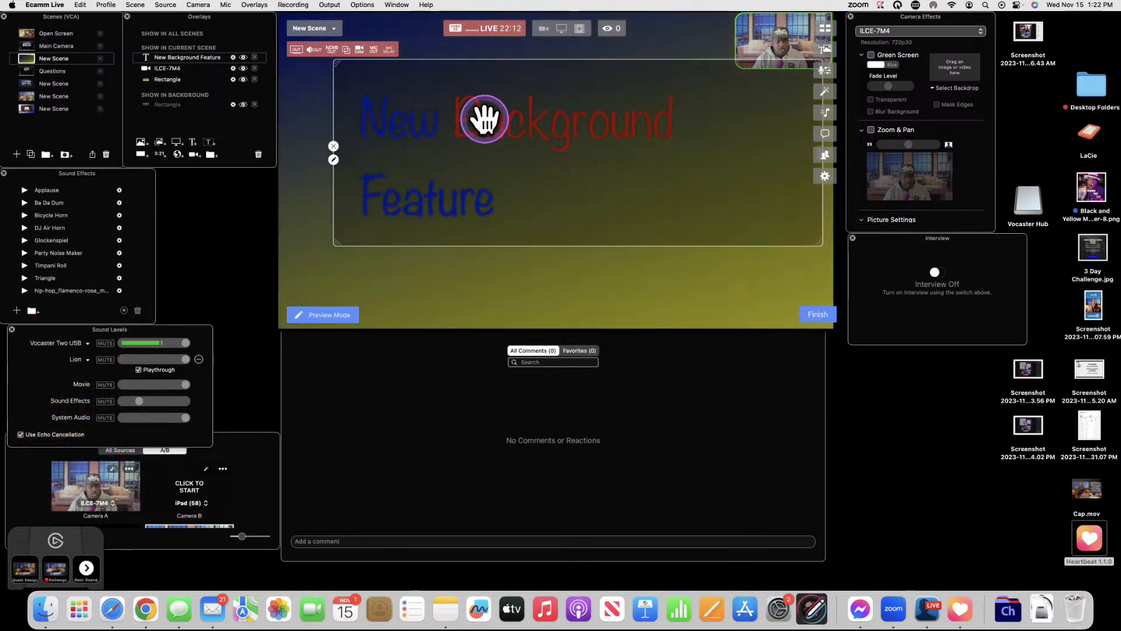
- Color the word "Background" in the text overlay Midnight and save the overlay
{"action": "double_click", "coordinate": [485, 118]}
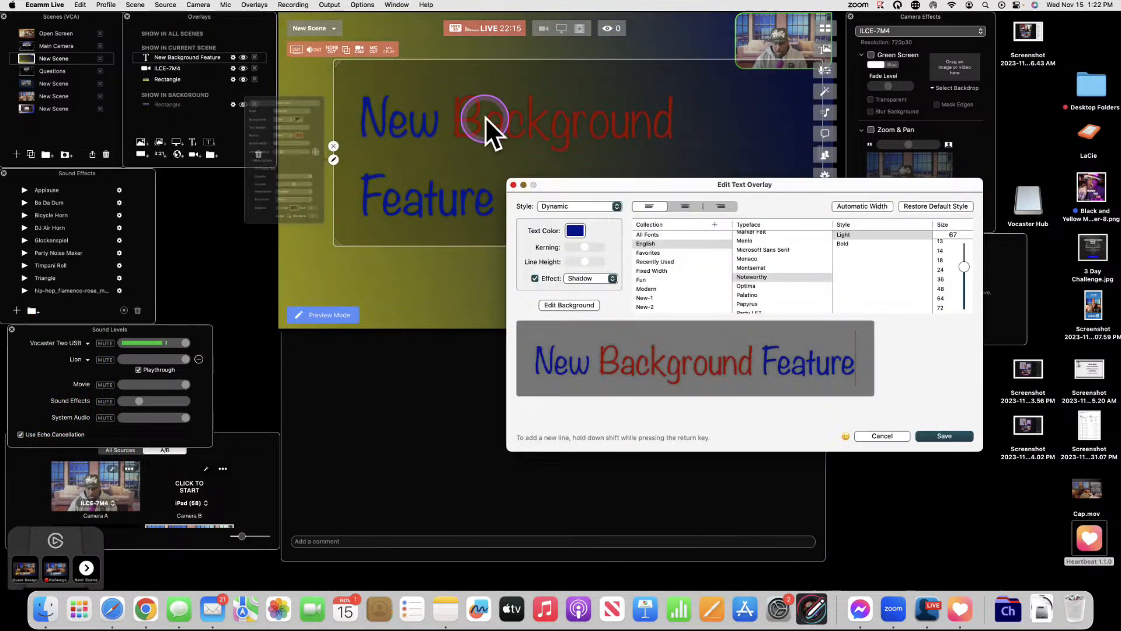
{"action": "left_click_drag", "start_coordinate": [603, 359], "coordinate": [760, 358]}
{"action": "left_click", "coordinate": [574, 230]}
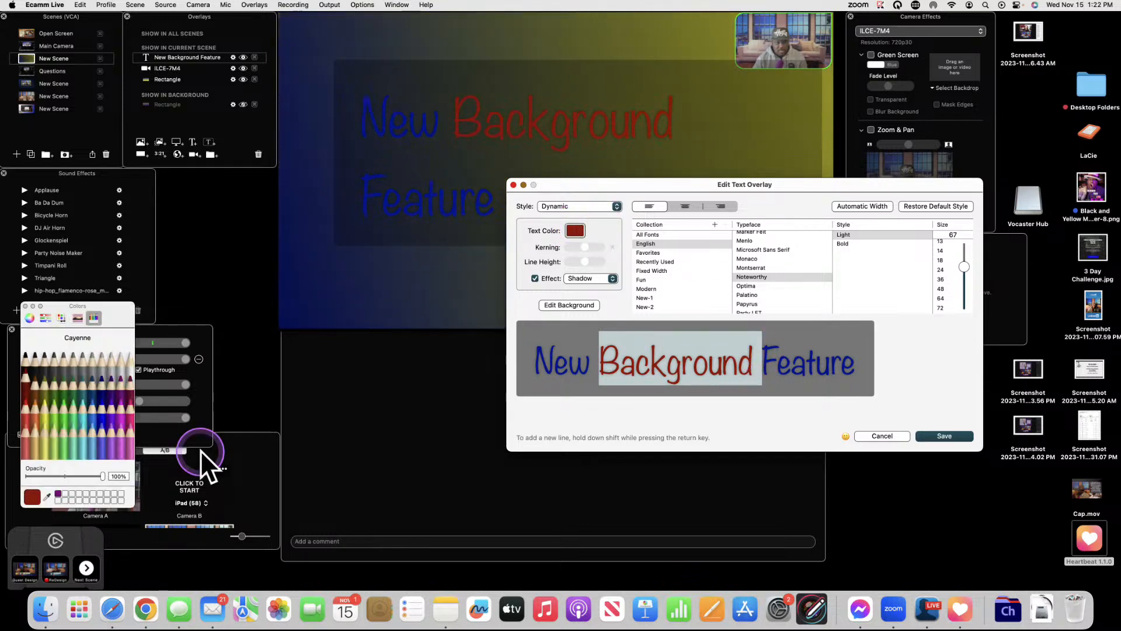
{"action": "left_click", "coordinate": [100, 383]}
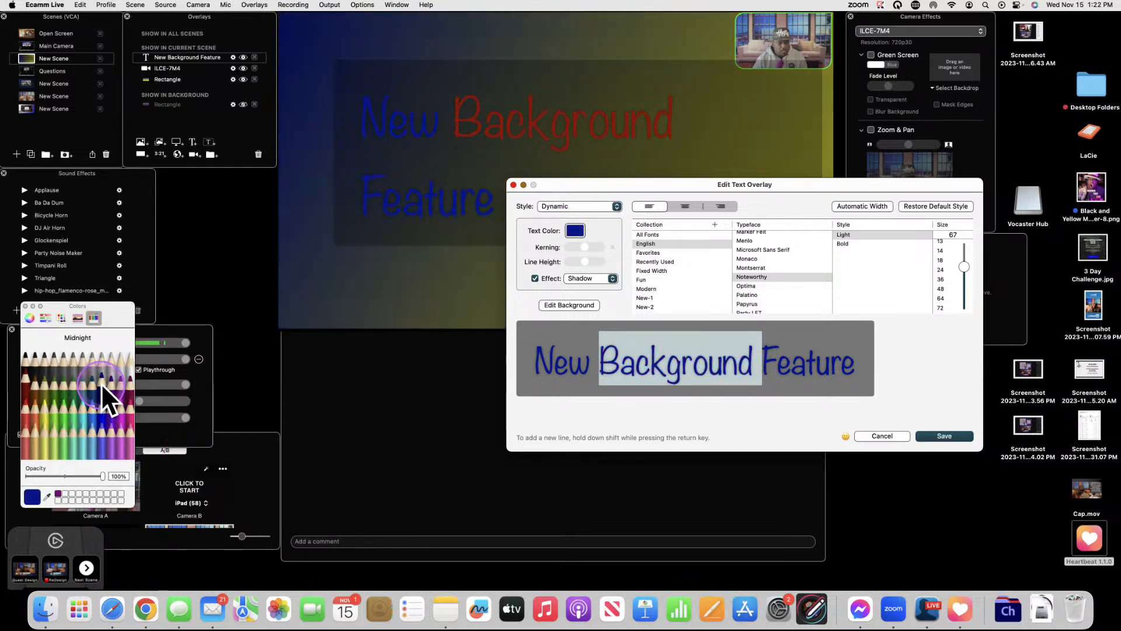
{"action": "left_click", "coordinate": [937, 432]}
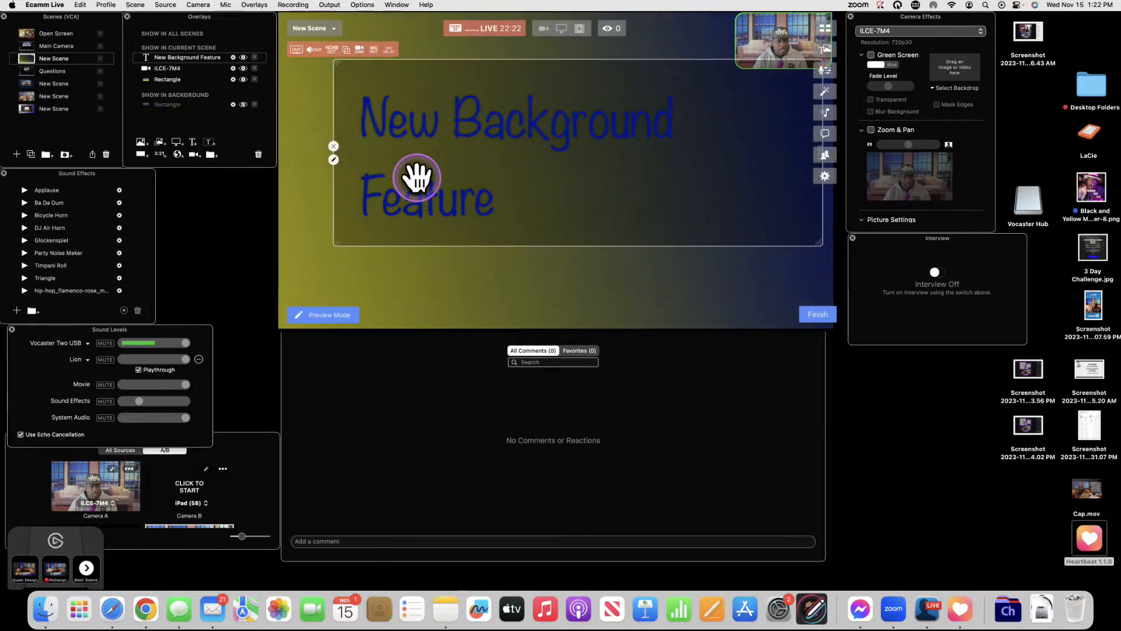
- Set the text overlay's background color to Cayenne and move the overlay to the upper right of the frame
{"action": "left_click", "coordinate": [332, 159]}
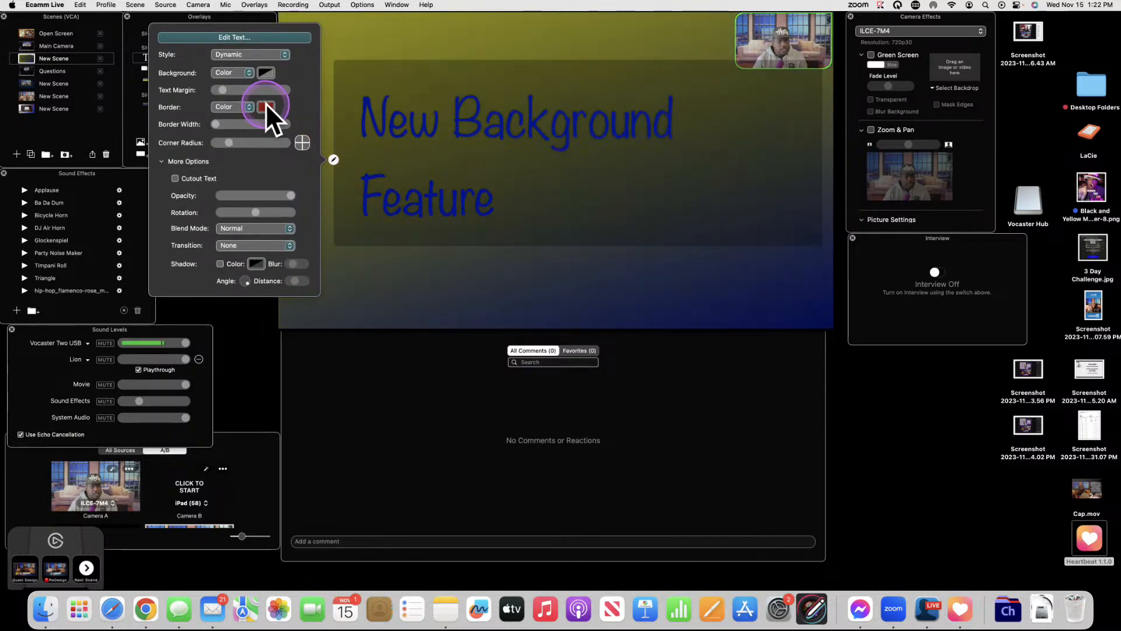
{"action": "left_click", "coordinate": [266, 73]}
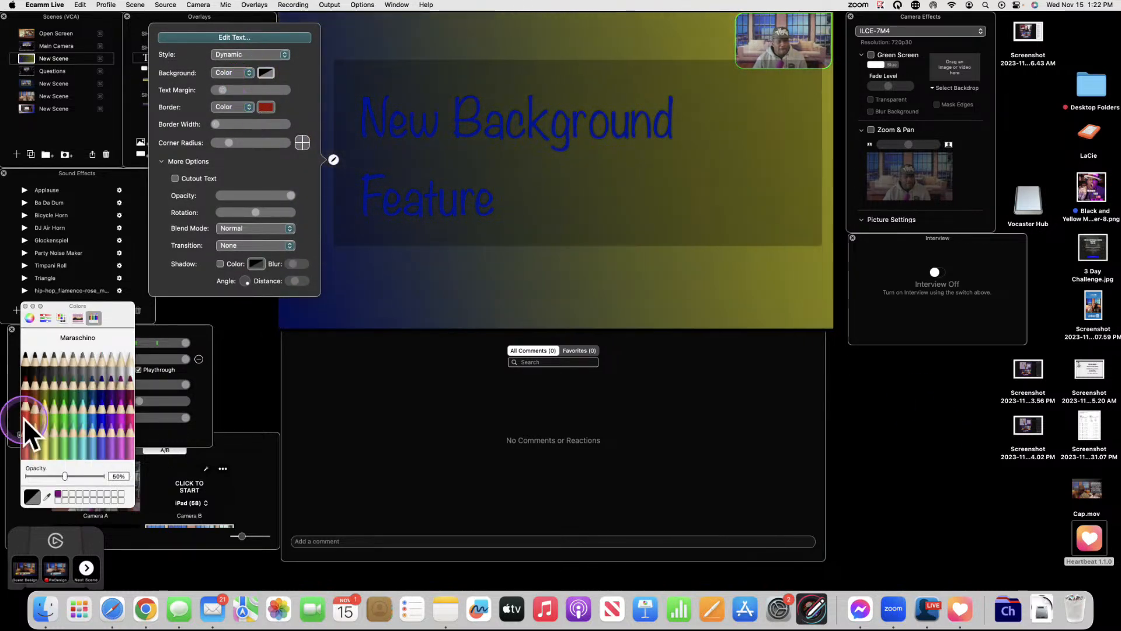
{"action": "left_click", "coordinate": [25, 384]}
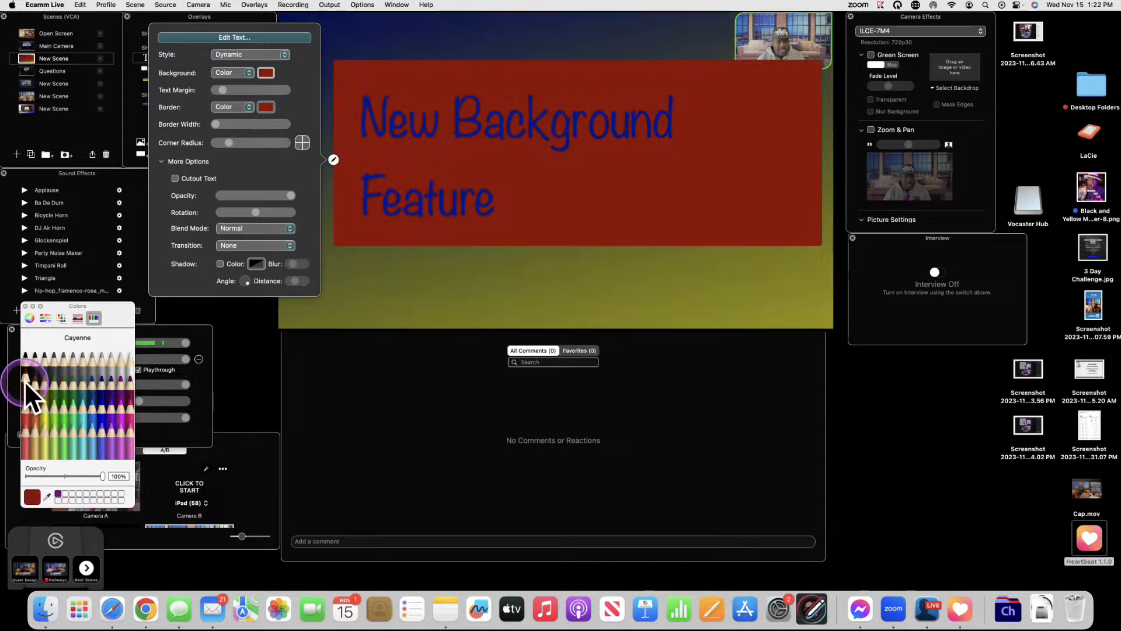
{"action": "left_click_drag", "start_coordinate": [593, 157], "coordinate": [641, 113]}
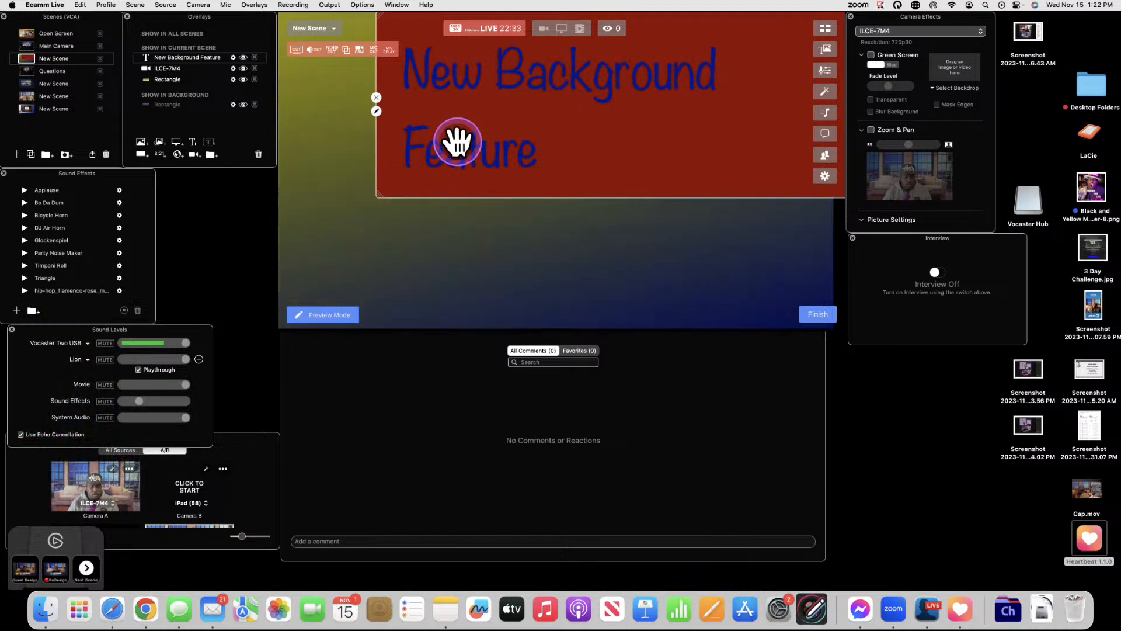
- Move the text overlay to the middle of the frame, reduce its font size to fit one line, and save it
{"action": "left_click_drag", "start_coordinate": [591, 143], "coordinate": [526, 200]}
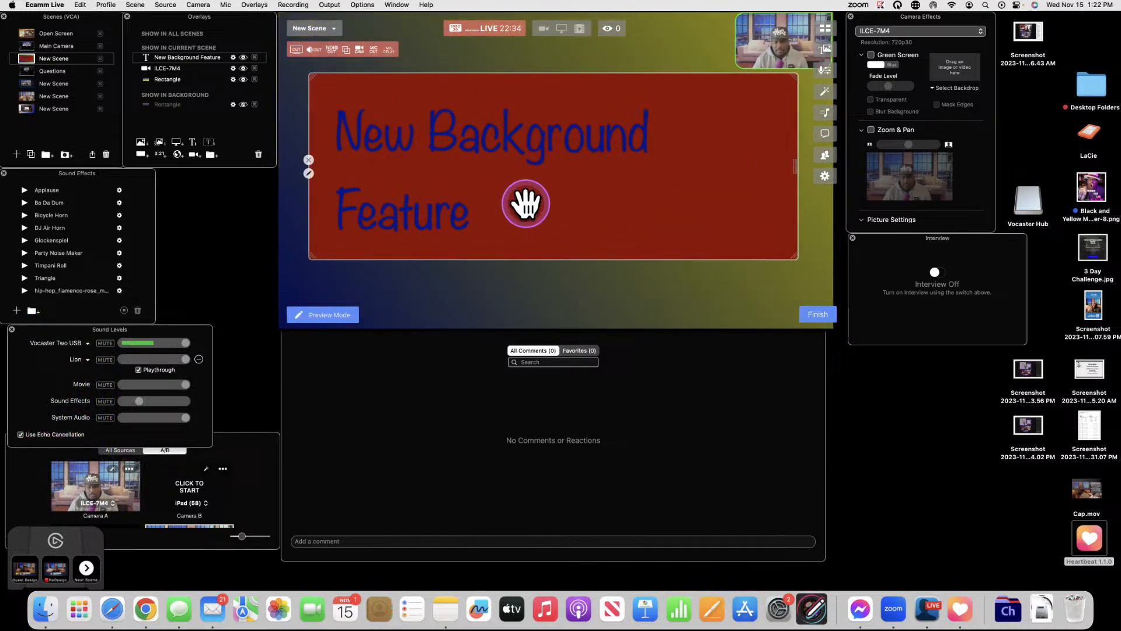
{"action": "left_click", "coordinate": [545, 139]}
{"action": "double_click", "coordinate": [434, 182]}
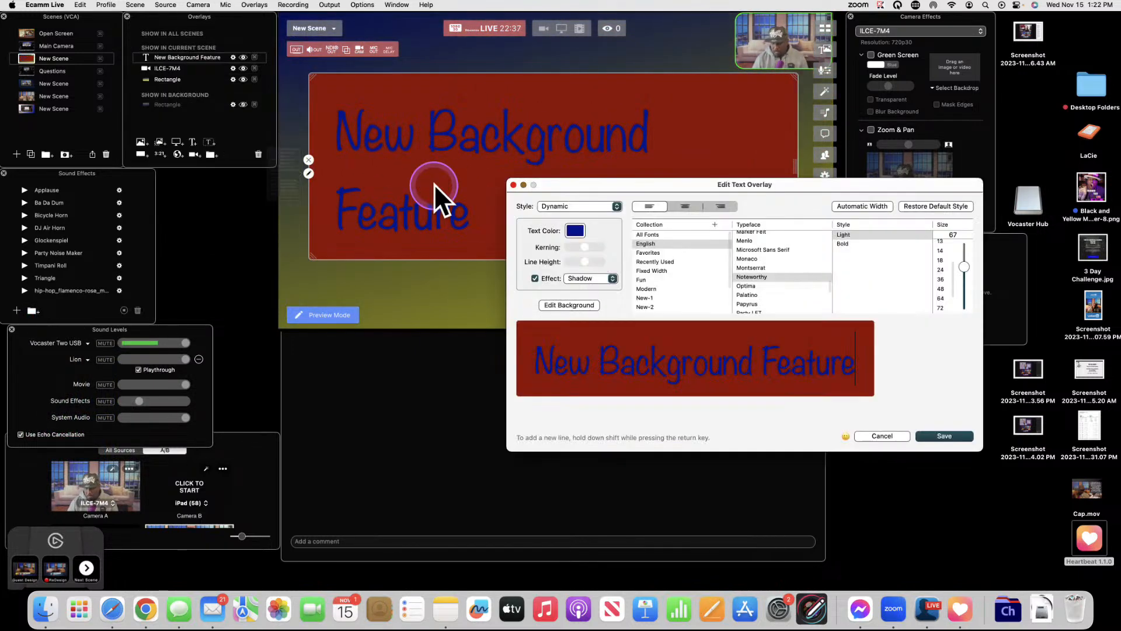
{"action": "left_click_drag", "start_coordinate": [965, 265], "coordinate": [966, 283]}
{"action": "key", "text": "Return"}
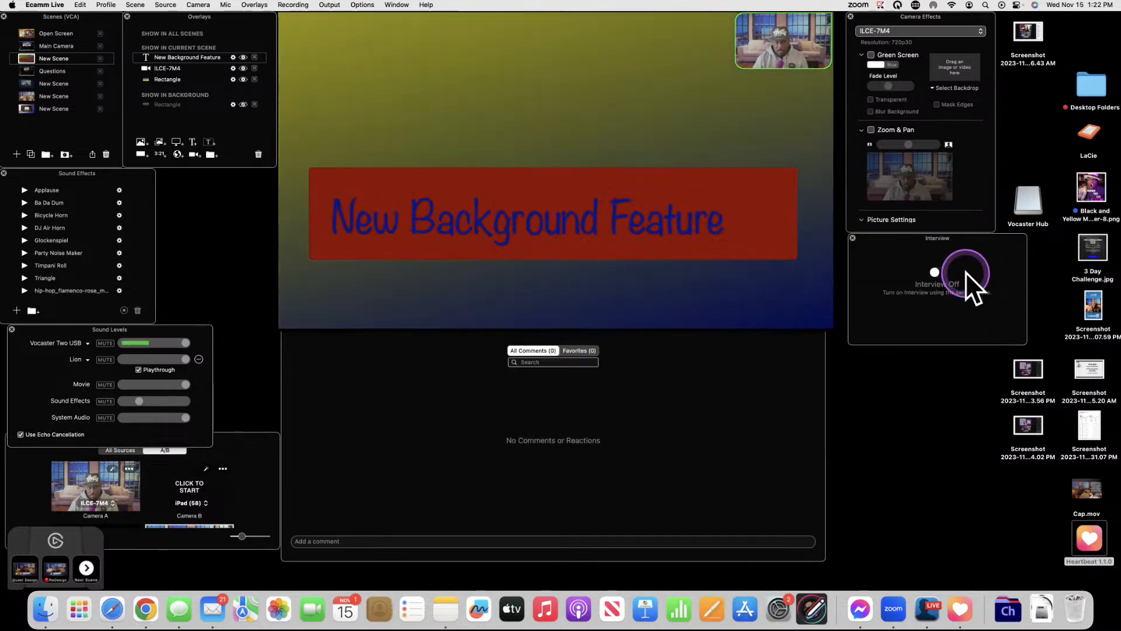
- Move the text overlay up and shrink it slightly, and set its style to Text Box (Shrink)
{"action": "left_click_drag", "start_coordinate": [571, 234], "coordinate": [580, 190]}
{"action": "left_click_drag", "start_coordinate": [329, 213], "coordinate": [380, 200]}
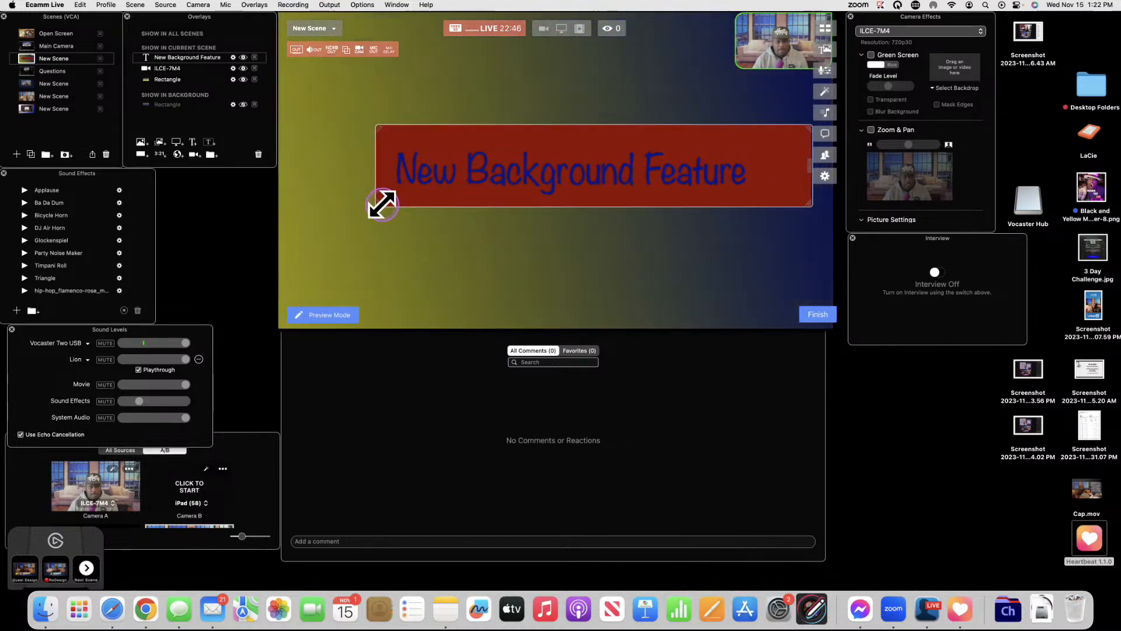
{"action": "double_click", "coordinate": [432, 171]}
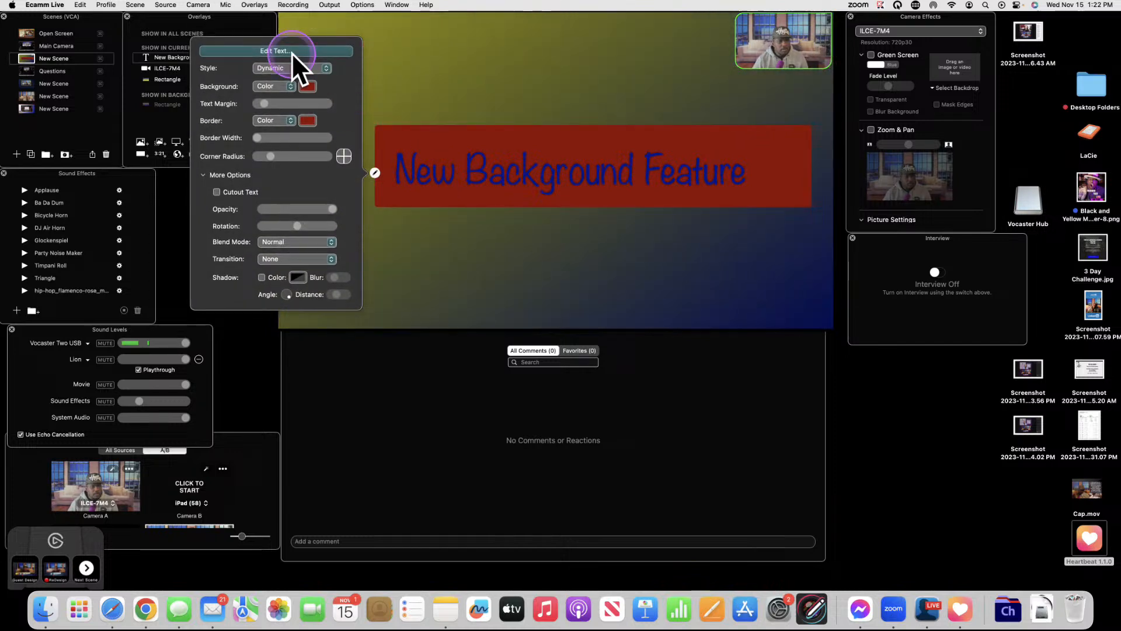
{"action": "left_click", "coordinate": [325, 68]}
{"action": "left_click", "coordinate": [315, 78]}
{"action": "left_click", "coordinate": [396, 220]}
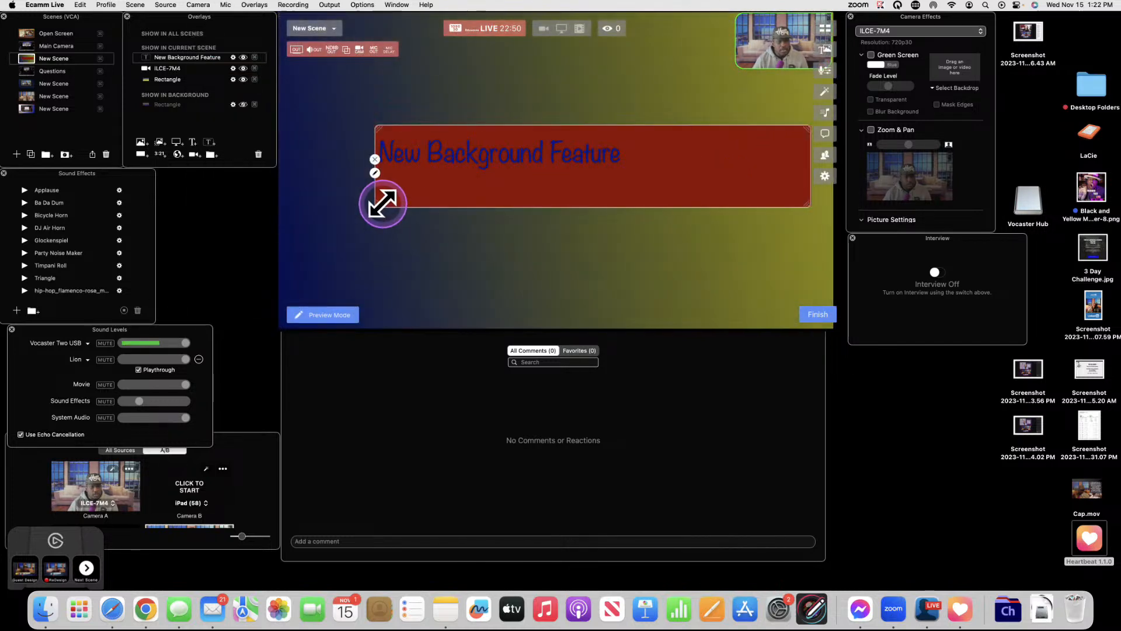
- Narrow the text box to about its text's width, move it to the upper right, and enlarge it until it covers the whole frame
{"action": "left_click_drag", "start_coordinate": [432, 202], "coordinate": [576, 199]}
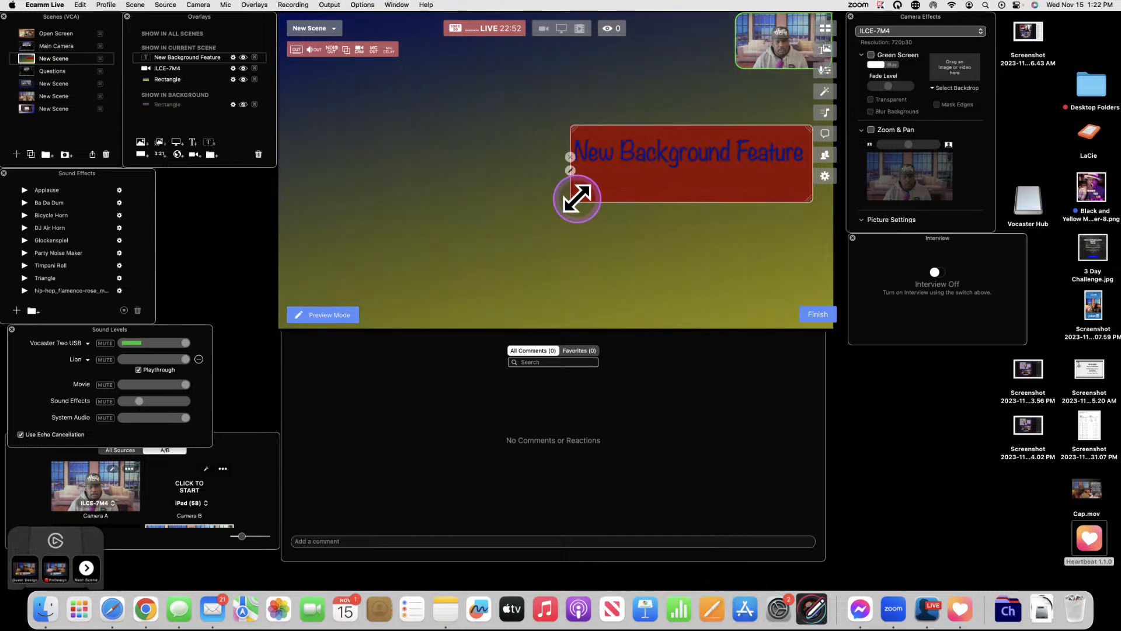
{"action": "left_click_drag", "start_coordinate": [646, 167], "coordinate": [675, 61]}
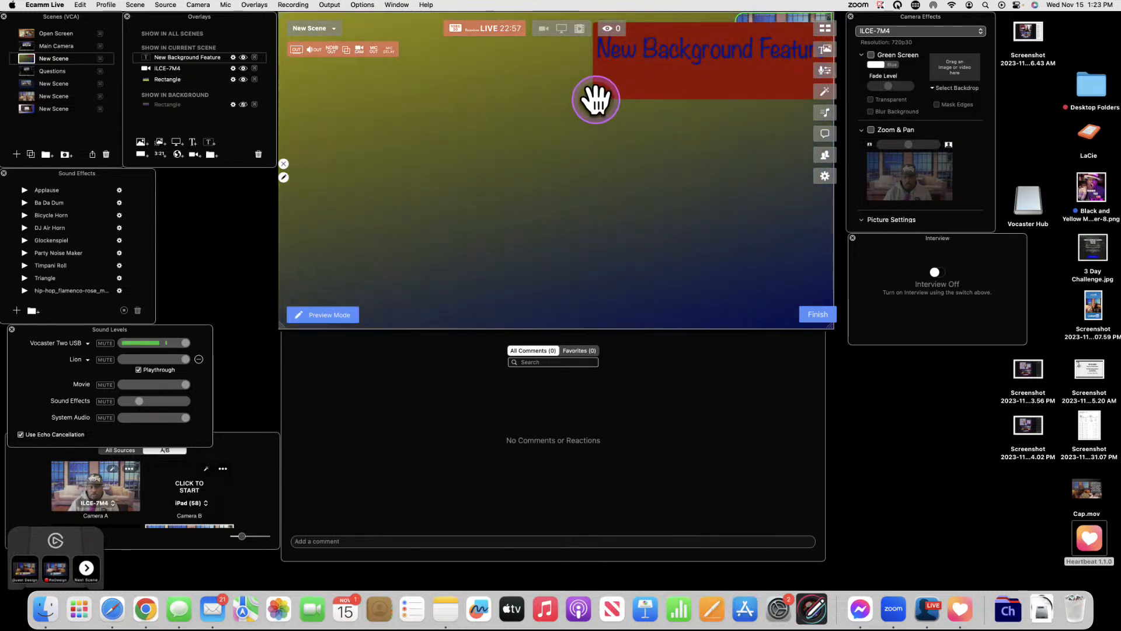
{"action": "left_click_drag", "start_coordinate": [596, 97], "coordinate": [285, 237]}
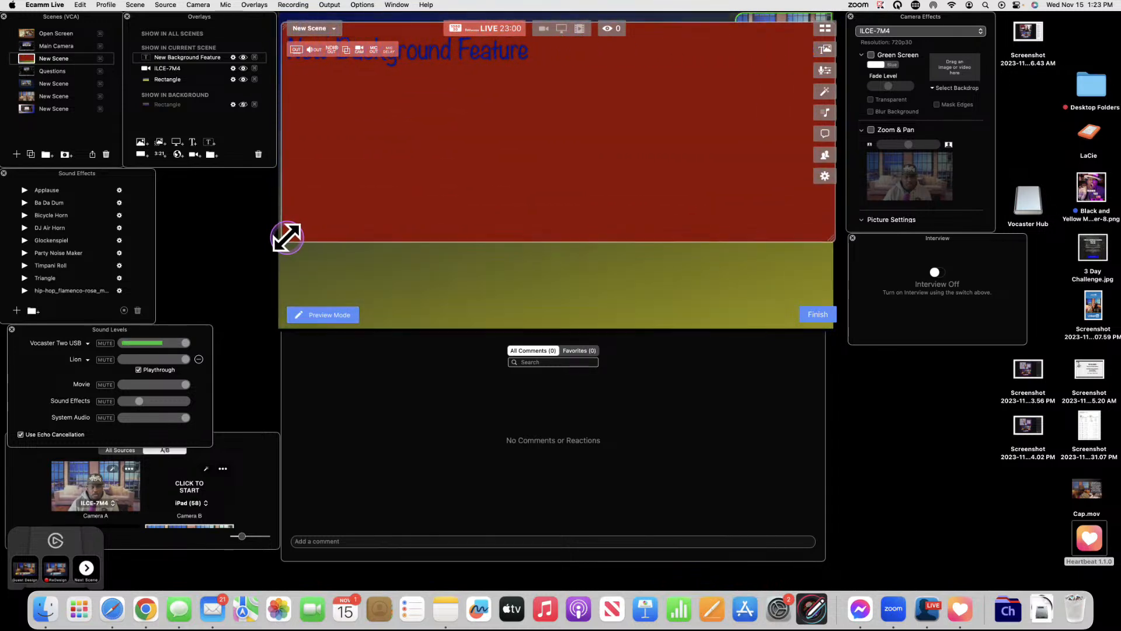
{"action": "left_click_drag", "start_coordinate": [436, 55], "coordinate": [546, 120]}
{"action": "left_click", "coordinate": [438, 57]}
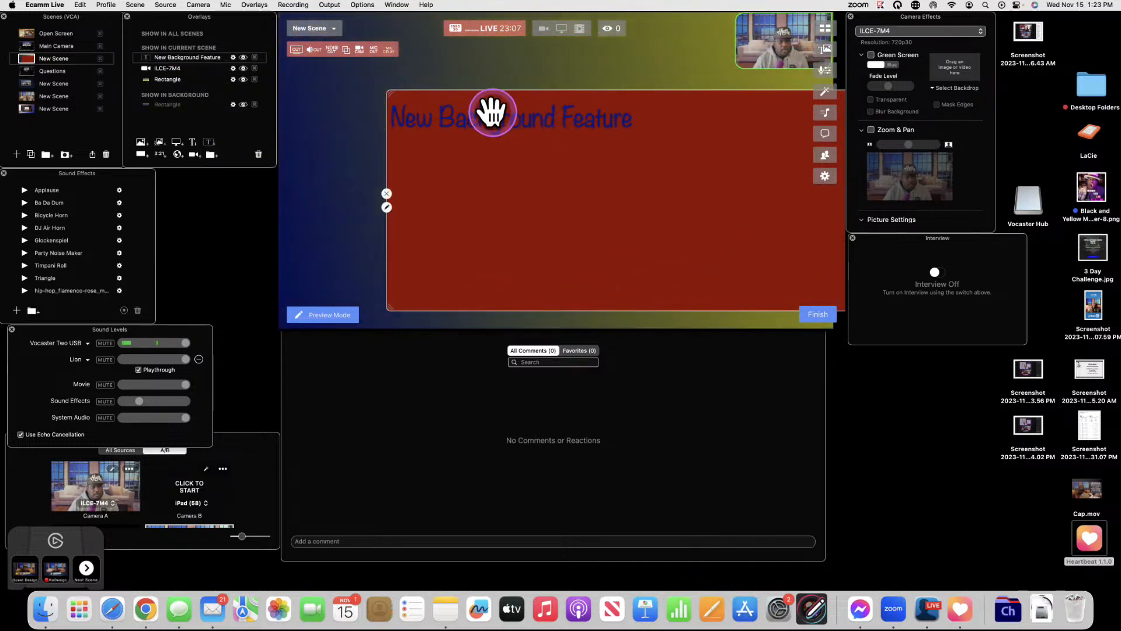
{"action": "left_click_drag", "start_coordinate": [388, 93], "coordinate": [275, 25]}
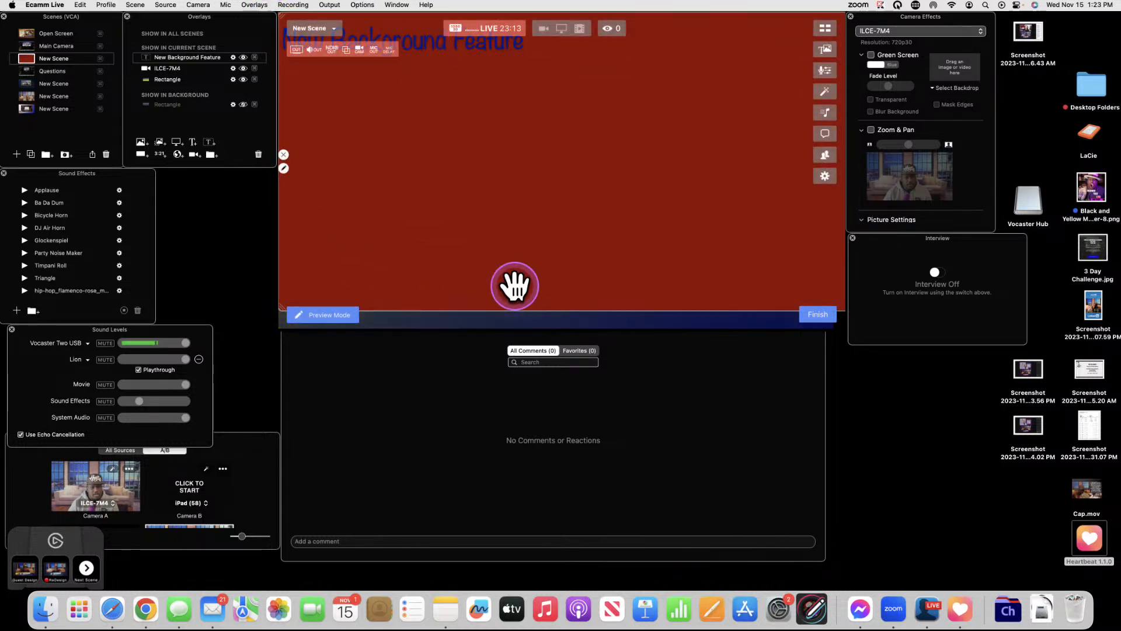
{"action": "left_click_drag", "start_coordinate": [516, 328], "coordinate": [516, 331]}
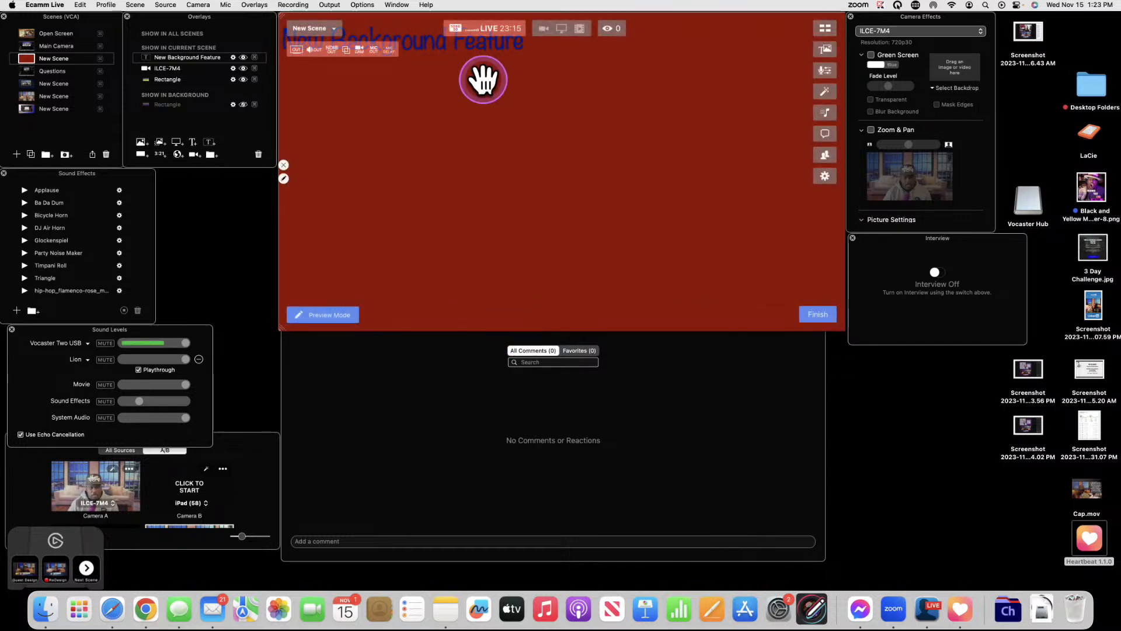
- Set the text overlay's style to Dynamic and enlarge the overlay upward until its text runs past the frame's right edge
{"action": "double_click", "coordinate": [431, 37]}
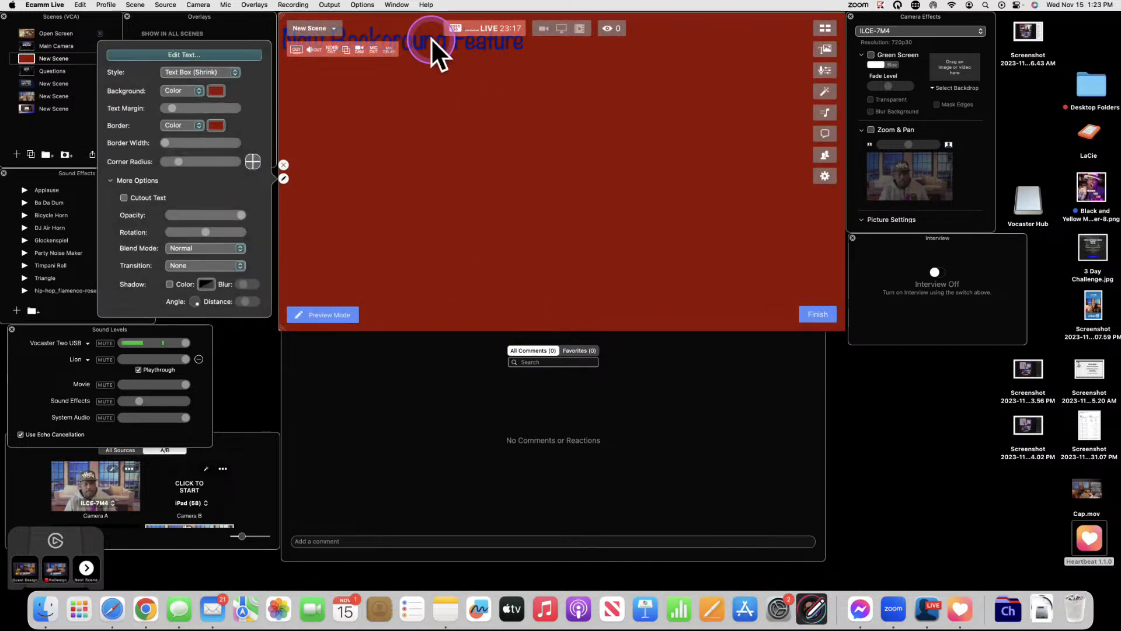
{"action": "left_click", "coordinate": [236, 72]}
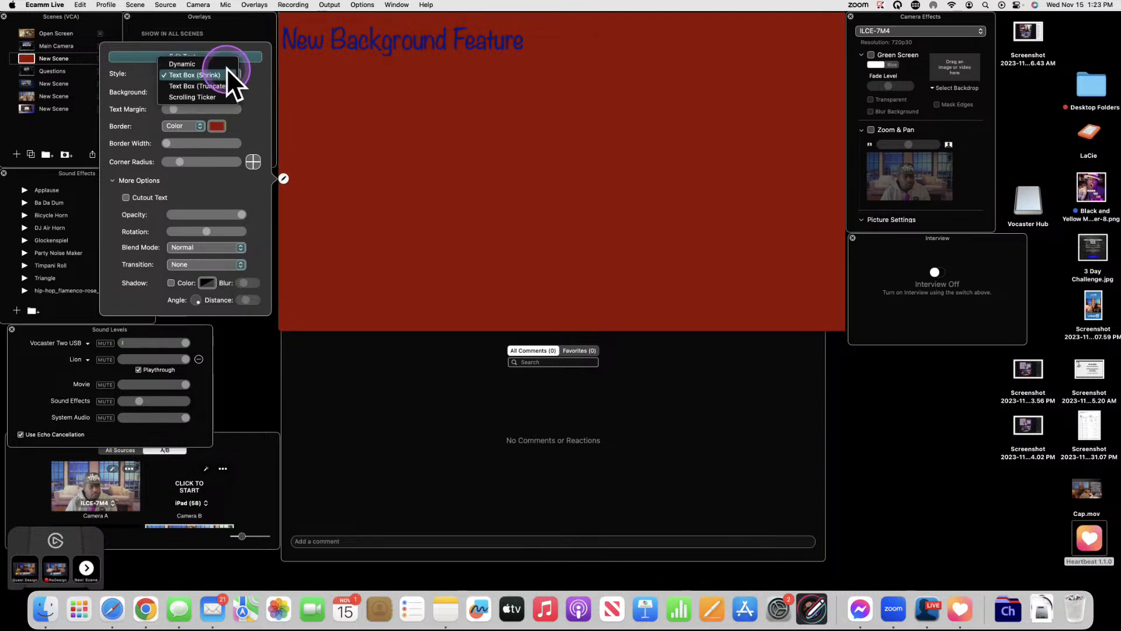
{"action": "left_click", "coordinate": [226, 66]}
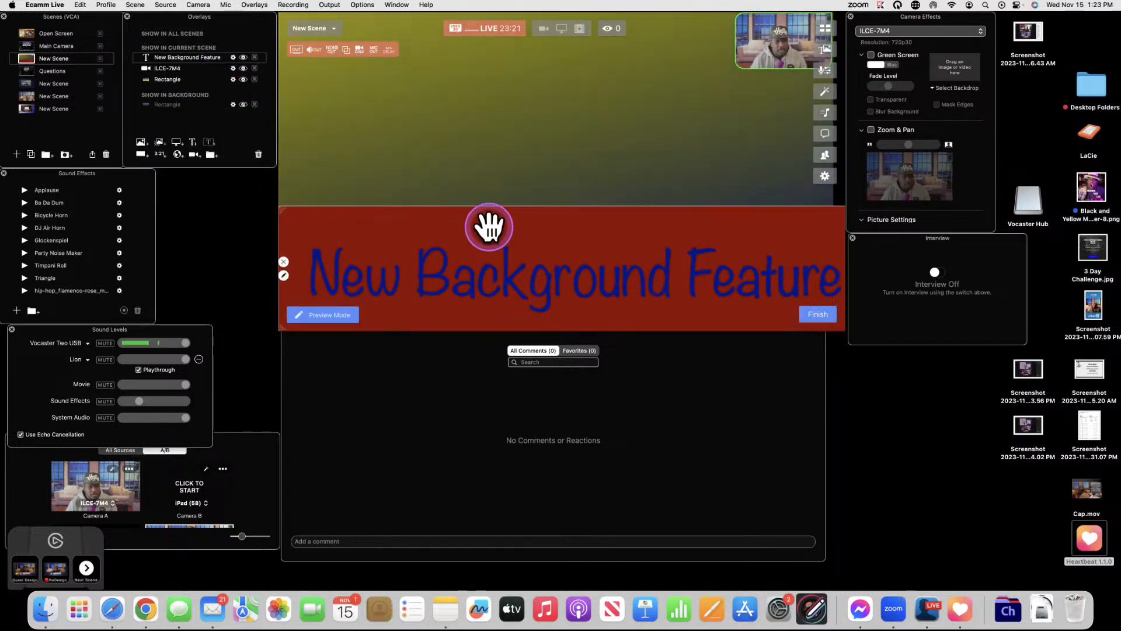
{"action": "left_click_drag", "start_coordinate": [528, 207], "coordinate": [540, 108]}
{"action": "left_click_drag", "start_coordinate": [559, 155], "coordinate": [551, 96]}
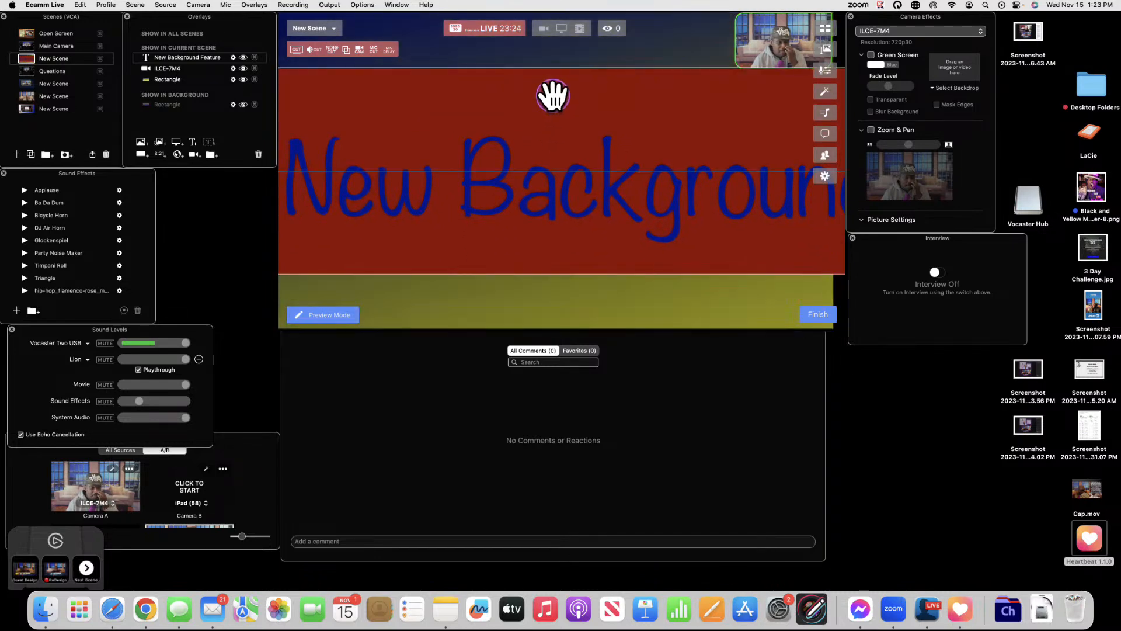
{"action": "left_click_drag", "start_coordinate": [554, 51], "coordinate": [550, 10]}
- Set the text overlay's style to Text Box (Truncate) and move the overlay down in the frame
{"action": "left_click", "coordinate": [517, 85]}
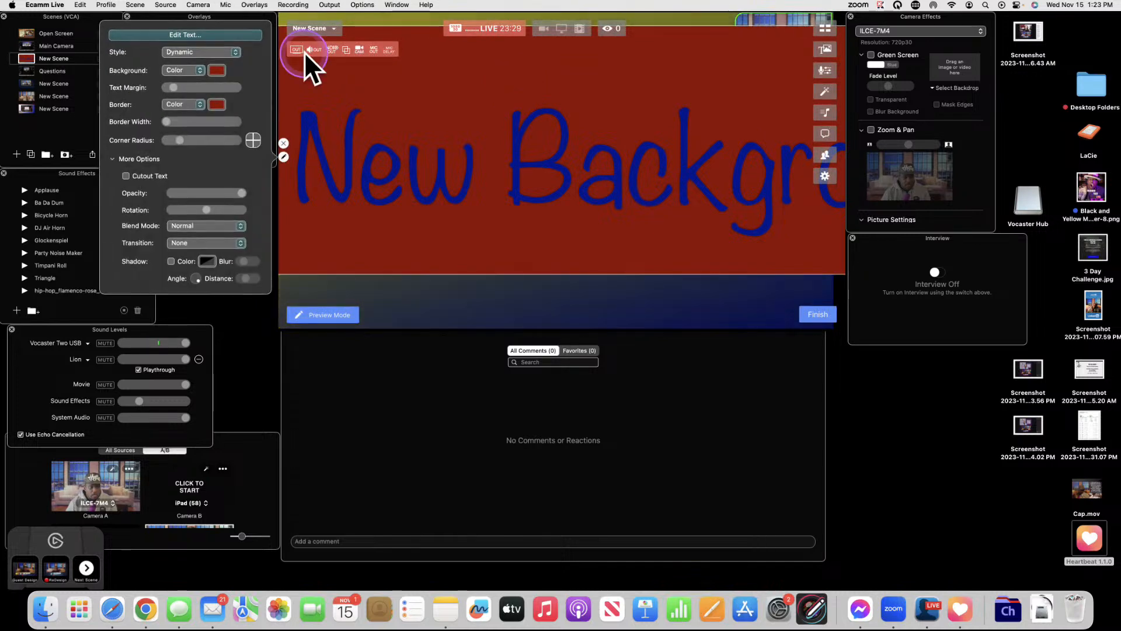
{"action": "left_click", "coordinate": [234, 49]}
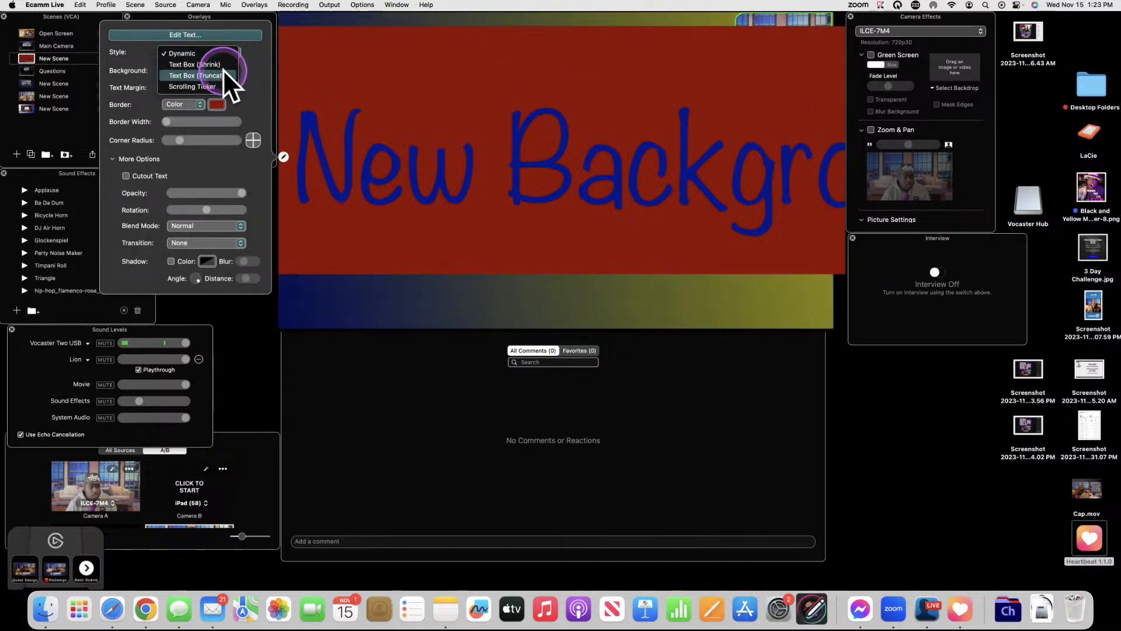
{"action": "left_click", "coordinate": [222, 73]}
{"action": "left_click_drag", "start_coordinate": [421, 137], "coordinate": [467, 85]}
{"action": "left_click", "coordinate": [467, 85]}
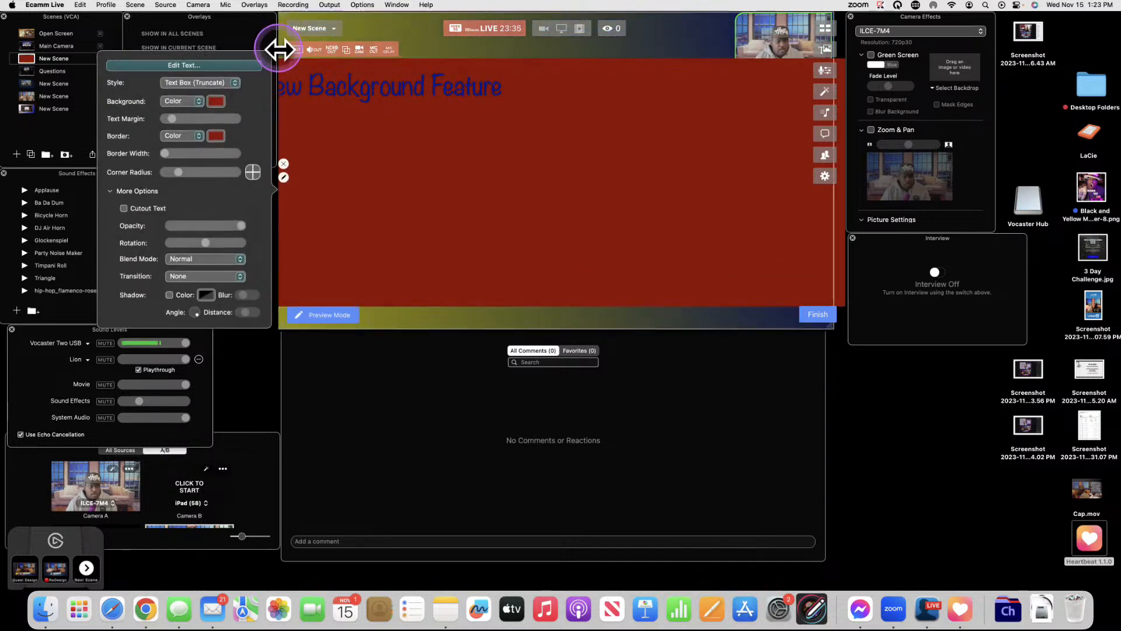
- Set the text overlay's style to Text Box (Shrink), and move and resize it into a smaller box below the camera
{"action": "left_click", "coordinate": [219, 73]}
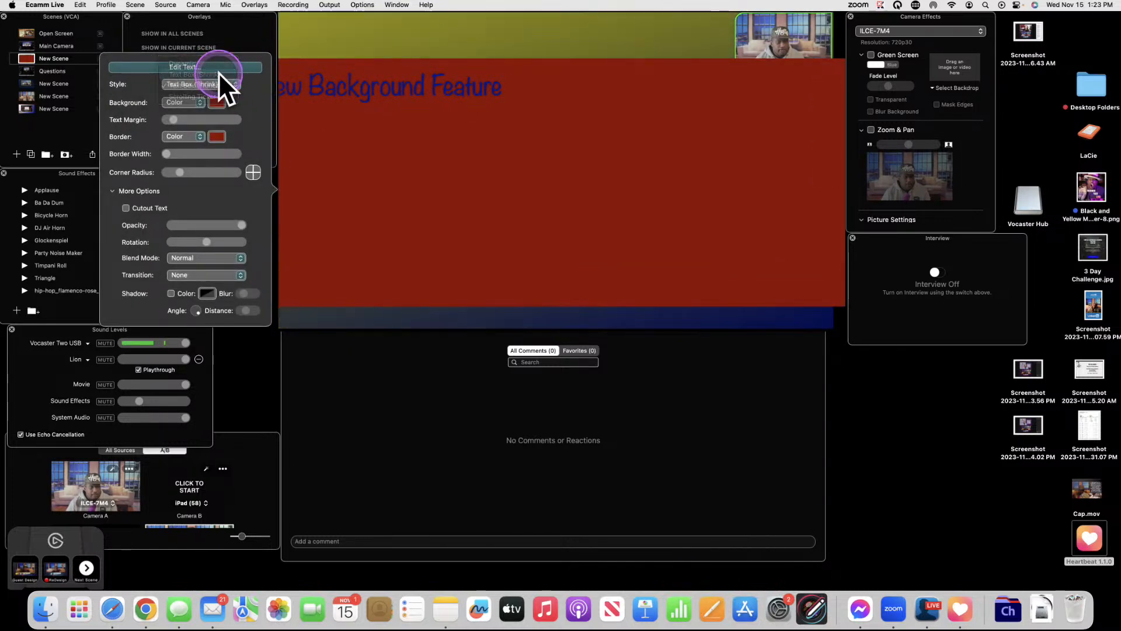
{"action": "left_click", "coordinate": [298, 93]}
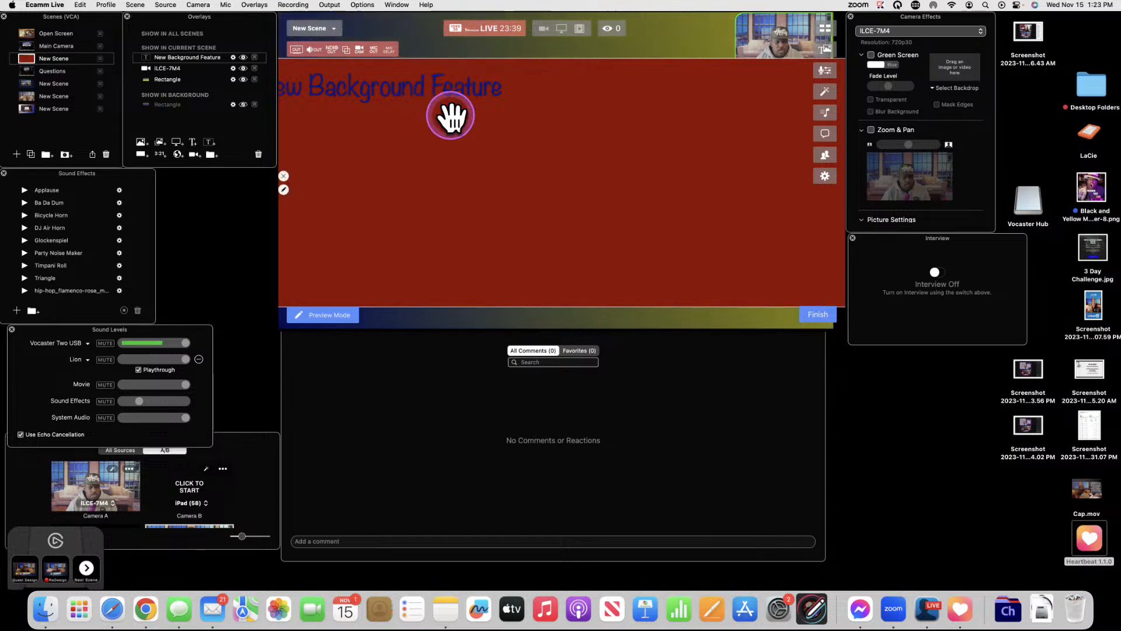
{"action": "left_click_drag", "start_coordinate": [450, 117], "coordinate": [679, 57]}
{"action": "scroll", "coordinate": [596, 162], "scroll_direction": "down", "scroll_amount": 5}
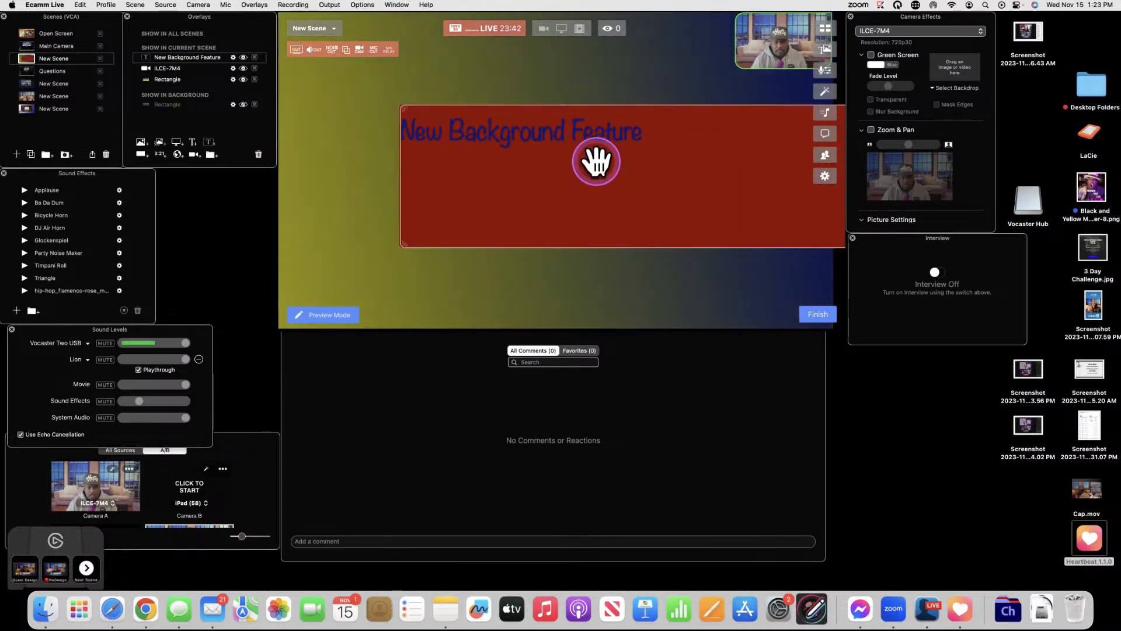
{"action": "scroll", "coordinate": [596, 162], "scroll_direction": "up", "scroll_amount": 1}
{"action": "left_click_drag", "start_coordinate": [594, 161], "coordinate": [638, 142]}
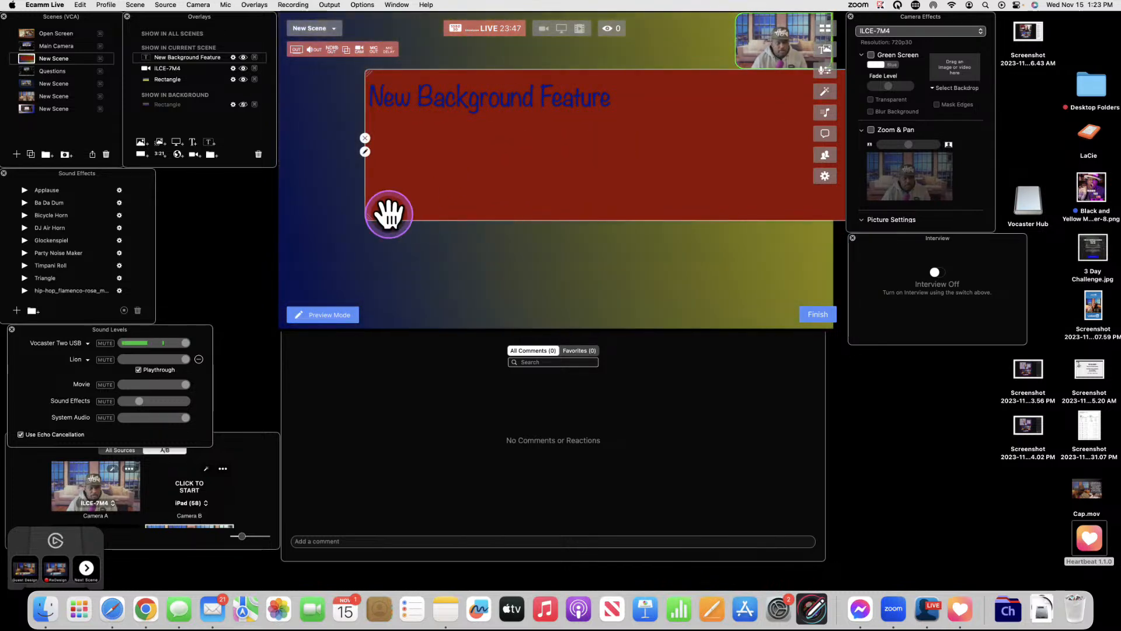
- Enlarge the text box downward and toward the upper left until its red background fills the whole frame
{"action": "left_click_drag", "start_coordinate": [371, 217], "coordinate": [366, 329]}
{"action": "left_click_drag", "start_coordinate": [455, 212], "coordinate": [450, 212]}
{"action": "left_click_drag", "start_coordinate": [394, 217], "coordinate": [385, 220]}
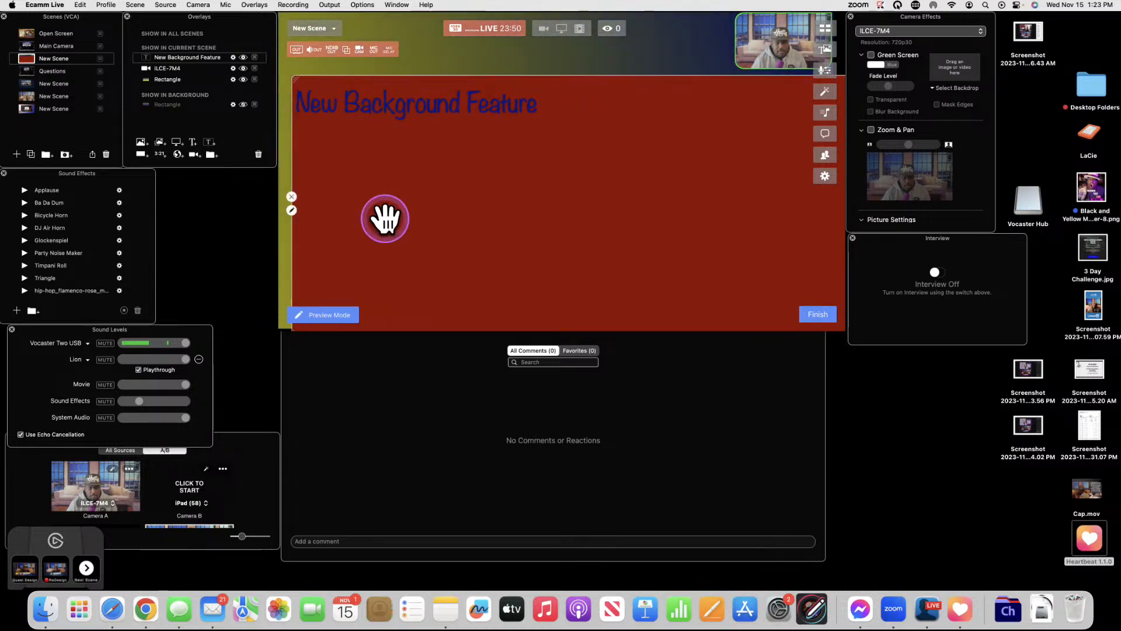
{"action": "left_click_drag", "start_coordinate": [291, 78], "coordinate": [269, 22]}
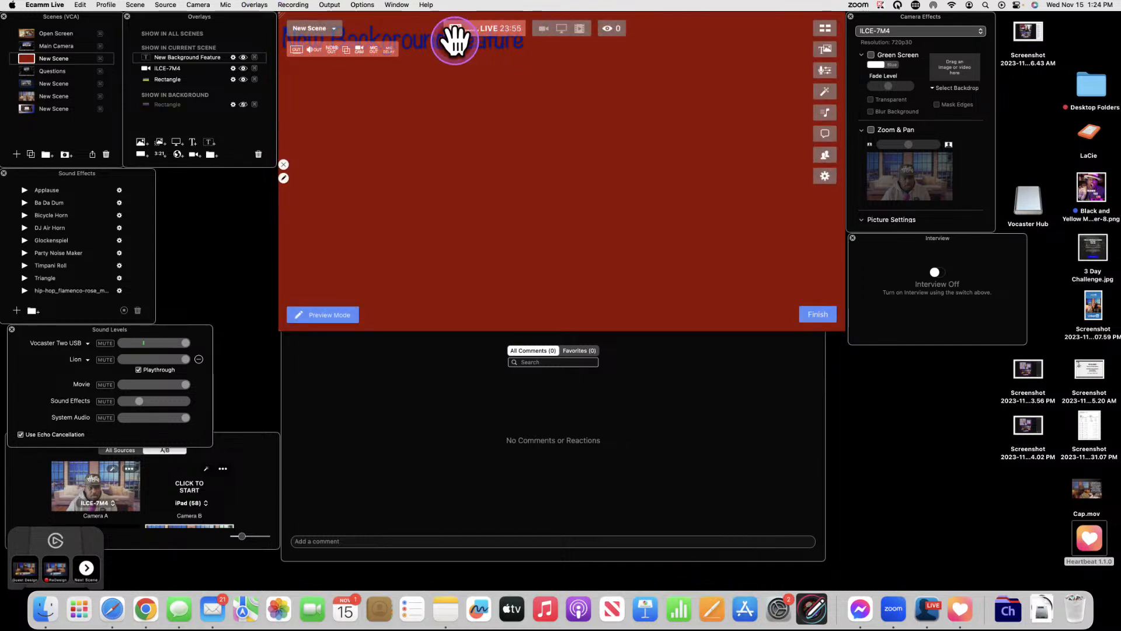
{"action": "left_click", "coordinate": [428, 40]}
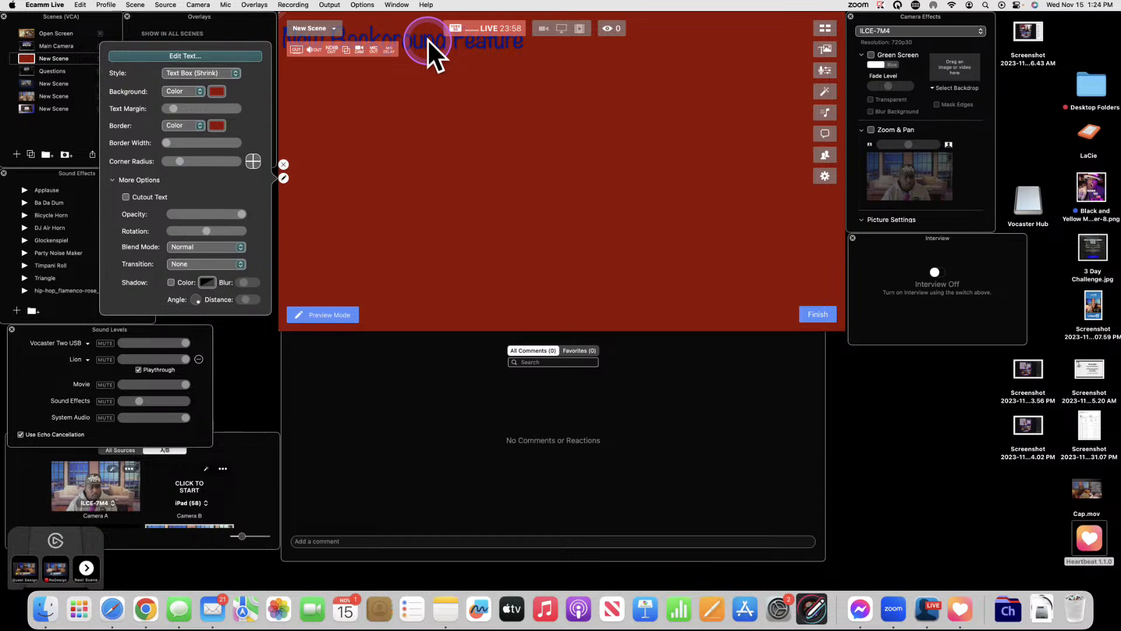
{"action": "left_click", "coordinate": [435, 105]}
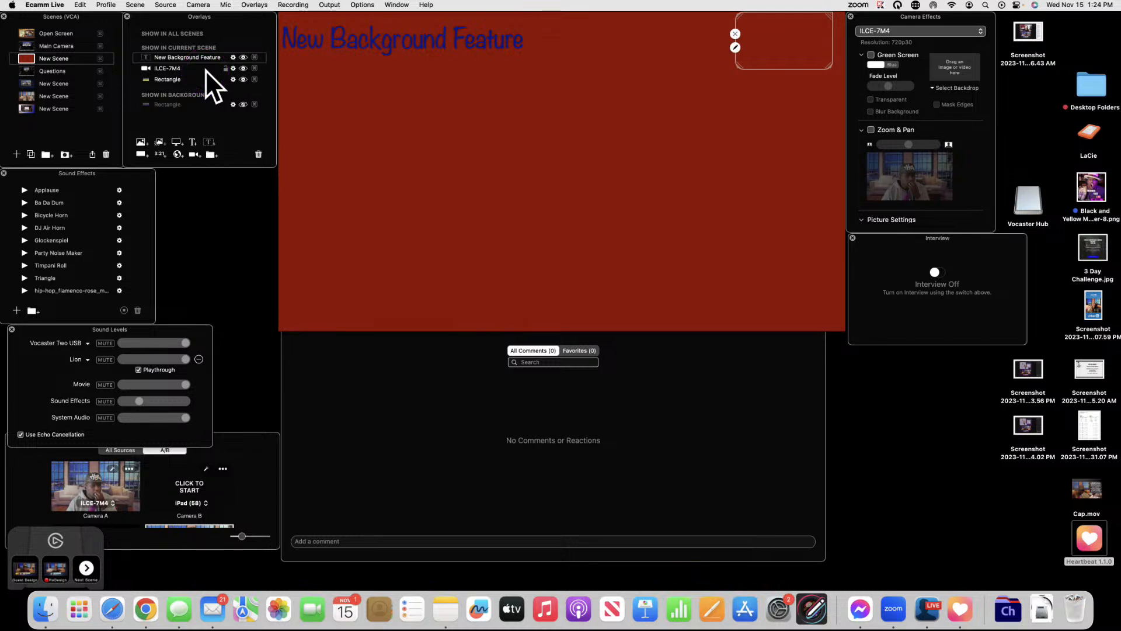
- Move the Rectangle overlay to the top of the current scene's stacking order, and bring the repositioned text overlay back above it
{"action": "left_click", "coordinate": [180, 78]}
{"action": "left_click_drag", "start_coordinate": [180, 77], "coordinate": [177, 56]}
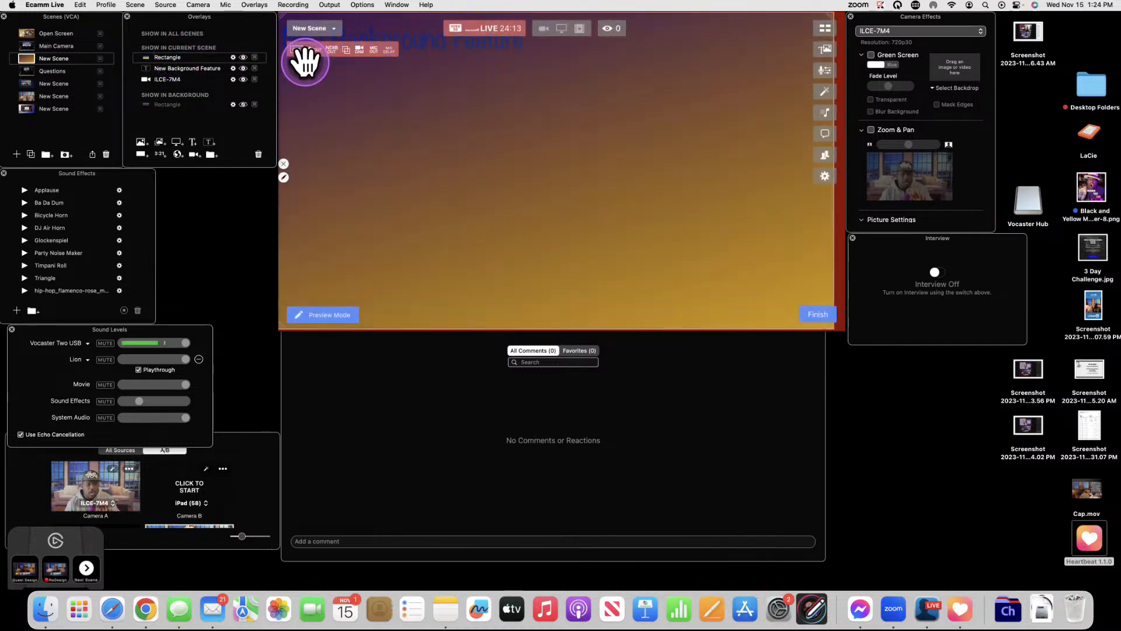
{"action": "left_click_drag", "start_coordinate": [397, 40], "coordinate": [338, 72]}
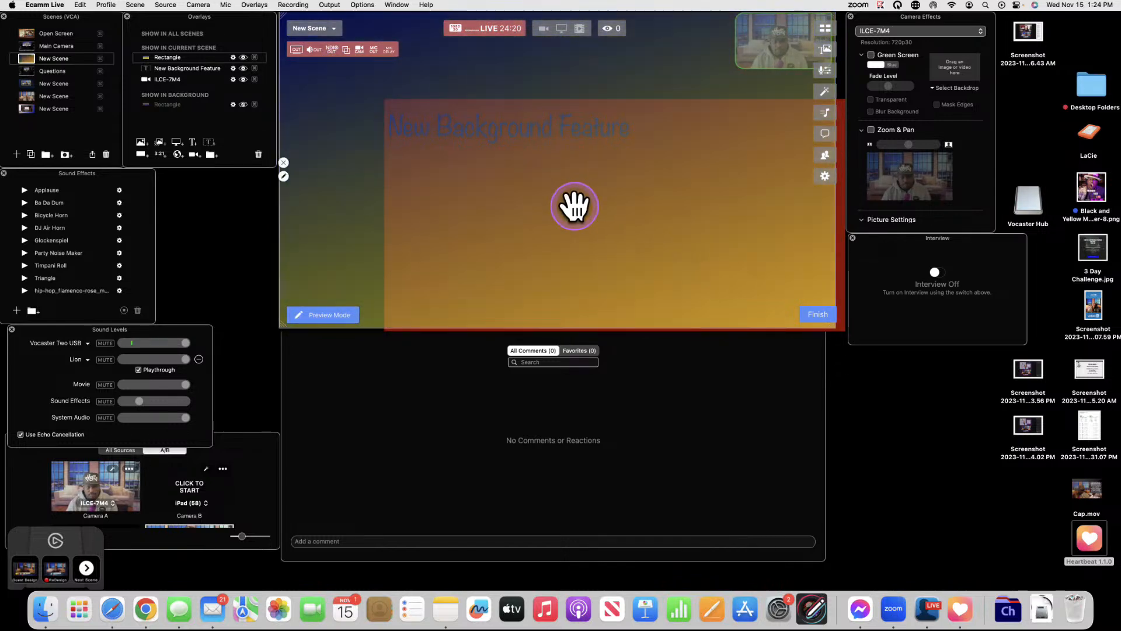
{"action": "left_click_drag", "start_coordinate": [162, 68], "coordinate": [163, 54]}
{"action": "left_click_drag", "start_coordinate": [569, 158], "coordinate": [552, 110]}
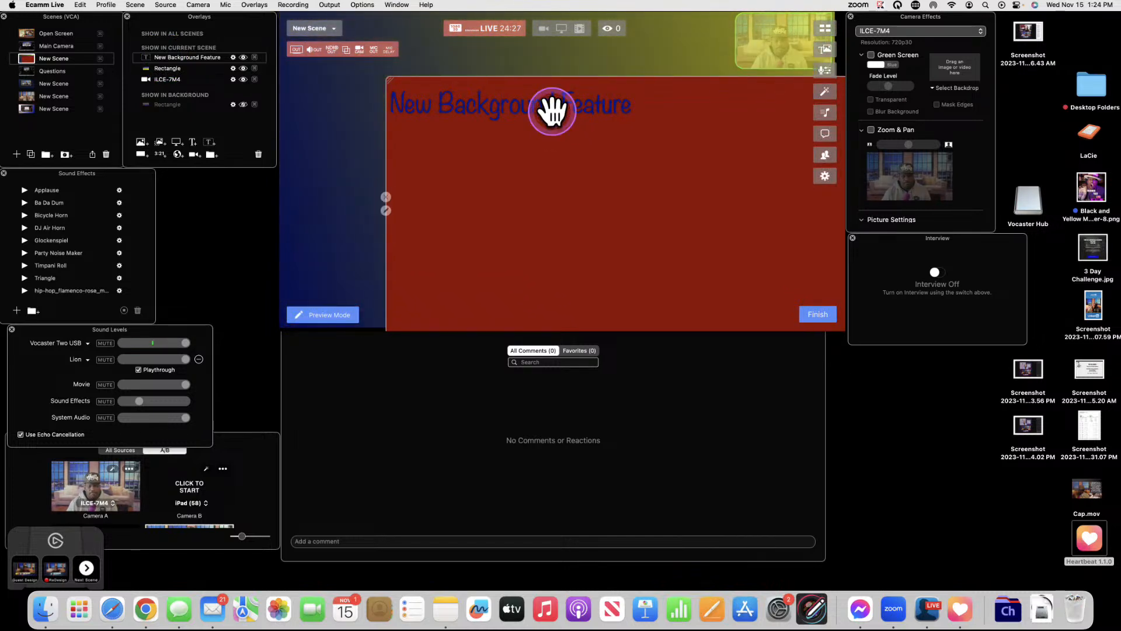
- Set the text overlay's background to None and move the overlay slightly down and to the right
{"action": "double_click", "coordinate": [205, 58]}
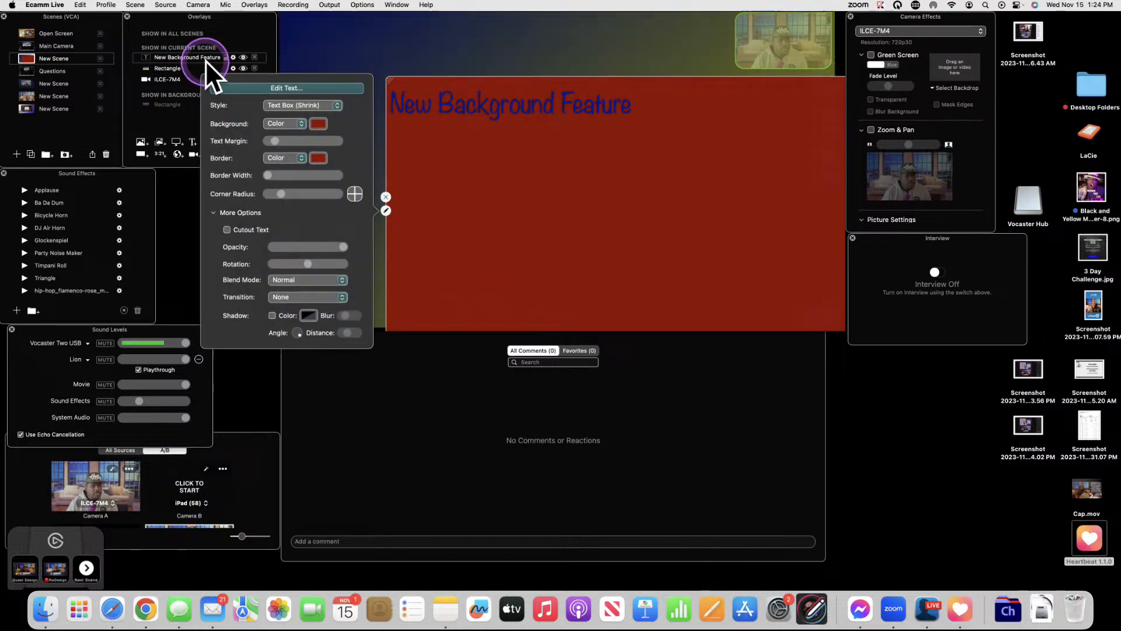
{"action": "left_click", "coordinate": [304, 124]}
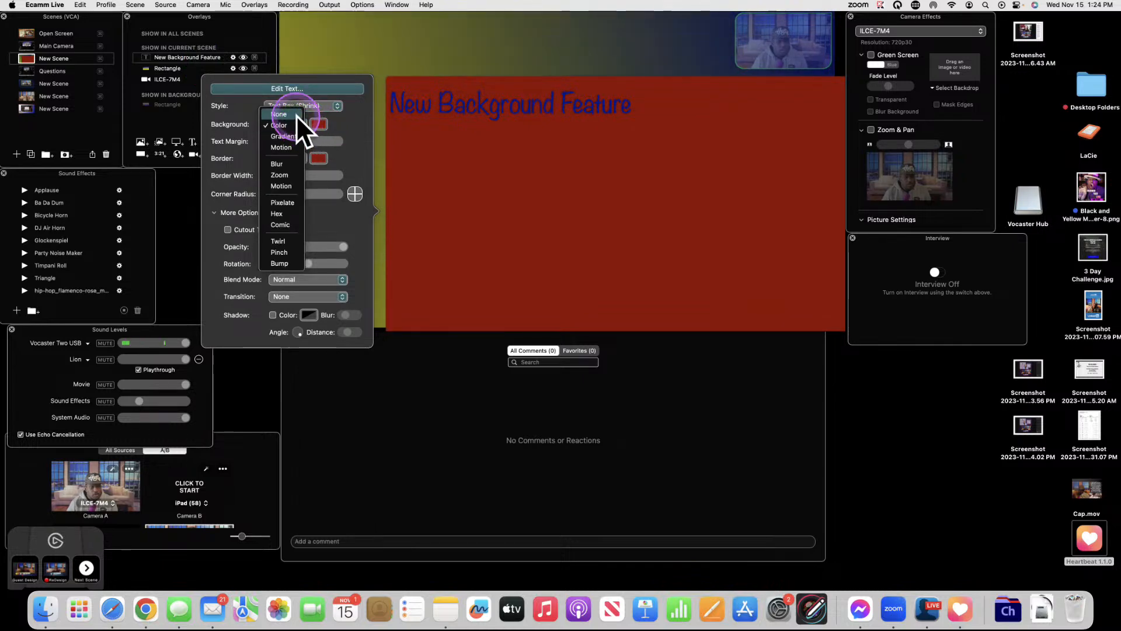
{"action": "left_click", "coordinate": [296, 115]}
{"action": "left_click_drag", "start_coordinate": [512, 104], "coordinate": [534, 117]}
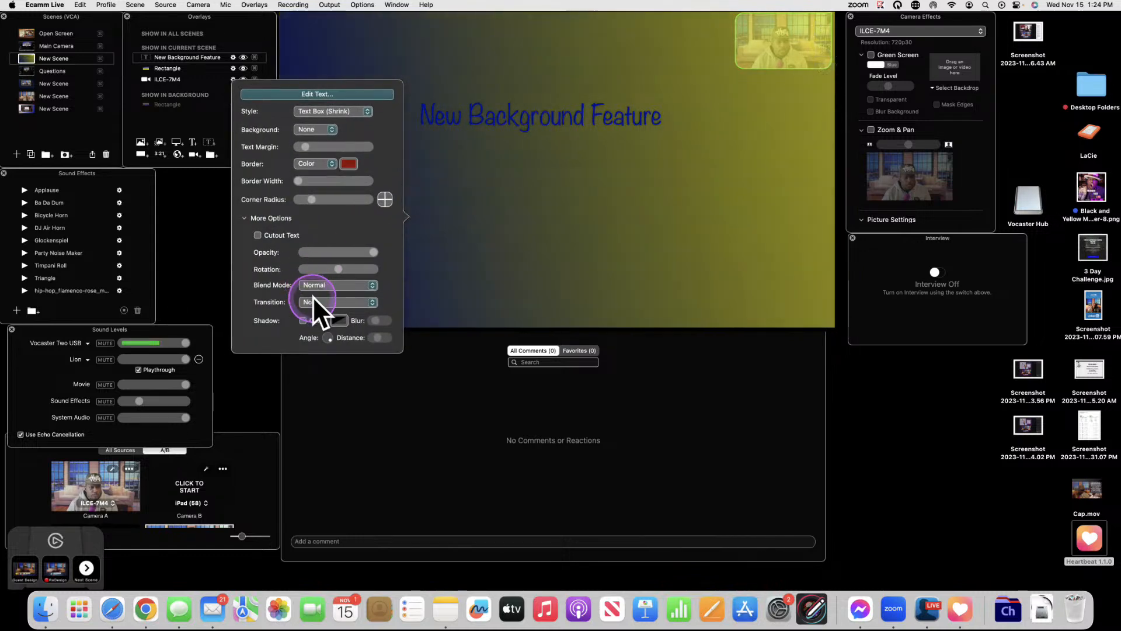
- Turn on the text overlay's shadow in the Cayenne color and adjust its blur and distance
{"action": "left_click", "coordinate": [303, 320]}
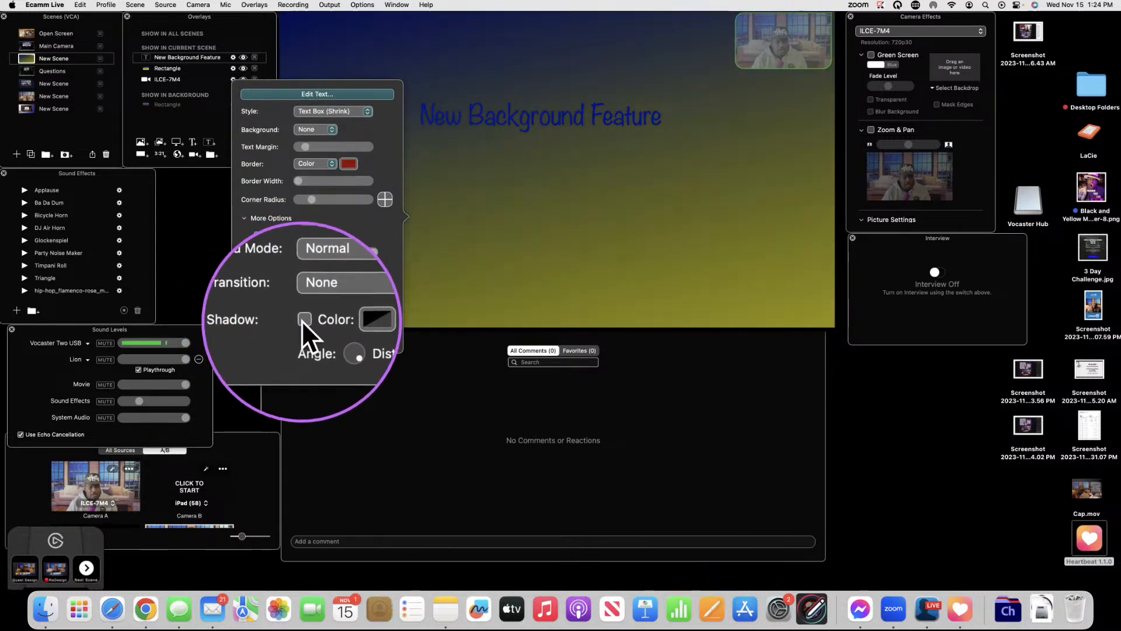
{"action": "left_click", "coordinate": [344, 319]}
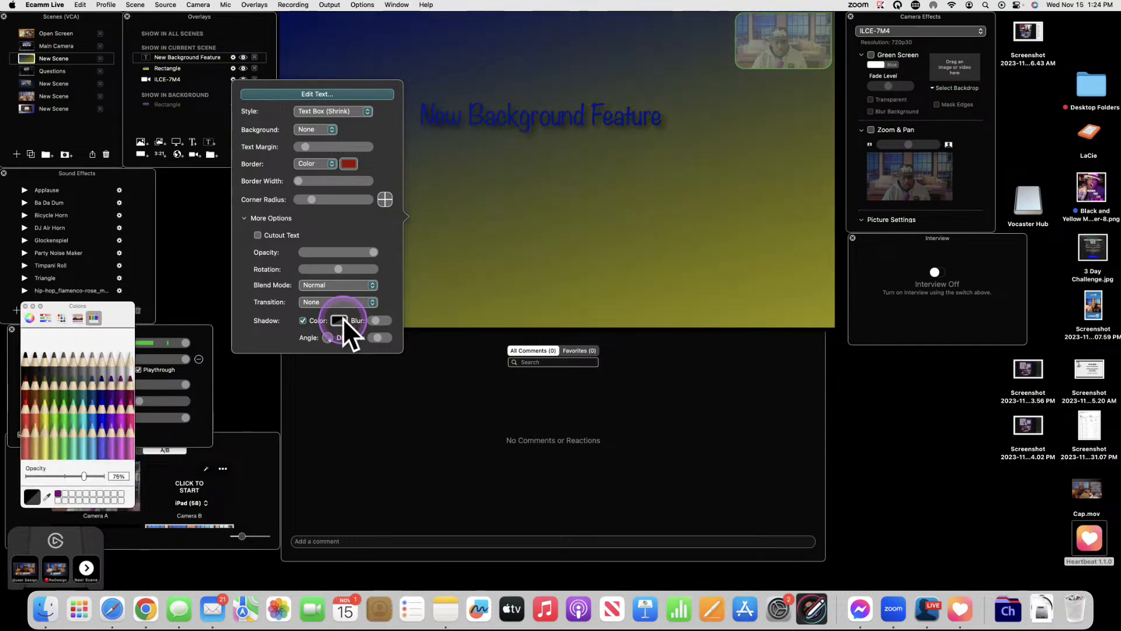
{"action": "left_click", "coordinate": [27, 382]}
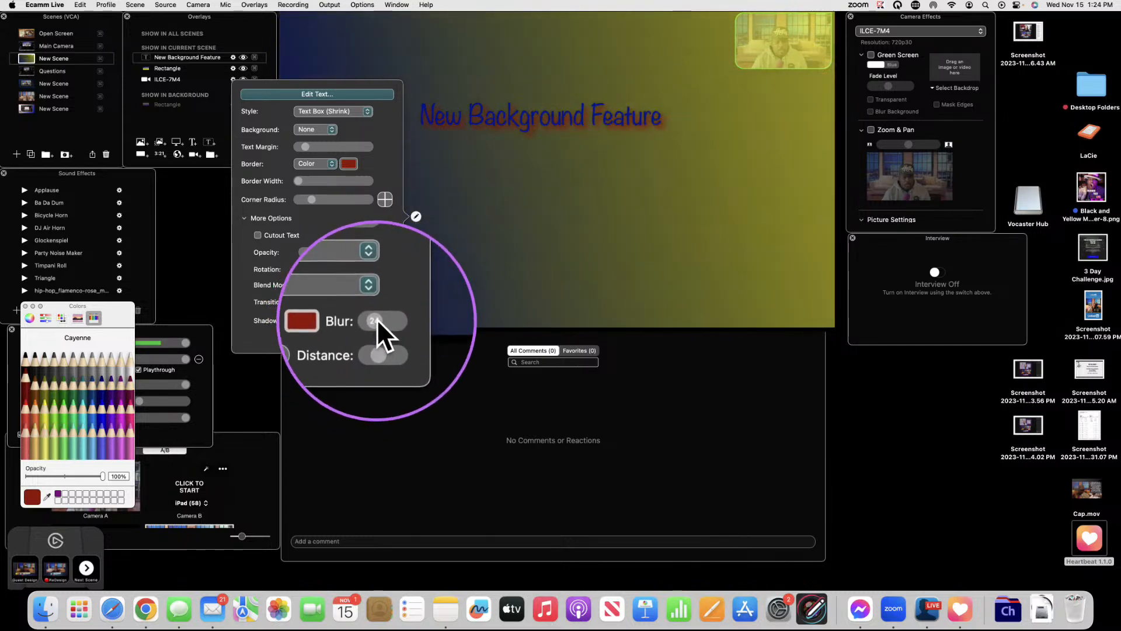
{"action": "mouse_move", "coordinate": [376, 319]}
{"action": "left_mouse_down"}
{"action": "mouse_move", "coordinate": [398, 318]}
{"action": "mouse_move", "coordinate": [363, 318]}
{"action": "left_mouse_up"}
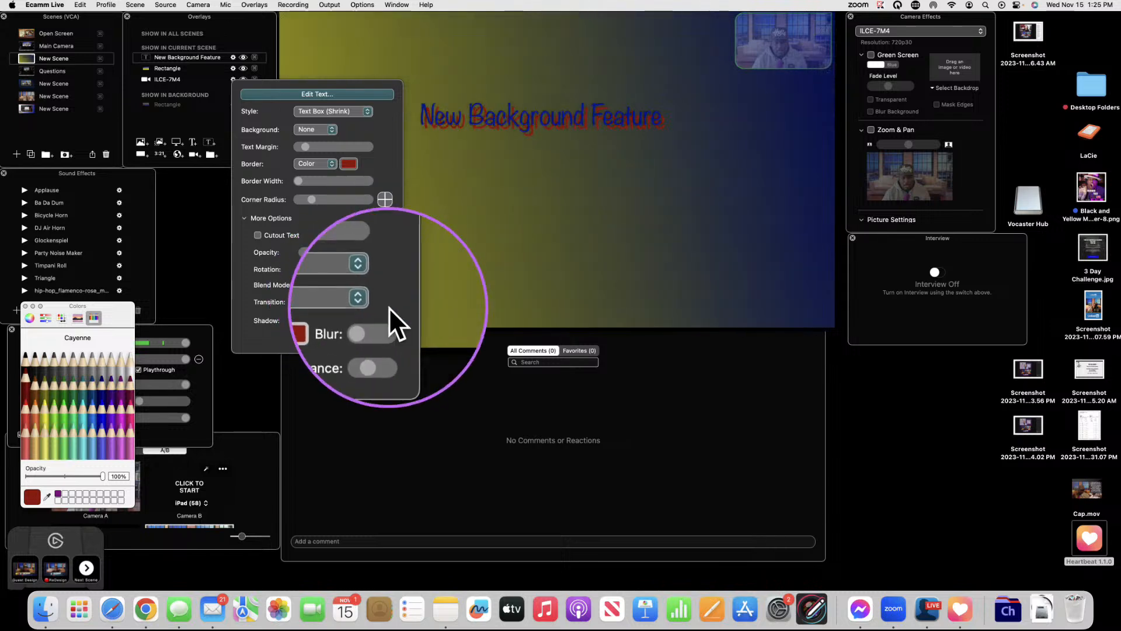
{"action": "mouse_move", "coordinate": [372, 320]}
{"action": "left_mouse_down"}
{"action": "mouse_move", "coordinate": [399, 338]}
{"action": "mouse_move", "coordinate": [354, 337]}
{"action": "mouse_move", "coordinate": [401, 341]}
{"action": "mouse_move", "coordinate": [376, 338]}
{"action": "left_mouse_up"}
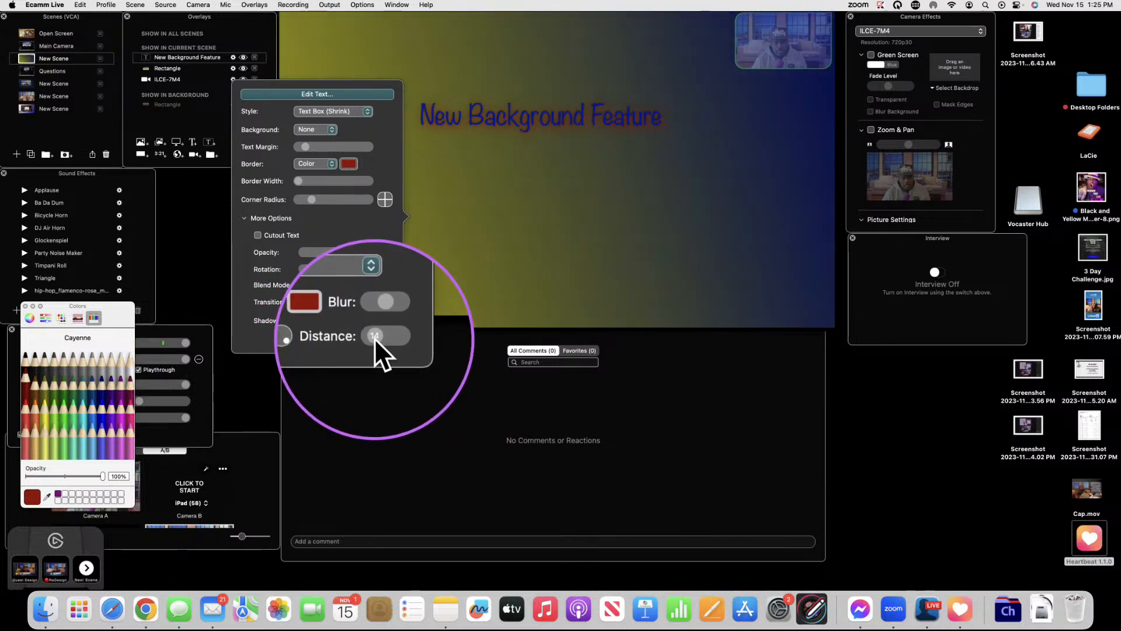
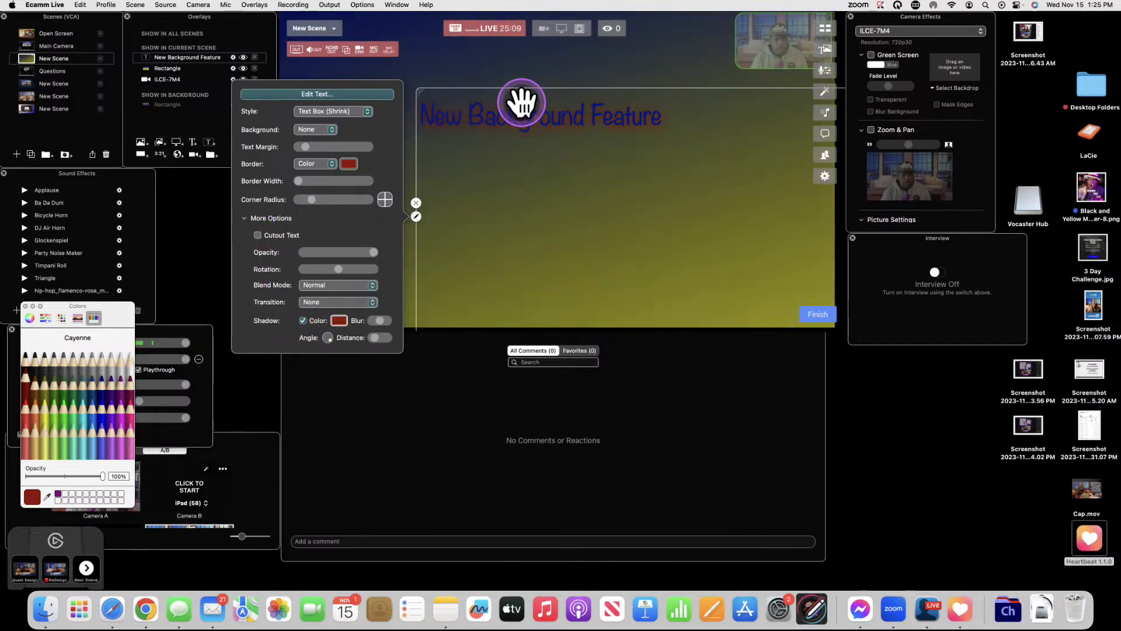
- Set the text overlay's background to Color, enable Cutout Text, and nudge the box slightly toward the left
{"action": "left_click", "coordinate": [333, 133]}
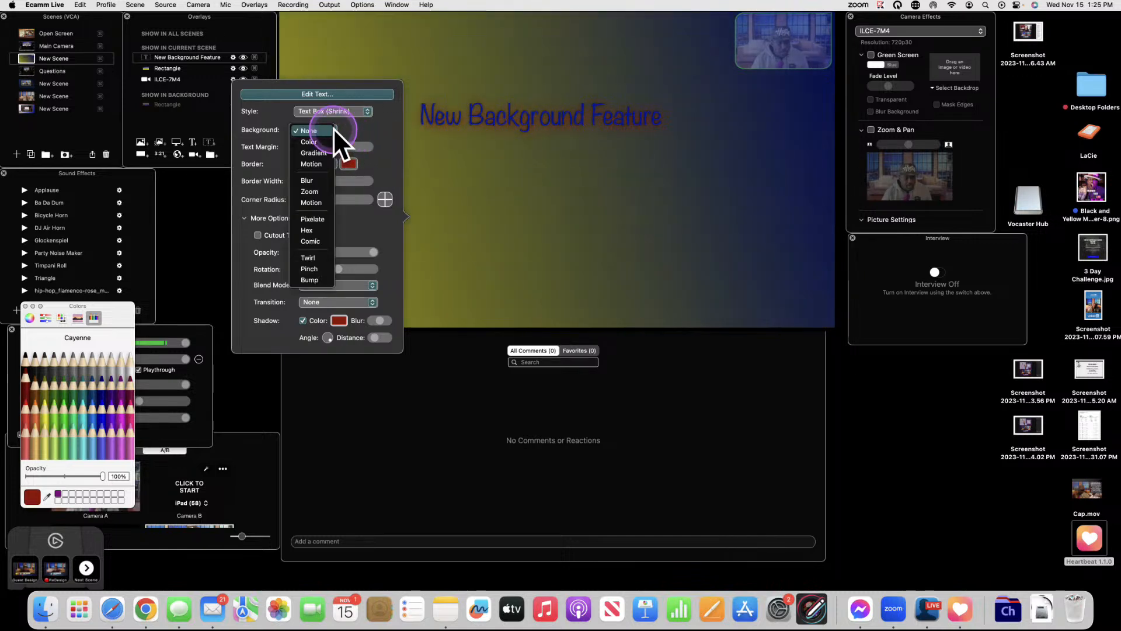
{"action": "left_click", "coordinate": [323, 139]}
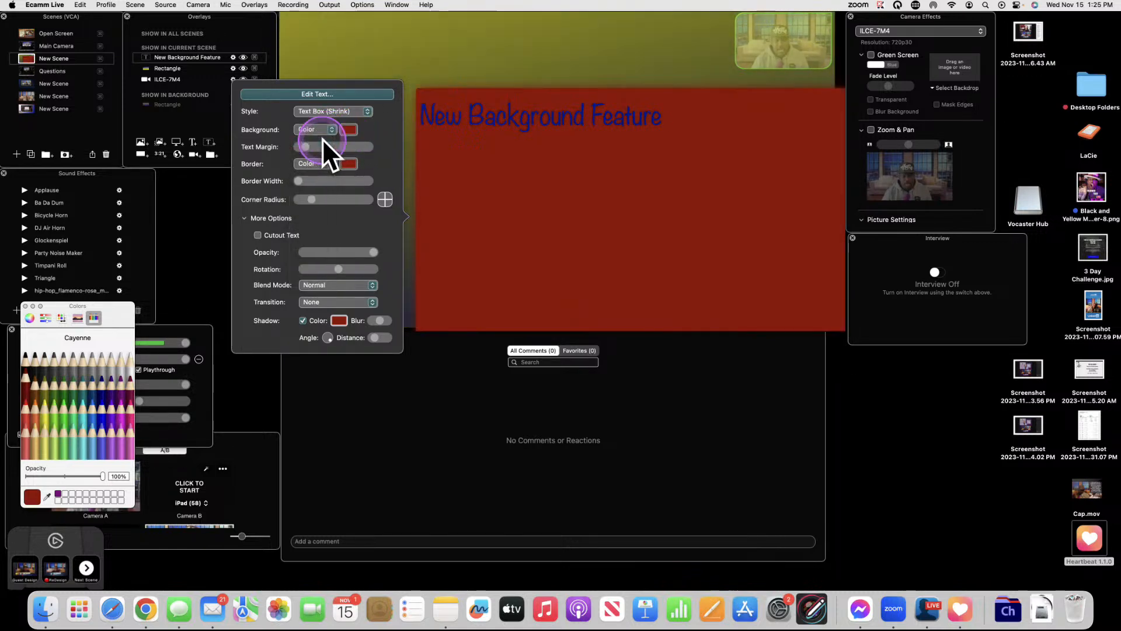
{"action": "left_click", "coordinate": [258, 235]}
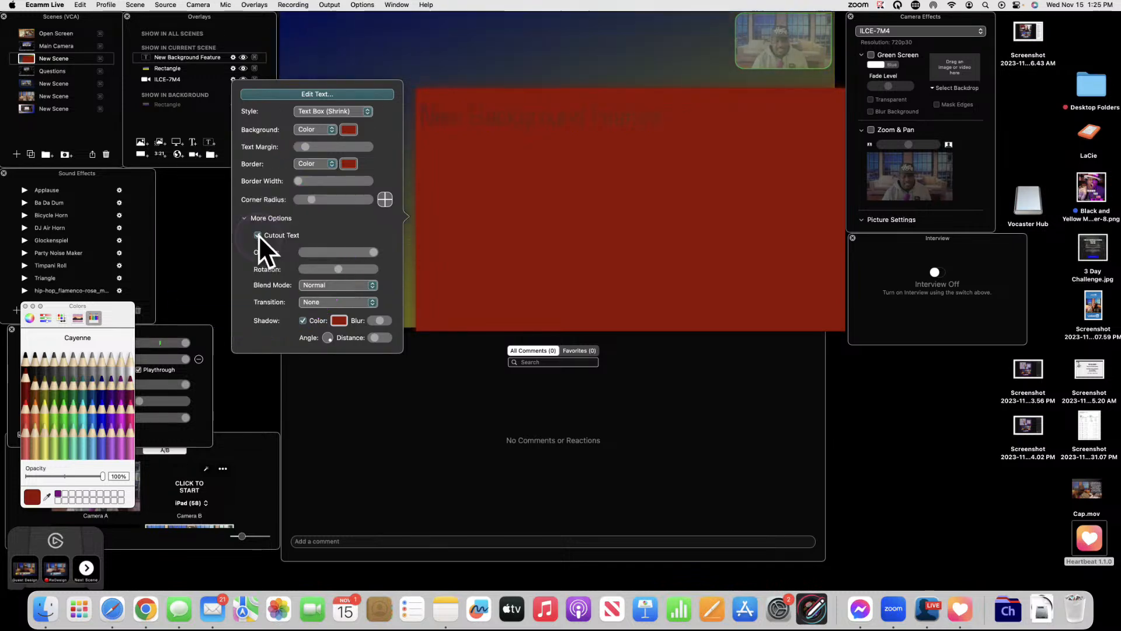
{"action": "mouse_move", "coordinate": [528, 150]}
{"action": "left_mouse_down"}
{"action": "mouse_move", "coordinate": [552, 151]}
{"action": "mouse_move", "coordinate": [520, 150]}
{"action": "left_mouse_up"}
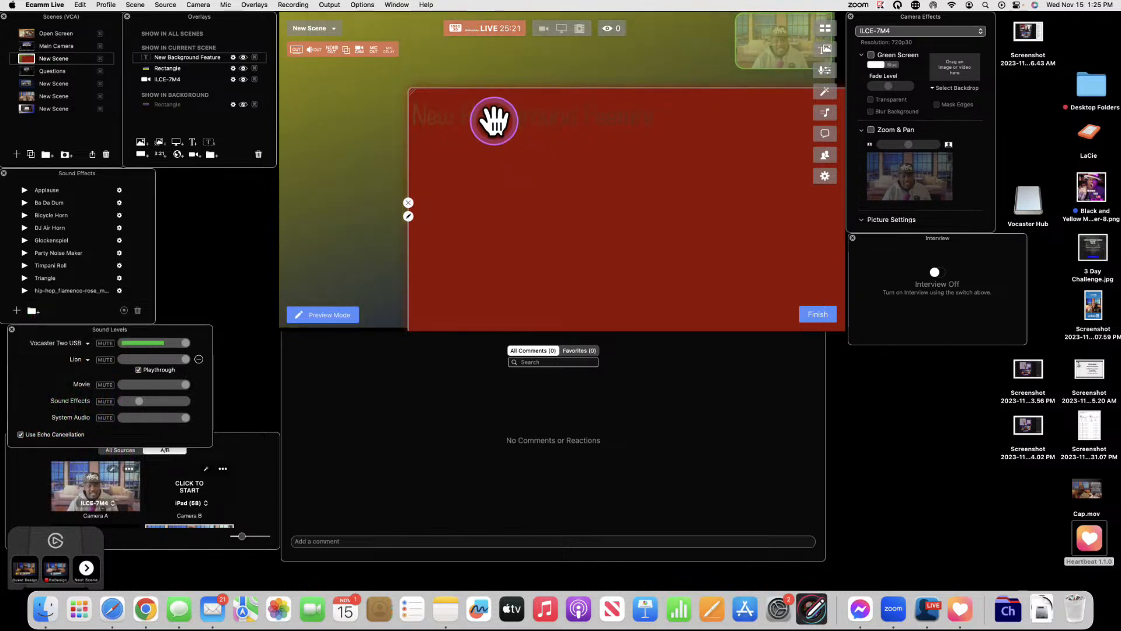
{"action": "left_click", "coordinate": [388, 113]}
- Hide the Rectangle overlay in the current scene and enlarge the camera overlay to fill nearly the whole frame
{"action": "left_click", "coordinate": [244, 69]}
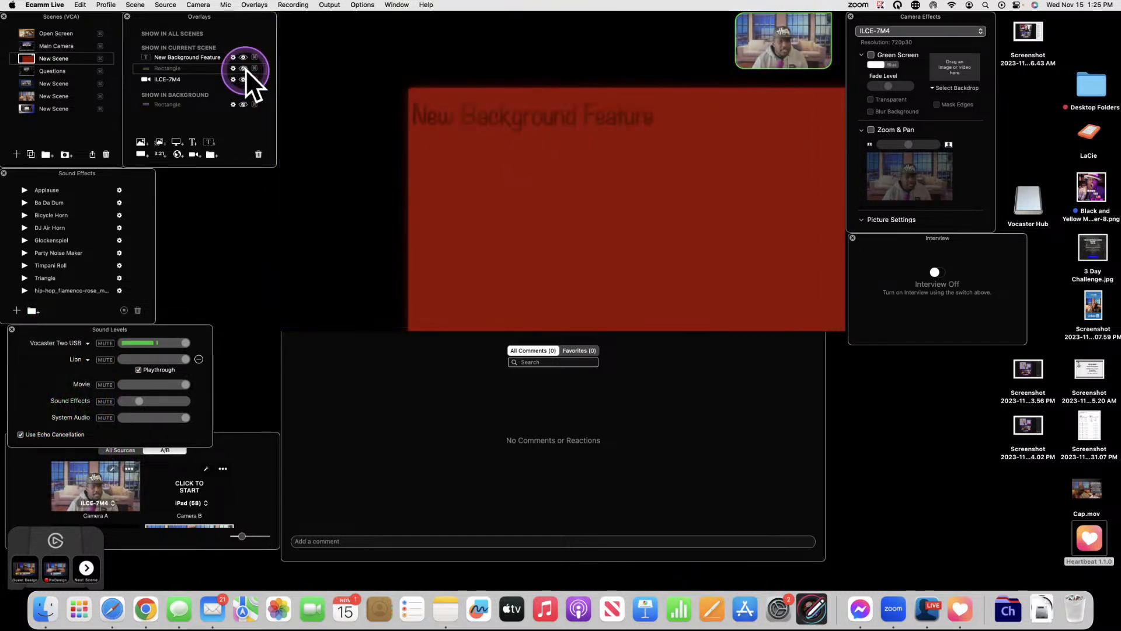
{"action": "left_click", "coordinate": [501, 143]}
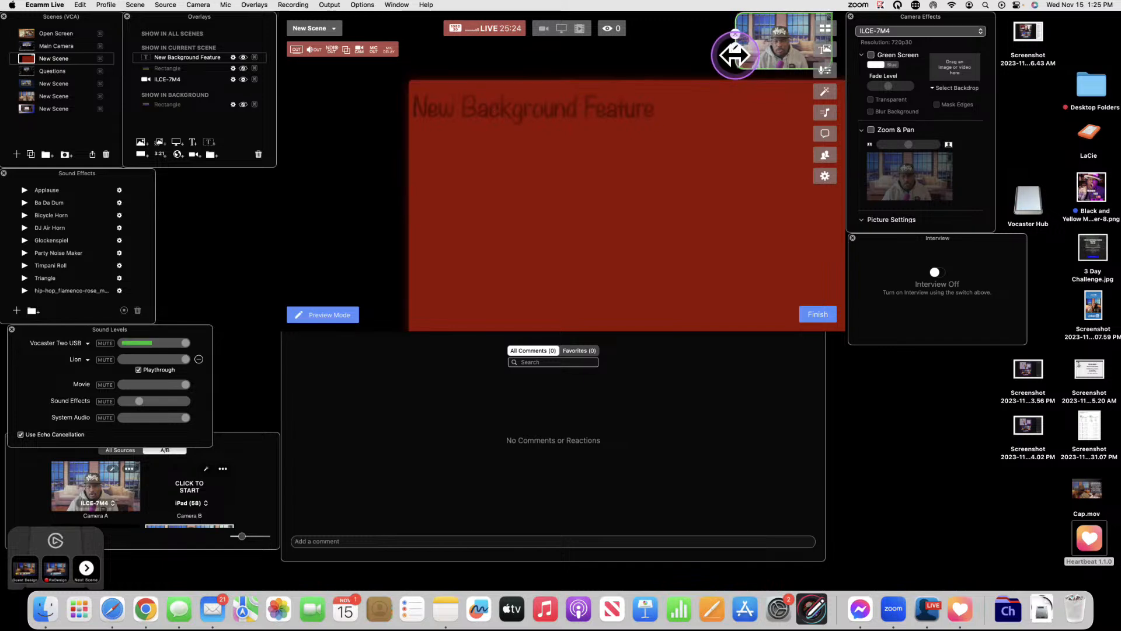
{"action": "left_click_drag", "start_coordinate": [737, 62], "coordinate": [270, 302]}
- Reposition the cutout text box over the enlarged camera image so its upper edge crosses the cap
{"action": "left_click", "coordinate": [518, 175]}
{"action": "left_click_drag", "start_coordinate": [518, 176], "coordinate": [460, 146]}
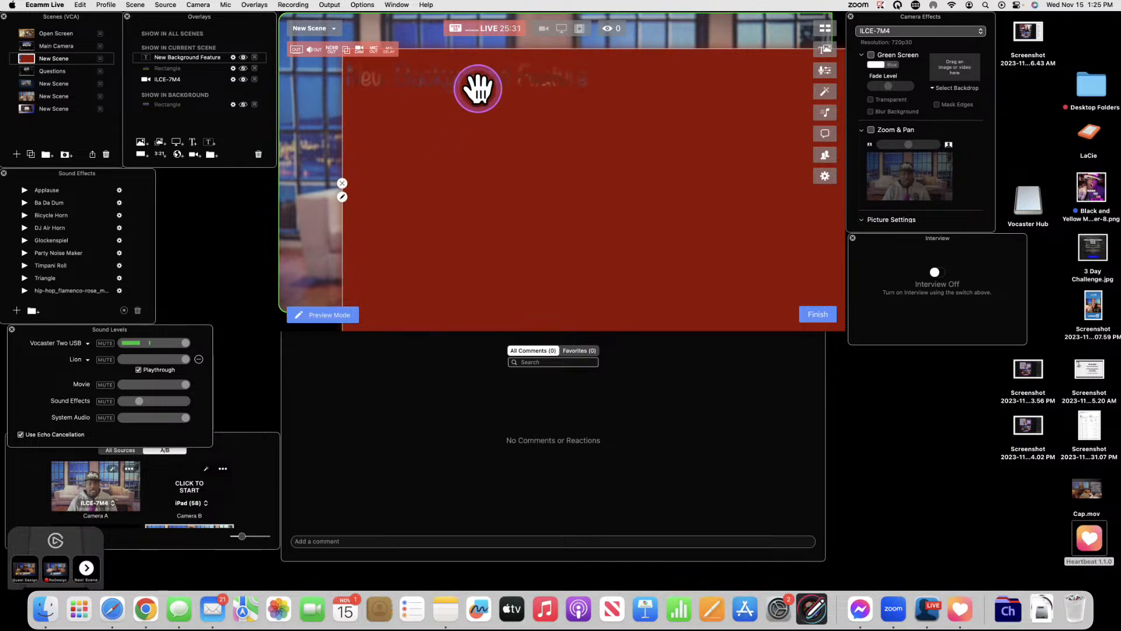
{"action": "left_click_drag", "start_coordinate": [489, 103], "coordinate": [527, 172]}
- Shorten the overlay's text to "Background", increase its font size to 88, and save the edit
{"action": "double_click", "coordinate": [520, 161]}
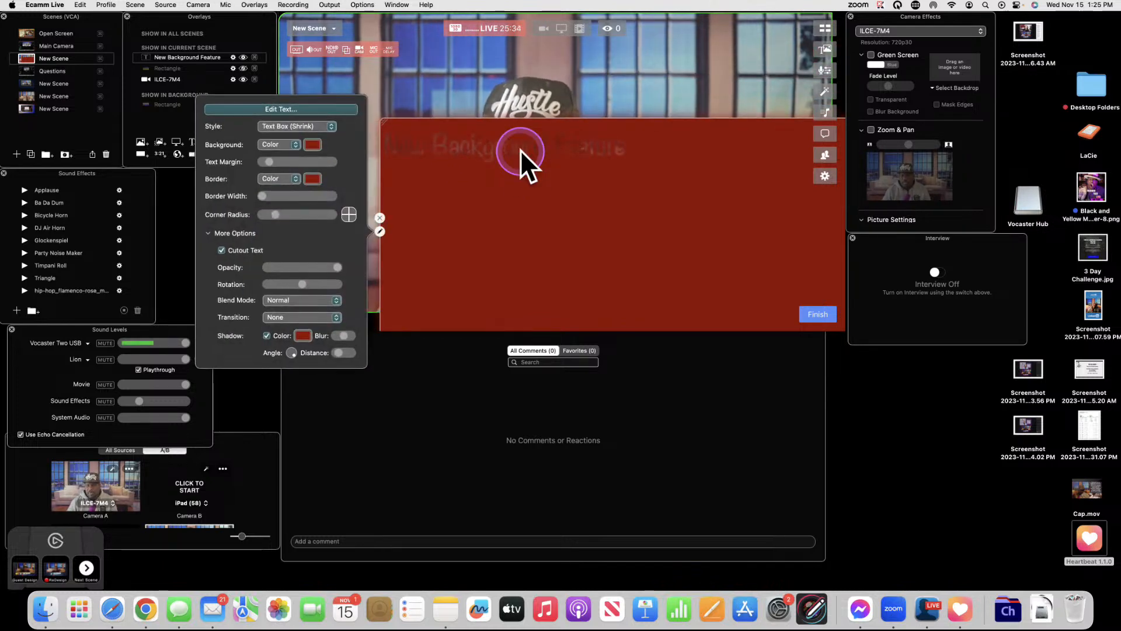
{"action": "left_click", "coordinate": [292, 120]}
{"action": "left_click", "coordinate": [929, 266]}
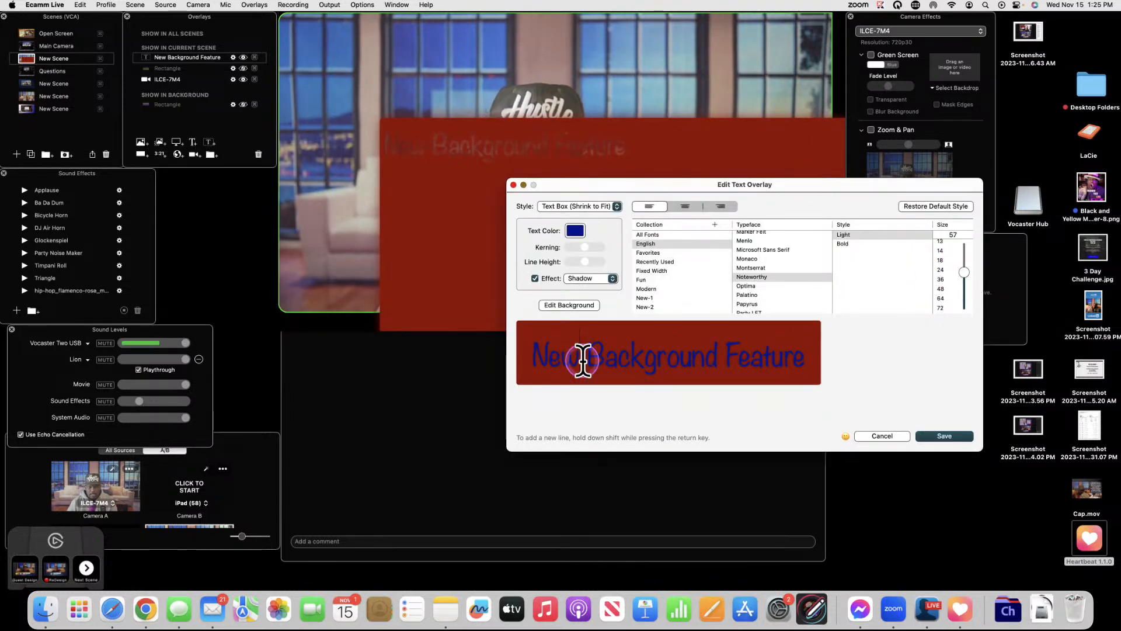
{"action": "key", "text": "BackSpace"}
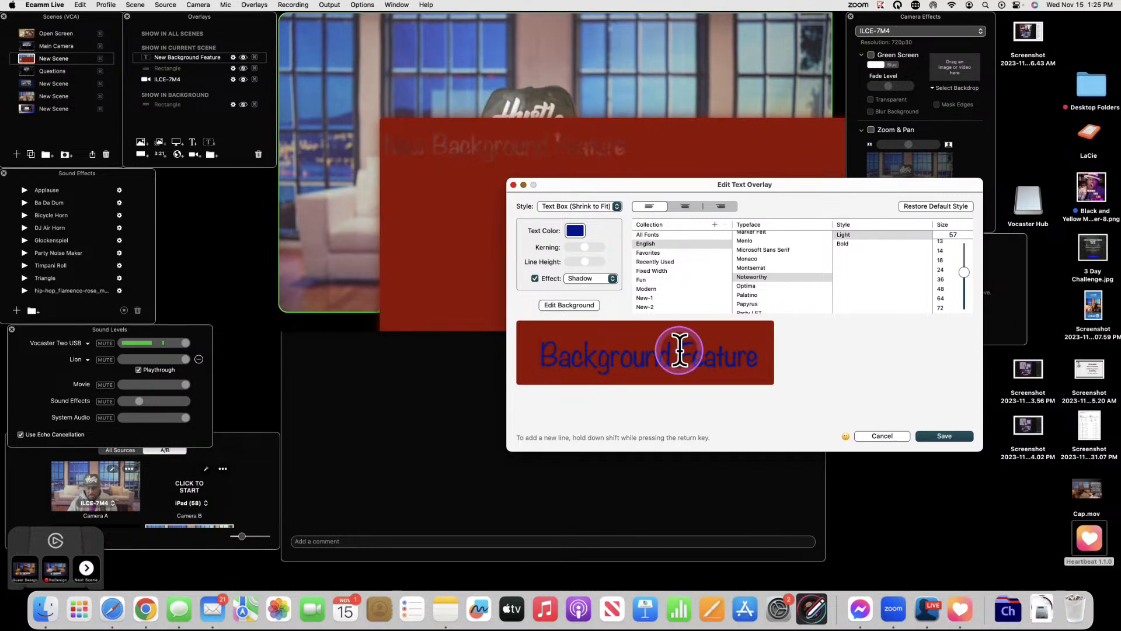
{"action": "key", "text": "BackSpace"}
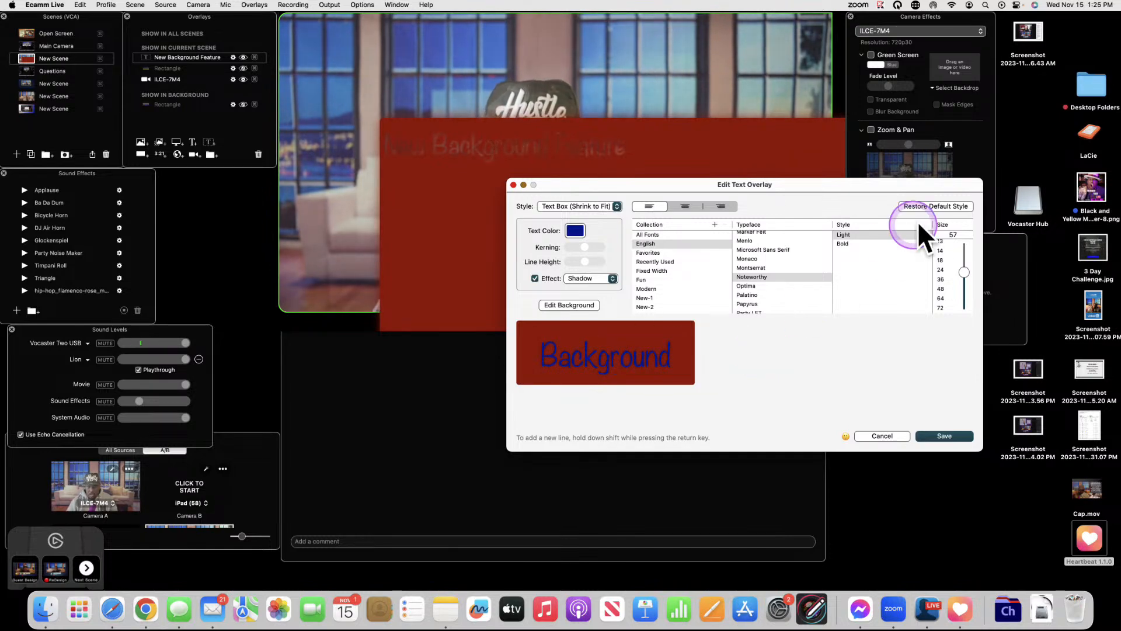
{"action": "left_click_drag", "start_coordinate": [965, 271], "coordinate": [965, 251]}
{"action": "key", "text": "Return"}
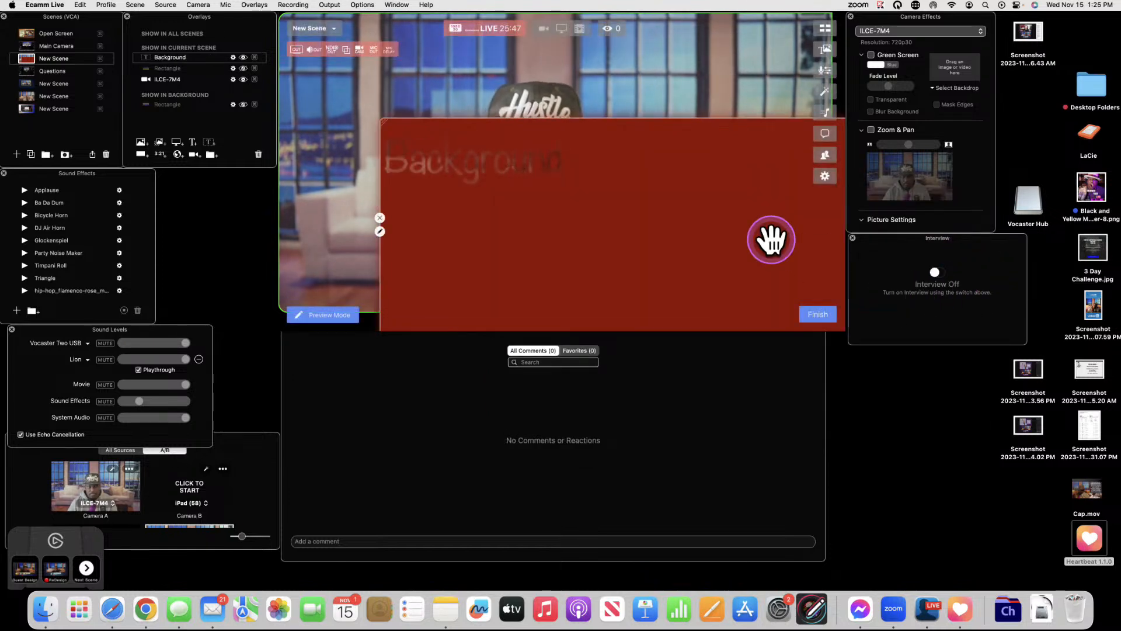
- Set the text overlay's background to None and move the word up over the cap
{"action": "left_click_drag", "start_coordinate": [736, 228], "coordinate": [701, 186]}
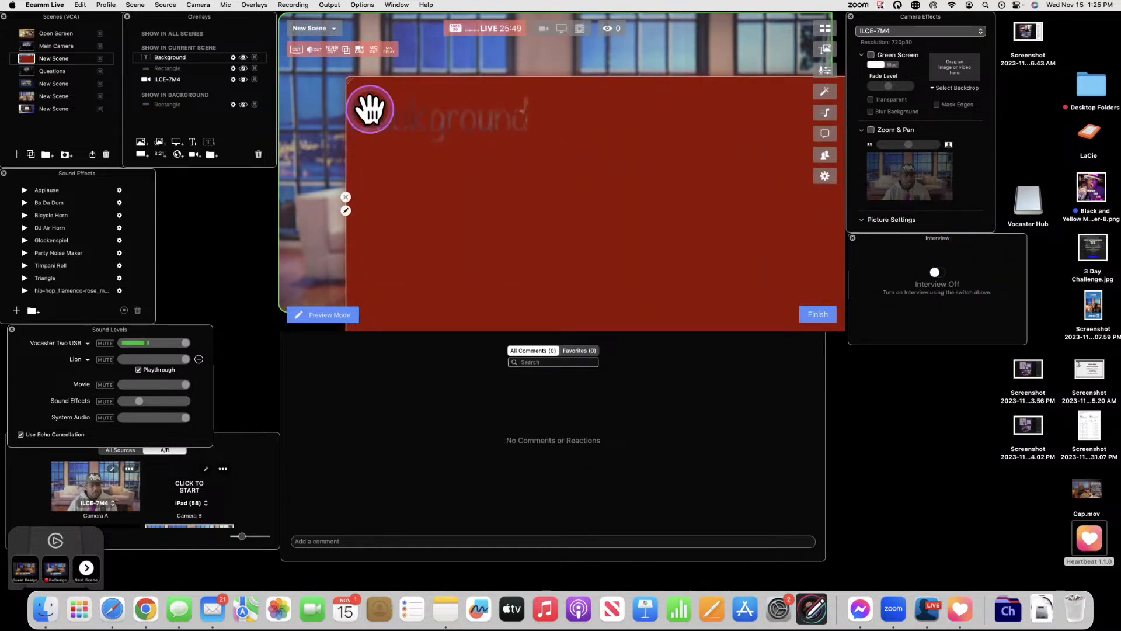
{"action": "double_click", "coordinate": [473, 197]}
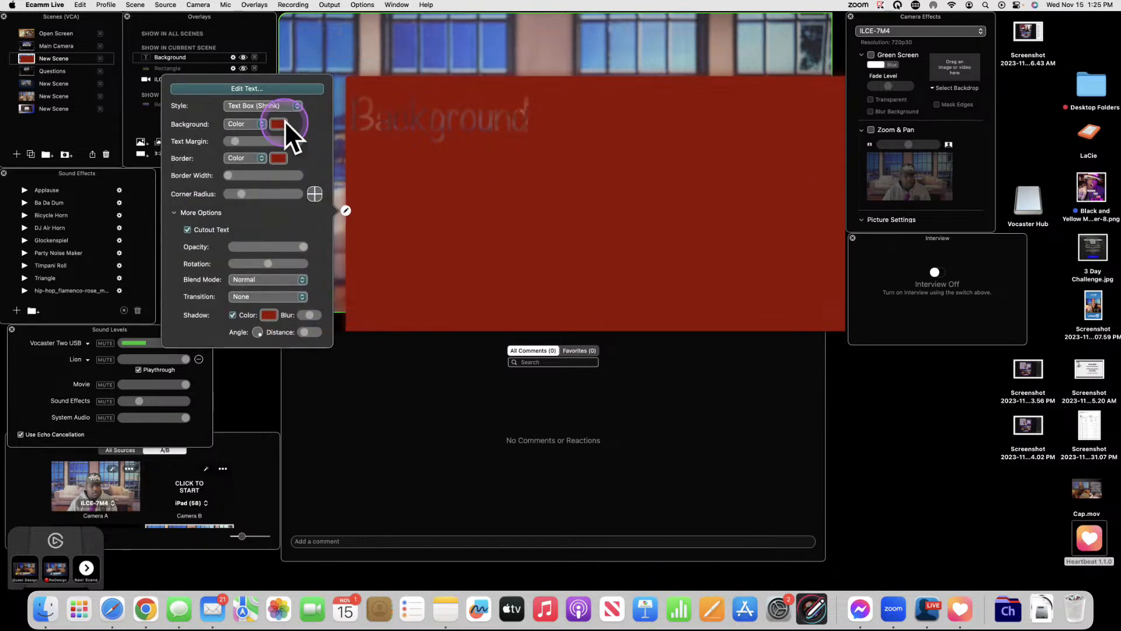
{"action": "left_click", "coordinate": [285, 120]}
{"action": "left_click", "coordinate": [243, 122]}
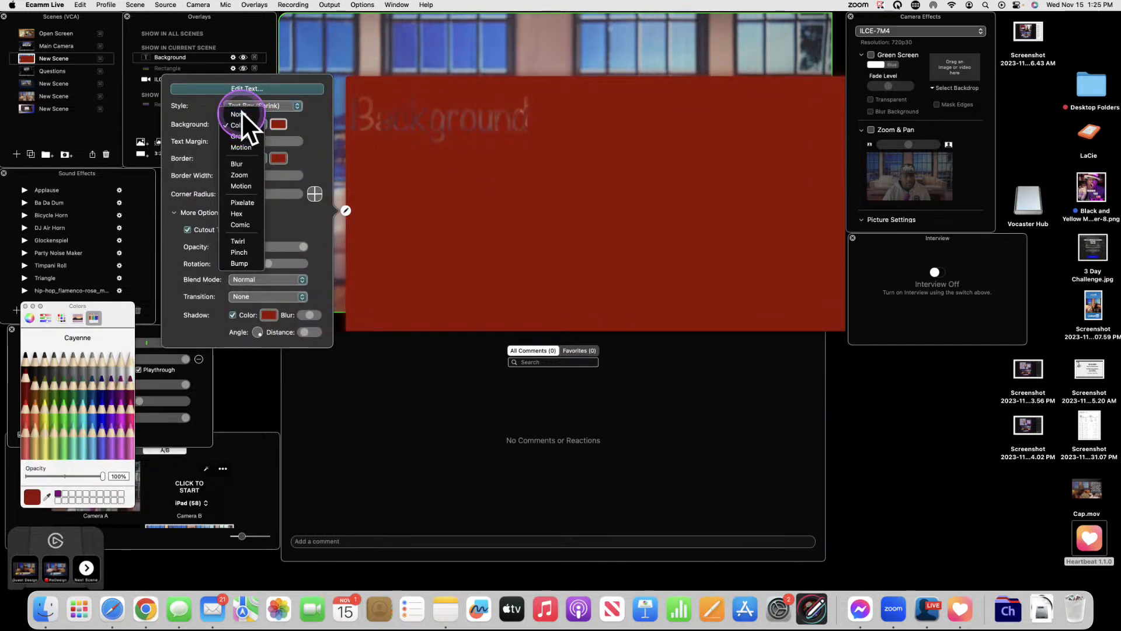
{"action": "left_click", "coordinate": [244, 114]}
{"action": "left_click_drag", "start_coordinate": [496, 125], "coordinate": [537, 90]}
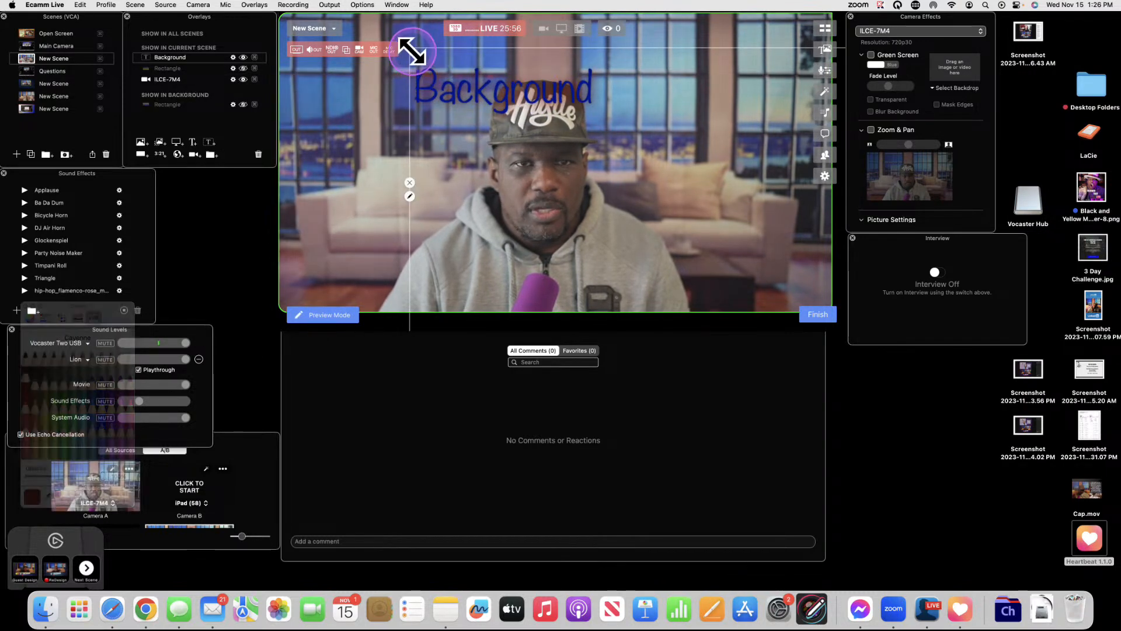
- Resize the text box to a smaller area and place it over the upper middle of the camera image
{"action": "left_click_drag", "start_coordinate": [411, 51], "coordinate": [598, 188]}
{"action": "left_click_drag", "start_coordinate": [695, 238], "coordinate": [501, 117]}
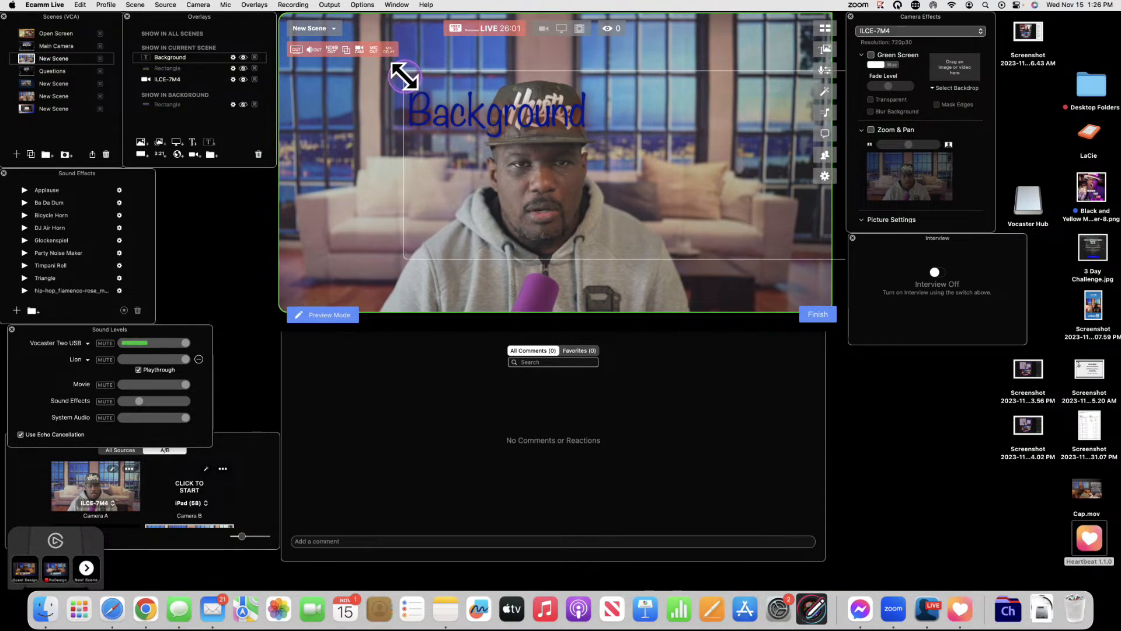
{"action": "left_click_drag", "start_coordinate": [404, 75], "coordinate": [600, 130]}
{"action": "left_click_drag", "start_coordinate": [713, 207], "coordinate": [538, 170]}
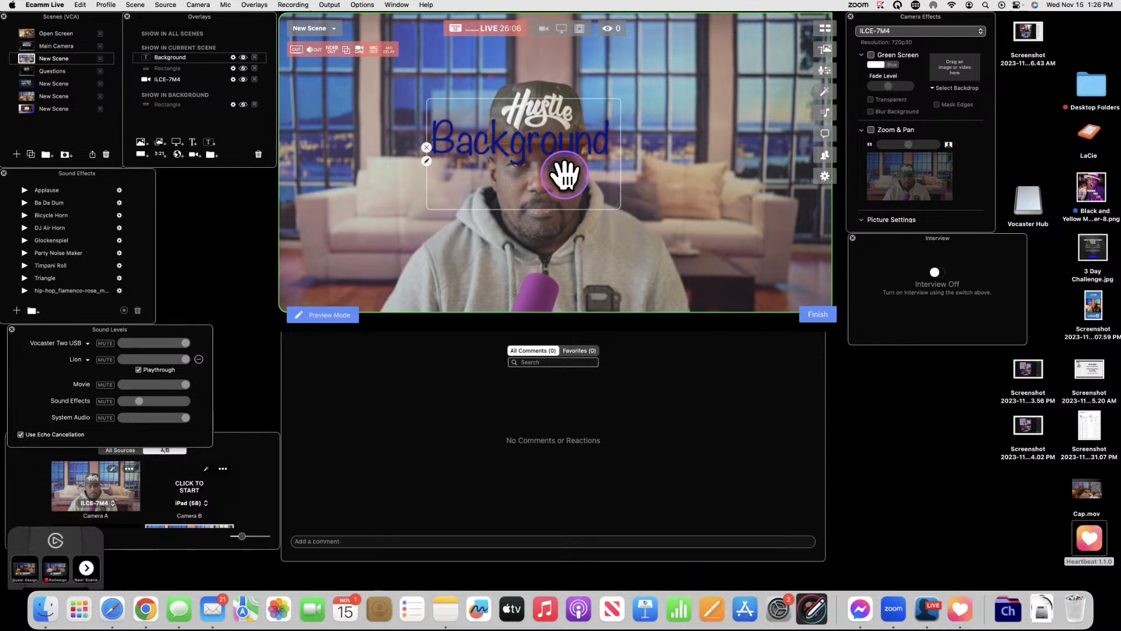
{"action": "scroll", "coordinate": [564, 175], "scroll_direction": "up", "scroll_amount": 5}
{"action": "scroll", "coordinate": [564, 175], "scroll_direction": "down", "scroll_amount": 2}
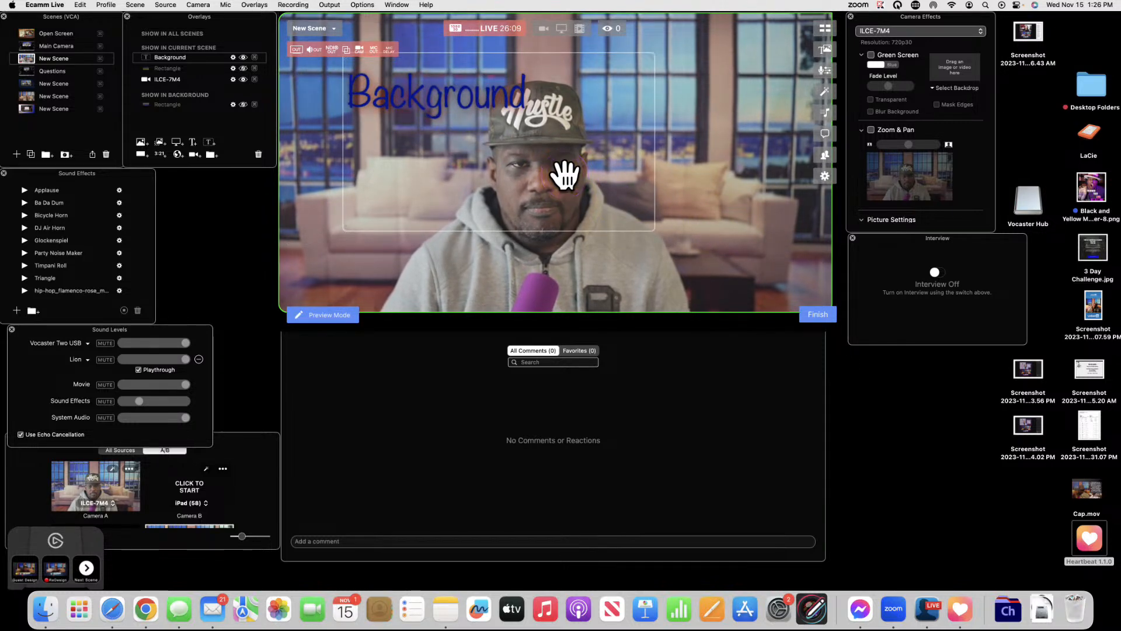
- Change the text overlay's style to Dynamic and enlarge it until the word spans nearly the full camera width
{"action": "double_click", "coordinate": [565, 172]}
{"action": "left_click", "coordinate": [293, 51]}
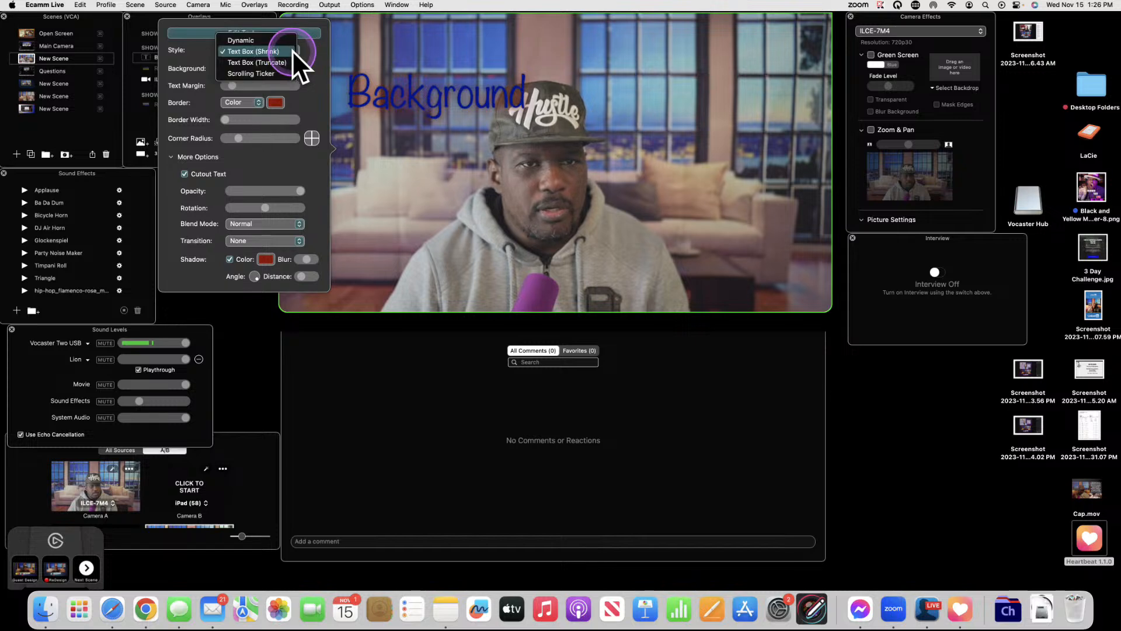
{"action": "left_click", "coordinate": [282, 41]}
{"action": "left_click_drag", "start_coordinate": [512, 171], "coordinate": [559, 138]}
{"action": "scroll", "coordinate": [559, 137], "scroll_direction": "up", "scroll_amount": 5}
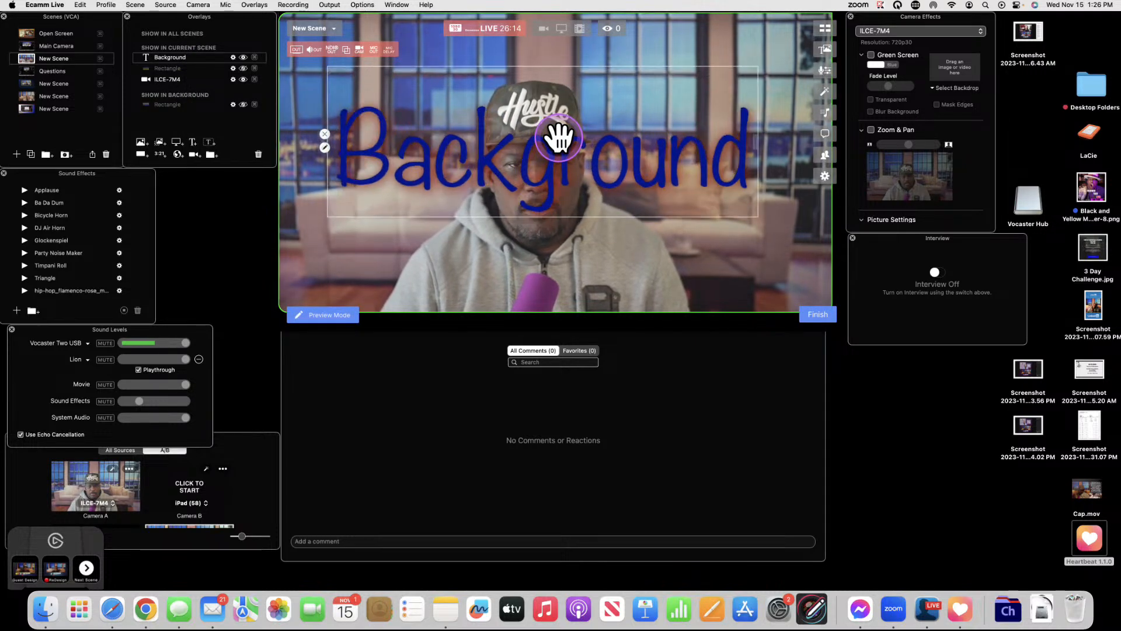
{"action": "left_click_drag", "start_coordinate": [559, 137], "coordinate": [563, 137]}
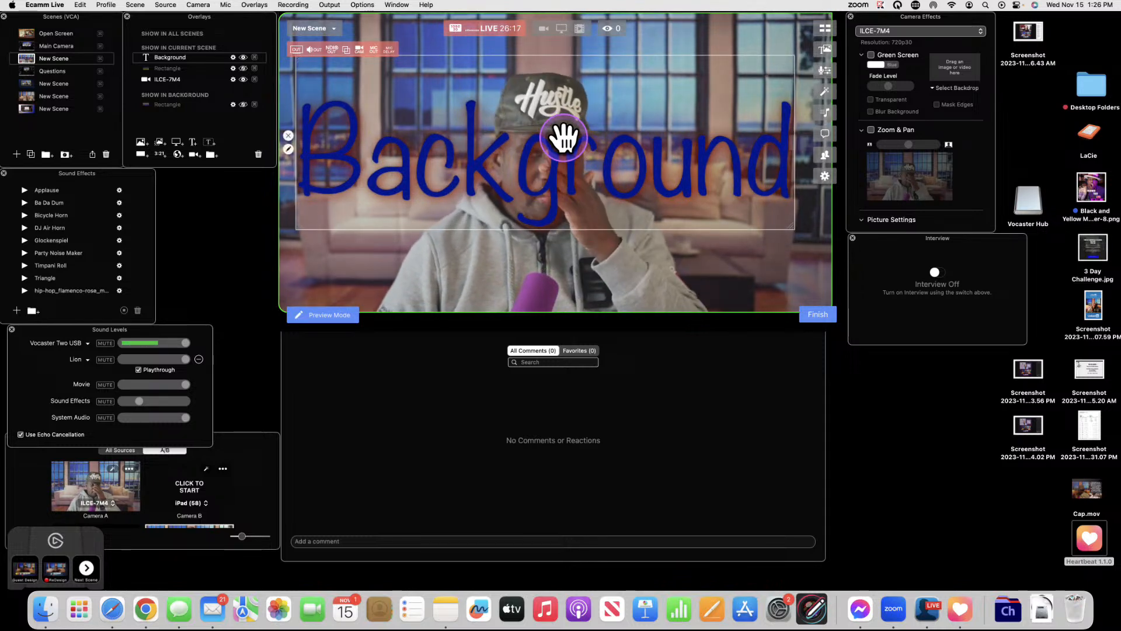
{"action": "left_click_drag", "start_coordinate": [621, 163], "coordinate": [613, 166]}
- Set the text overlay's background to Color, move the box downward, and widen it to the frame's left edge
{"action": "double_click", "coordinate": [612, 164]}
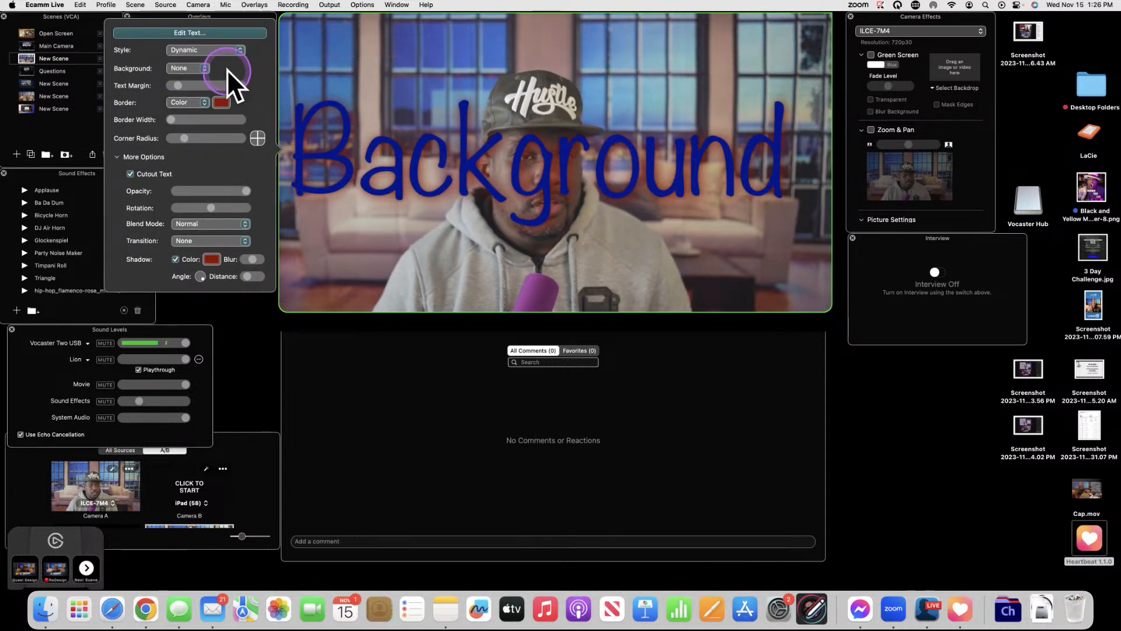
{"action": "left_click", "coordinate": [205, 69]}
{"action": "left_click", "coordinate": [201, 78]}
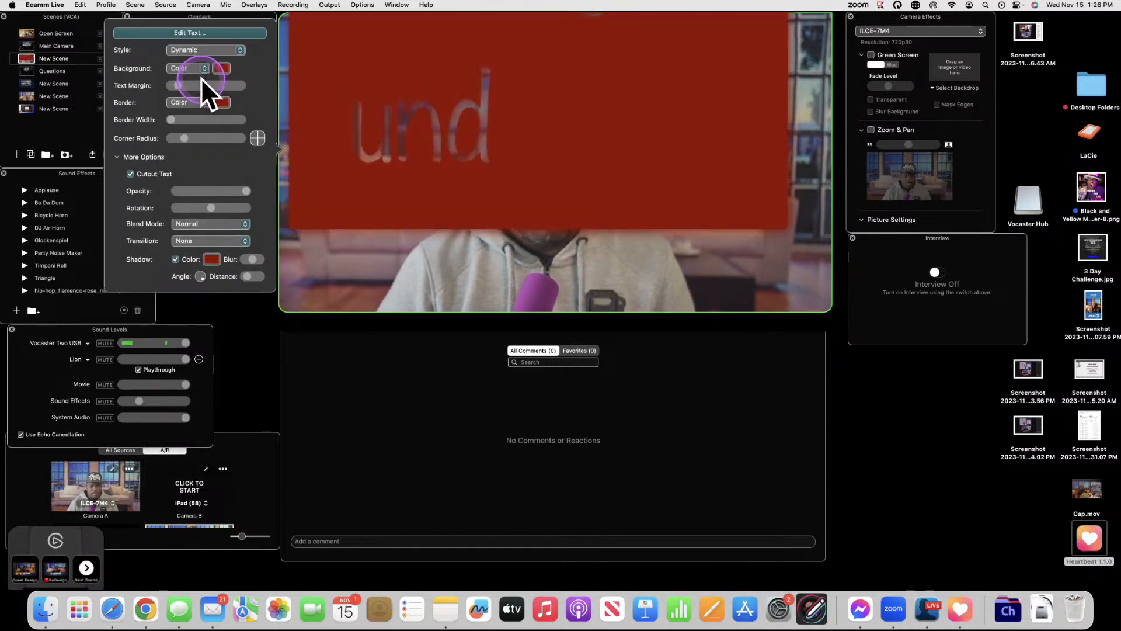
{"action": "left_click_drag", "start_coordinate": [346, 92], "coordinate": [528, 235]}
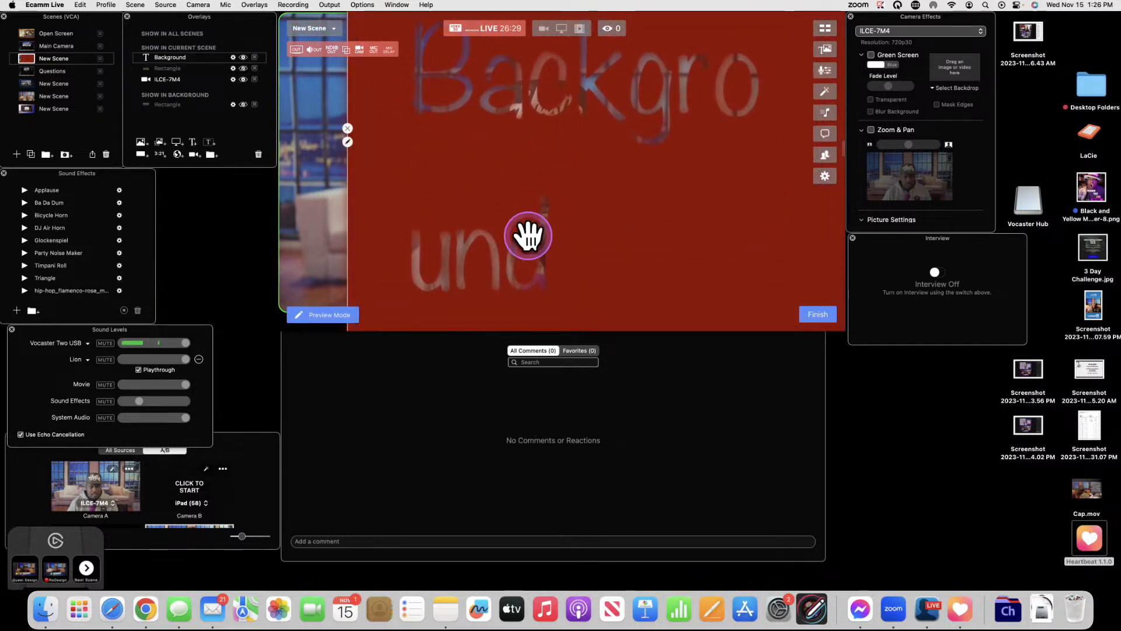
{"action": "left_click_drag", "start_coordinate": [370, 180], "coordinate": [282, 183]}
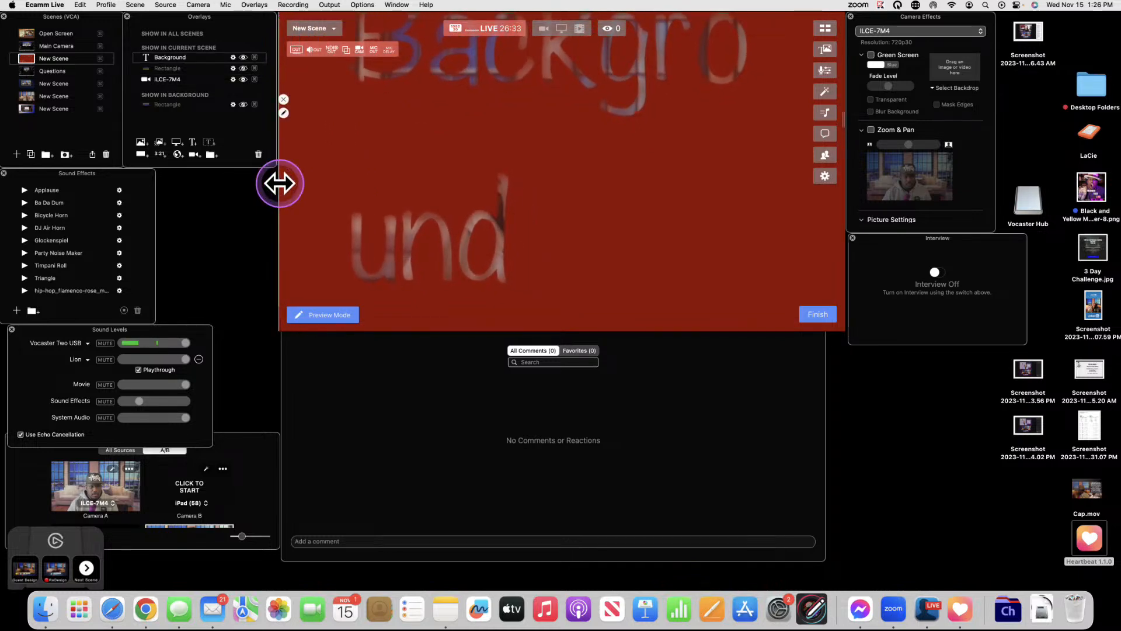
- Reduce the text overlay's font size so "Background" fits on one line, and save the edit
{"action": "double_click", "coordinate": [573, 71]}
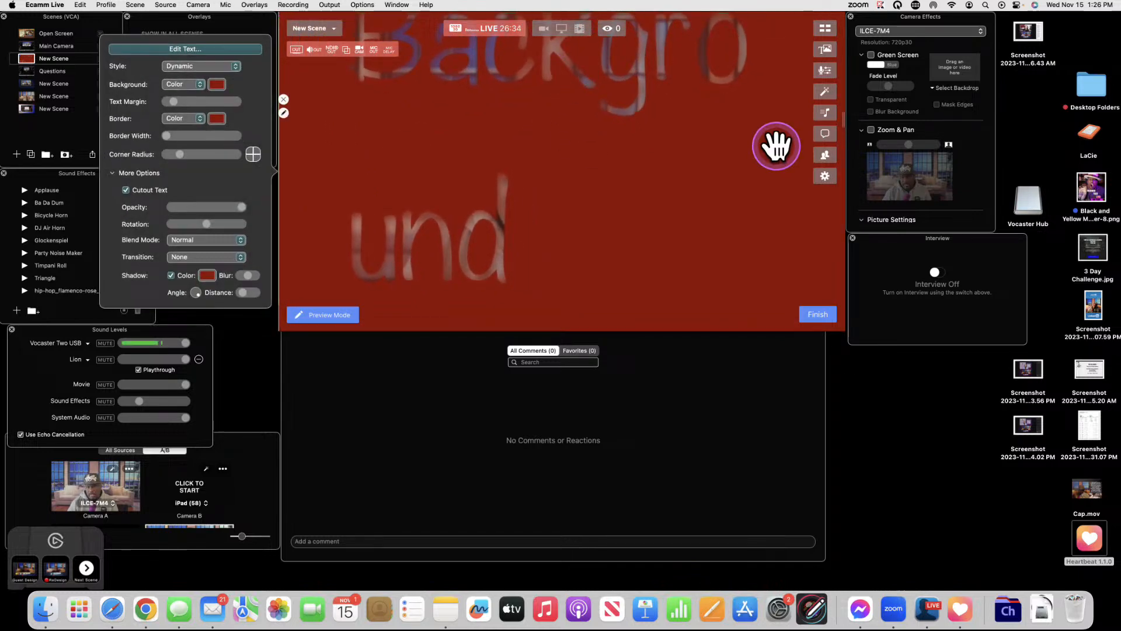
{"action": "double_click", "coordinate": [424, 98]}
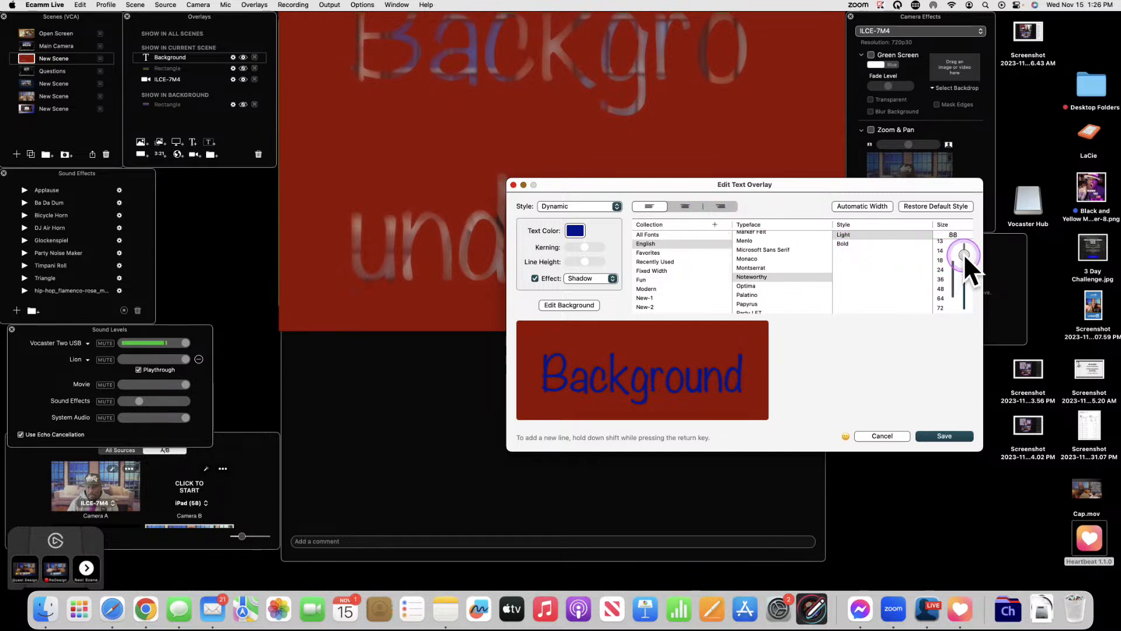
{"action": "left_click_drag", "start_coordinate": [963, 254], "coordinate": [967, 273]}
{"action": "key", "text": "Return"}
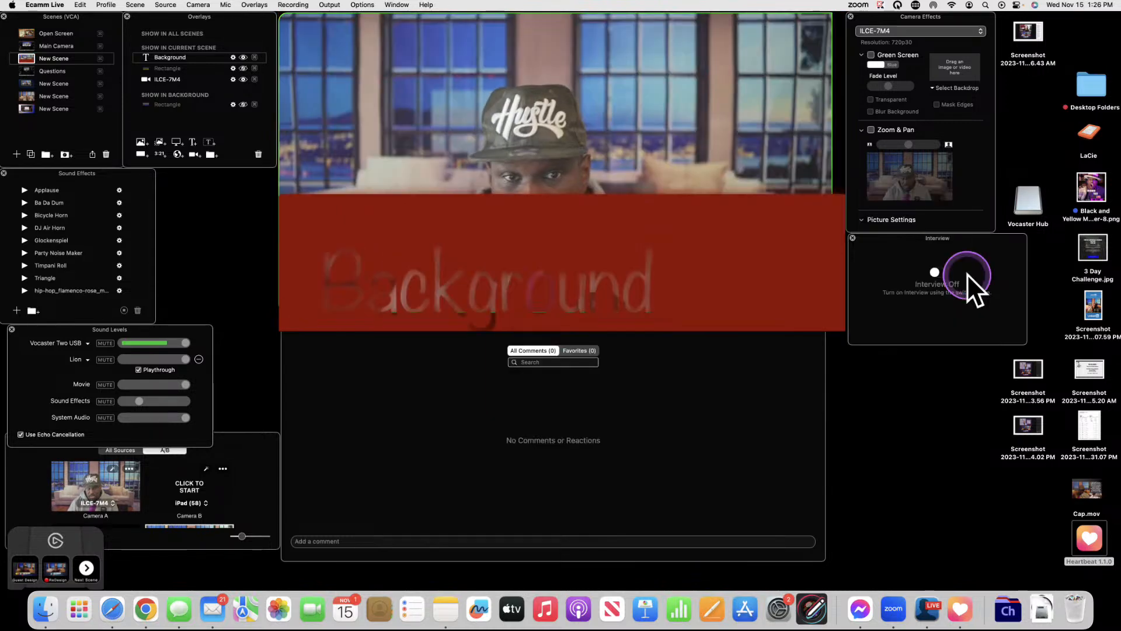
- Move the red text overlay upward and enlarge it until "Background" spans most of the camera width, leaving a narrow gap above it
{"action": "left_click_drag", "start_coordinate": [622, 209], "coordinate": [627, 88]}
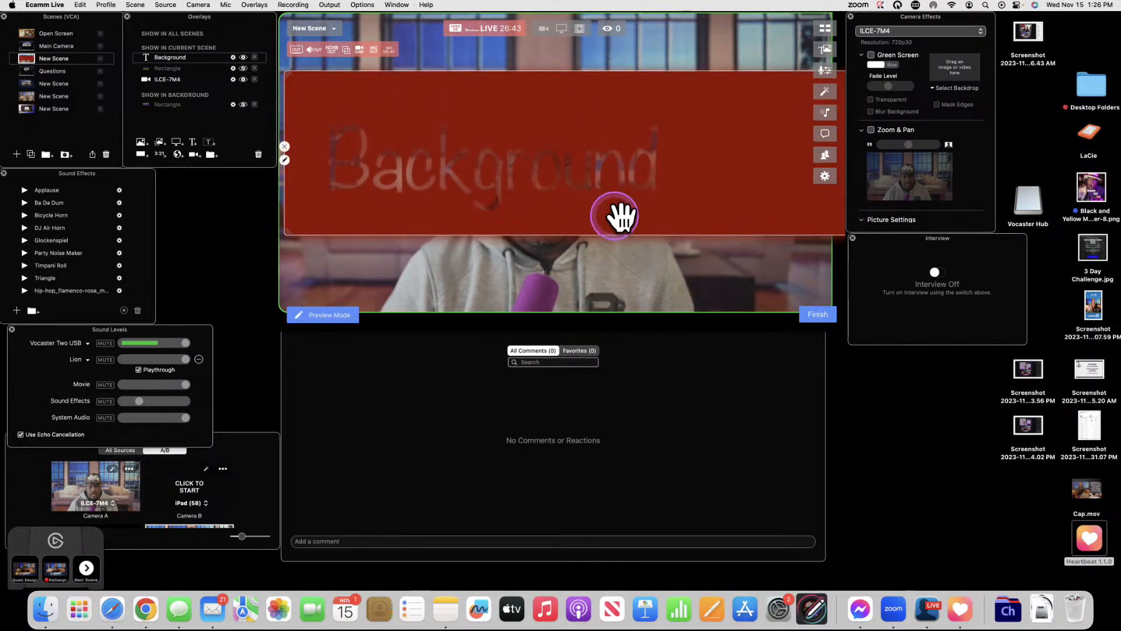
{"action": "left_click_drag", "start_coordinate": [653, 233], "coordinate": [667, 311]}
{"action": "left_click_drag", "start_coordinate": [652, 148], "coordinate": [622, 97]}
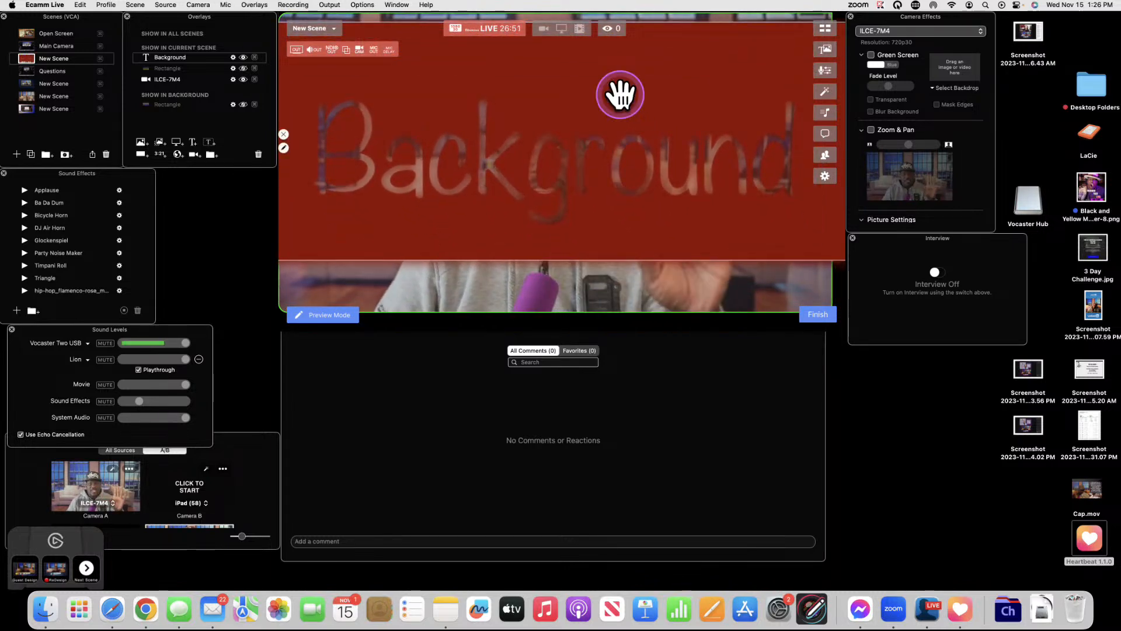
{"action": "left_click_drag", "start_coordinate": [620, 94], "coordinate": [620, 102]}
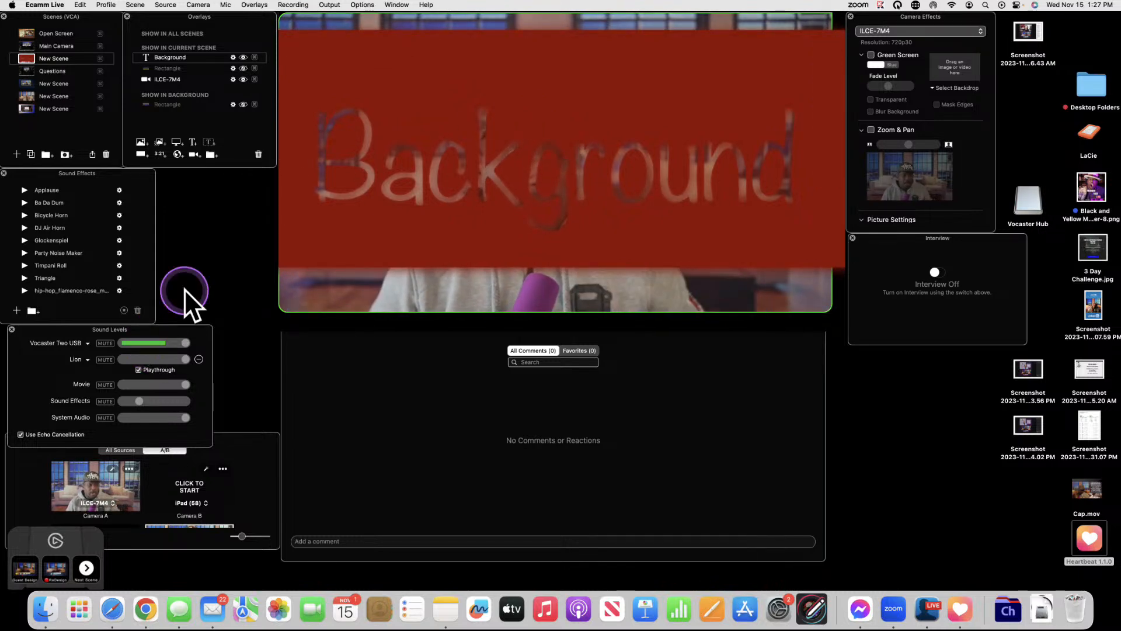
- Add a rectangle overlay to the current scene and set its fill to solid blue using the Color option
{"action": "left_click", "coordinate": [141, 153]}
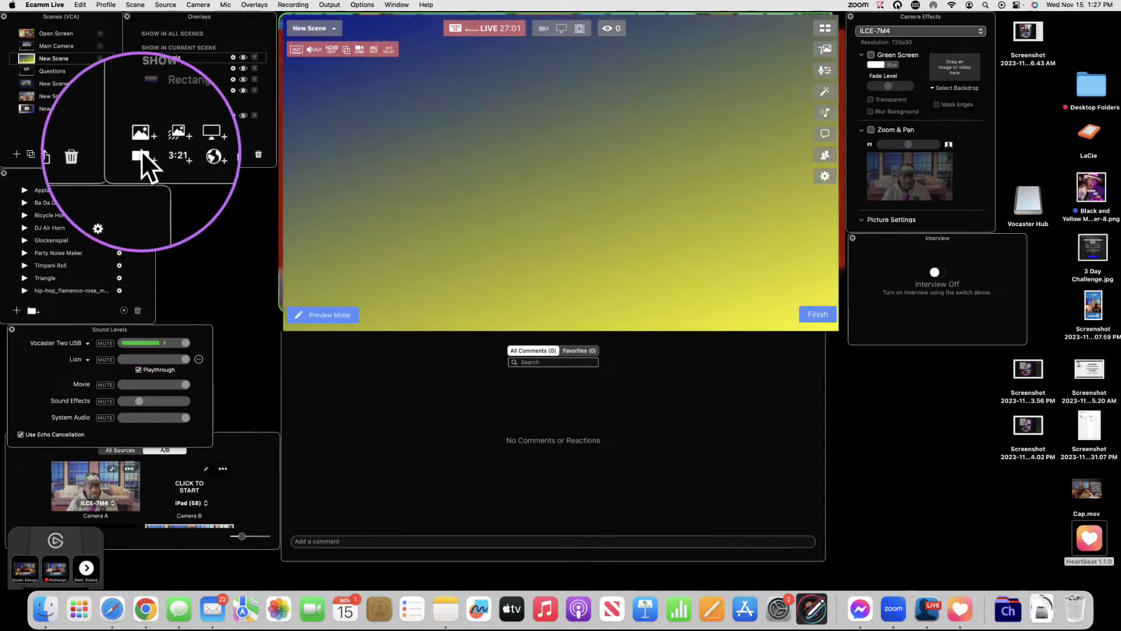
{"action": "left_click", "coordinate": [587, 163]}
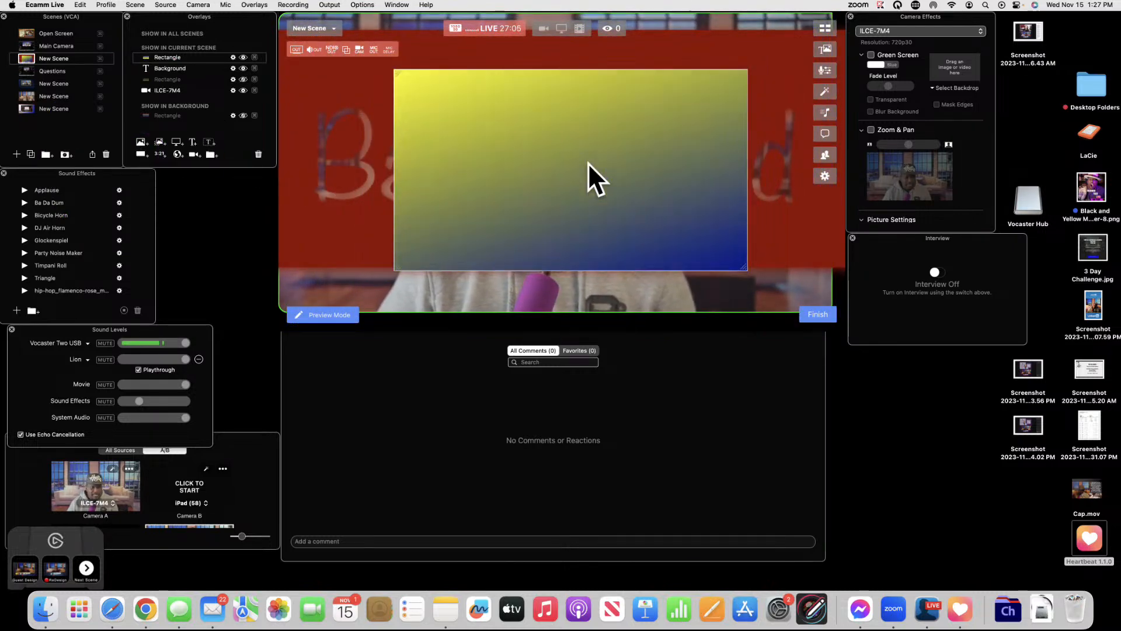
{"action": "left_click", "coordinate": [588, 162]}
{"action": "left_click", "coordinate": [313, 98]}
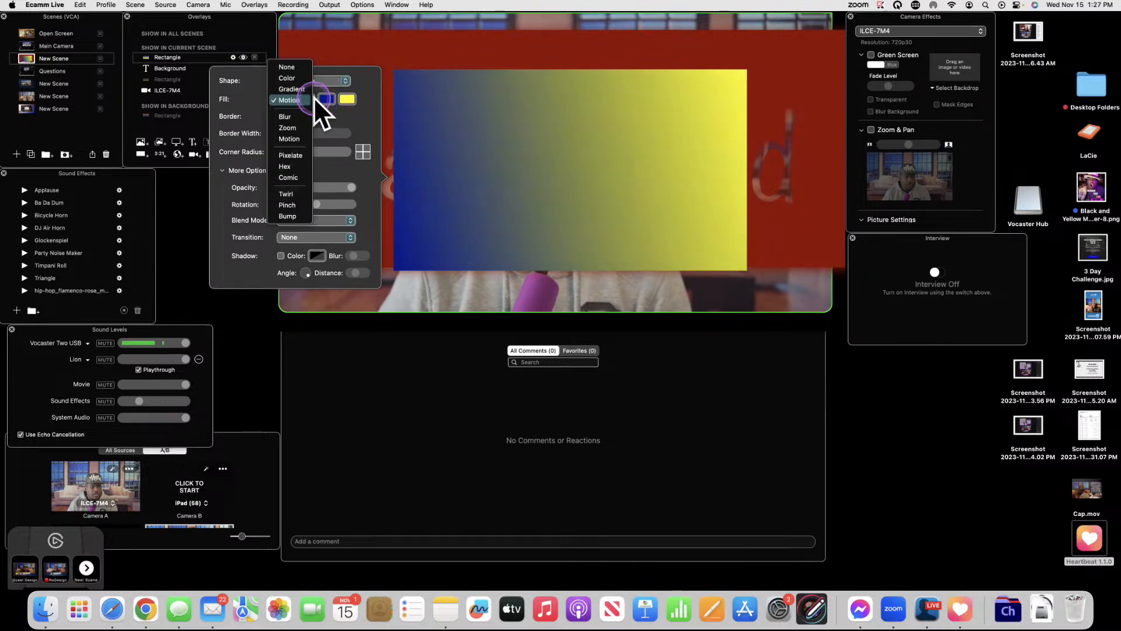
{"action": "left_click", "coordinate": [303, 79]}
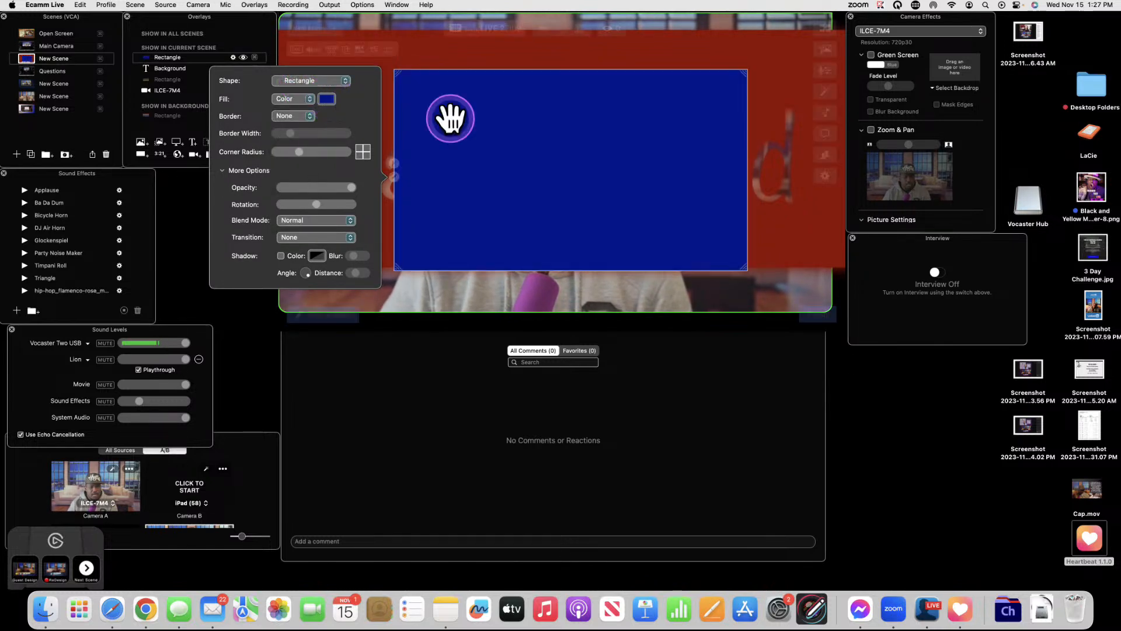
{"action": "left_click", "coordinate": [583, 142]}
- Move and widen the blue rectangle to cover the word, and layer it directly beneath the Background text overlay
{"action": "left_click_drag", "start_coordinate": [584, 146], "coordinate": [552, 143]}
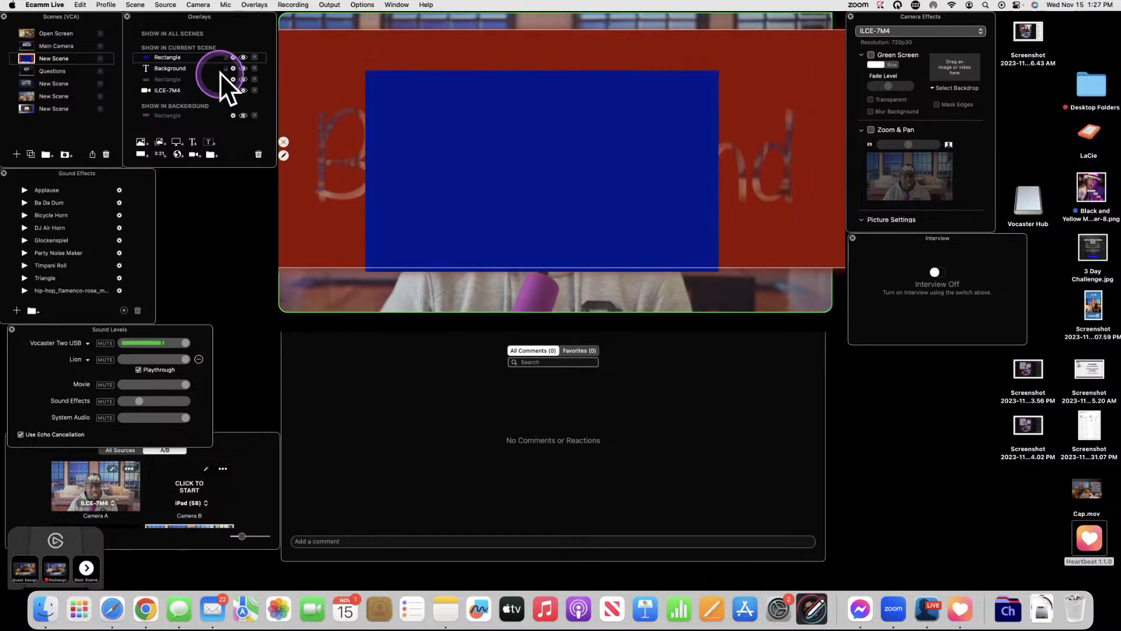
{"action": "left_click", "coordinate": [311, 114]}
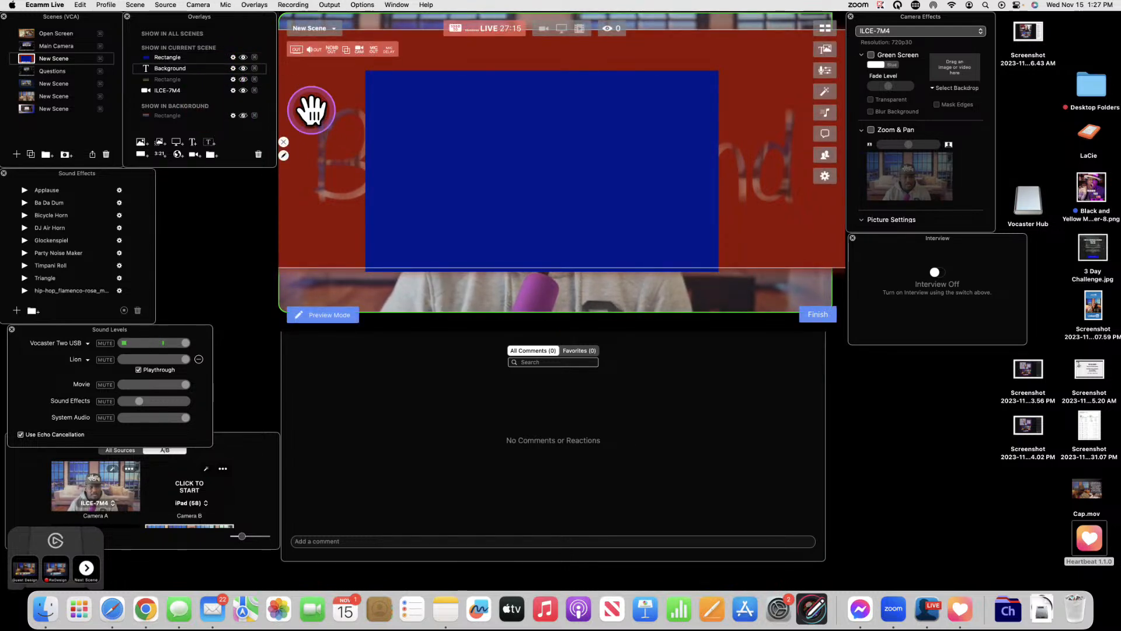
{"action": "left_click", "coordinate": [173, 58]}
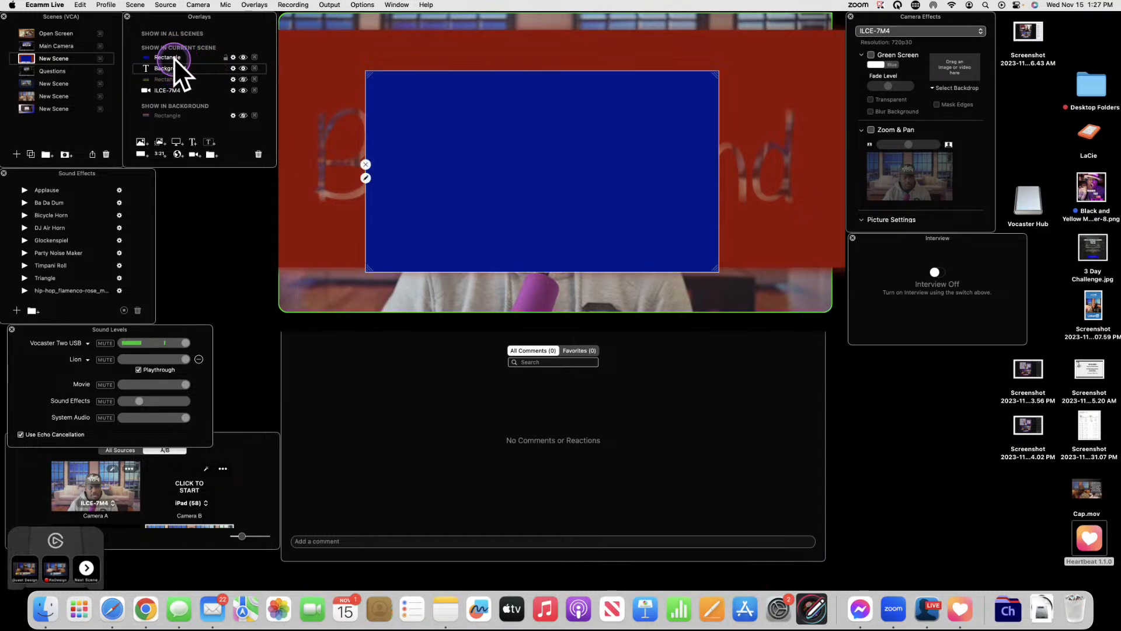
{"action": "left_click_drag", "start_coordinate": [413, 125], "coordinate": [362, 119]}
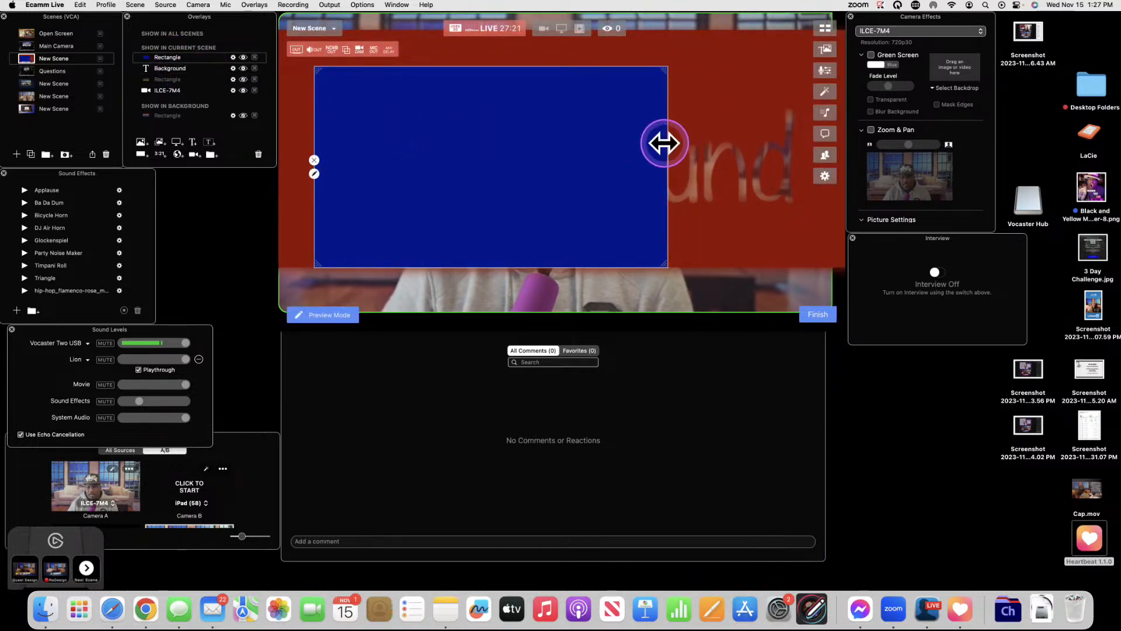
{"action": "left_click_drag", "start_coordinate": [664, 143], "coordinate": [794, 146]}
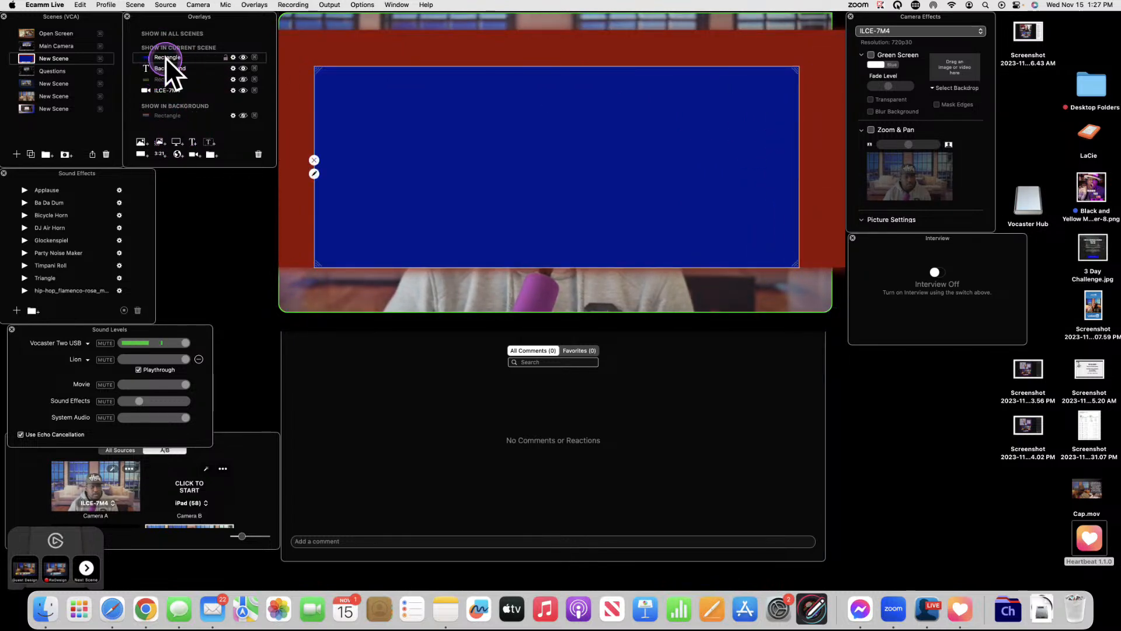
{"action": "left_click_drag", "start_coordinate": [166, 57], "coordinate": [166, 68]}
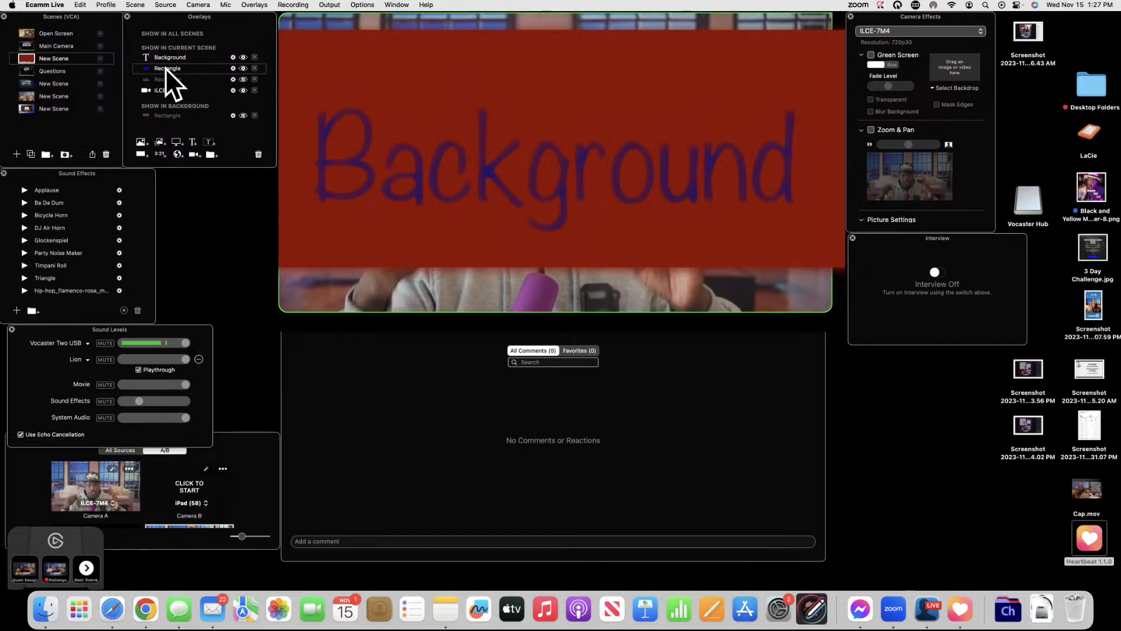
- Stretch the Background text overlay down and up until its red box covers the full camera height
{"action": "left_click", "coordinate": [555, 270]}
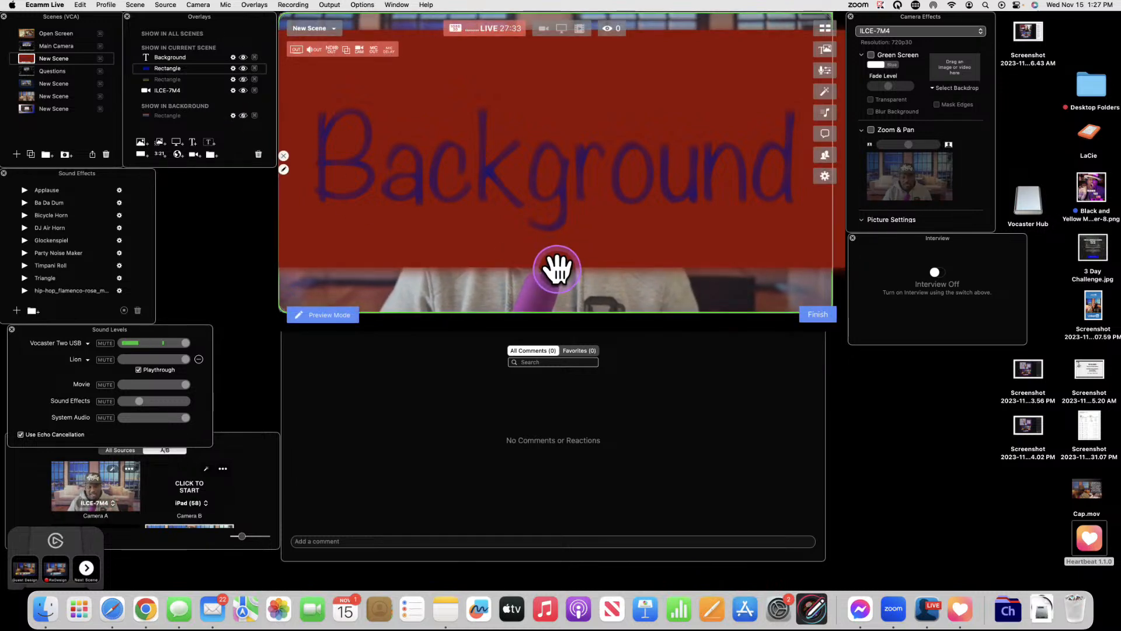
{"action": "left_click_drag", "start_coordinate": [558, 270], "coordinate": [561, 315]}
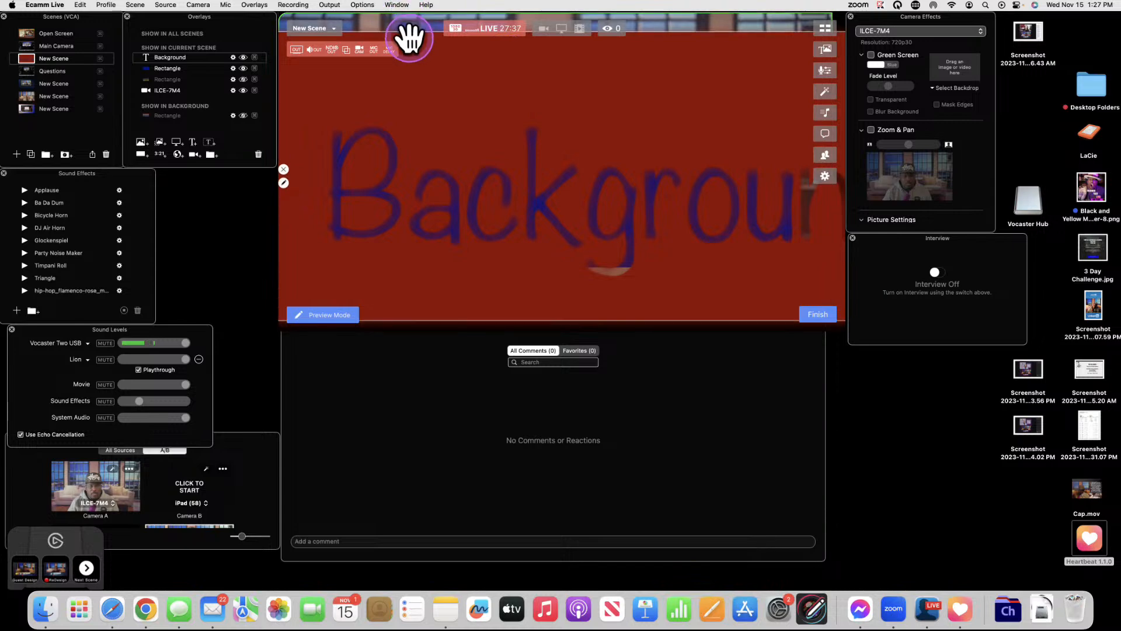
{"action": "left_click_drag", "start_coordinate": [409, 35], "coordinate": [407, 10]}
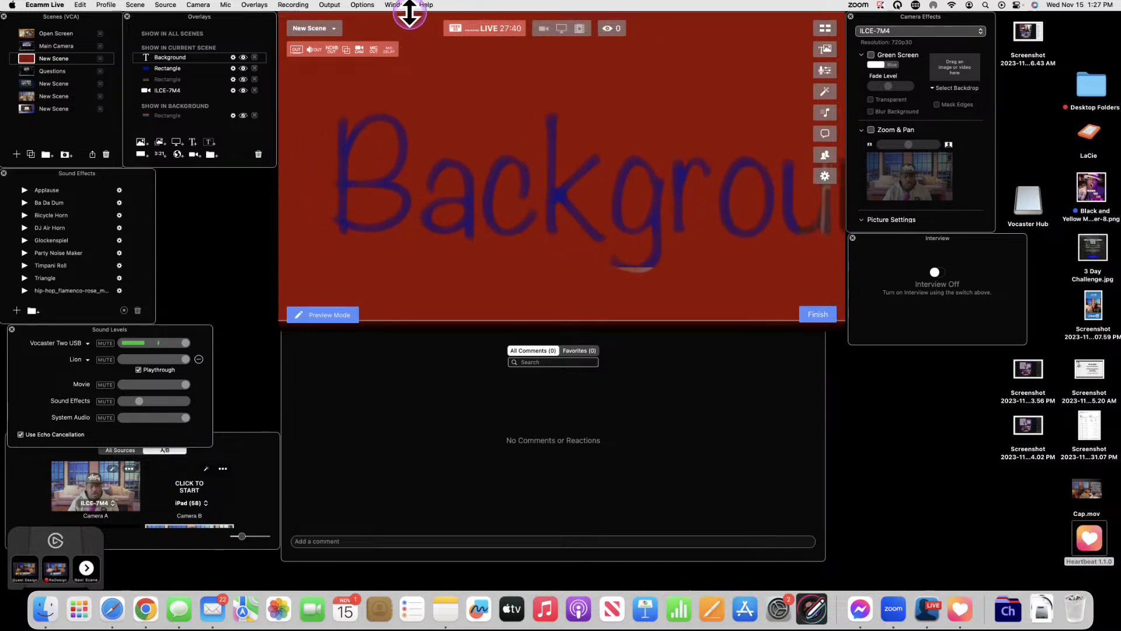
- Set the Background text overlay's font size to 40 and save the edit
{"action": "double_click", "coordinate": [513, 154]}
{"action": "left_click", "coordinate": [214, 47]}
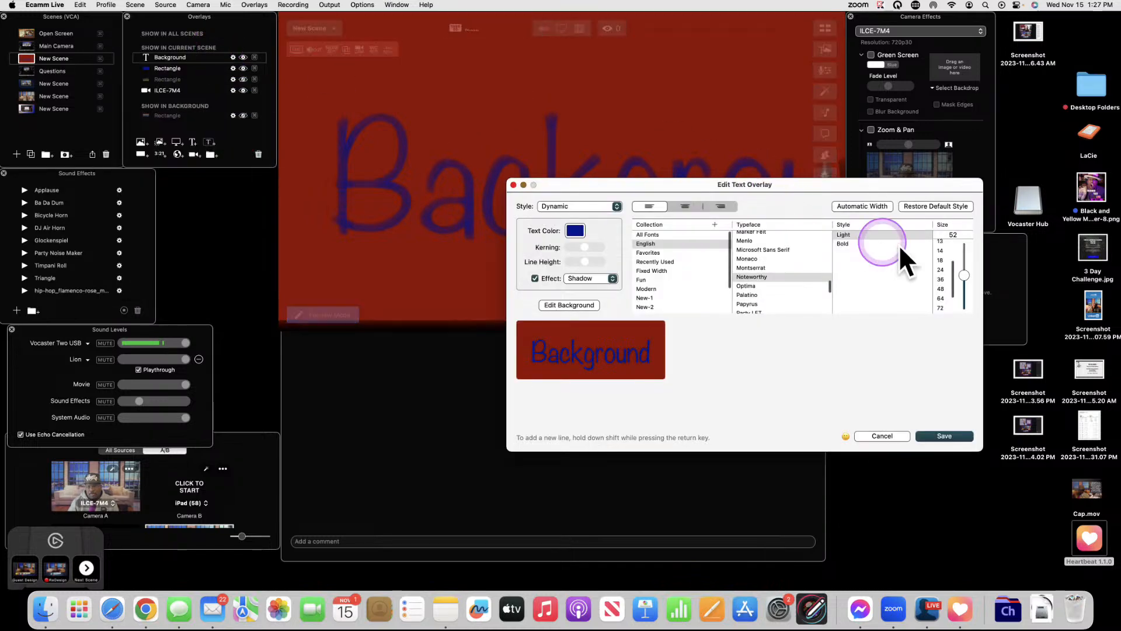
{"action": "left_click_drag", "start_coordinate": [962, 272], "coordinate": [965, 278]}
{"action": "key", "text": "Return"}
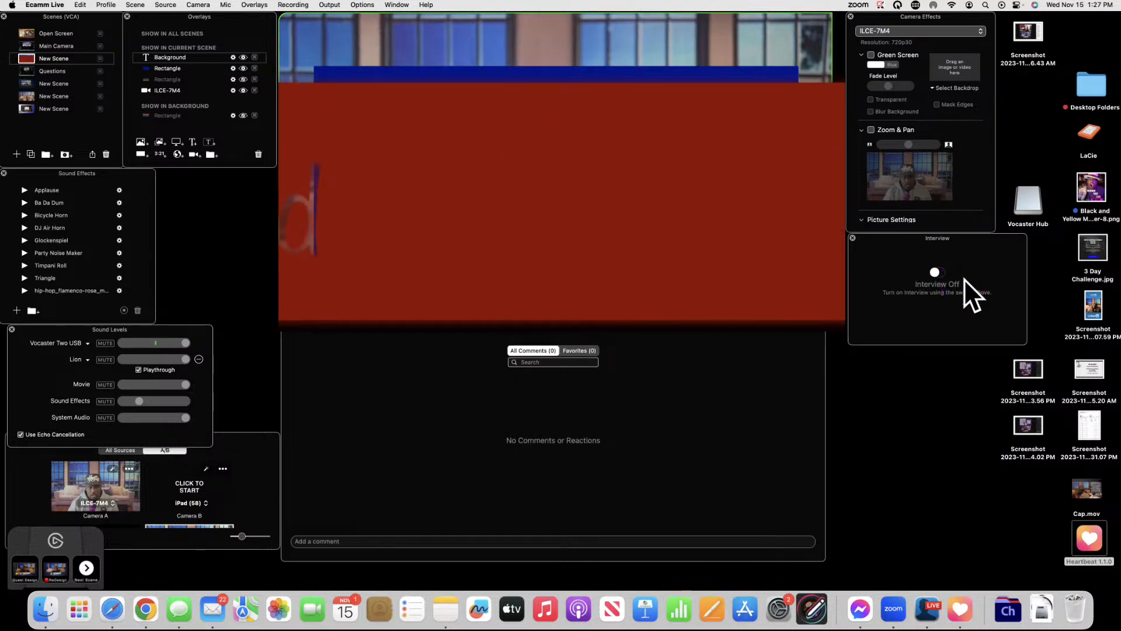
- Increase the Background text overlay's font size slightly and save the edit
{"action": "mouse_move", "coordinate": [646, 265]}
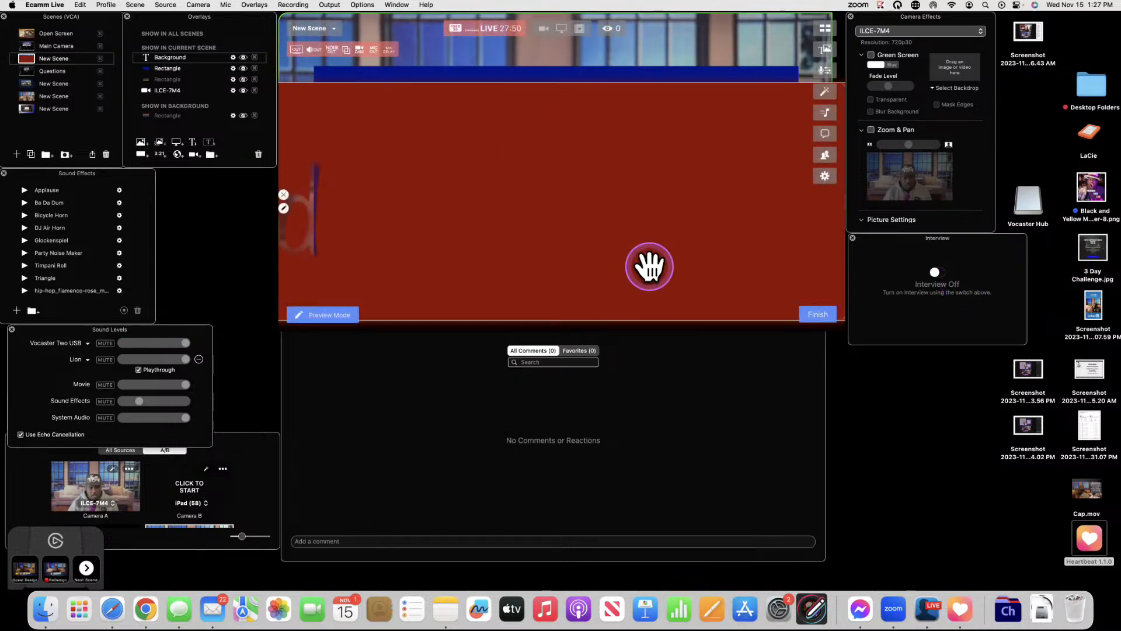
{"action": "left_click", "coordinate": [601, 237]}
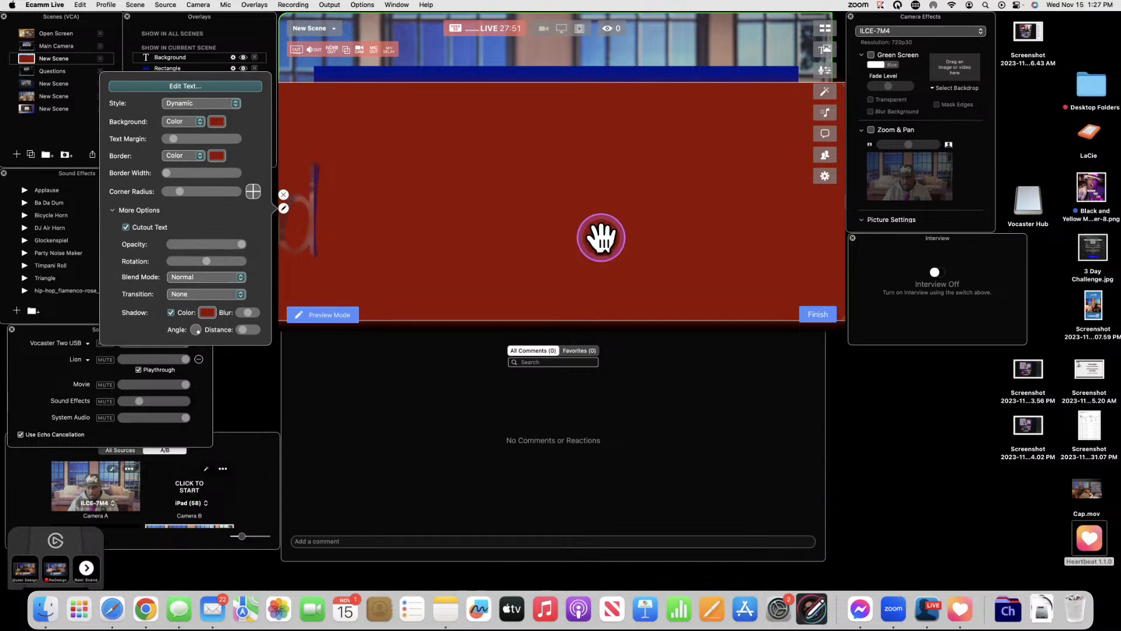
{"action": "left_click", "coordinate": [240, 87]}
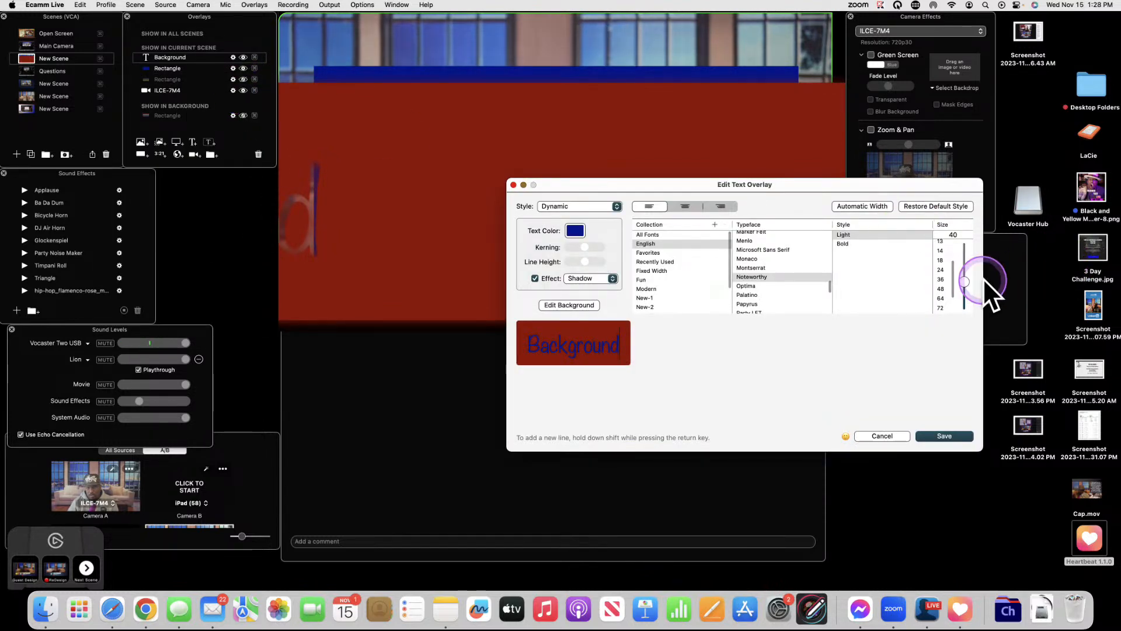
{"action": "left_click_drag", "start_coordinate": [965, 282], "coordinate": [964, 279]}
{"action": "key", "text": "Return"}
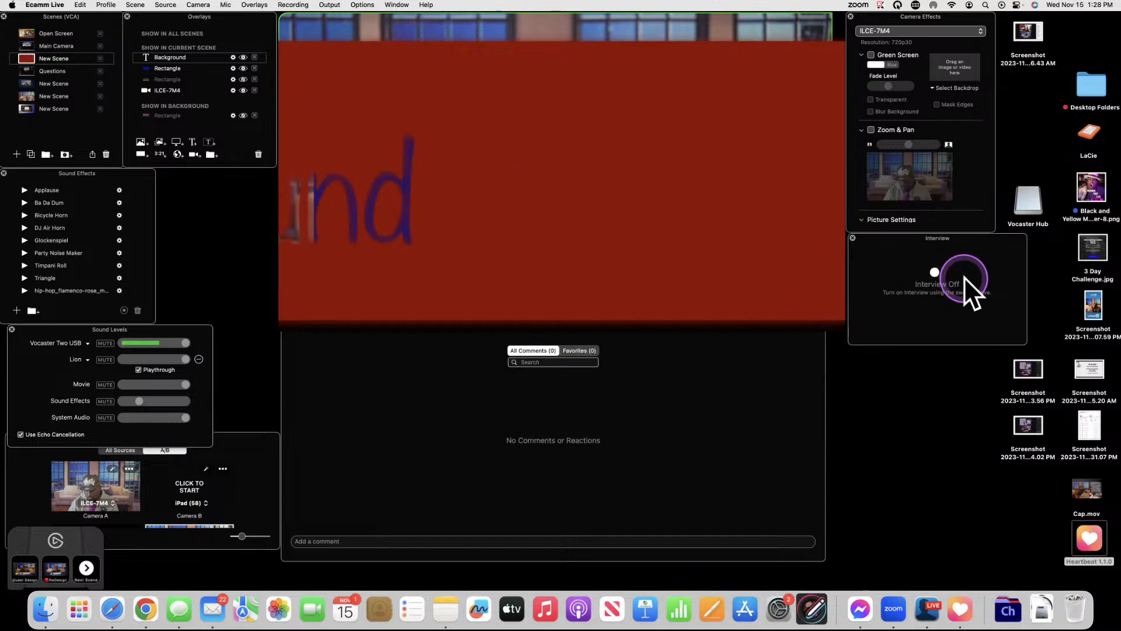
- Reposition the text overlay so the word starts inside the frame, and stretch its upper and lower edges to fill the camera height
{"action": "left_click_drag", "start_coordinate": [623, 253], "coordinate": [651, 188]}
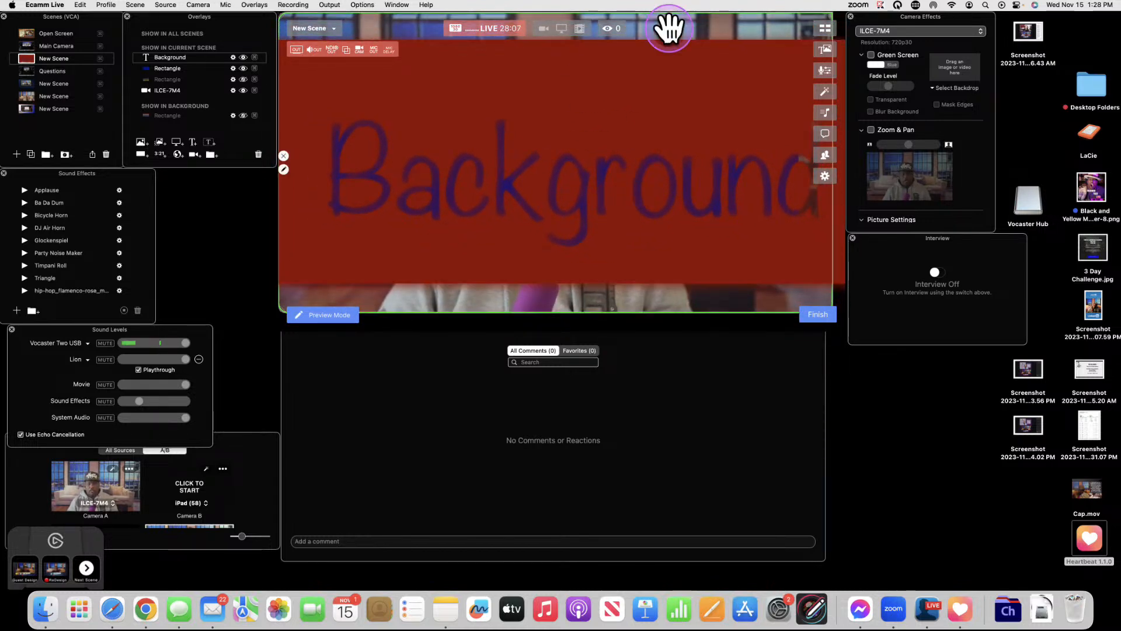
{"action": "left_click_drag", "start_coordinate": [669, 40], "coordinate": [667, 17]}
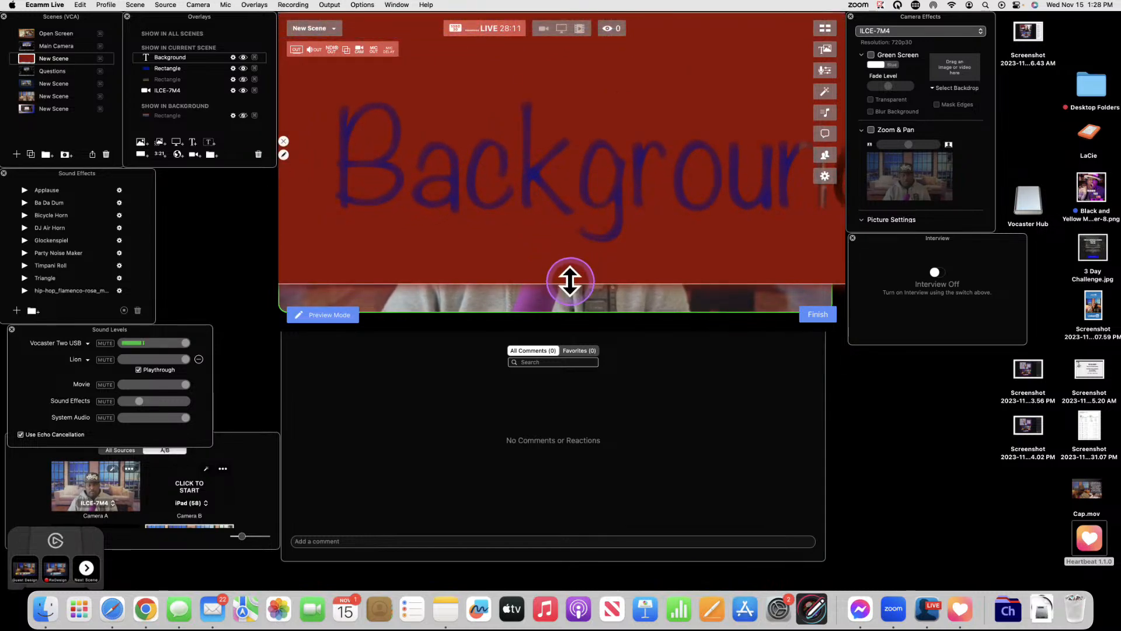
{"action": "left_click_drag", "start_coordinate": [568, 283], "coordinate": [568, 313]}
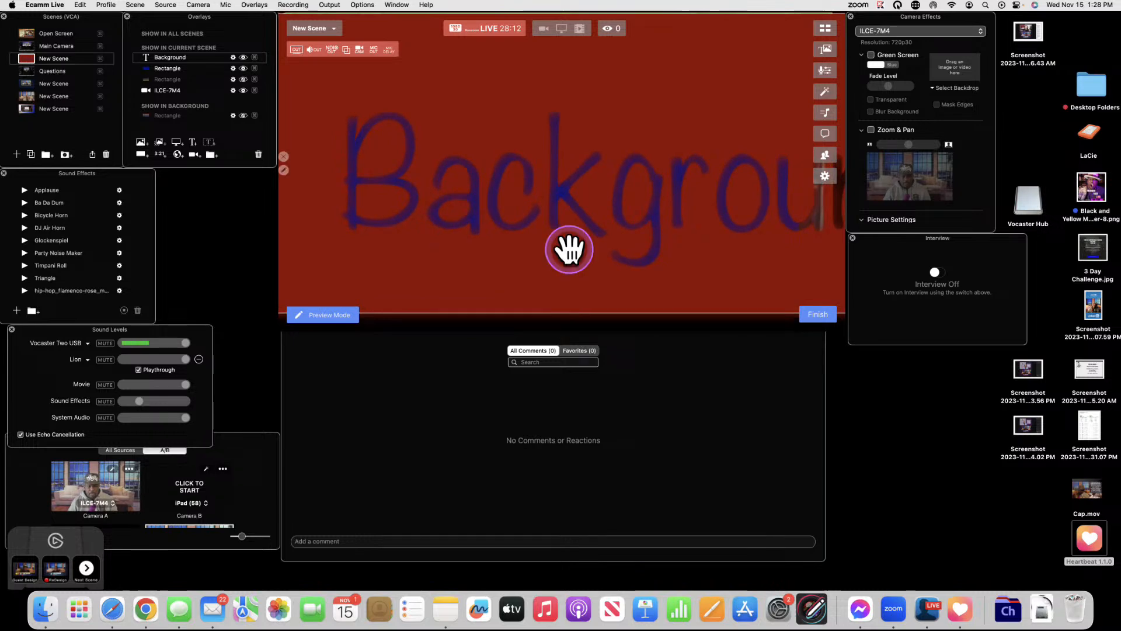
- Set the Background text overlay's font size to 44 and save the edit
{"action": "double_click", "coordinate": [569, 191]}
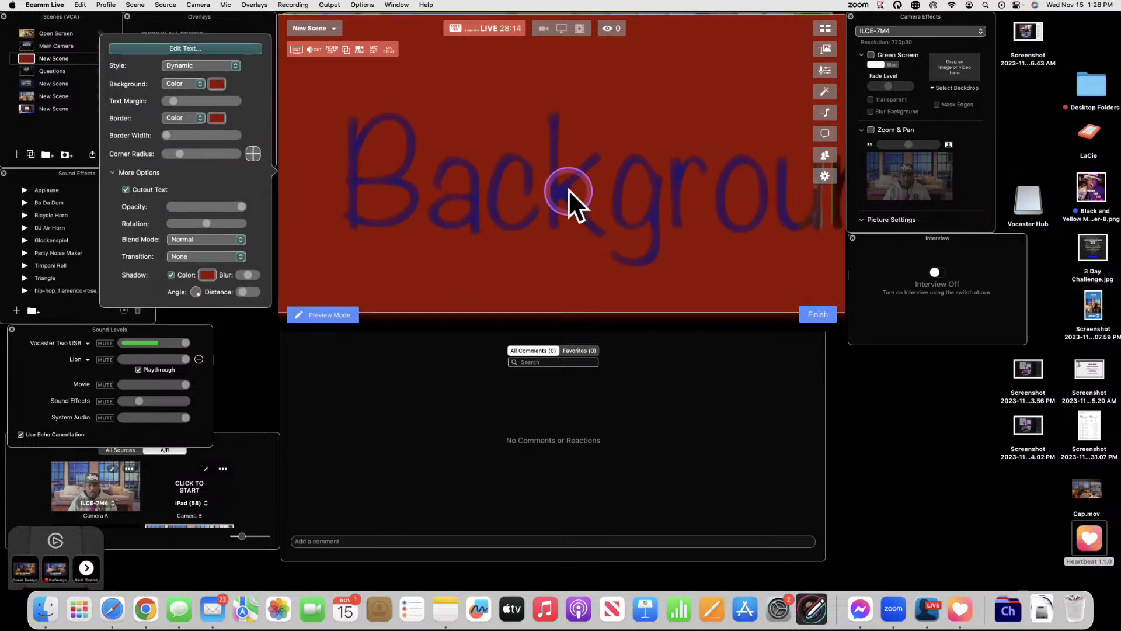
{"action": "double_click", "coordinate": [569, 190]}
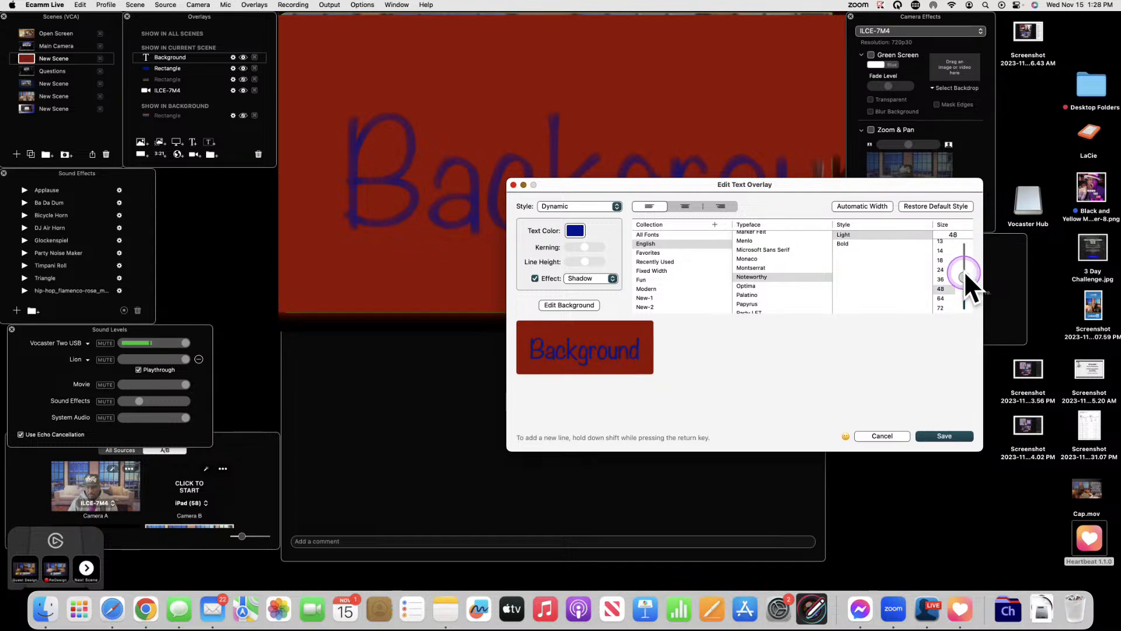
{"action": "left_click_drag", "start_coordinate": [965, 271], "coordinate": [964, 273]}
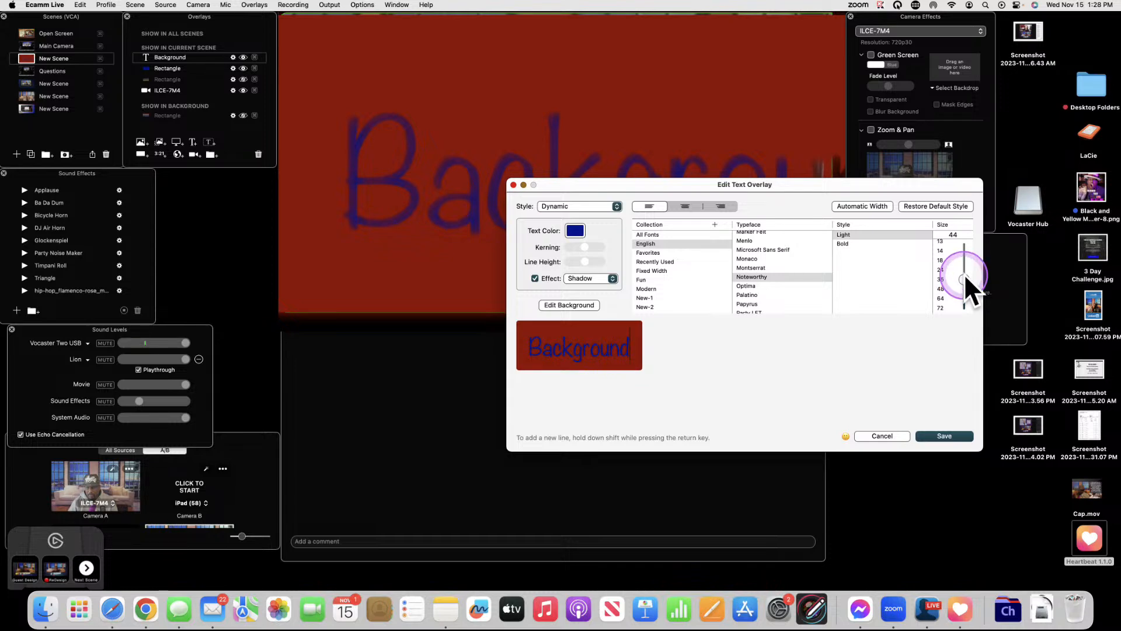
{"action": "key", "text": "Return"}
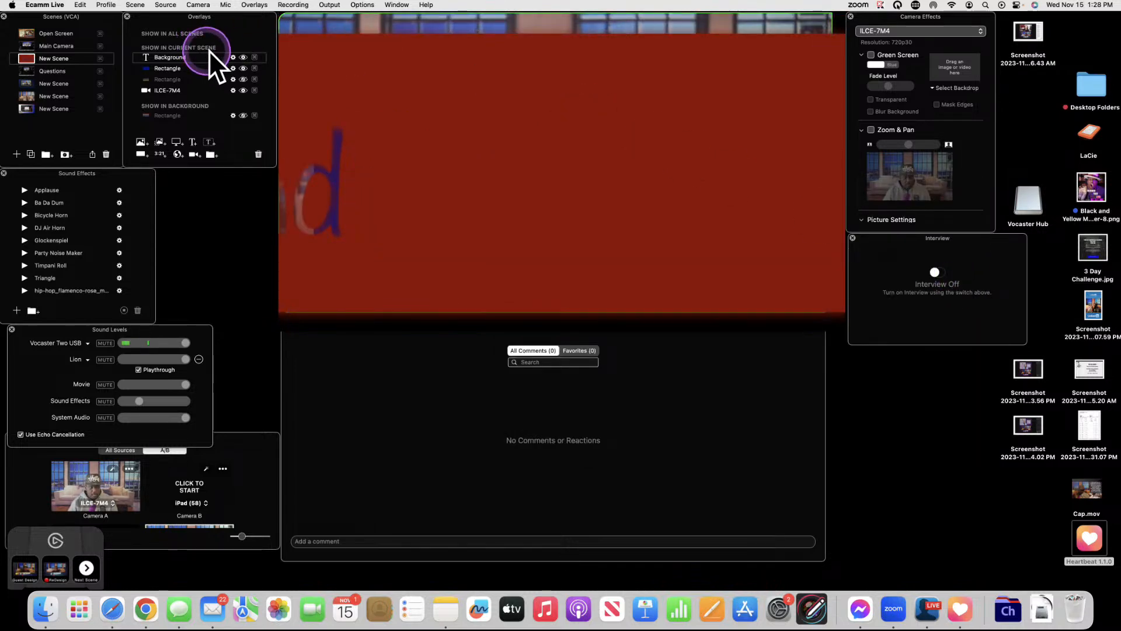
- Set the text overlay's font size to 46, save it, and reposition the box so the word spans the camera width
{"action": "left_click", "coordinate": [353, 116]}
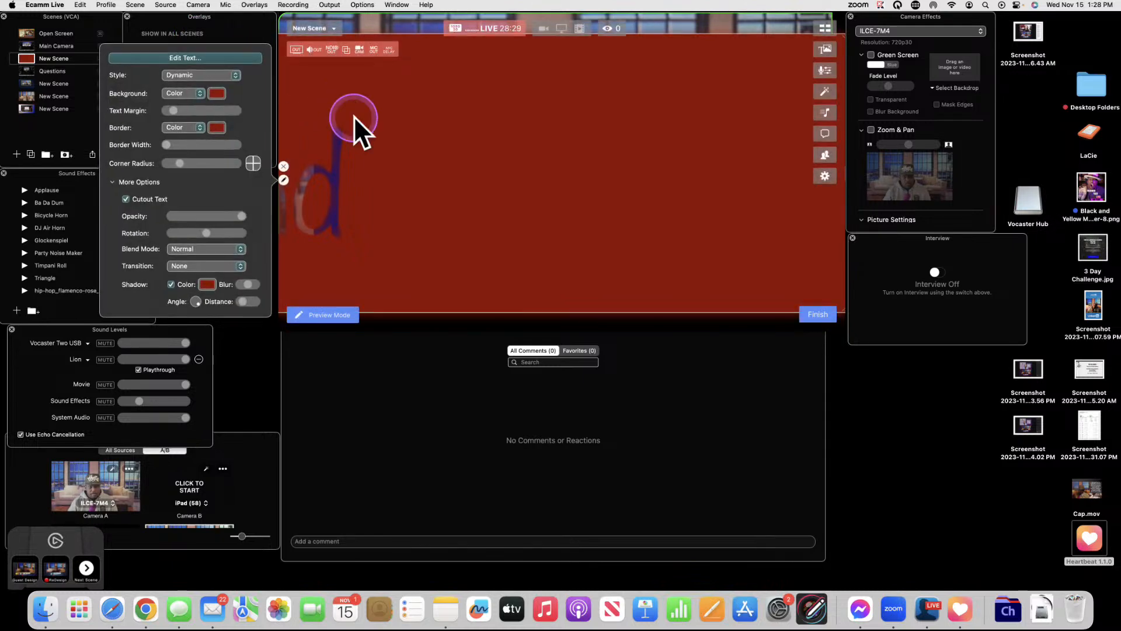
{"action": "left_click", "coordinate": [197, 54]}
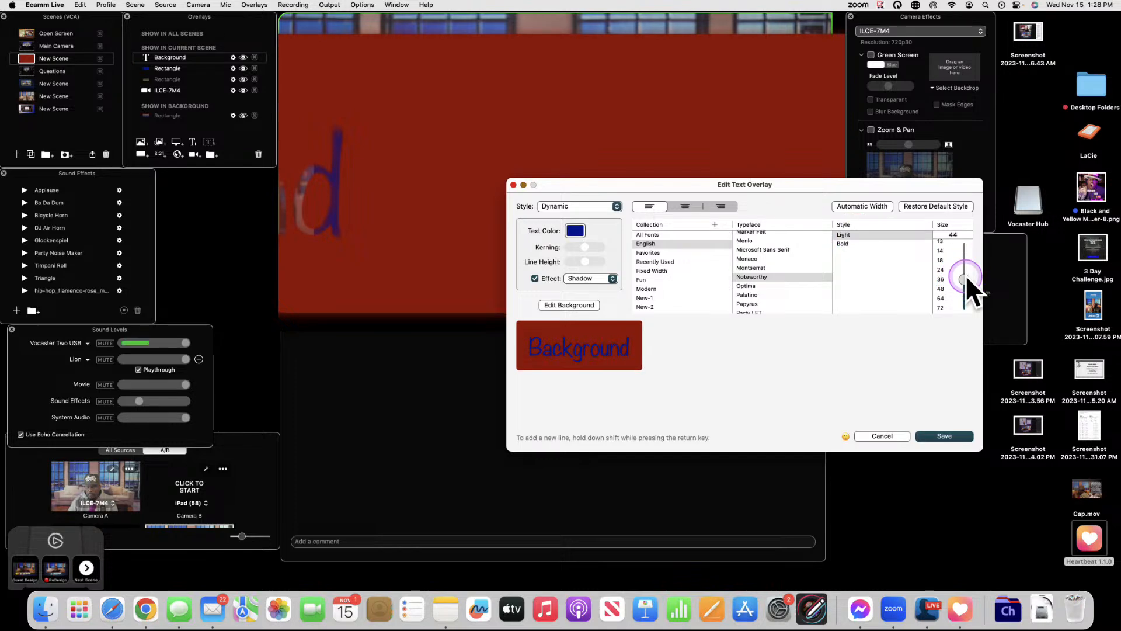
{"action": "key", "text": "Return"}
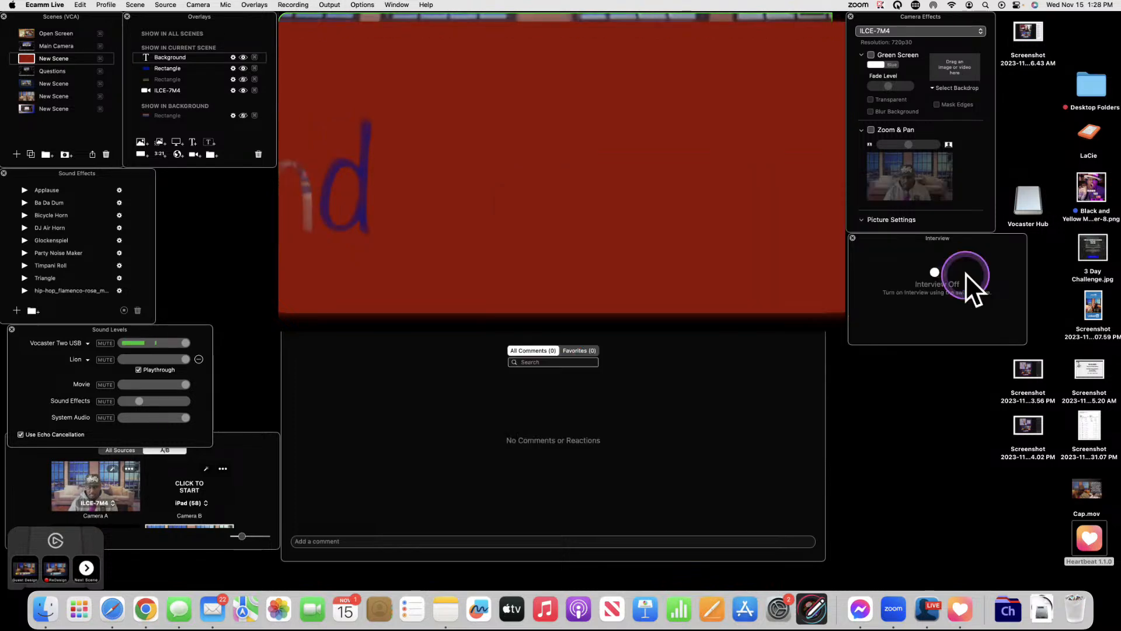
{"action": "left_click_drag", "start_coordinate": [600, 251], "coordinate": [786, 252]}
{"action": "left_click_drag", "start_coordinate": [671, 223], "coordinate": [606, 185]}
- Enter a slightly smaller font size for the Background text overlay and save the edit
{"action": "left_click", "coordinate": [216, 41]}
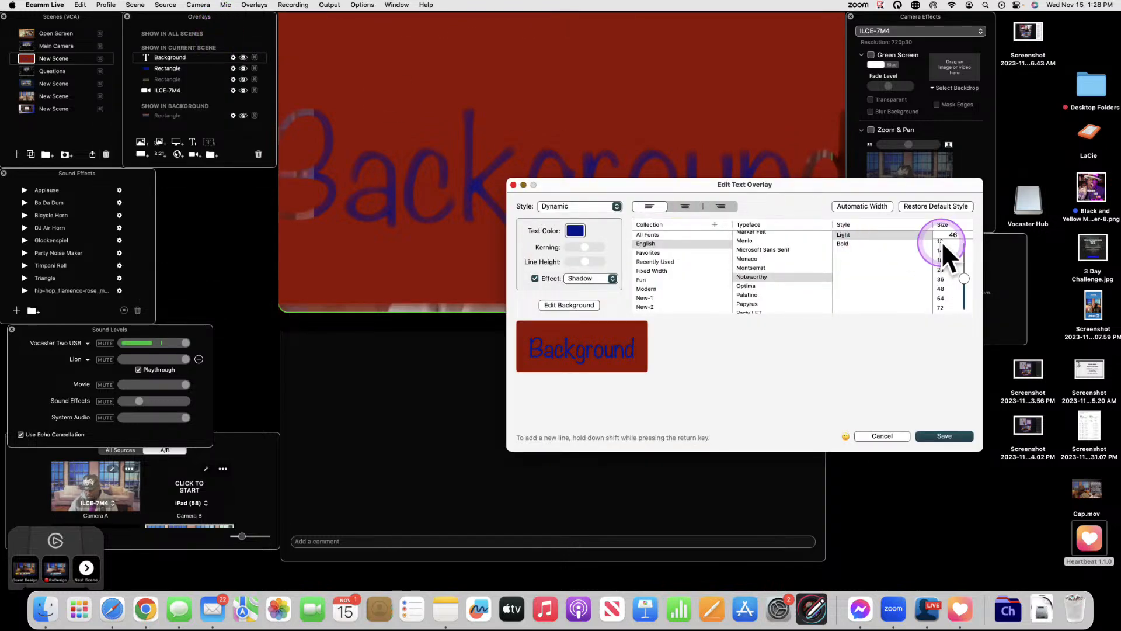
{"action": "key", "text": "Up"}
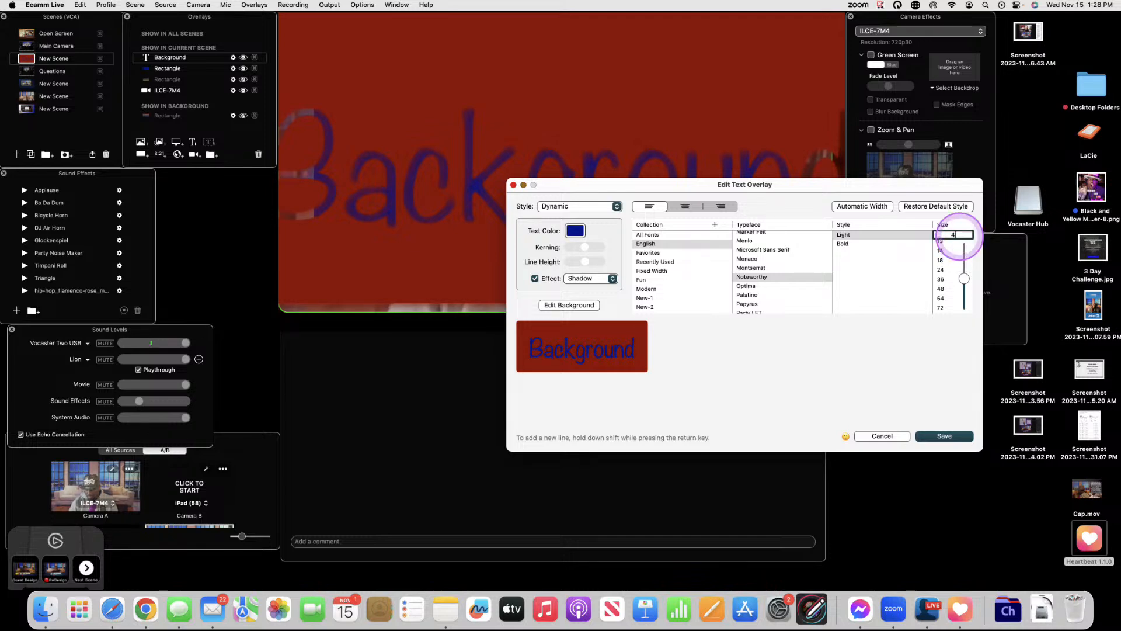
{"action": "key", "text": "Return"}
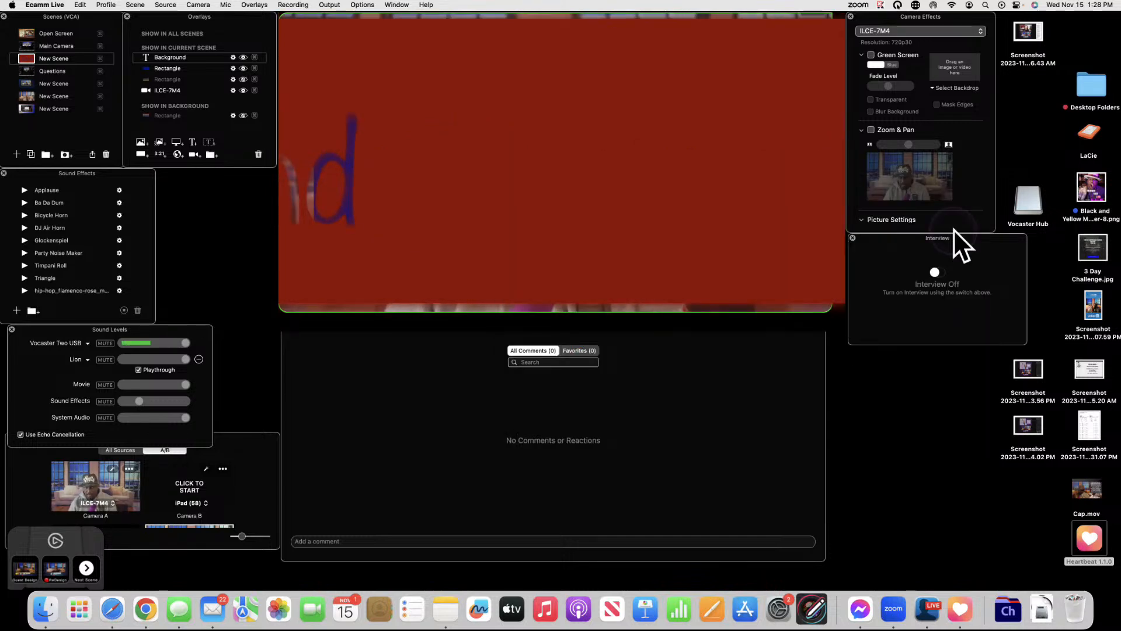
- Reposition the Background text overlay and stretch its lower edge so its box covers the camera frame with the word starting inside it
{"action": "left_click_drag", "start_coordinate": [580, 213], "coordinate": [880, 190]}
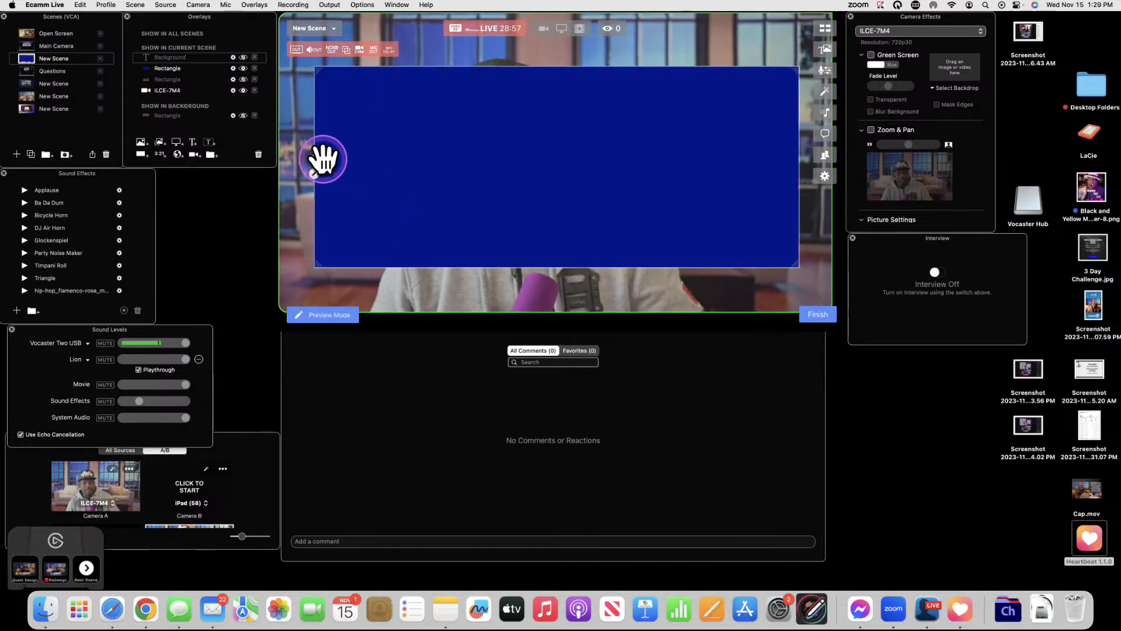
{"action": "key", "text": "super+z"}
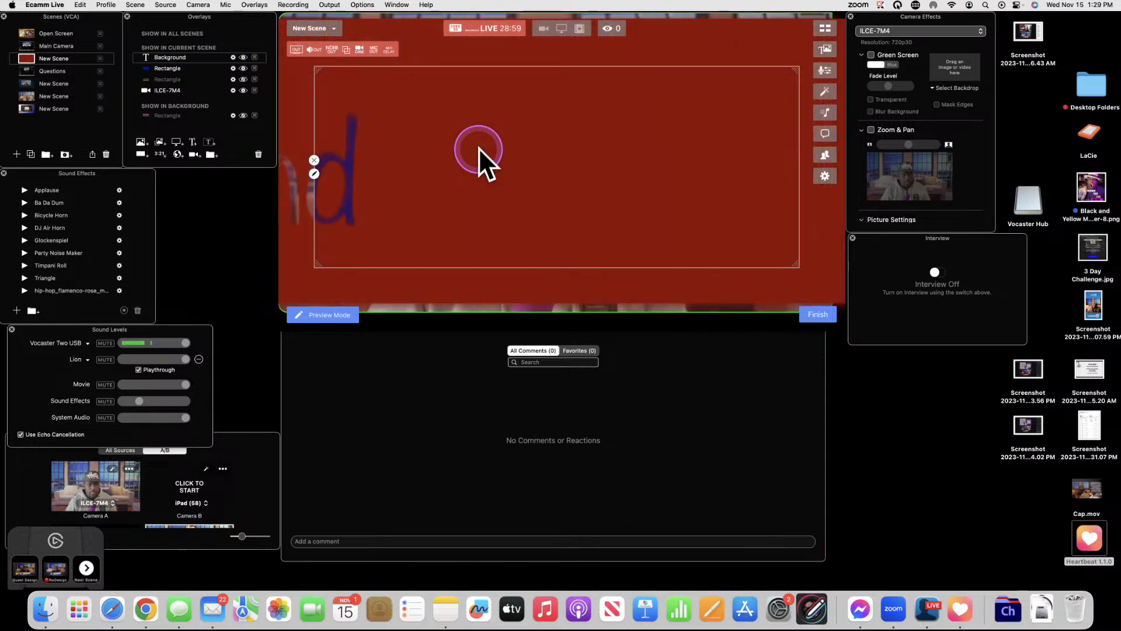
{"action": "left_click_drag", "start_coordinate": [468, 149], "coordinate": [578, 147]}
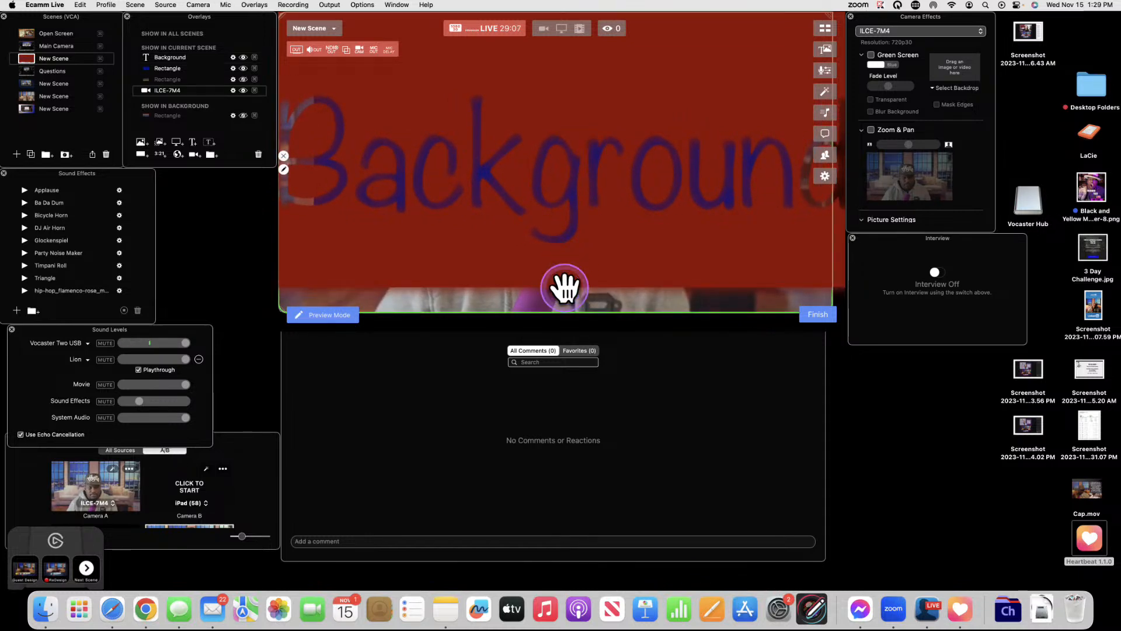
{"action": "left_click_drag", "start_coordinate": [565, 284], "coordinate": [566, 300]}
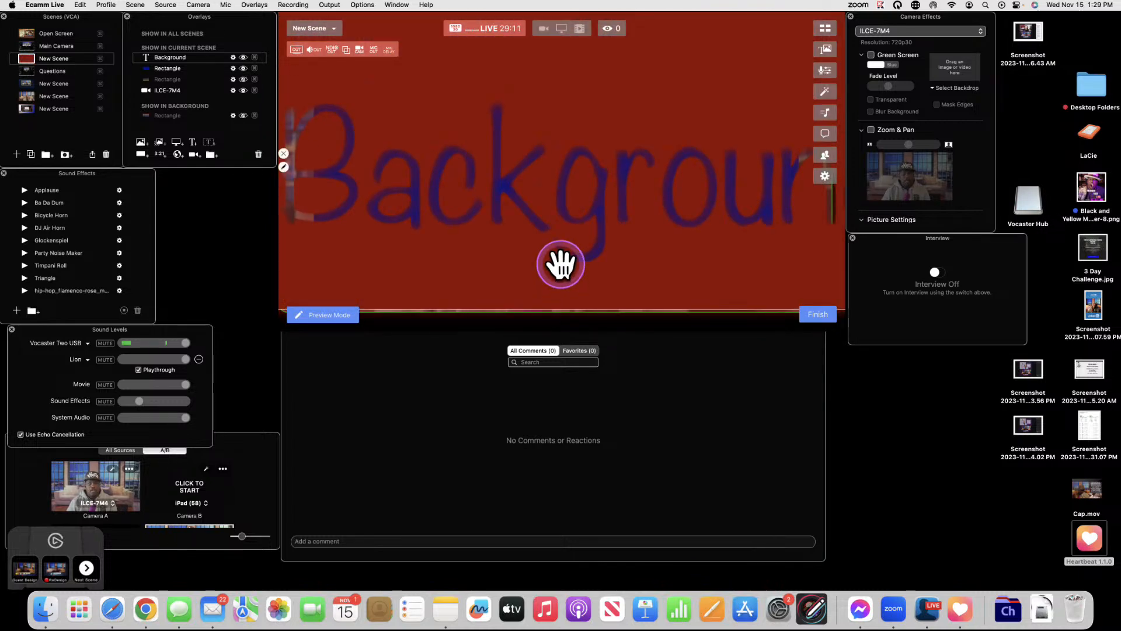
{"action": "left_click_drag", "start_coordinate": [558, 224], "coordinate": [560, 228]}
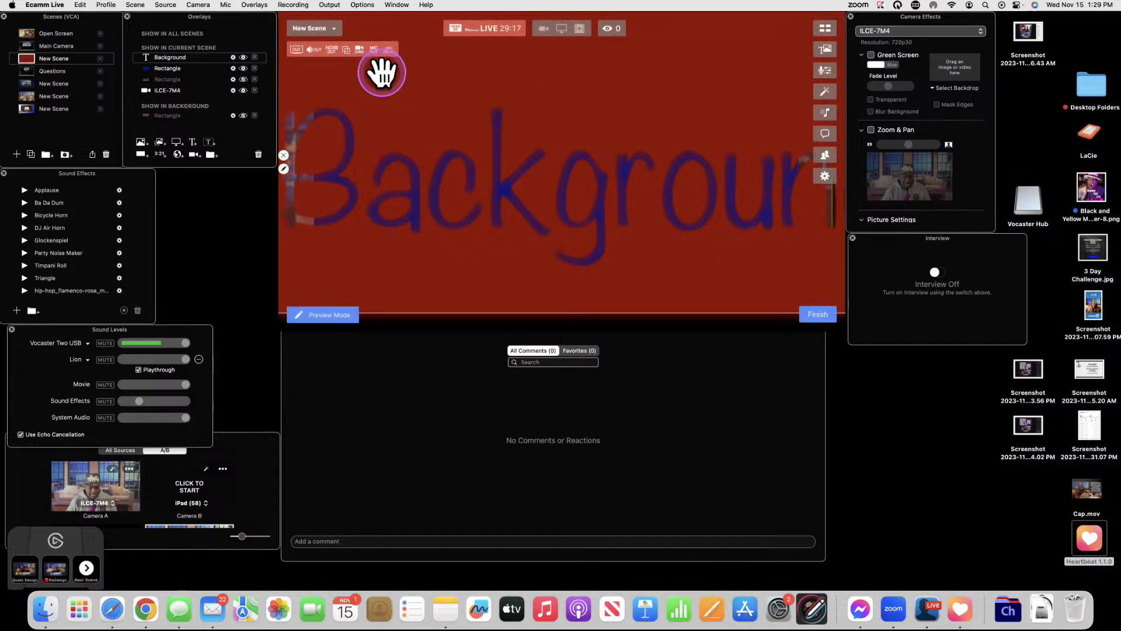
- Lower the Background text overlay's opacity so the layers beneath show through
{"action": "left_click", "coordinate": [283, 168]}
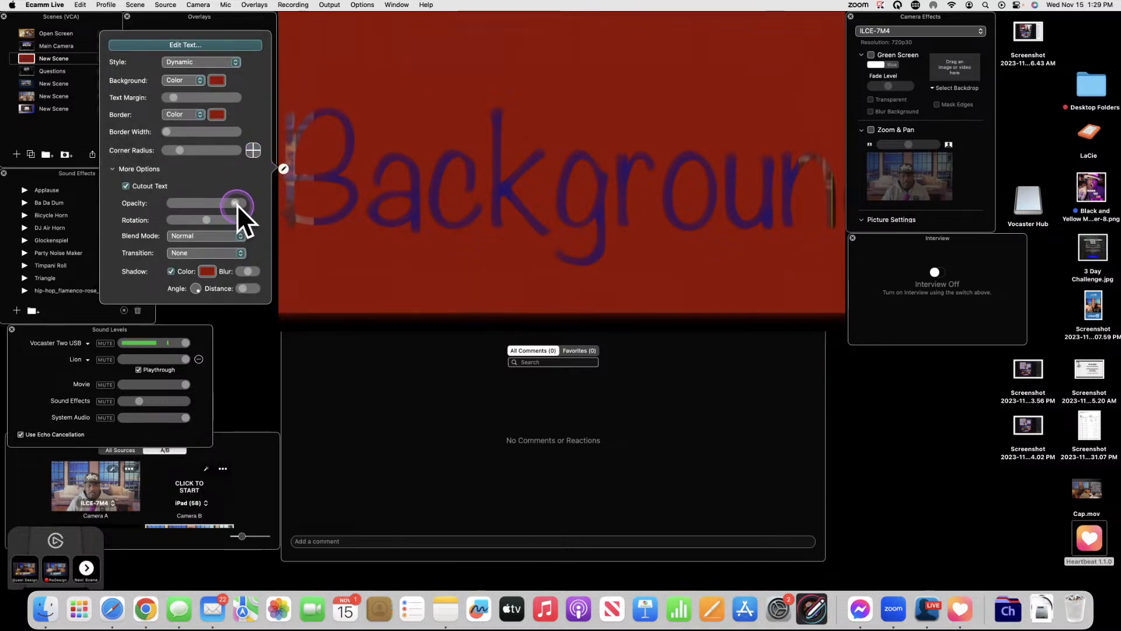
{"action": "left_click_drag", "start_coordinate": [237, 204], "coordinate": [203, 204]}
{"action": "left_click", "coordinate": [415, 76]}
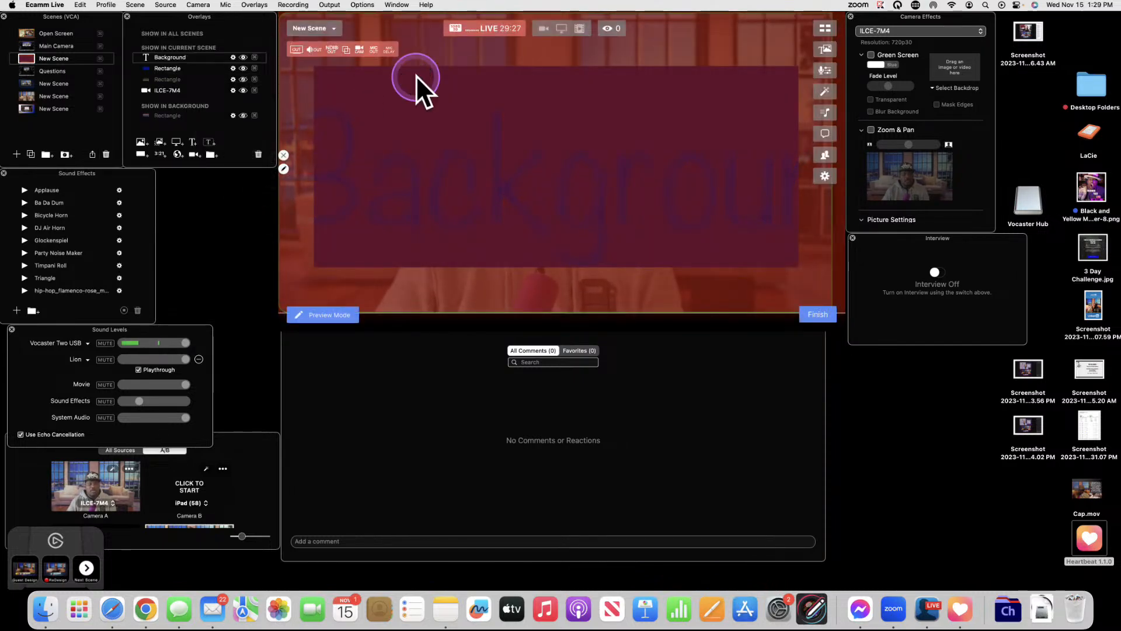
- Hide the Background text overlay and lower the blue rectangle's opacity so the camera picture shows through it
{"action": "left_click", "coordinate": [201, 69]}
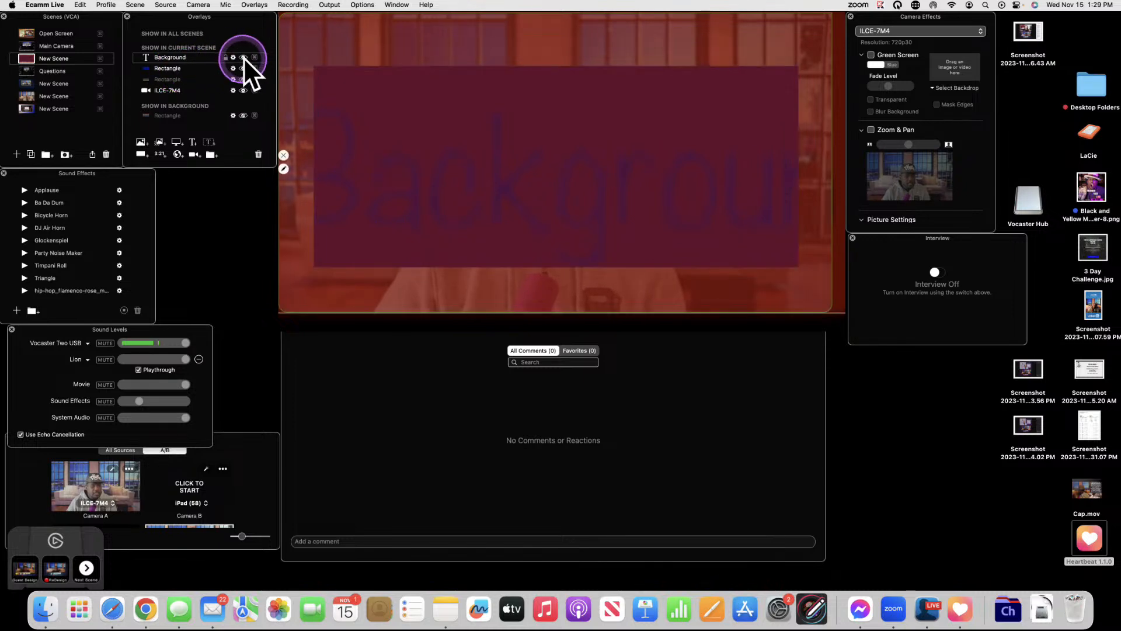
{"action": "left_click", "coordinate": [244, 57]}
{"action": "left_click", "coordinate": [429, 117]}
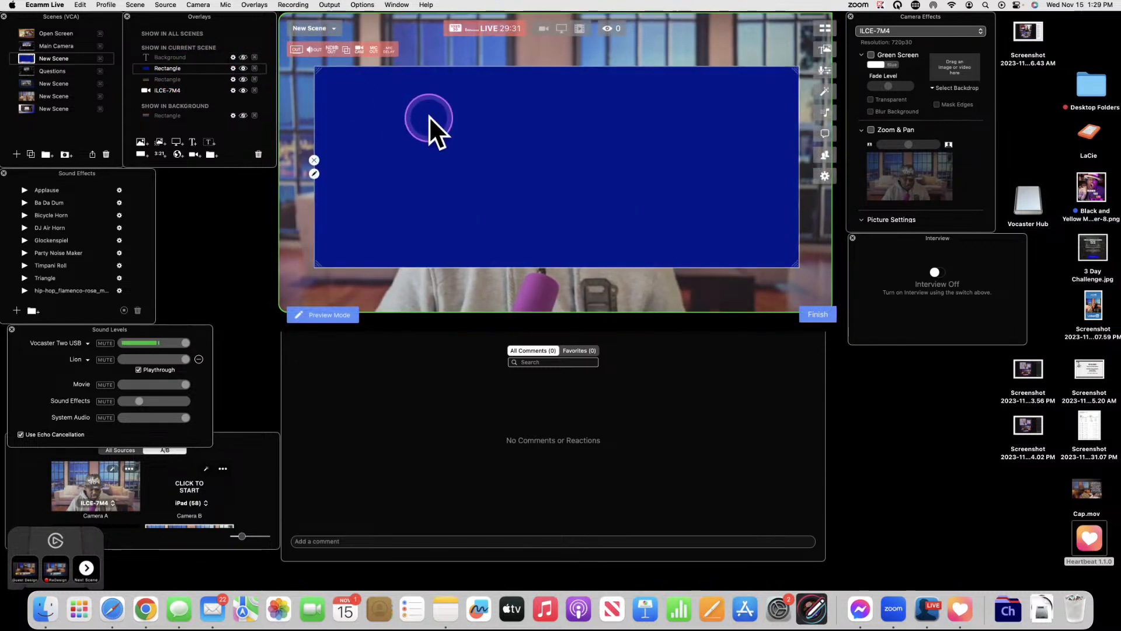
{"action": "scroll", "coordinate": [429, 115], "scroll_direction": "down", "scroll_amount": 10}
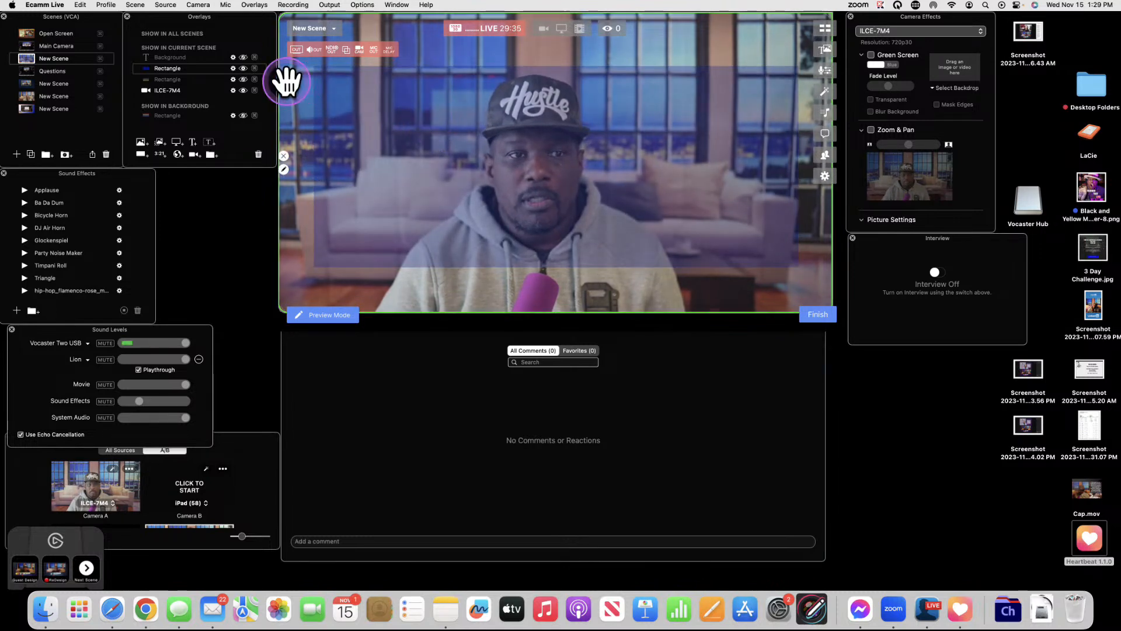
- Toggle the visibility of the Background text and blue rectangle to compare the layers, ending with the text shown and the rectangle hidden
{"action": "left_click", "coordinate": [243, 57]}
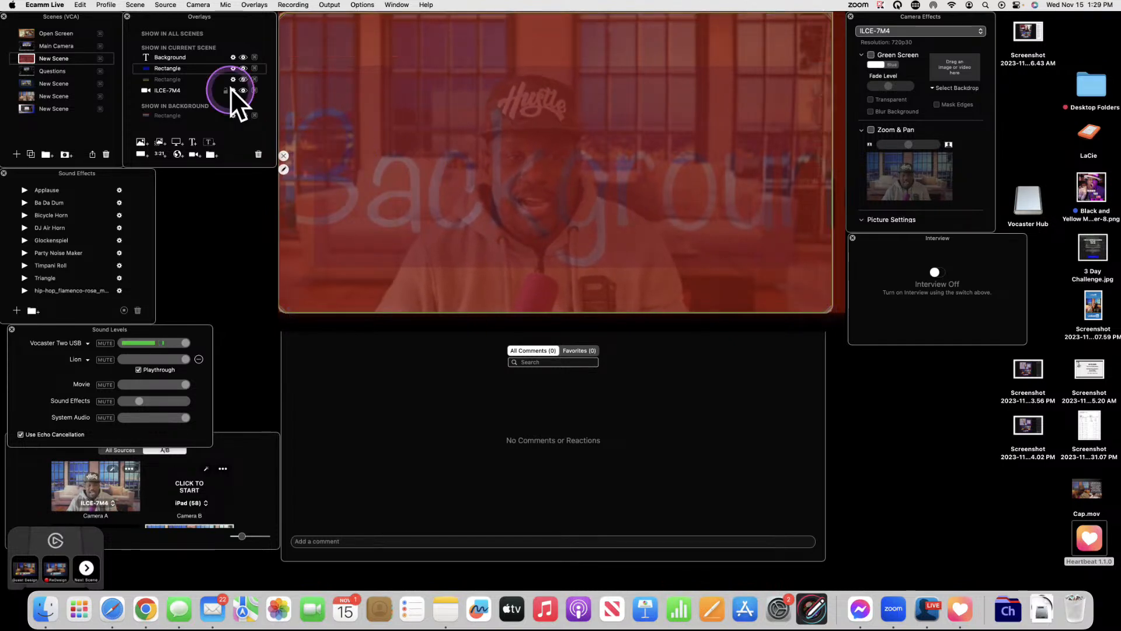
{"action": "left_click", "coordinate": [242, 71]}
{"action": "left_click", "coordinate": [242, 68]}
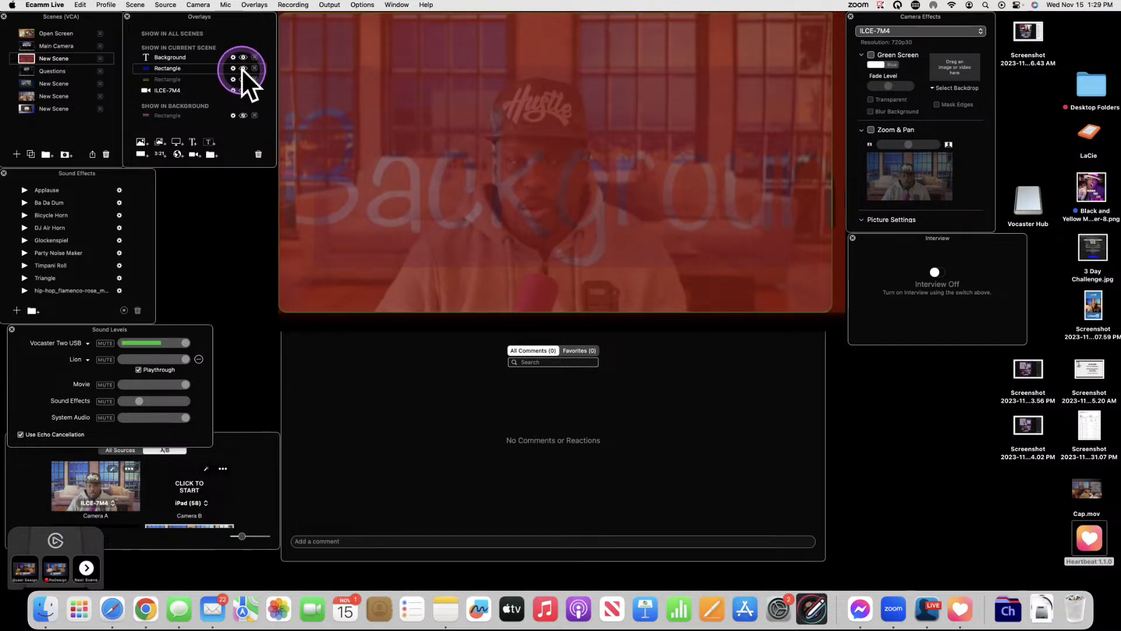
{"action": "left_click", "coordinate": [241, 69]}
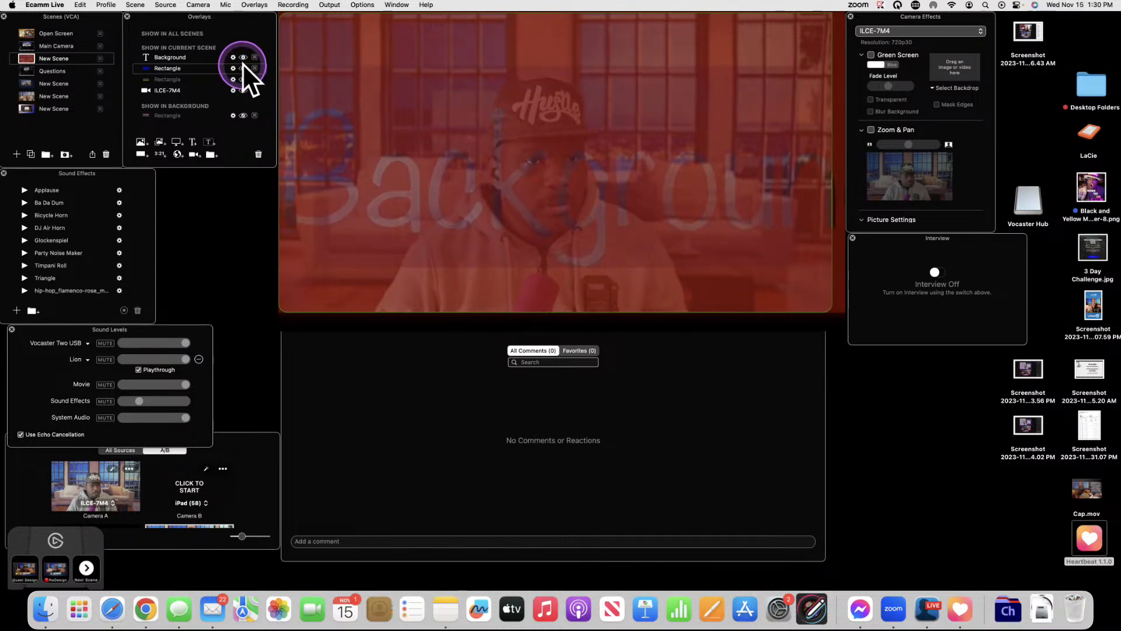
{"action": "left_click", "coordinate": [244, 59]}
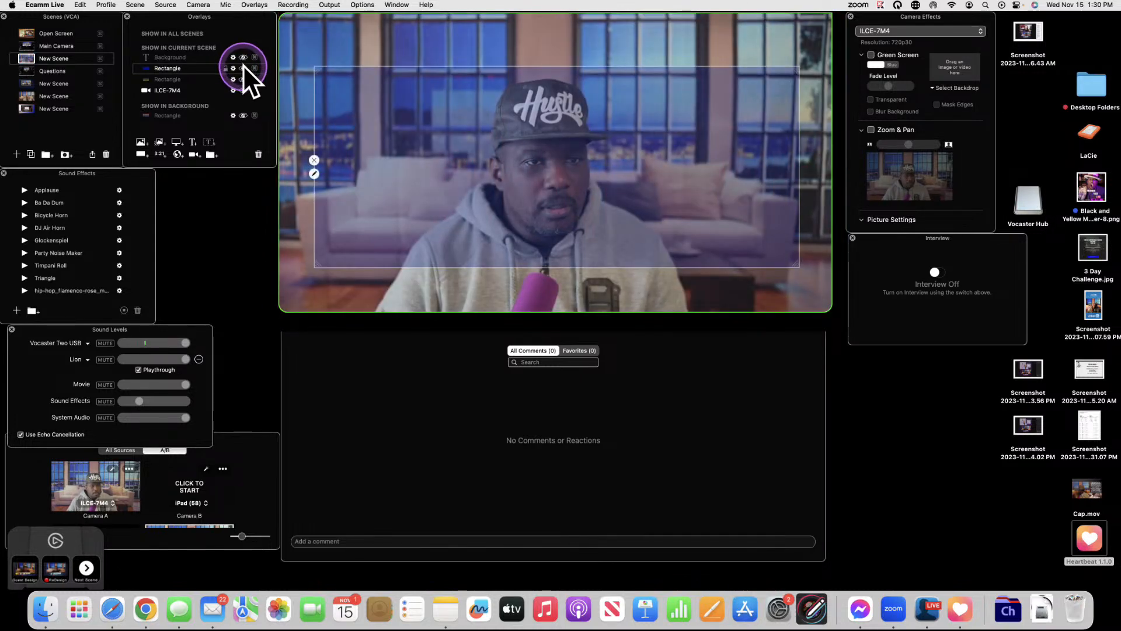
{"action": "left_click", "coordinate": [244, 68]}
{"action": "left_click", "coordinate": [244, 58]}
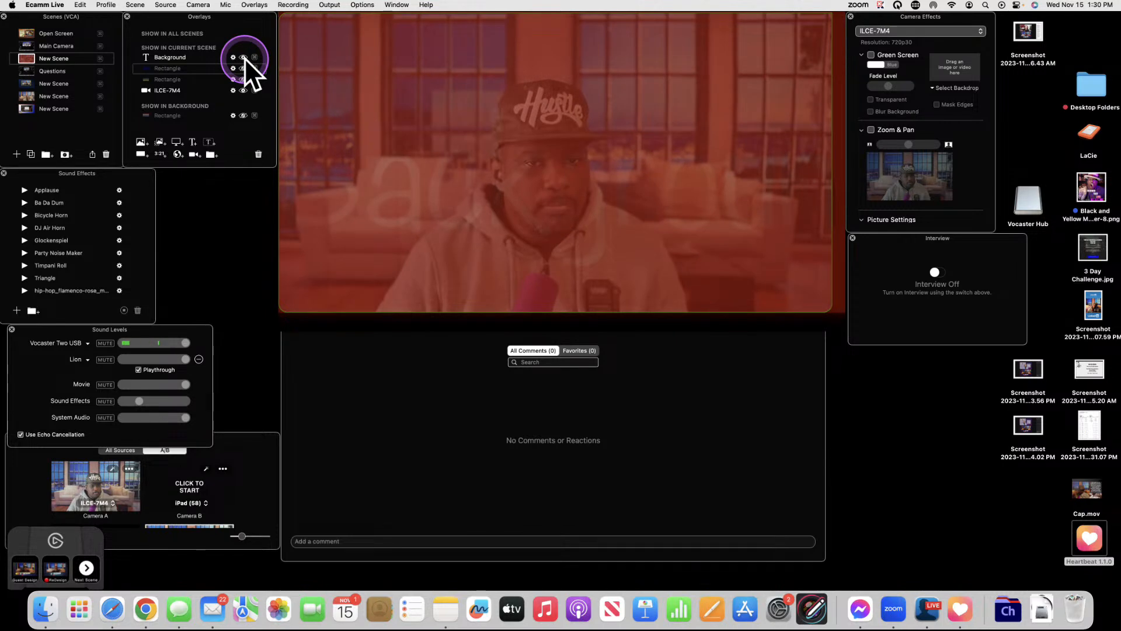
- Restore the Background text overlay to full opacity and show the translucent blue rectangle beneath it
{"action": "left_click", "coordinate": [343, 63]}
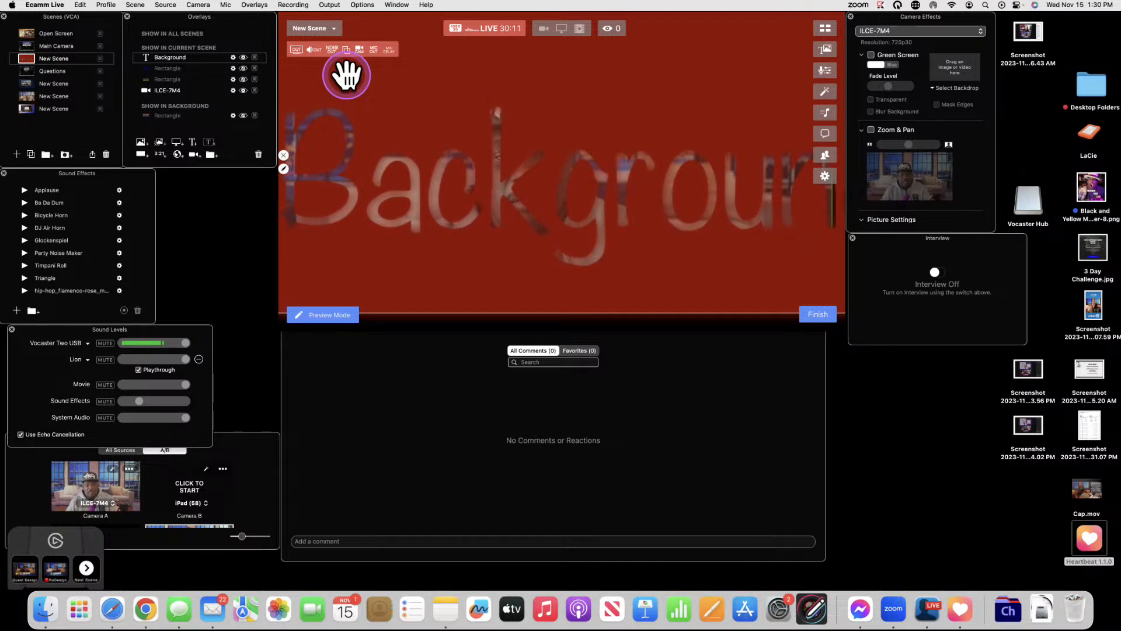
{"action": "left_click", "coordinate": [243, 67]}
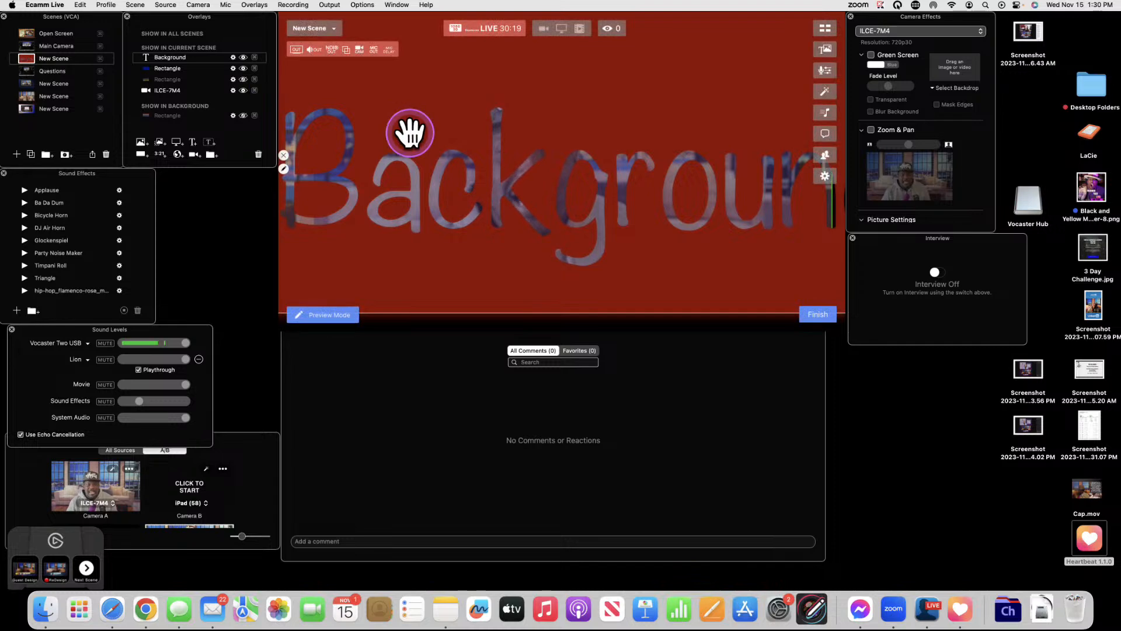
- Replace the text overlay's wording with "Show Starts in..." and save the edit
{"action": "left_click", "coordinate": [485, 167]}
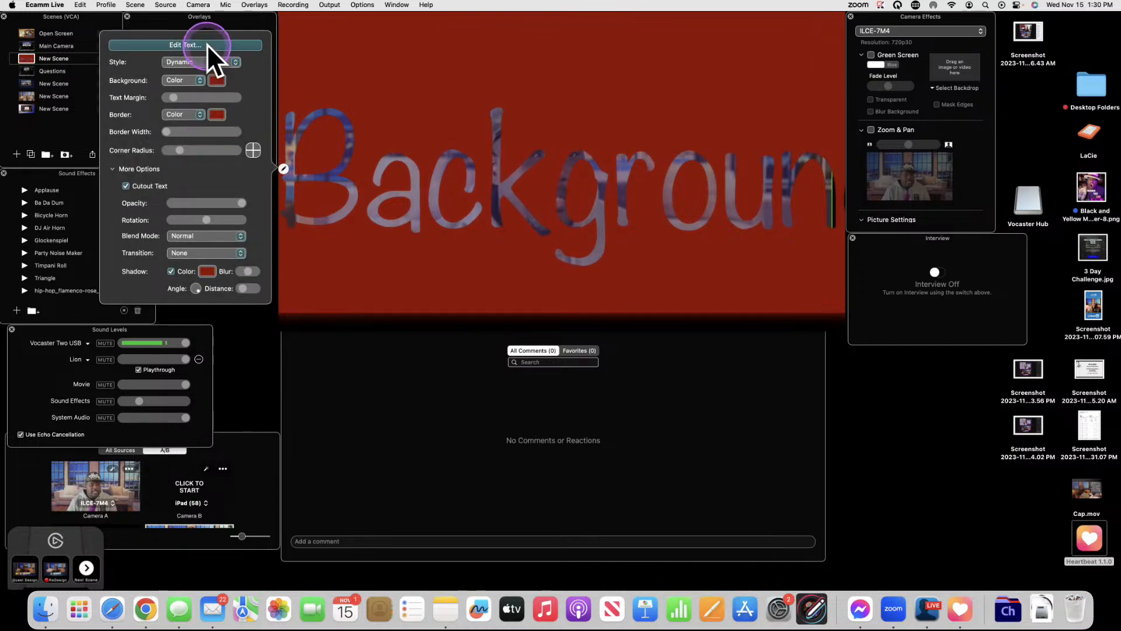
{"action": "left_click", "coordinate": [206, 45]}
{"action": "left_click", "coordinate": [535, 278]}
{"action": "double_click", "coordinate": [566, 344]}
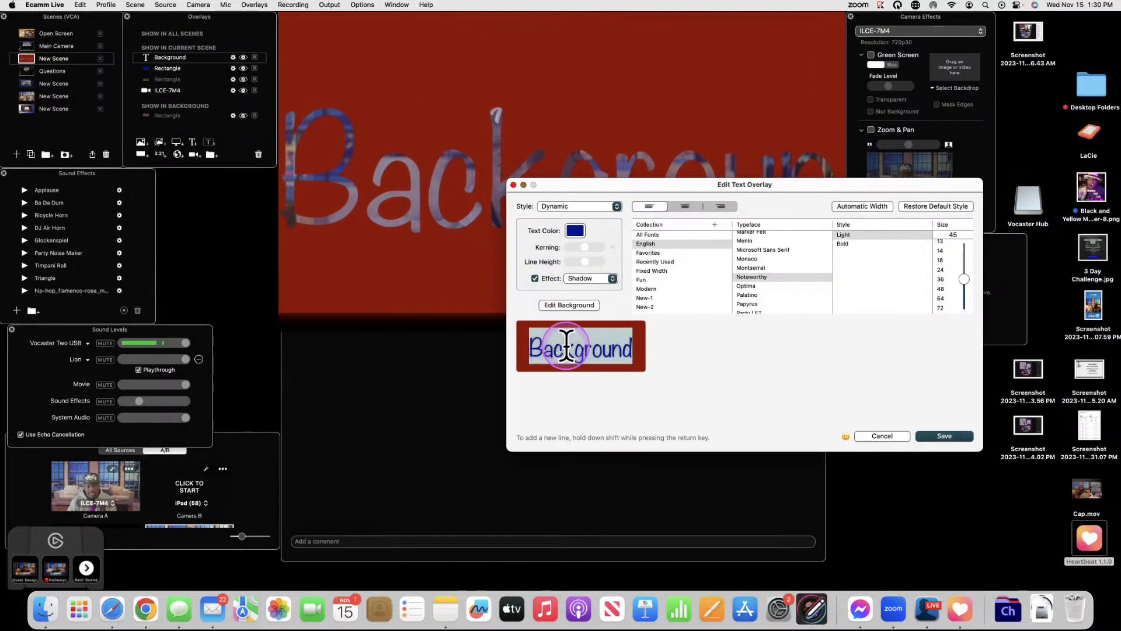
{"action": "type", "text": "Show Starts in..."}
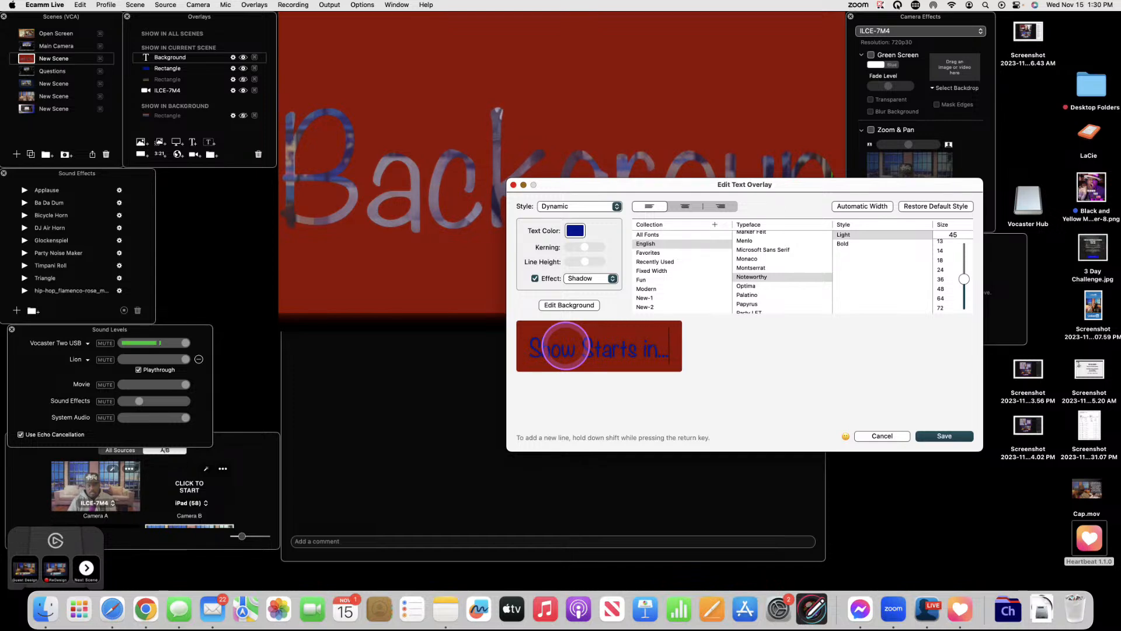
{"action": "key", "text": "Return"}
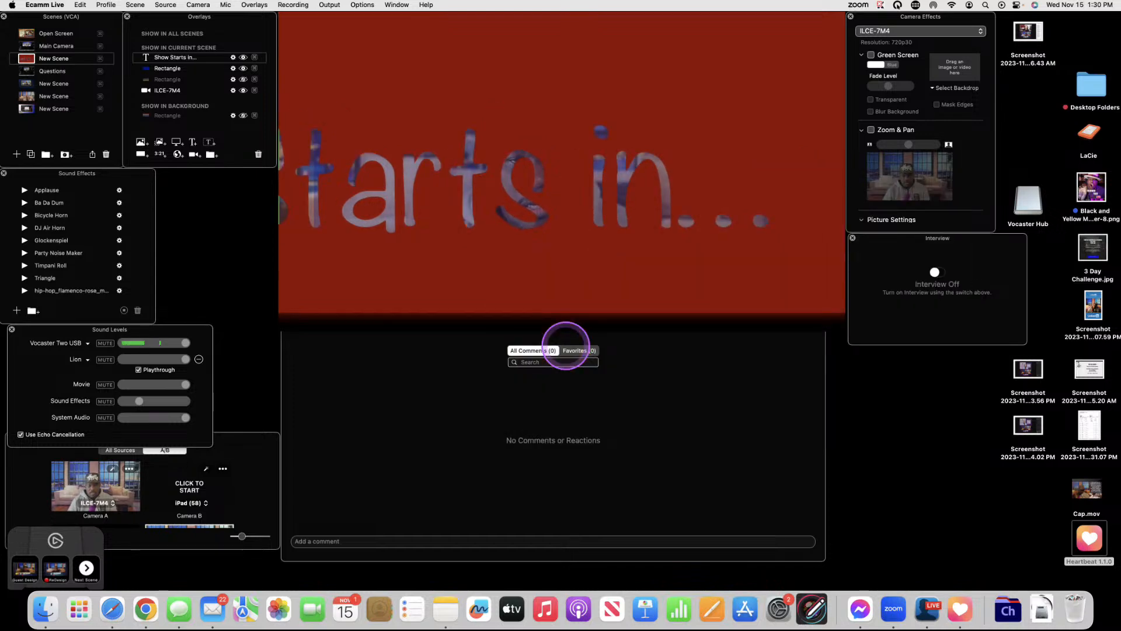
- Reduce the "Show Starts in..." overlay's font size, then move and stretch its box to fill the camera height
{"action": "double_click", "coordinate": [600, 188]}
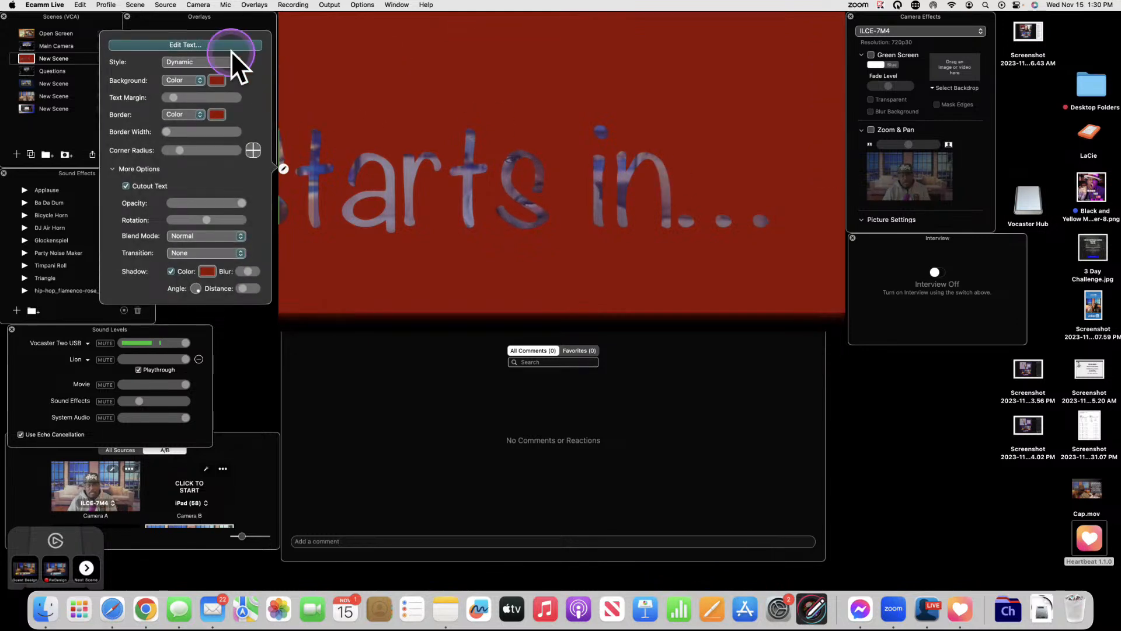
{"action": "left_click", "coordinate": [230, 47]}
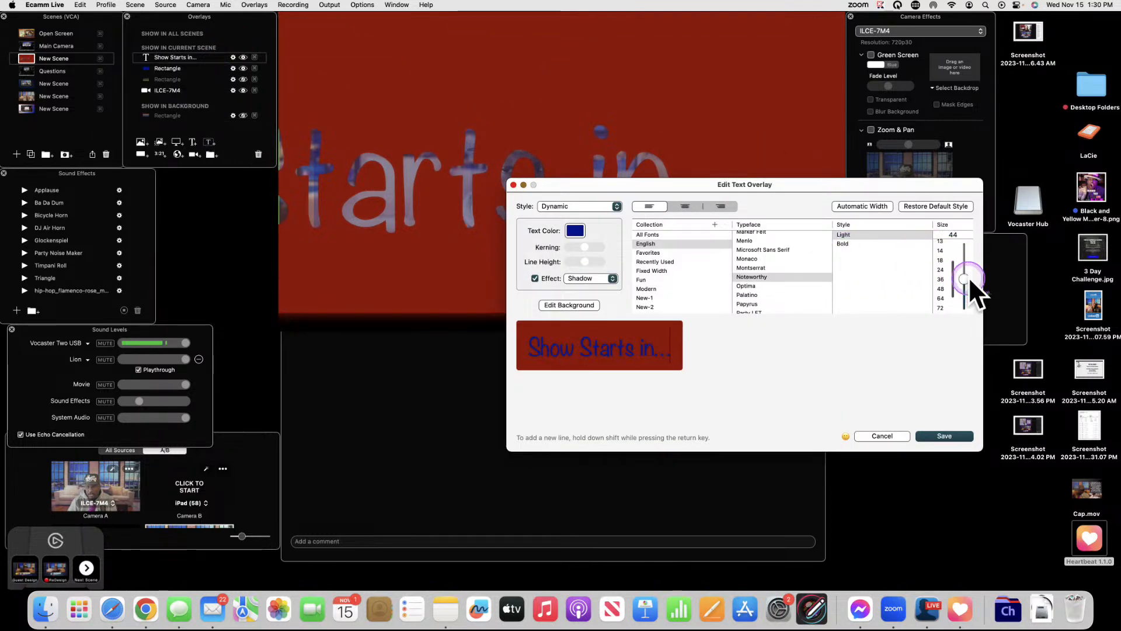
{"action": "left_click_drag", "start_coordinate": [968, 276], "coordinate": [968, 279]}
{"action": "key", "text": "Return"}
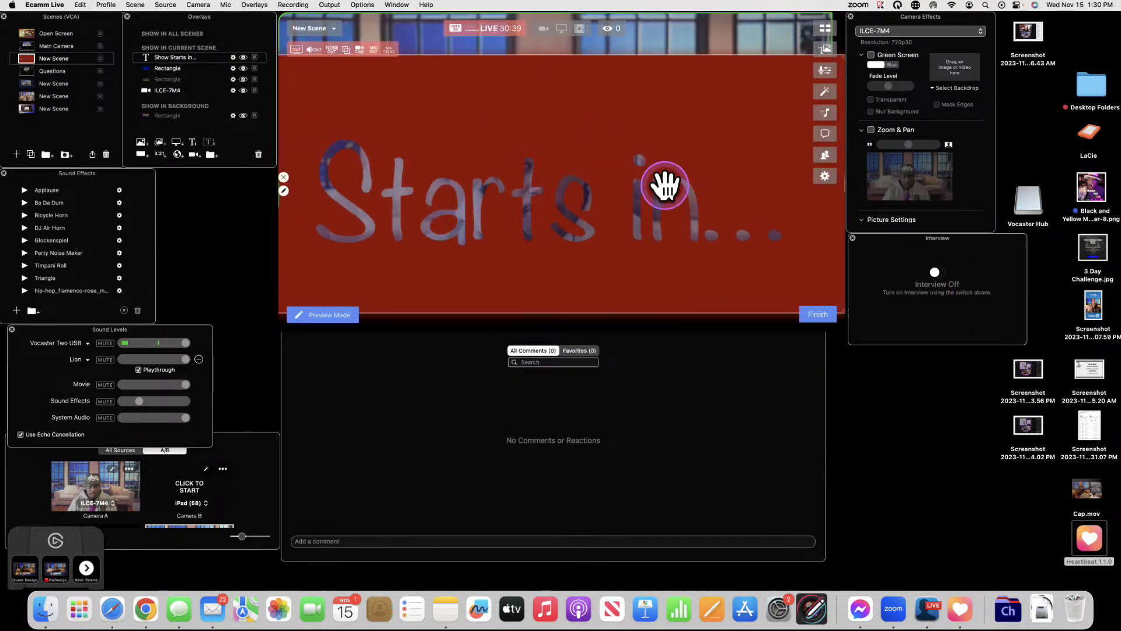
{"action": "left_click_drag", "start_coordinate": [590, 175], "coordinate": [583, 137]}
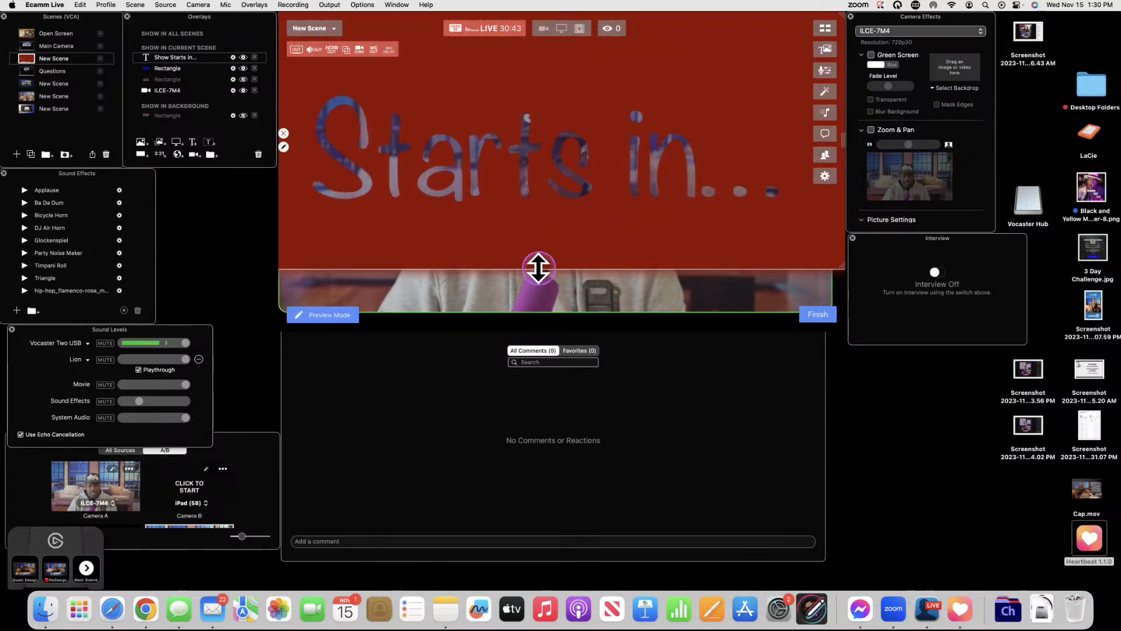
{"action": "left_click_drag", "start_coordinate": [539, 269], "coordinate": [539, 314]}
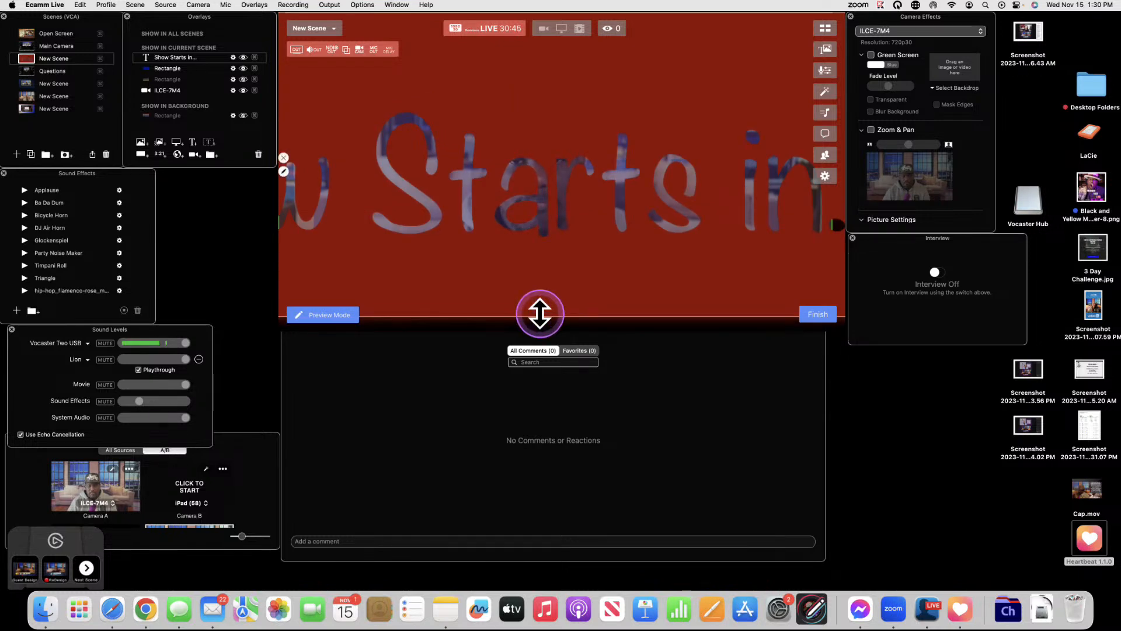
- Set the "Show Starts in..." overlay's style to Text Box (Shrink) and resize its box to cover the whole camera frame
{"action": "double_click", "coordinate": [543, 199]}
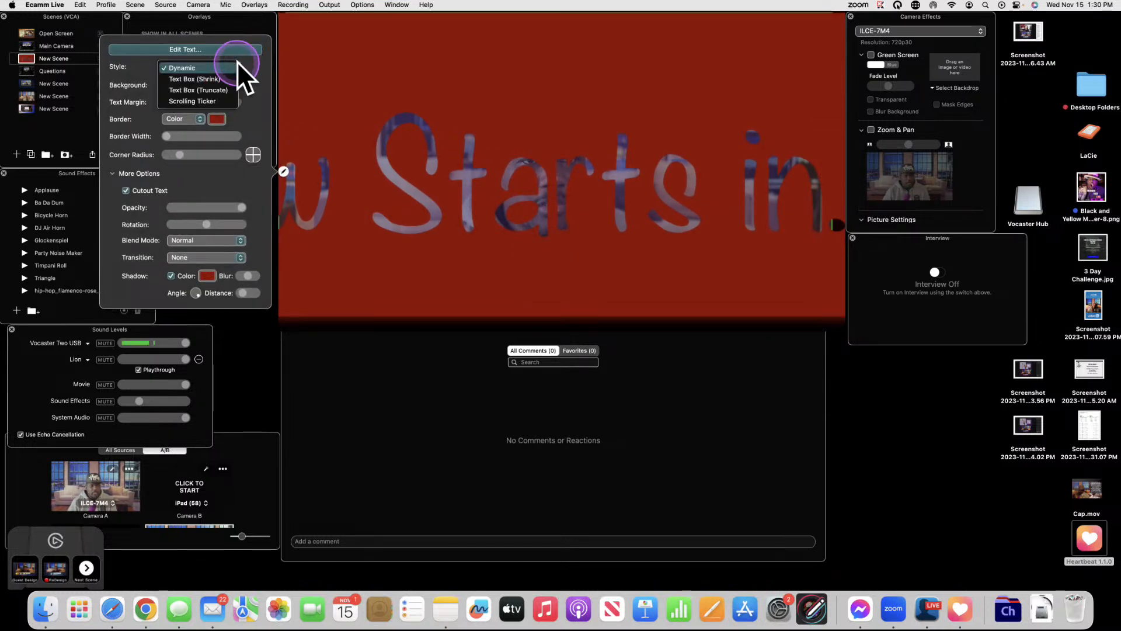
{"action": "left_click", "coordinate": [233, 75]}
{"action": "left_click", "coordinate": [440, 145]}
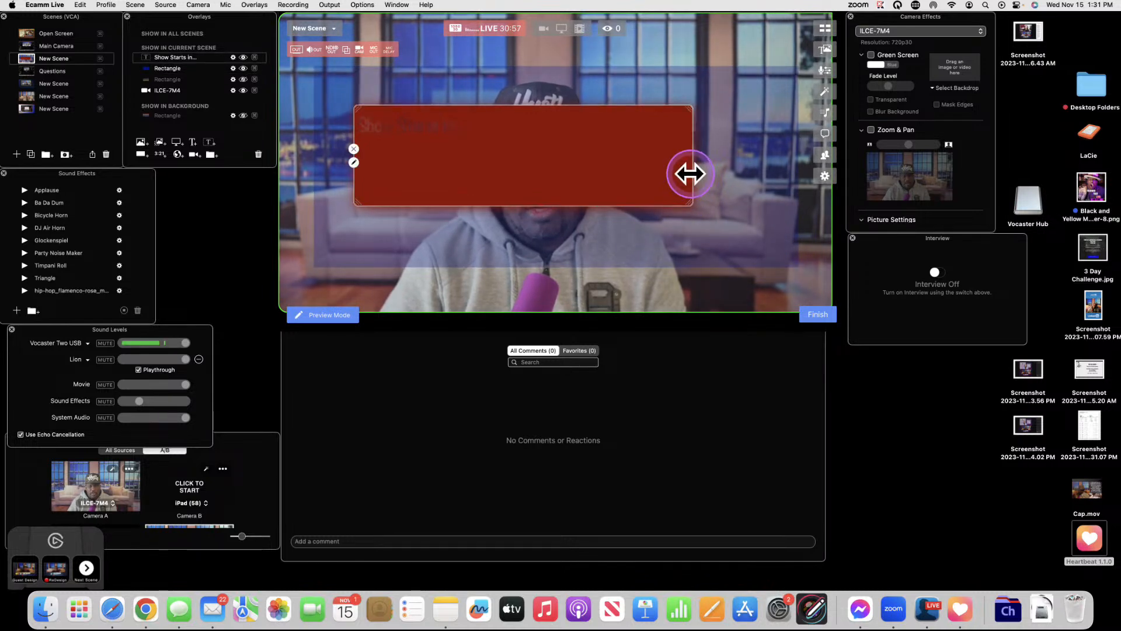
{"action": "left_click_drag", "start_coordinate": [690, 172], "coordinate": [350, 55]}
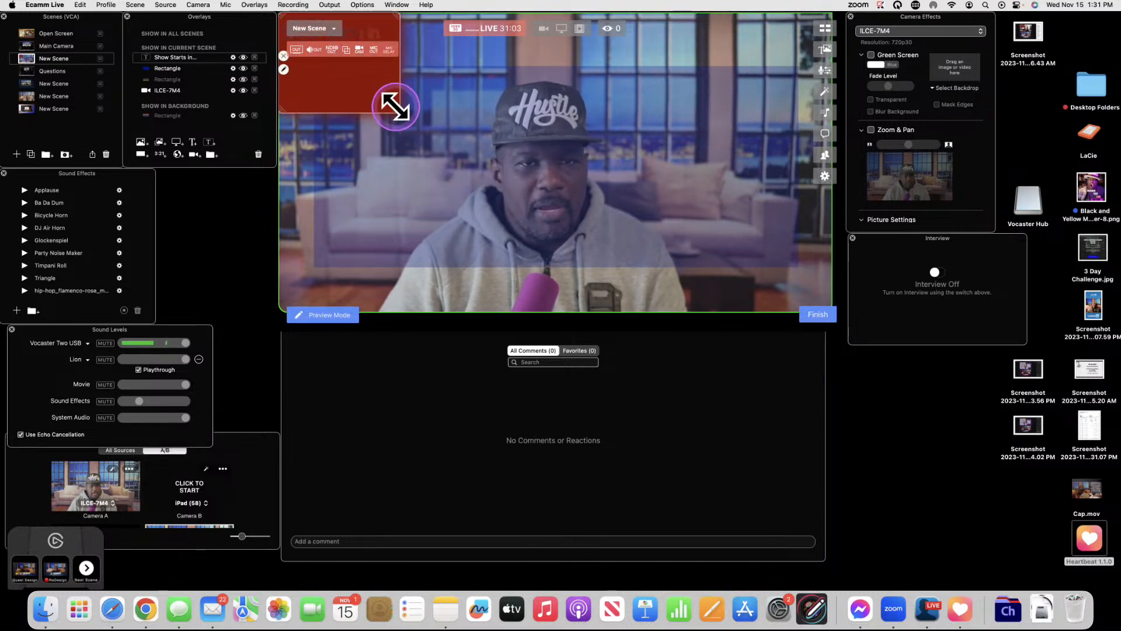
{"action": "left_click_drag", "start_coordinate": [394, 107], "coordinate": [826, 309]}
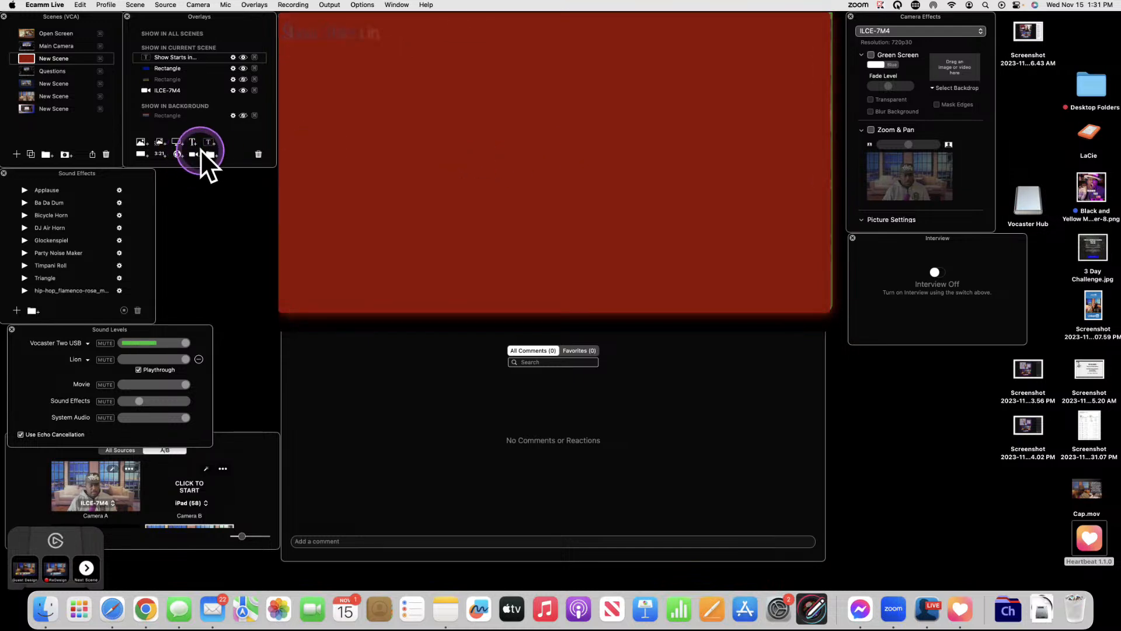
- Add an auto-starting countdown overlay with a duration of 00:10:00 and place it in the upper-left area of the camera frame
{"action": "left_click", "coordinate": [158, 153]}
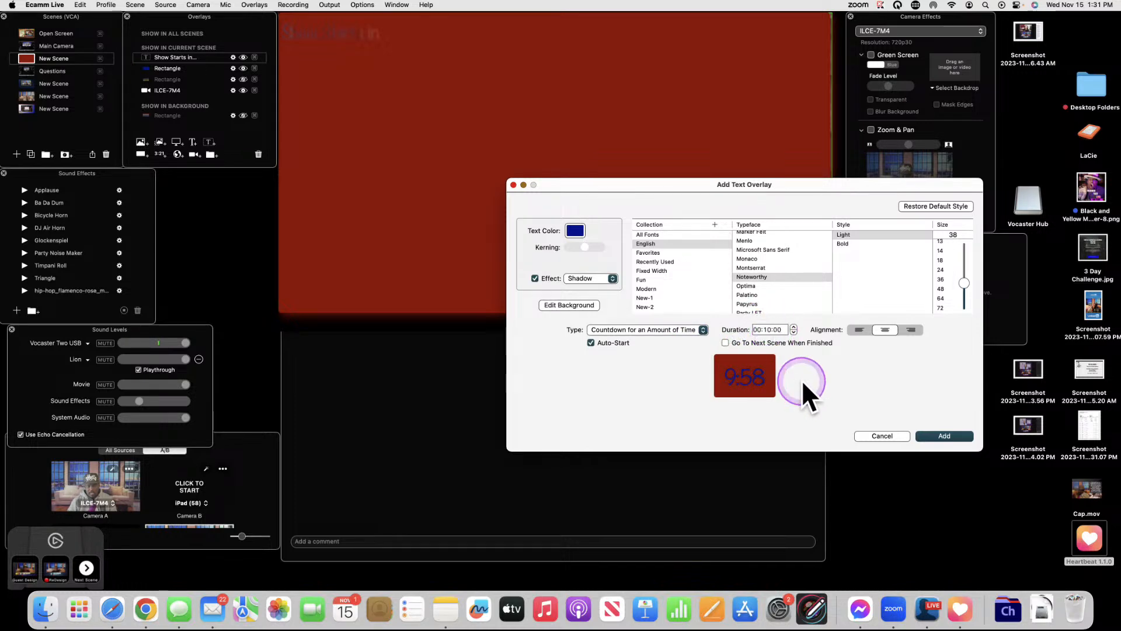
{"action": "left_click", "coordinate": [931, 433]}
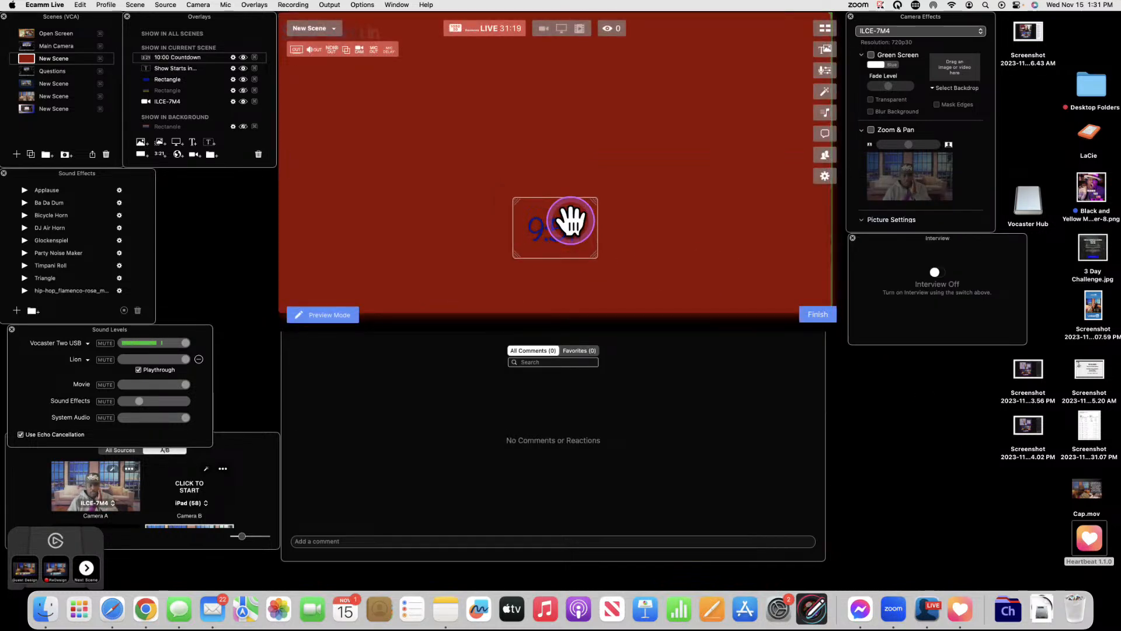
{"action": "scroll", "coordinate": [571, 220], "scroll_direction": "up", "scroll_amount": 5}
{"action": "left_click_drag", "start_coordinate": [573, 232], "coordinate": [366, 30]}
- Check the "Show Starts in..." overlay's settings, close them, and hide the blue rectangle beneath the text
{"action": "double_click", "coordinate": [366, 29]}
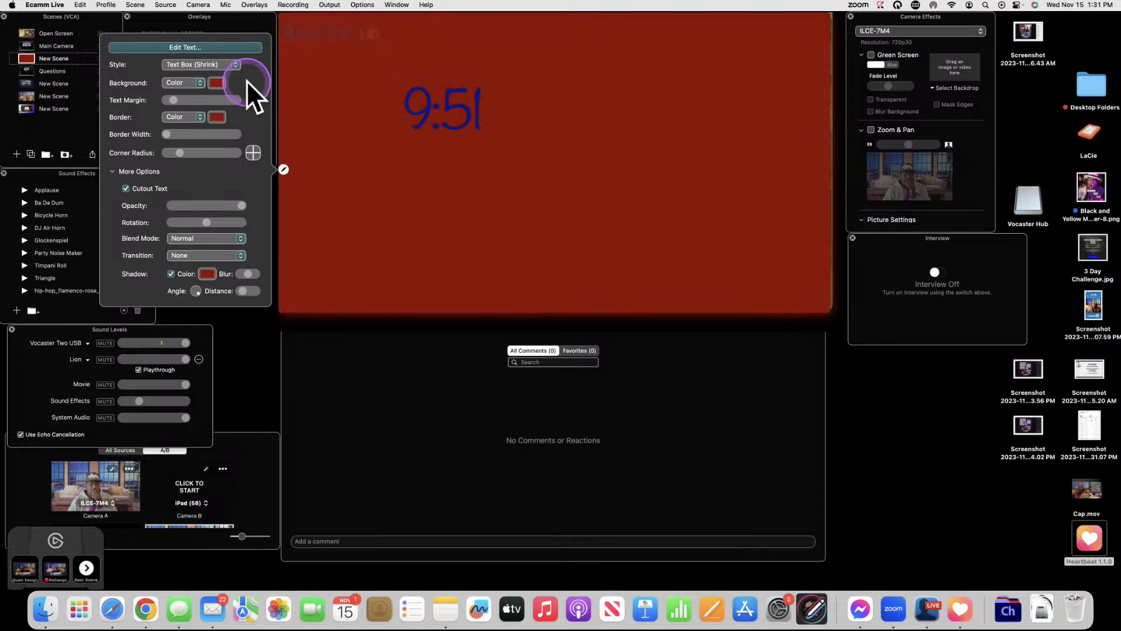
{"action": "left_click", "coordinate": [348, 116]}
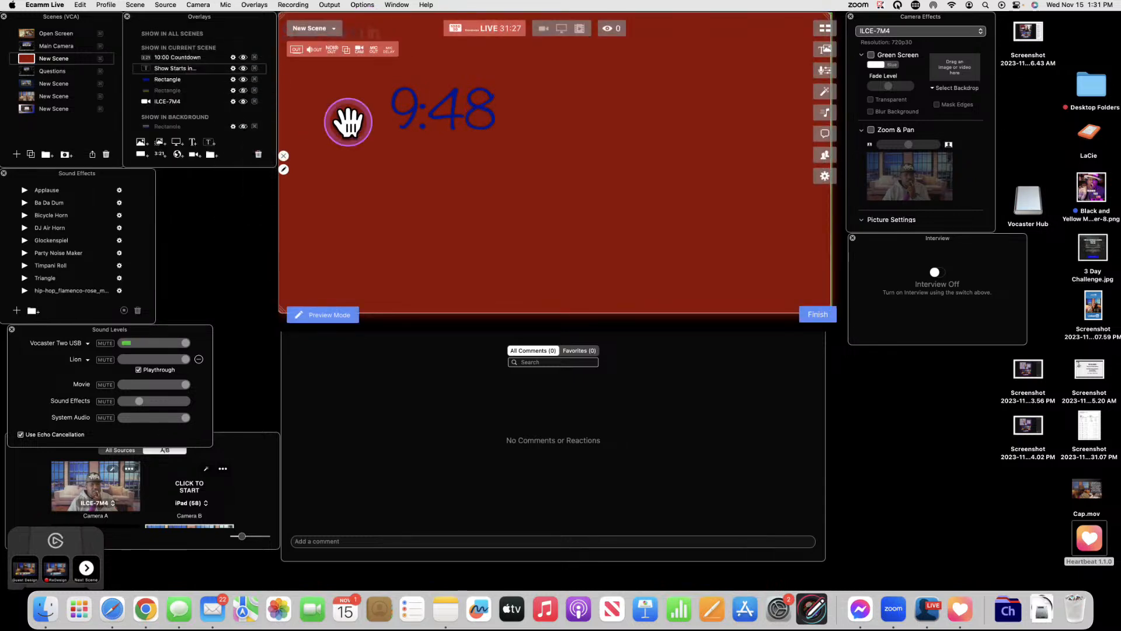
{"action": "left_click", "coordinate": [243, 78]}
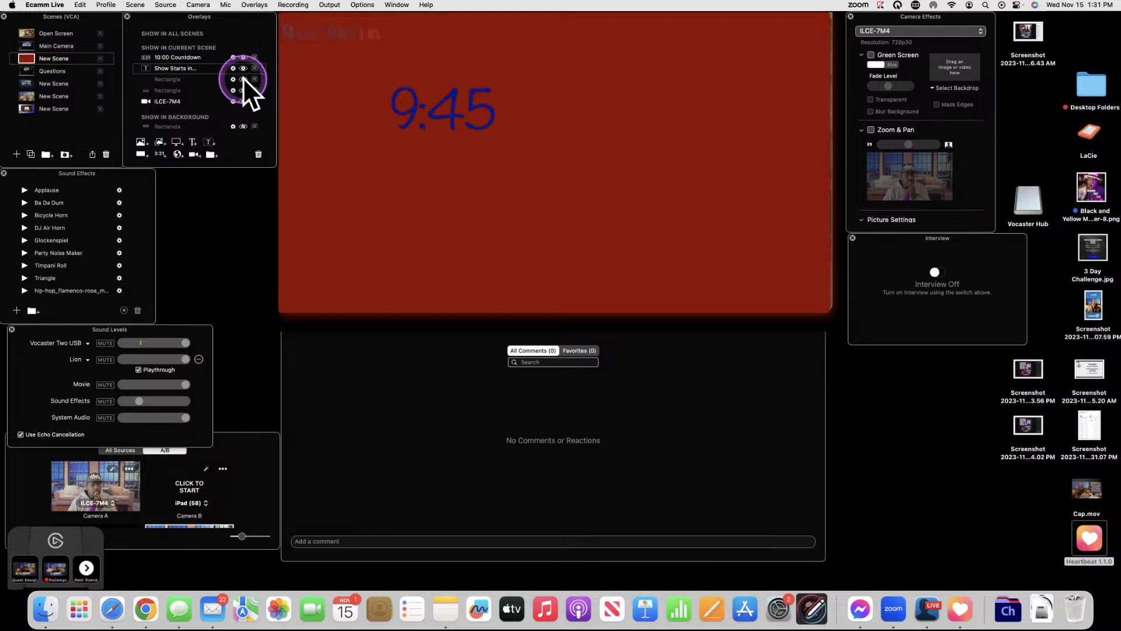
- Unhide the blue rectangle, then give the "Show Starts in..." overlay a Nickel background color and lower its opacity
{"action": "left_click", "coordinate": [242, 78]}
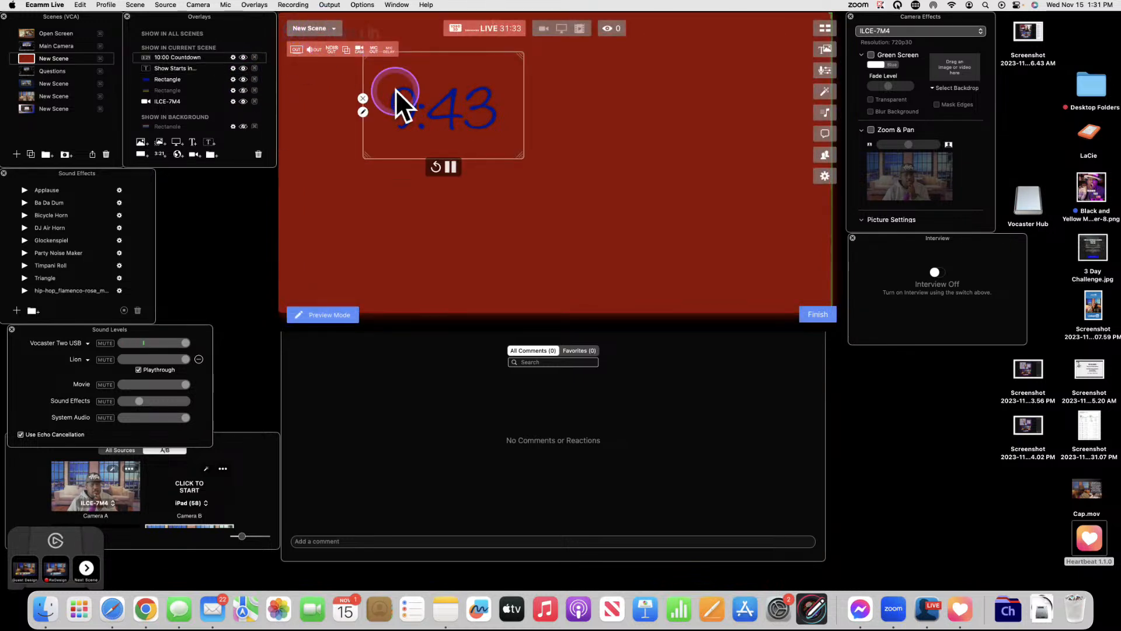
{"action": "double_click", "coordinate": [367, 29]}
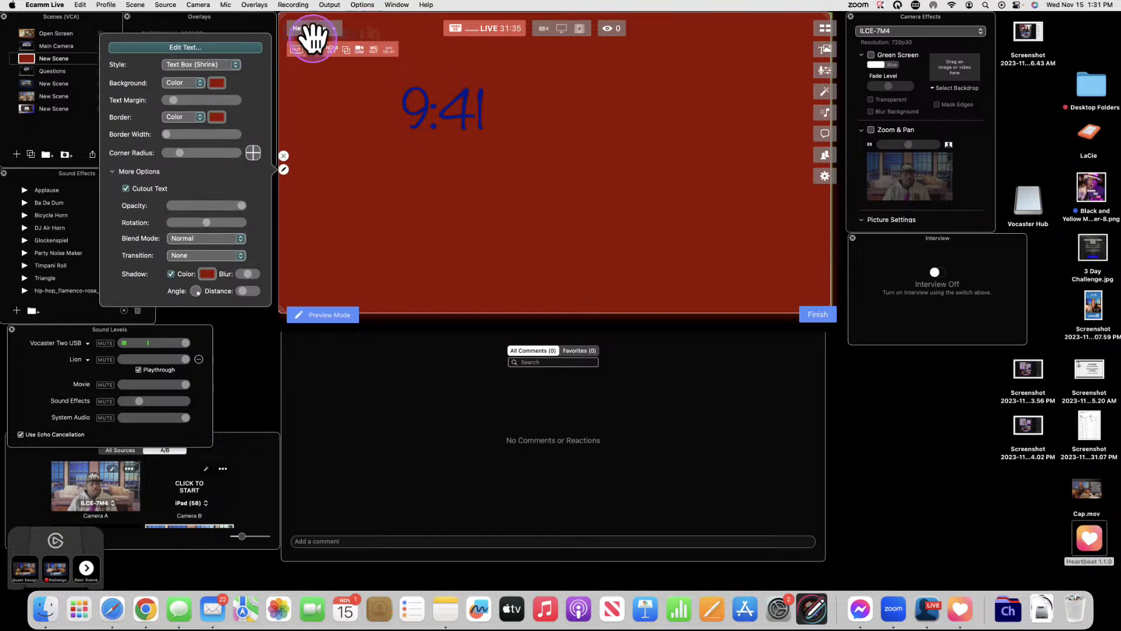
{"action": "left_click", "coordinate": [234, 48]}
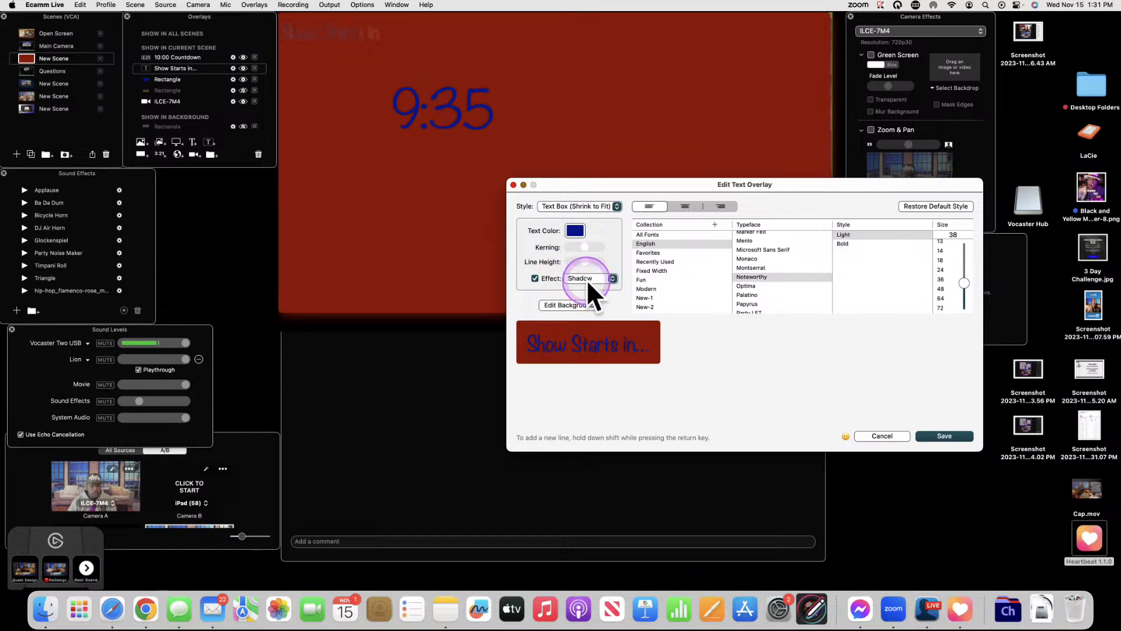
{"action": "left_click", "coordinate": [591, 303]}
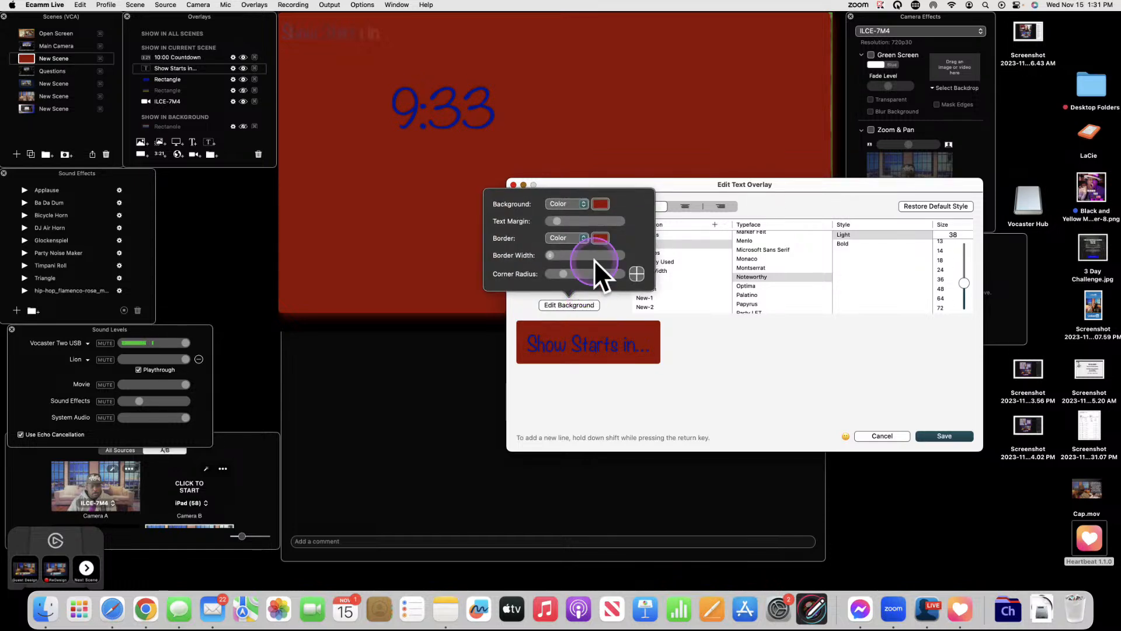
{"action": "left_click", "coordinate": [602, 201]}
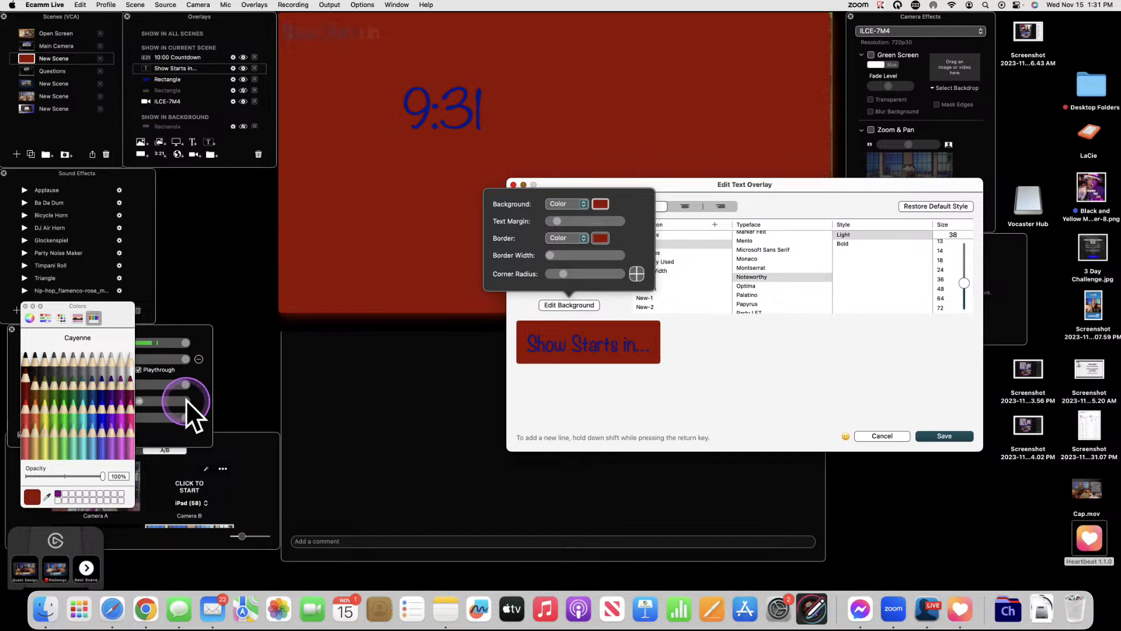
{"action": "left_click", "coordinate": [82, 355]}
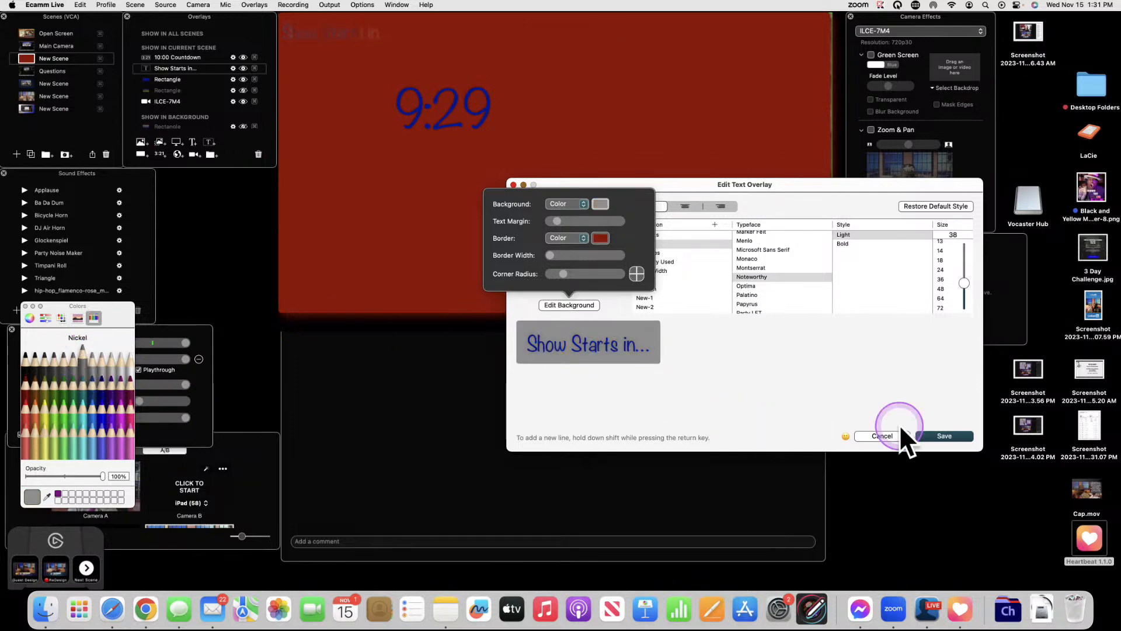
{"action": "left_click", "coordinate": [951, 433]}
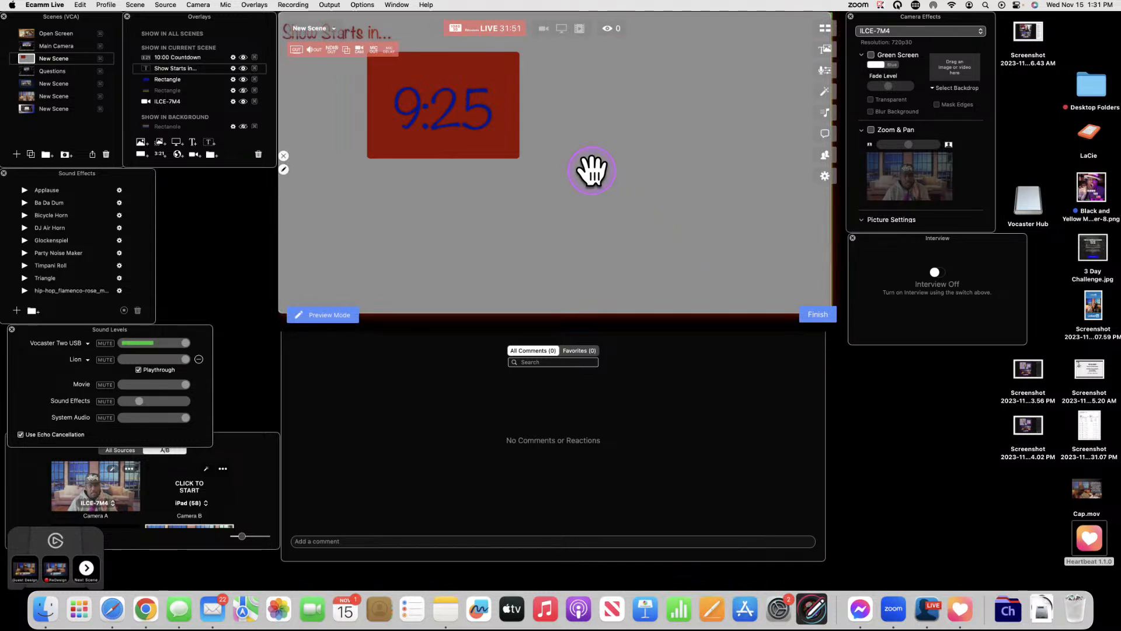
{"action": "key", "text": "super+z"}
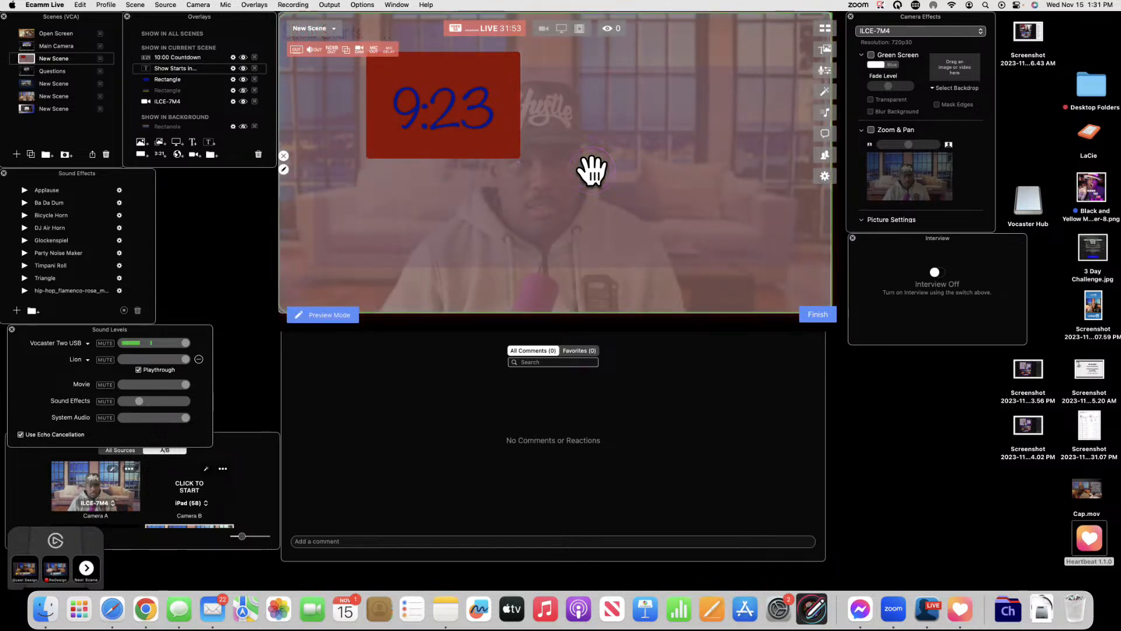
- Change the countdown overlay's background from red to a light gray, trying the Silver and Magnesium shades
{"action": "left_click", "coordinate": [496, 96]}
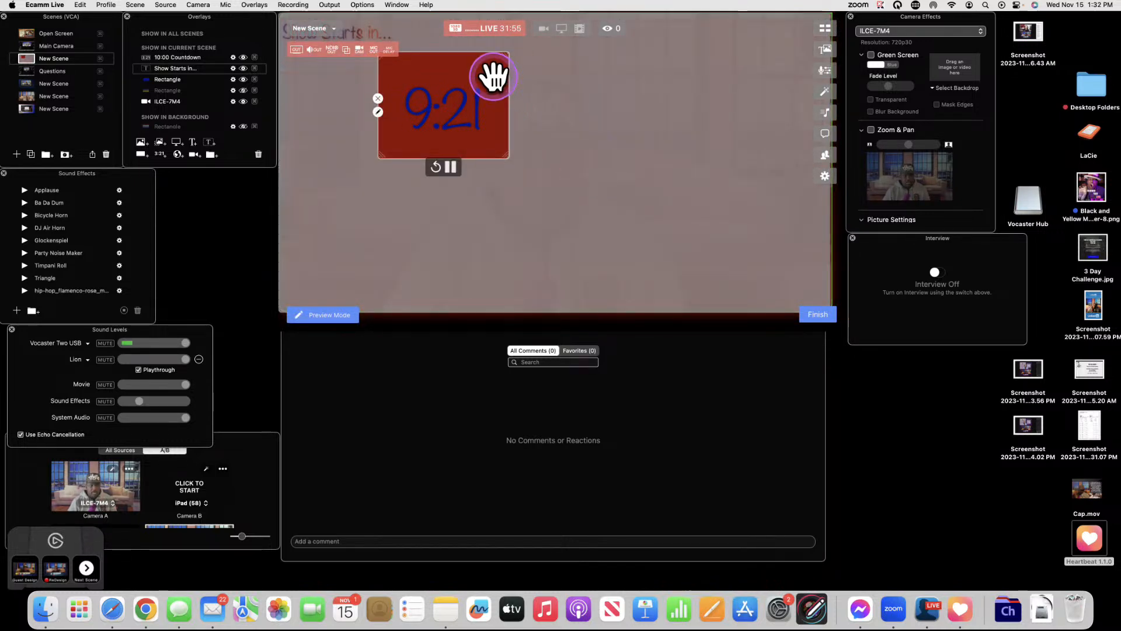
{"action": "double_click", "coordinate": [493, 75]}
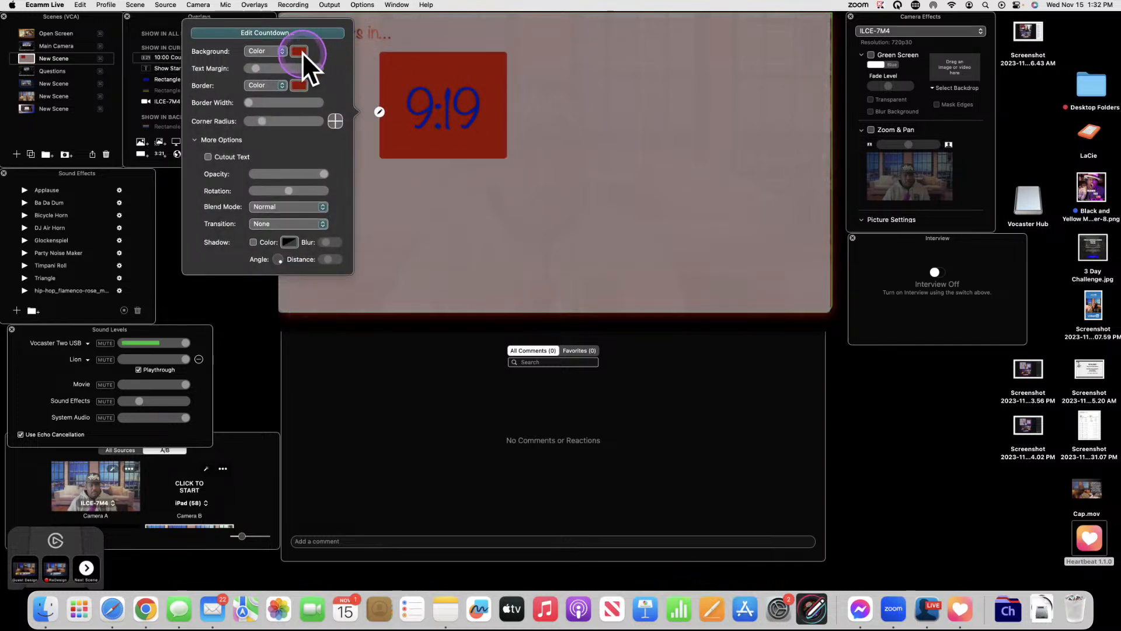
{"action": "left_click", "coordinate": [301, 51]}
{"action": "left_click", "coordinate": [111, 358]}
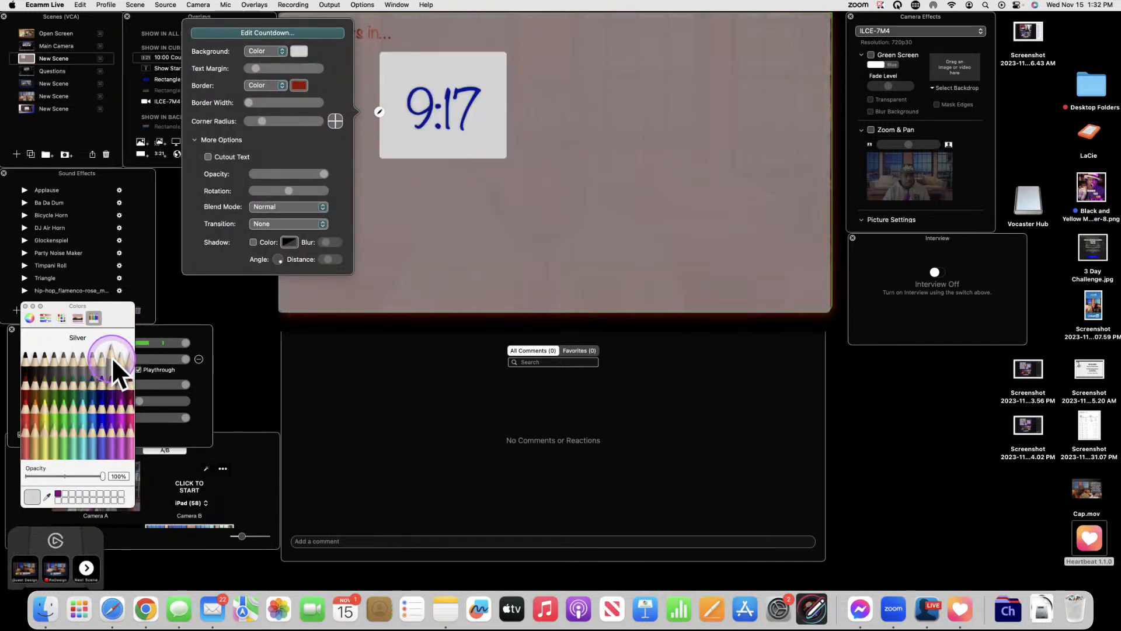
{"action": "left_click", "coordinate": [101, 351]}
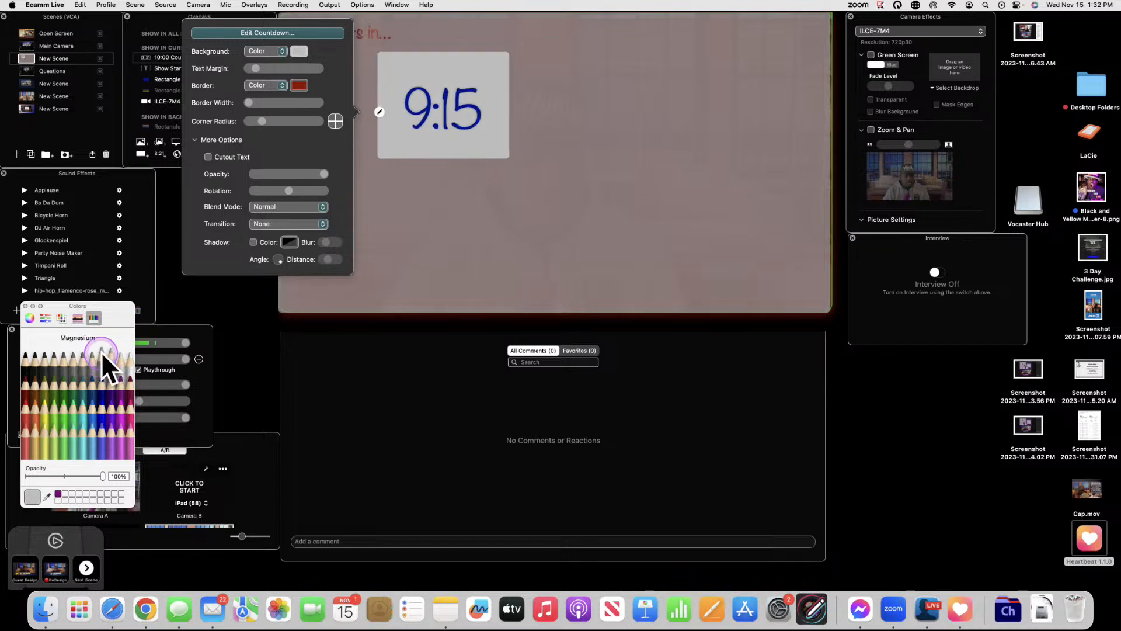
{"action": "left_click", "coordinate": [90, 351]}
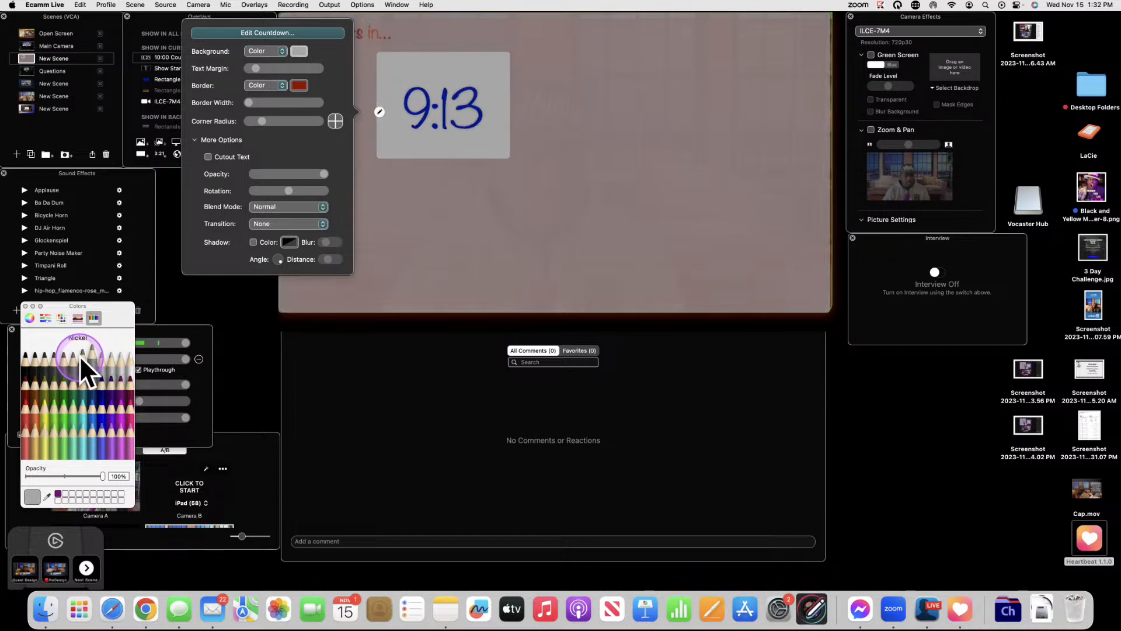
{"action": "left_click", "coordinate": [703, 218]}
- Lower the countdown's opacity while placing it left of the presenter, and hide the blue rectangle
{"action": "left_click_drag", "start_coordinate": [484, 87], "coordinate": [476, 82]}
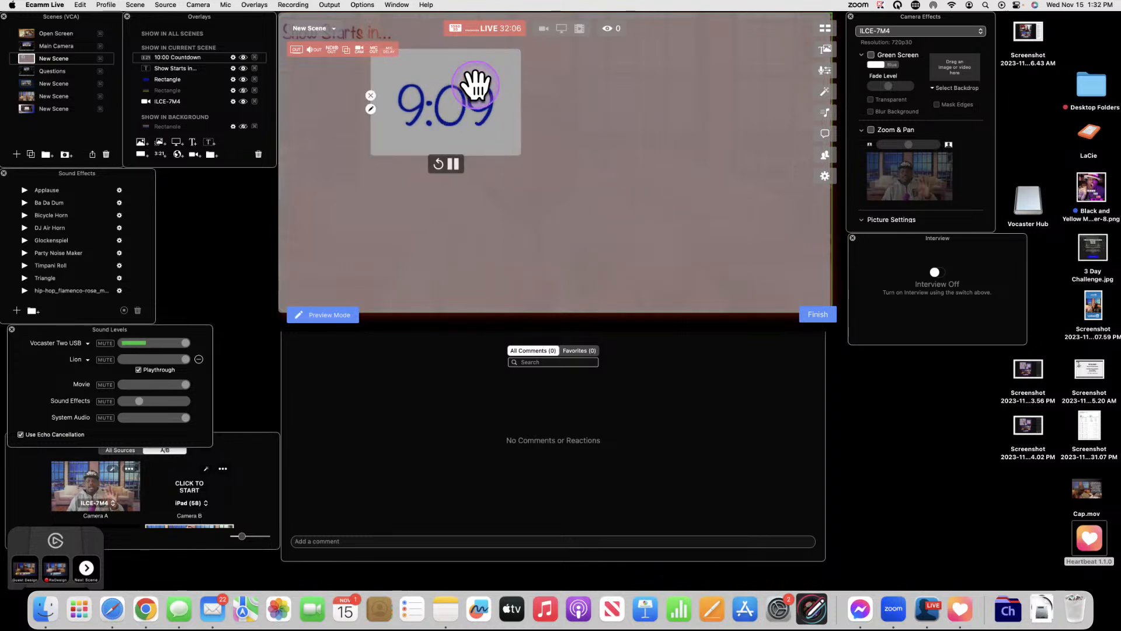
{"action": "left_click", "coordinate": [626, 135]}
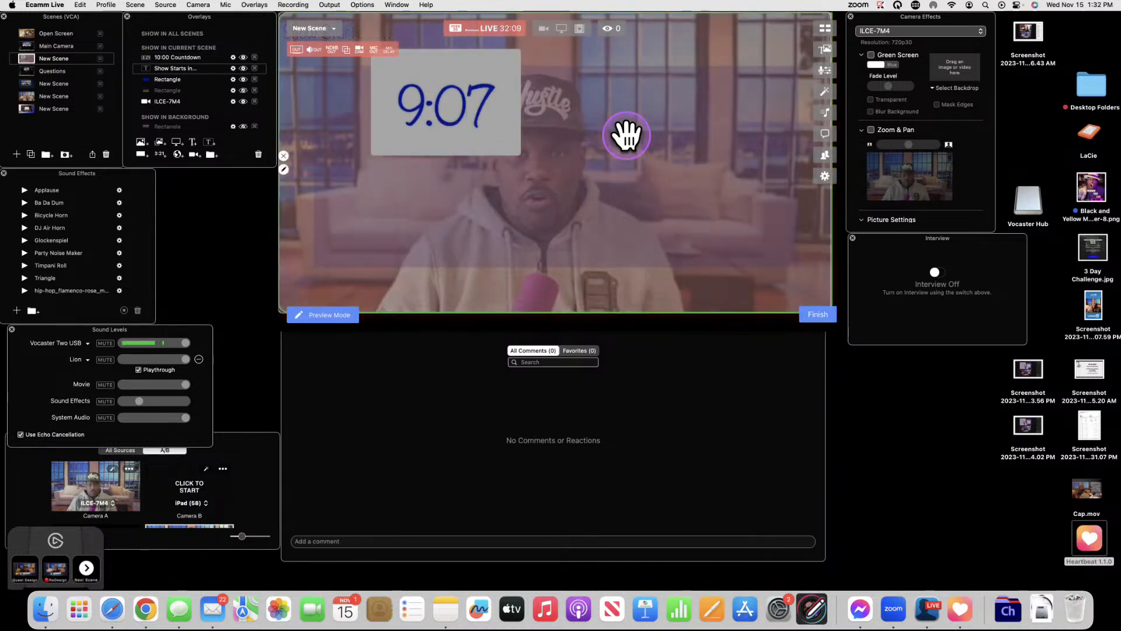
{"action": "left_click_drag", "start_coordinate": [471, 88], "coordinate": [449, 87]}
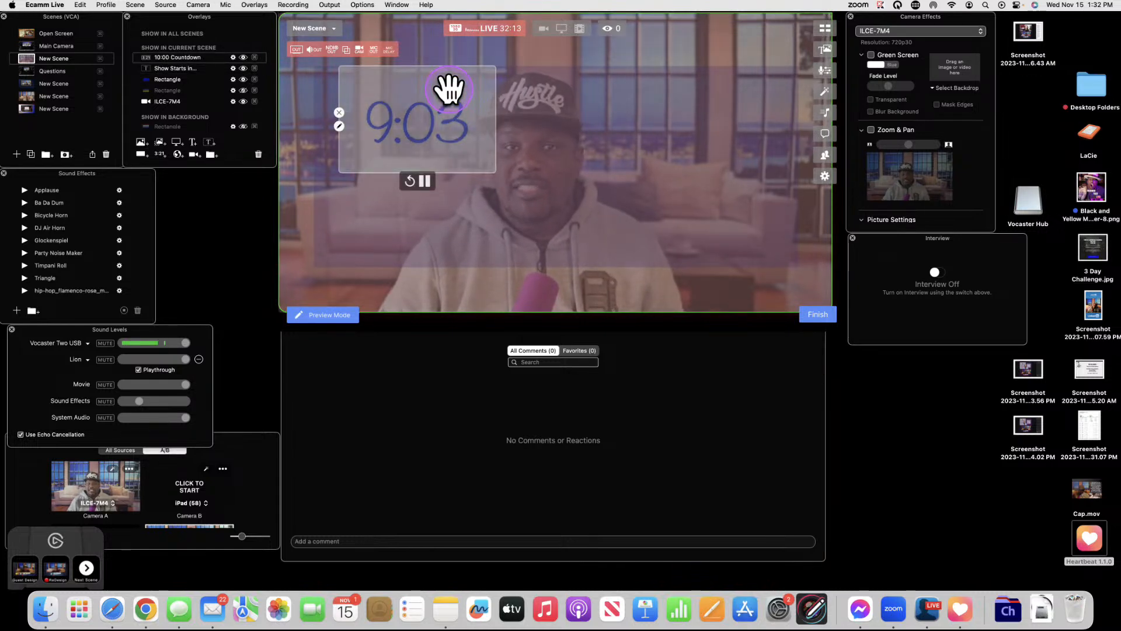
{"action": "left_click_drag", "start_coordinate": [447, 89], "coordinate": [400, 93]}
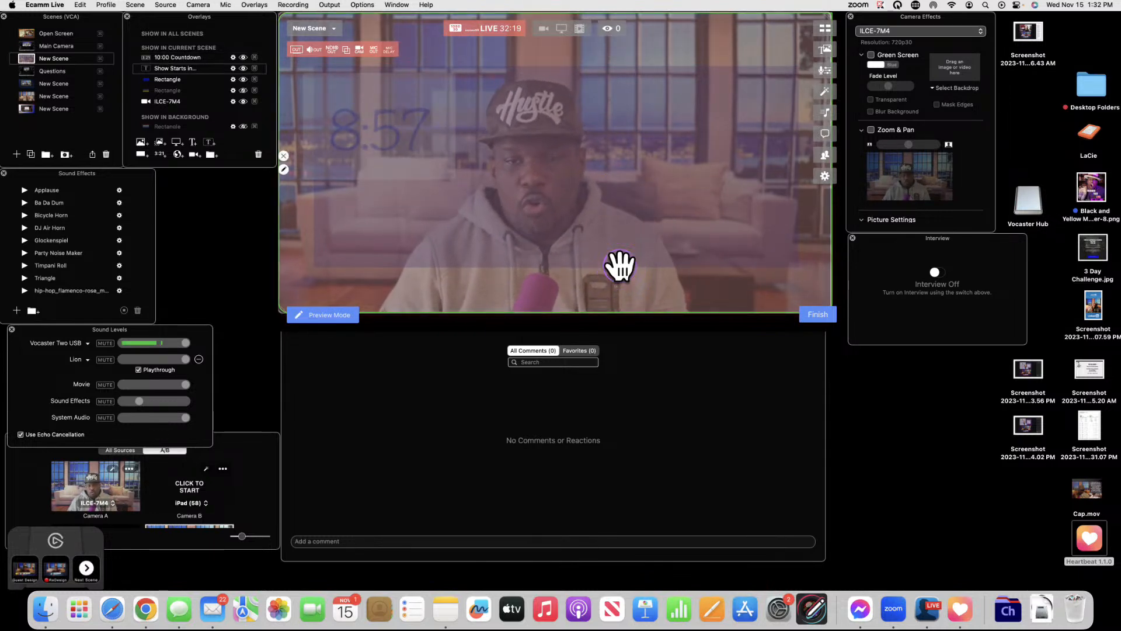
{"action": "left_click", "coordinate": [243, 79]}
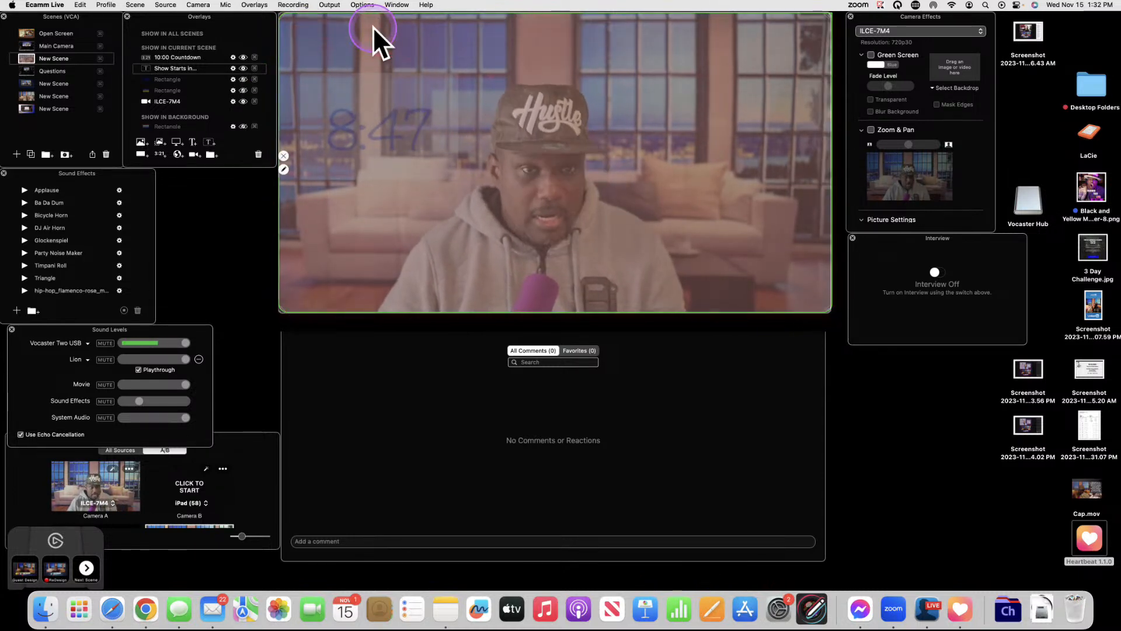
- Set the "Show Starts in..." text overlay to font size 60 with the Dynamic style and save it
{"action": "left_click", "coordinate": [337, 32]}
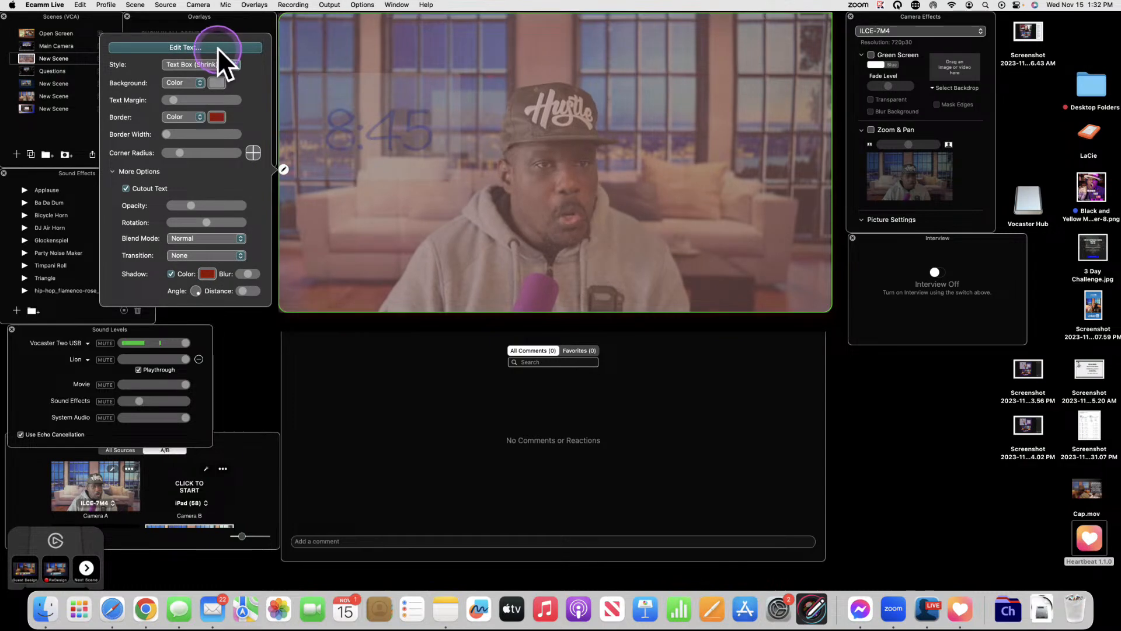
{"action": "left_click", "coordinate": [217, 47]}
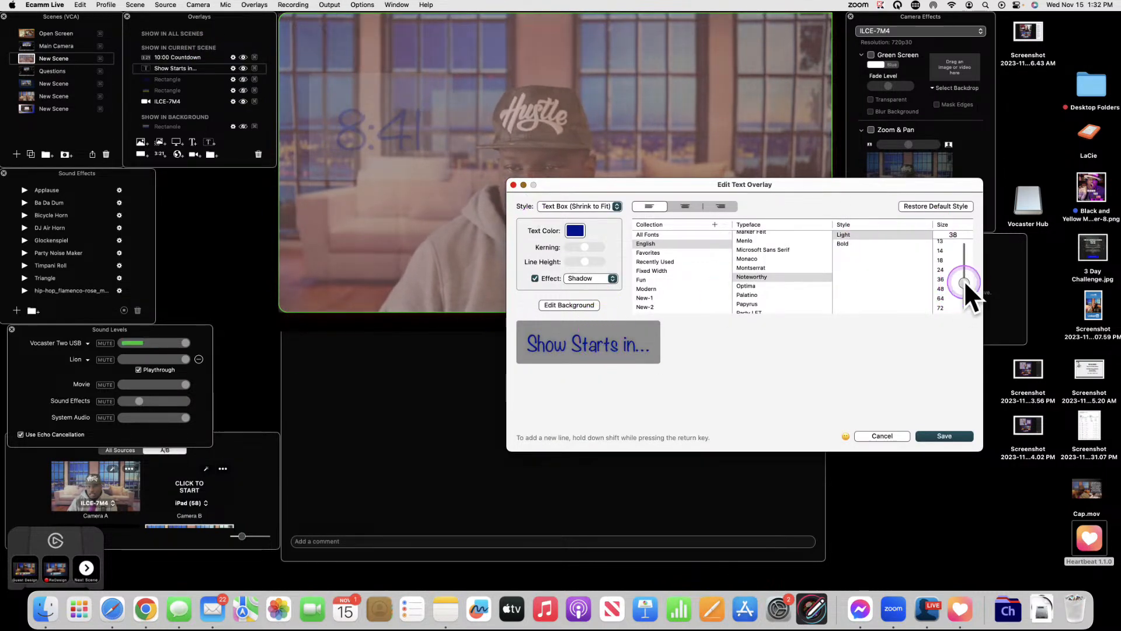
{"action": "left_click_drag", "start_coordinate": [964, 279], "coordinate": [965, 267]}
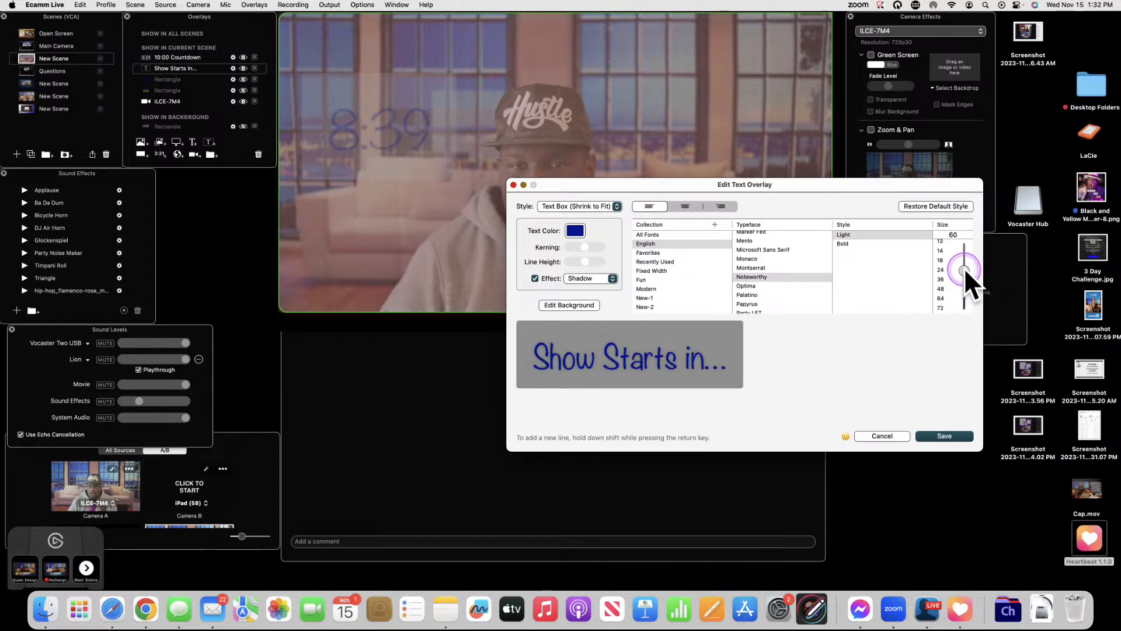
{"action": "left_click", "coordinate": [612, 199]}
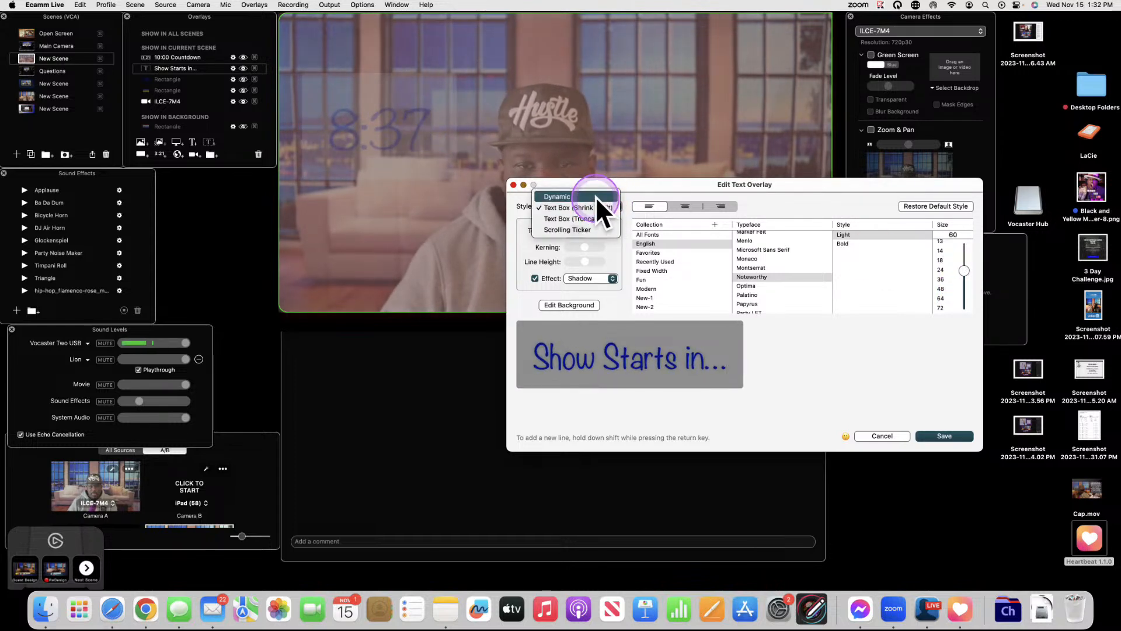
{"action": "left_click", "coordinate": [596, 196]}
{"action": "left_click", "coordinate": [928, 435]}
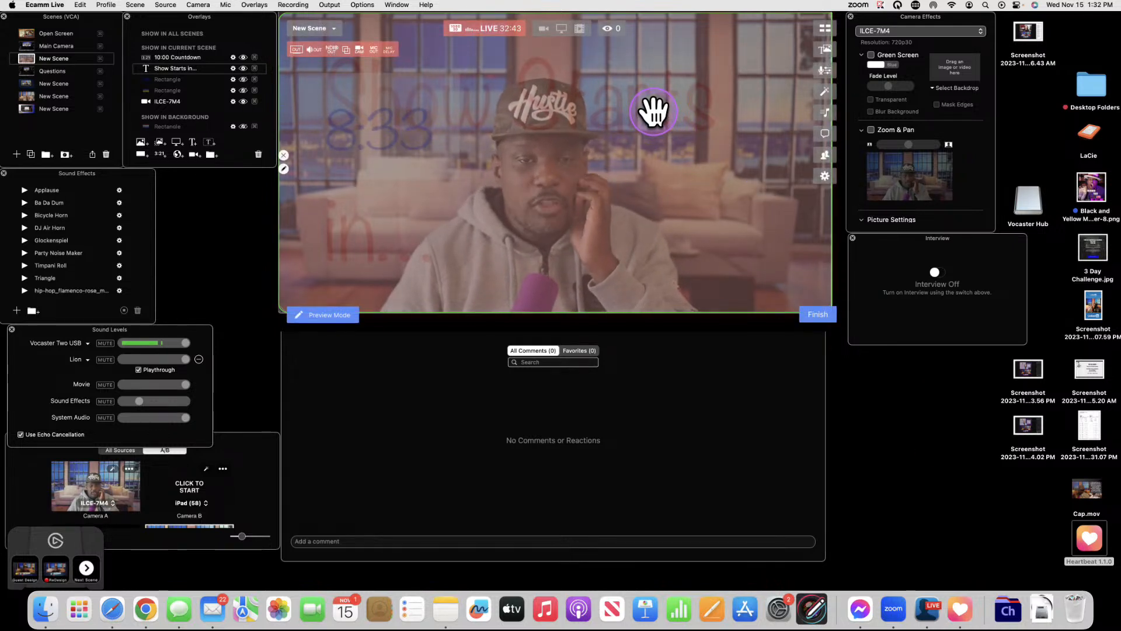
- Move the countdown to the lower middle of the camera frame, beside "in...", and set its background to None
{"action": "left_click_drag", "start_coordinate": [438, 107], "coordinate": [562, 220]}
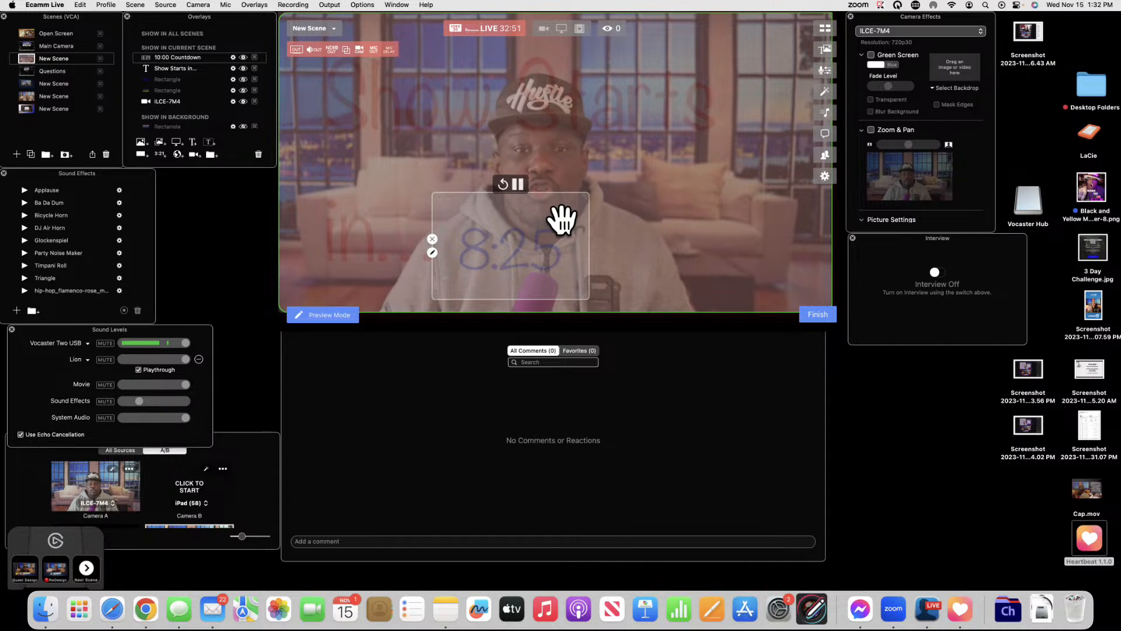
{"action": "left_click", "coordinate": [661, 170]}
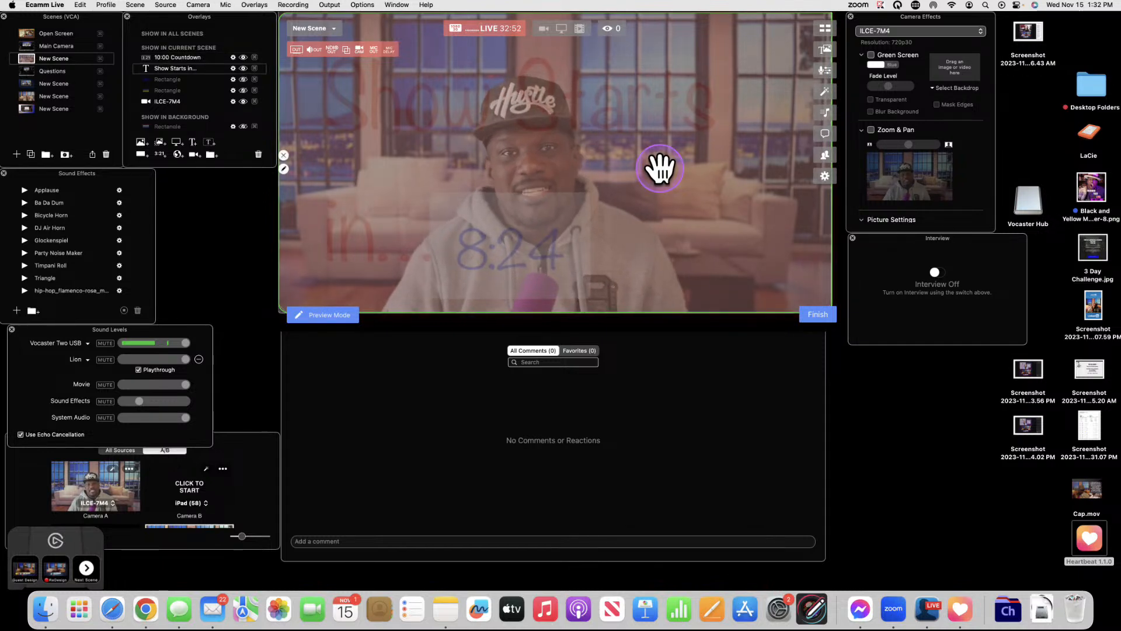
{"action": "double_click", "coordinate": [553, 208]}
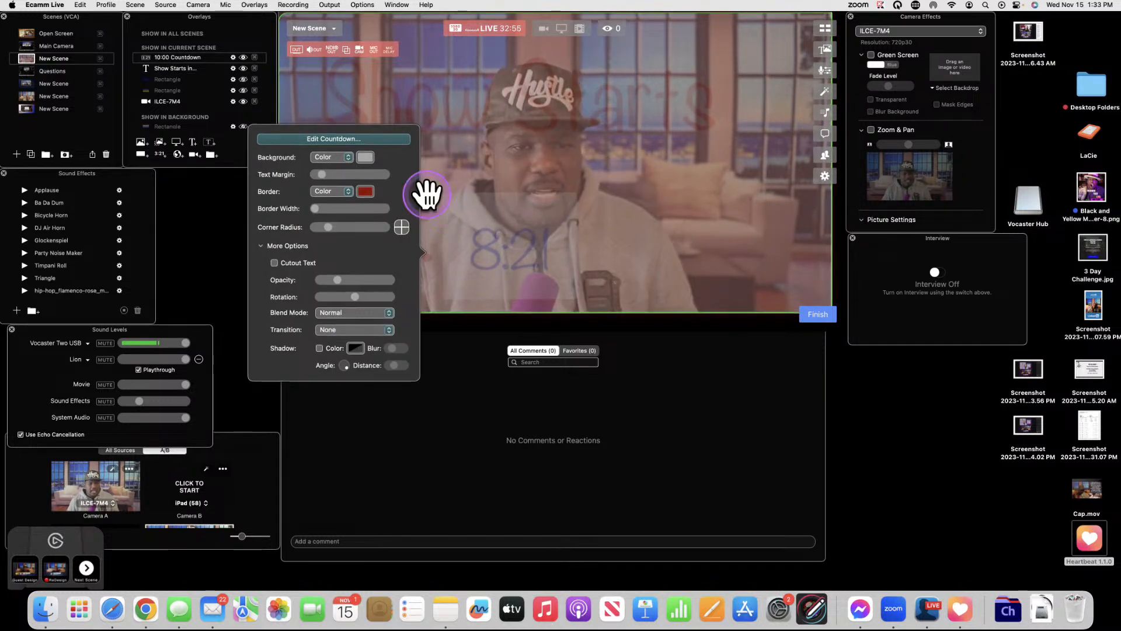
{"action": "left_click", "coordinate": [351, 159]}
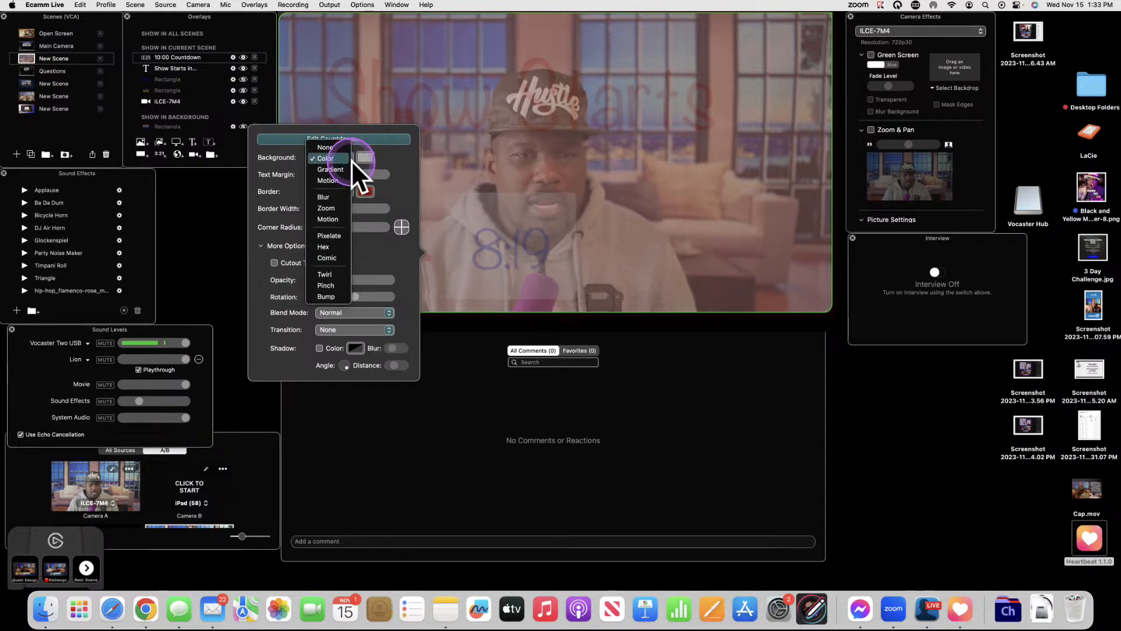
{"action": "left_click", "coordinate": [340, 148]}
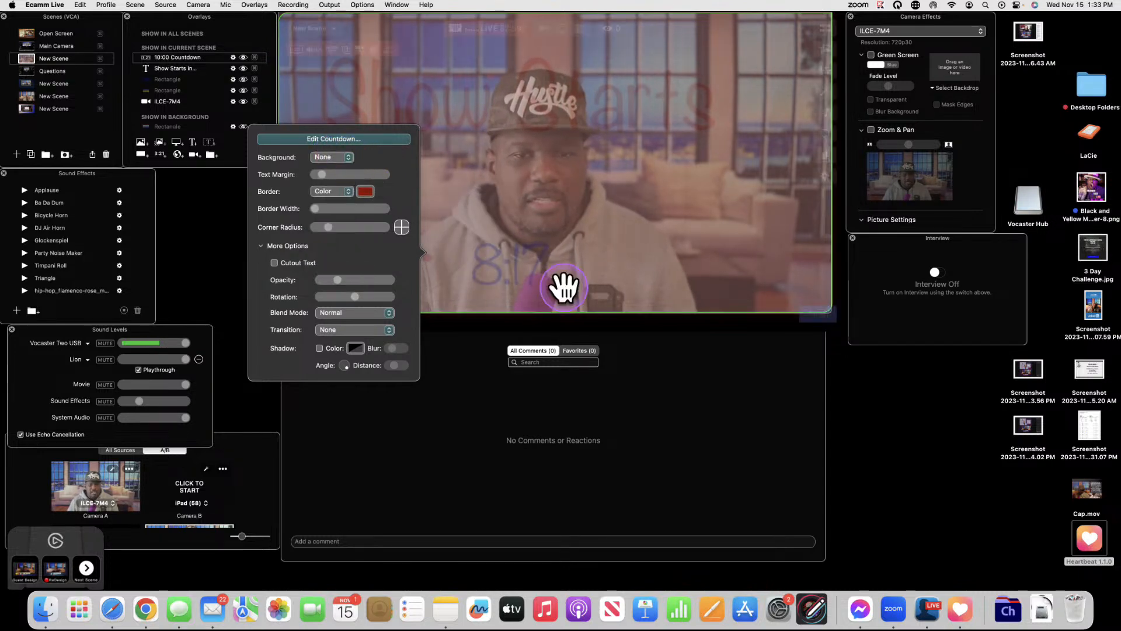
- Raise the countdown overlay's opacity so its blue digits are solid, then deselect it
{"action": "left_click", "coordinate": [523, 240]}
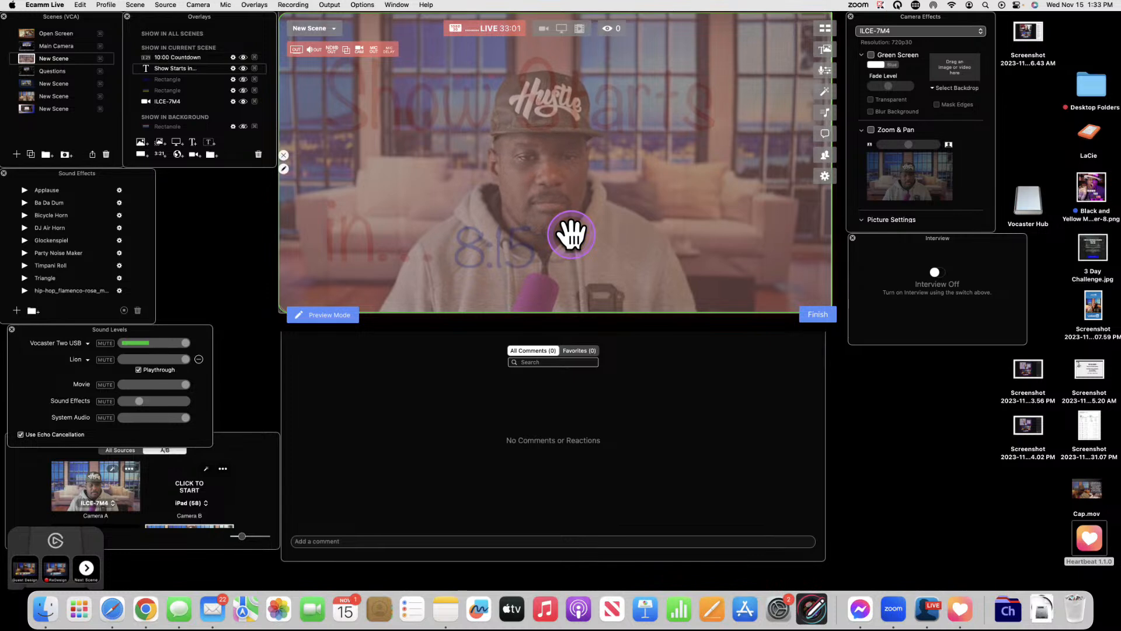
{"action": "left_click", "coordinate": [507, 239]}
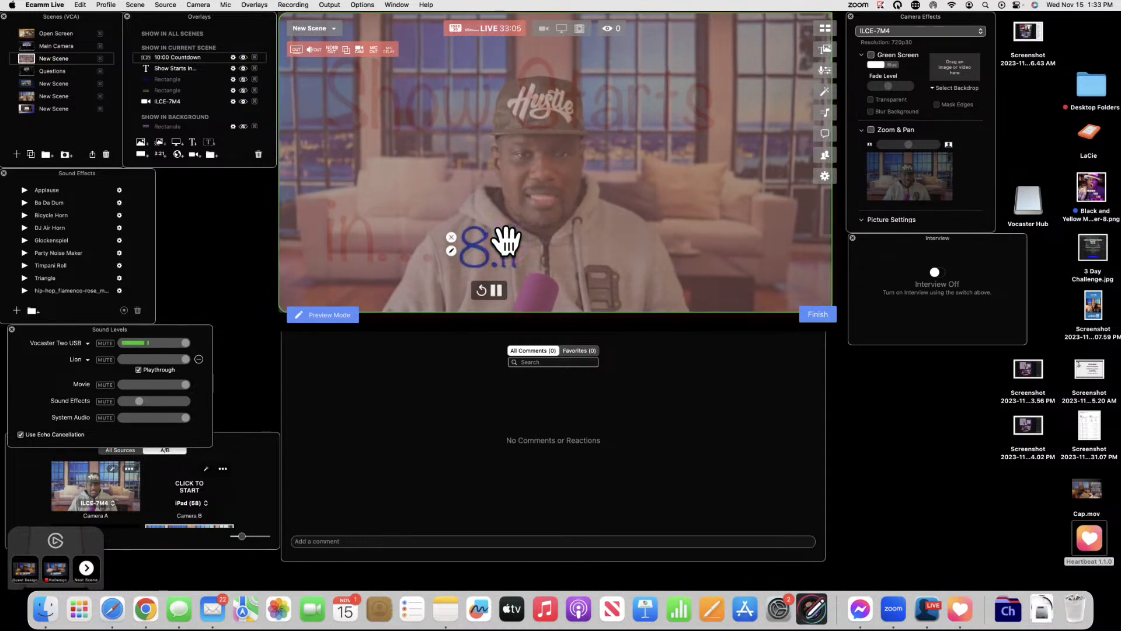
{"action": "left_click", "coordinate": [602, 220]}
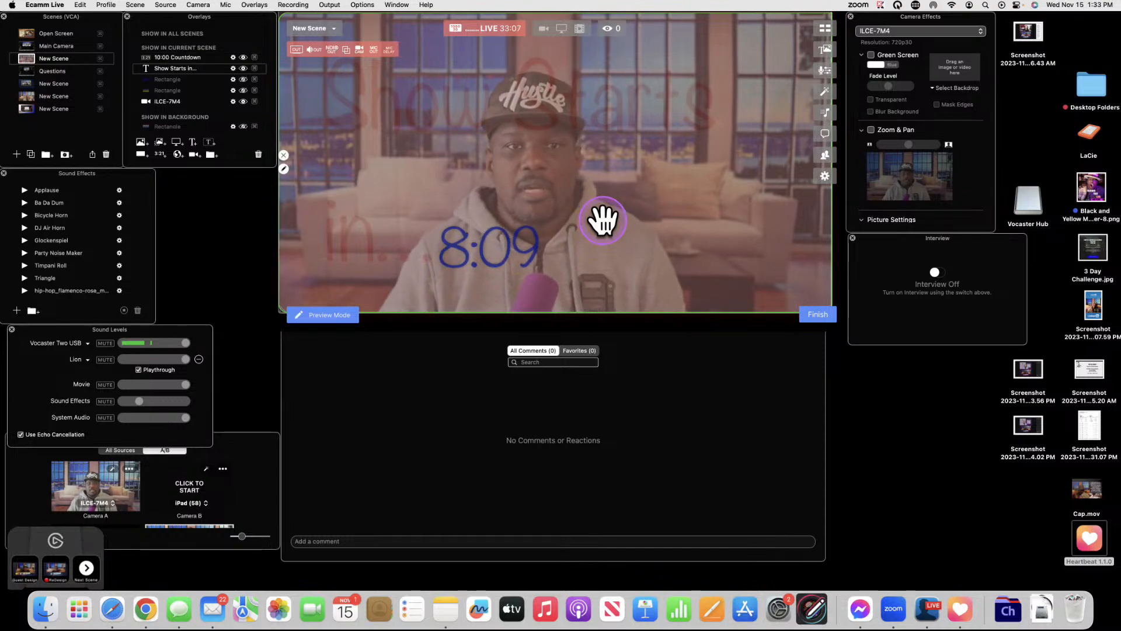